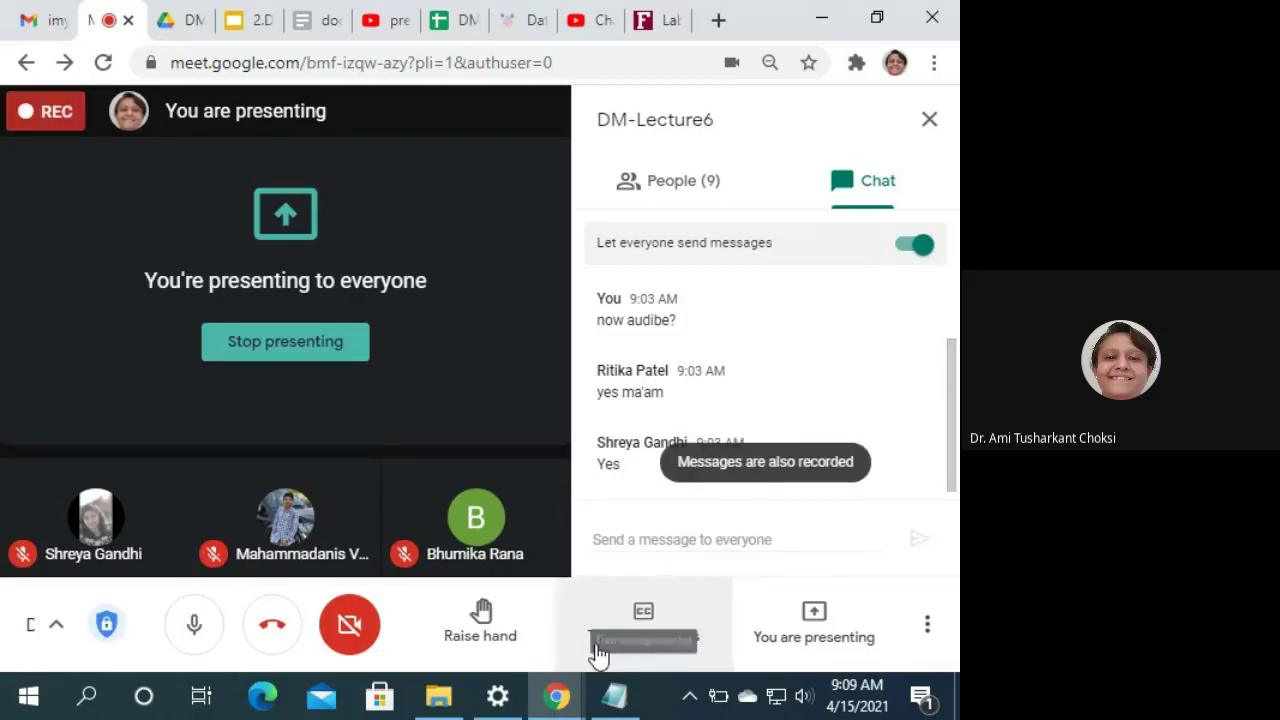
- Switch to the Weka notes in Notepad, dismiss the presenting notification and review the Normalization section and the opening lines
{"action": "left_click", "coordinate": [617, 700]}
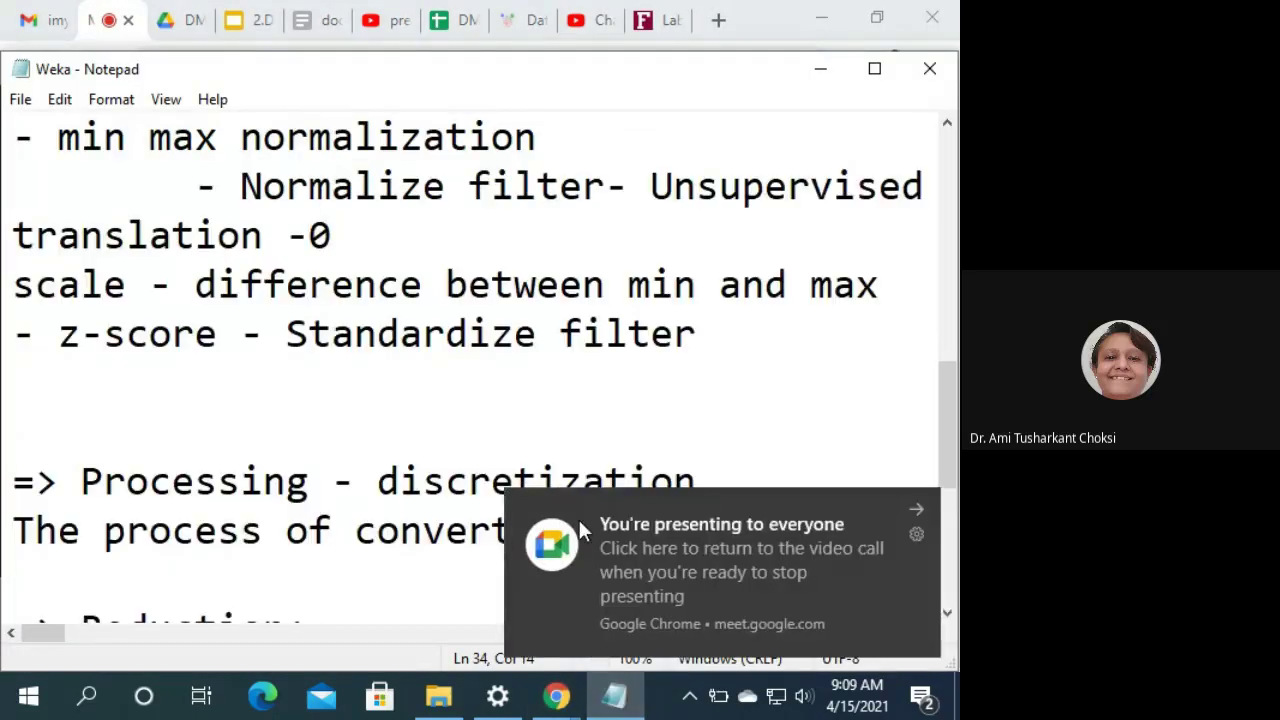
{"action": "left_click", "coordinate": [915, 507]}
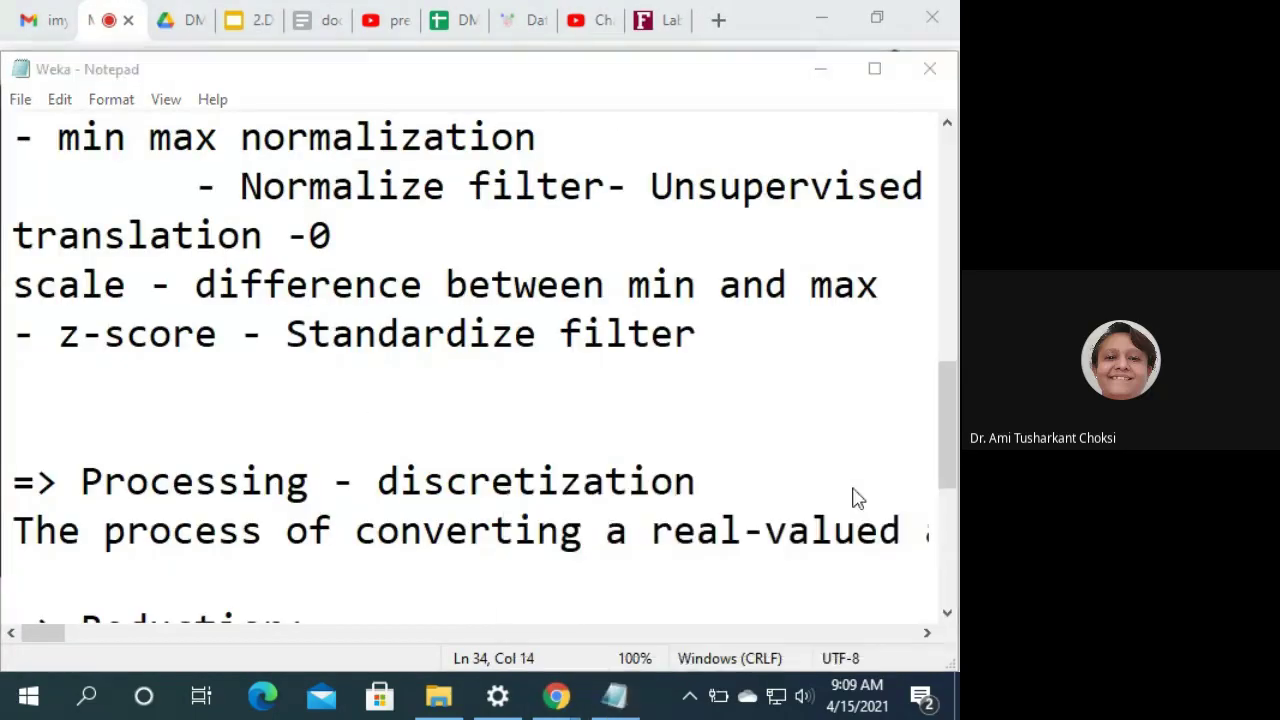
{"action": "scroll", "coordinate": [354, 322], "scroll_direction": "up", "scroll_amount": 1}
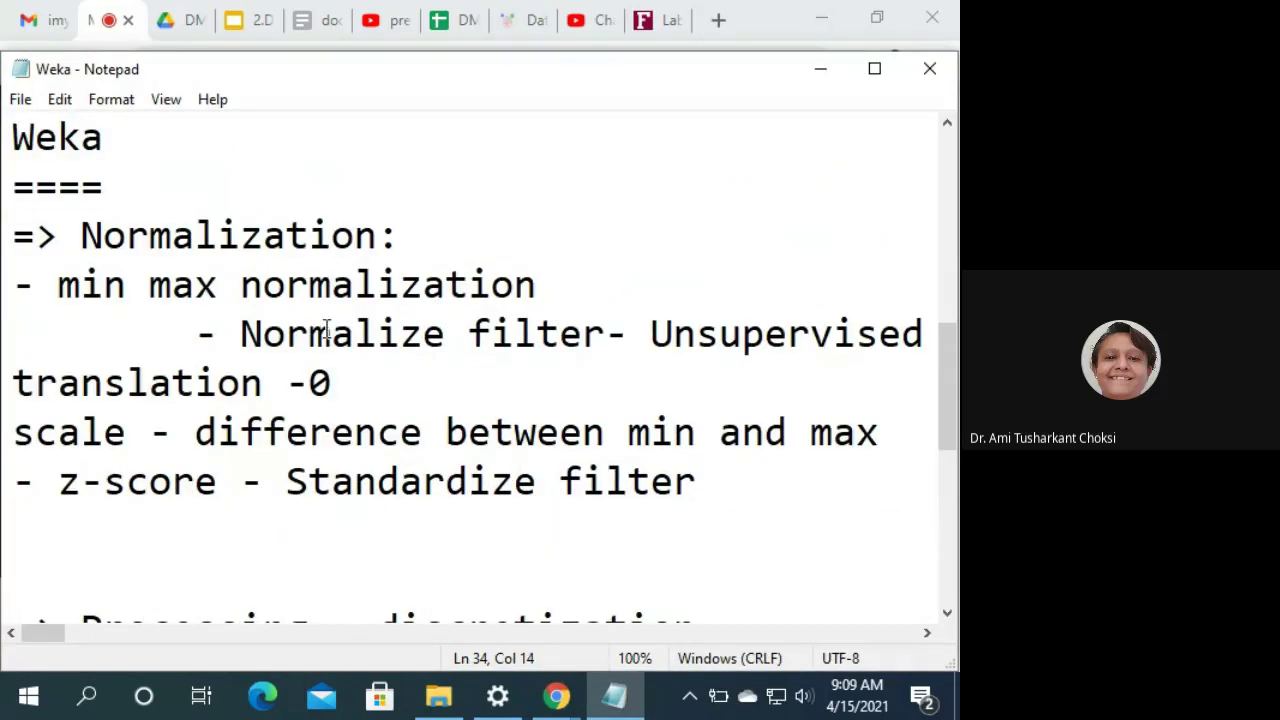
{"action": "left_click_drag", "start_coordinate": [80, 230], "coordinate": [342, 252]}
{"action": "left_click", "coordinate": [340, 248]}
{"action": "left_click_drag", "start_coordinate": [57, 482], "coordinate": [234, 489]}
{"action": "left_click", "coordinate": [224, 486]}
{"action": "left_click", "coordinate": [16, 140]}
{"action": "left_click_drag", "start_coordinate": [29, 145], "coordinate": [112, 150]}
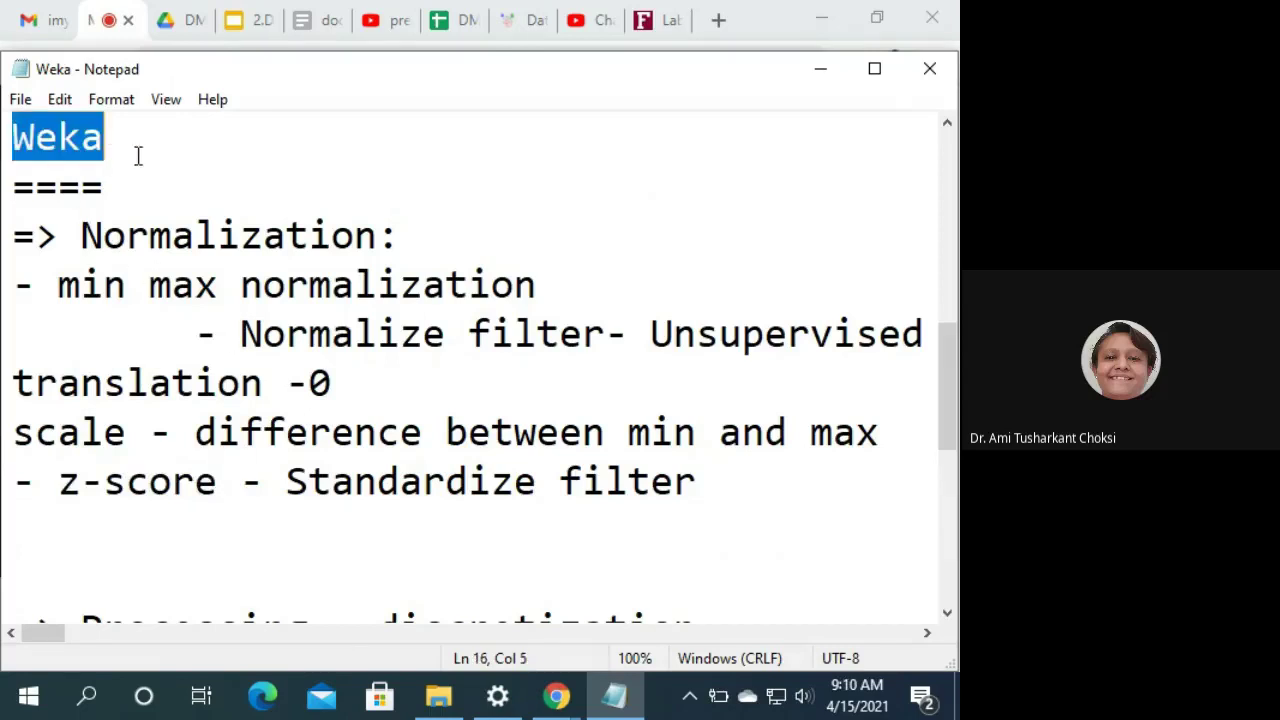
{"action": "left_click", "coordinate": [146, 172]}
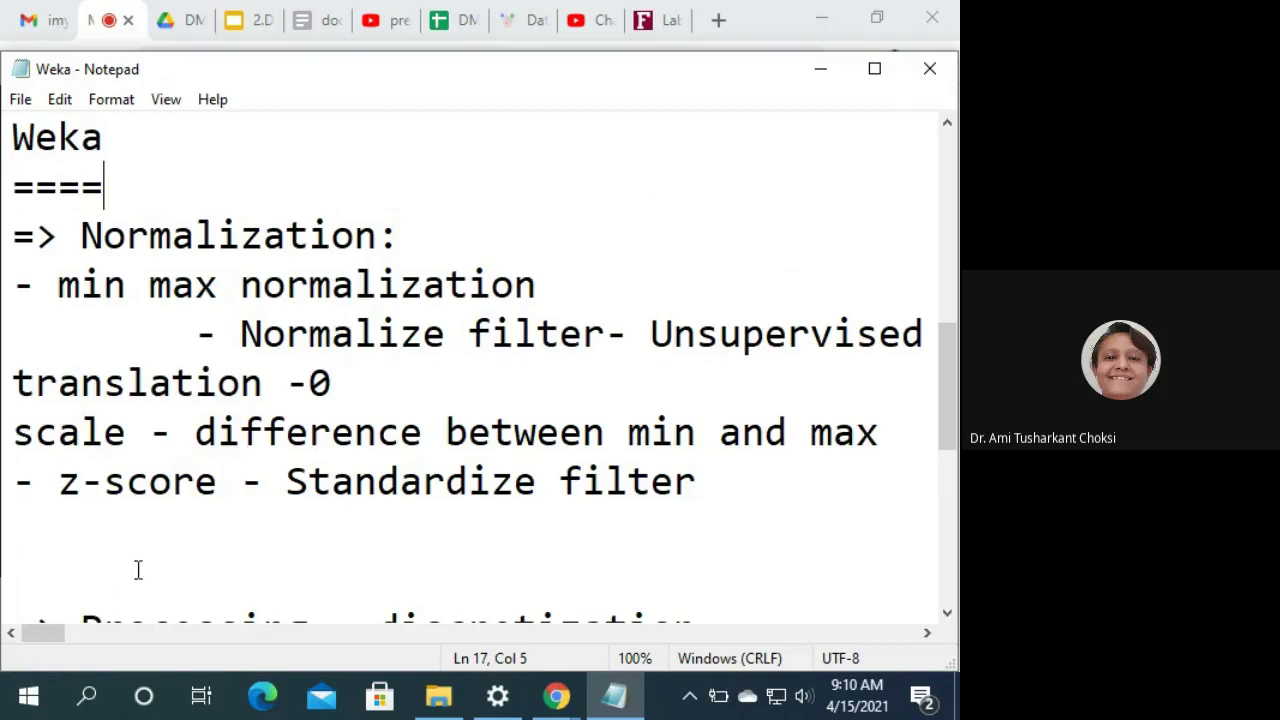
{"action": "scroll", "coordinate": [391, 417], "scroll_direction": "up", "scroll_amount": 5}
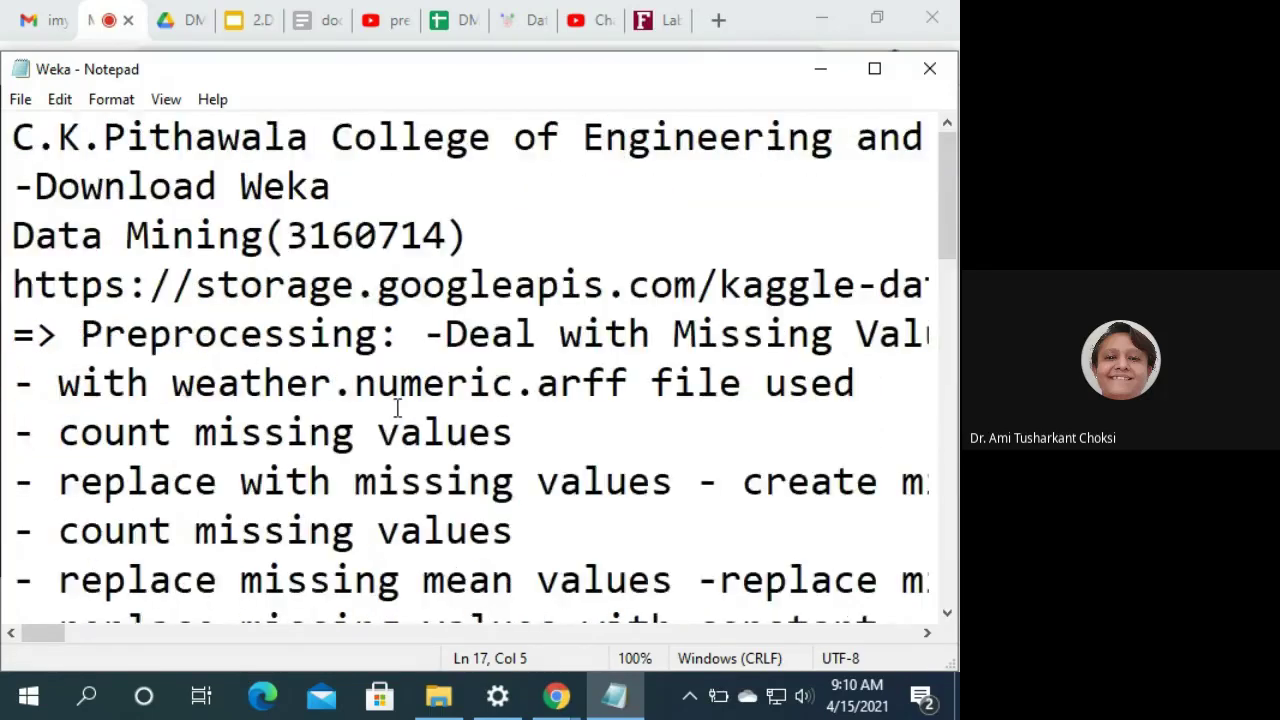
{"action": "left_click", "coordinate": [10, 288]}
- Search the web for "weka download" in a new Chrome tab and open the Weka 3 site from cs.waikato.ac.nz
{"action": "left_click", "coordinate": [716, 20]}
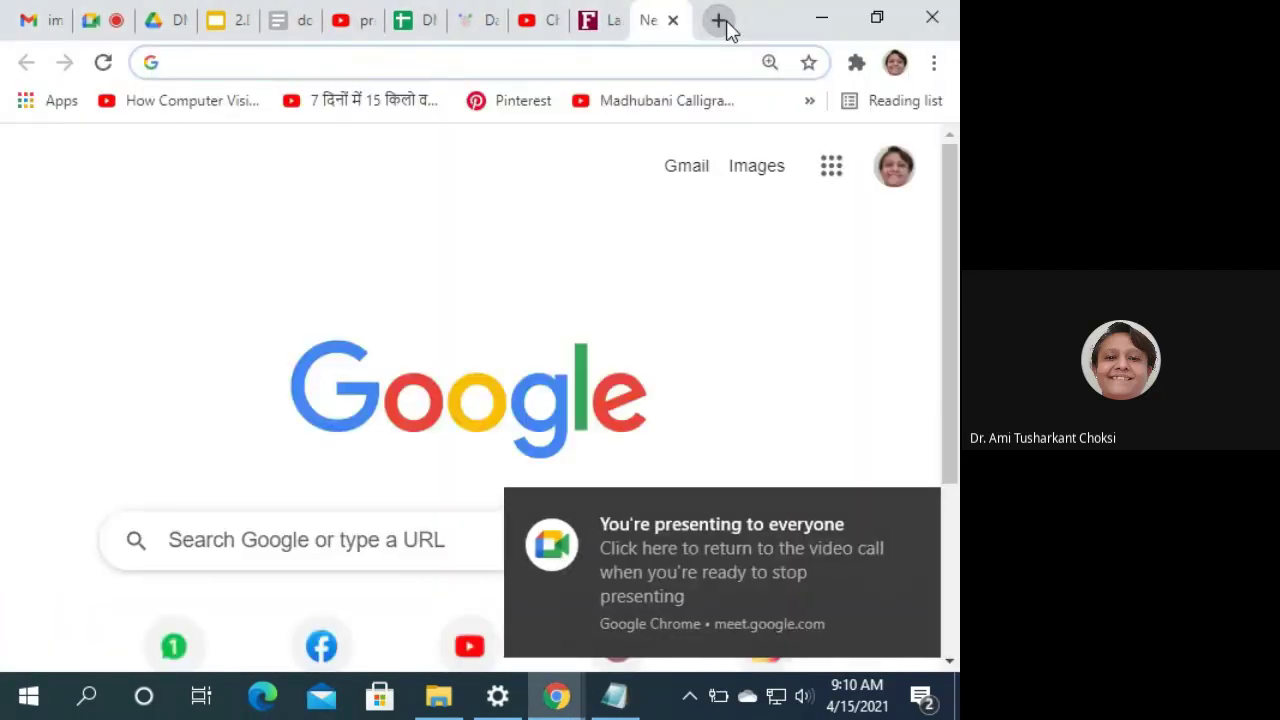
{"action": "type", "text": "weka"}
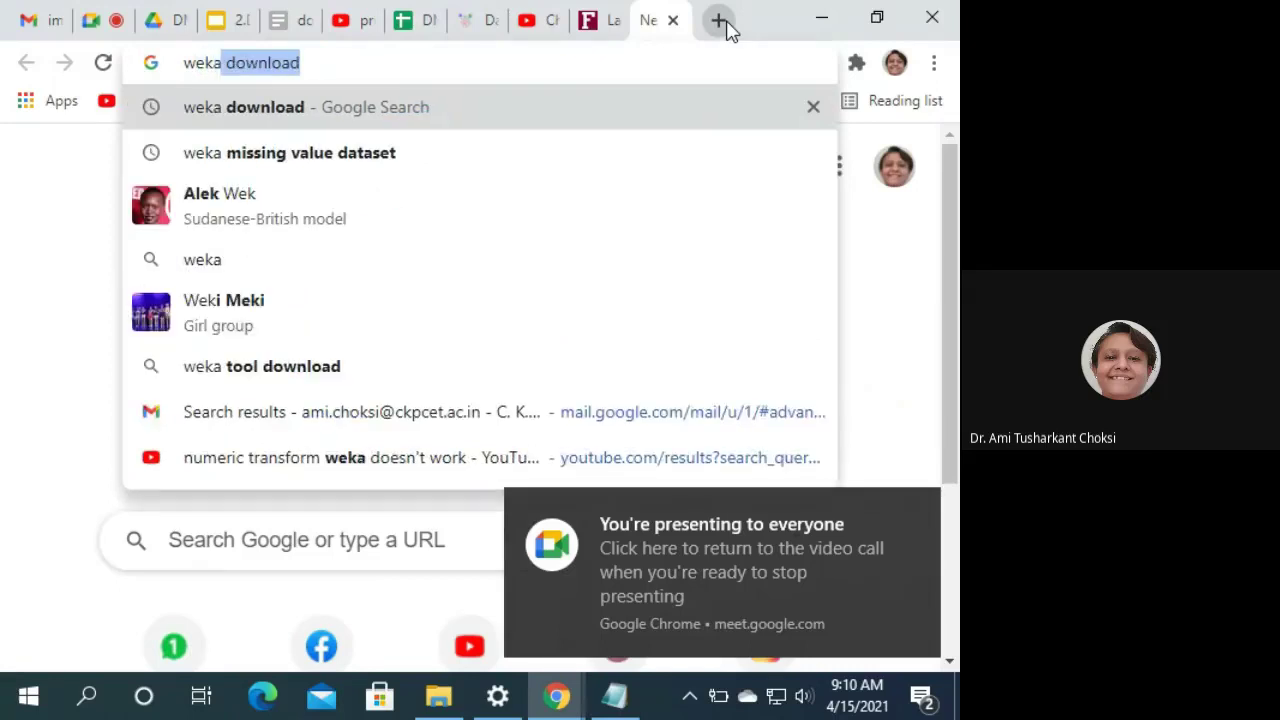
{"action": "key", "text": "Return"}
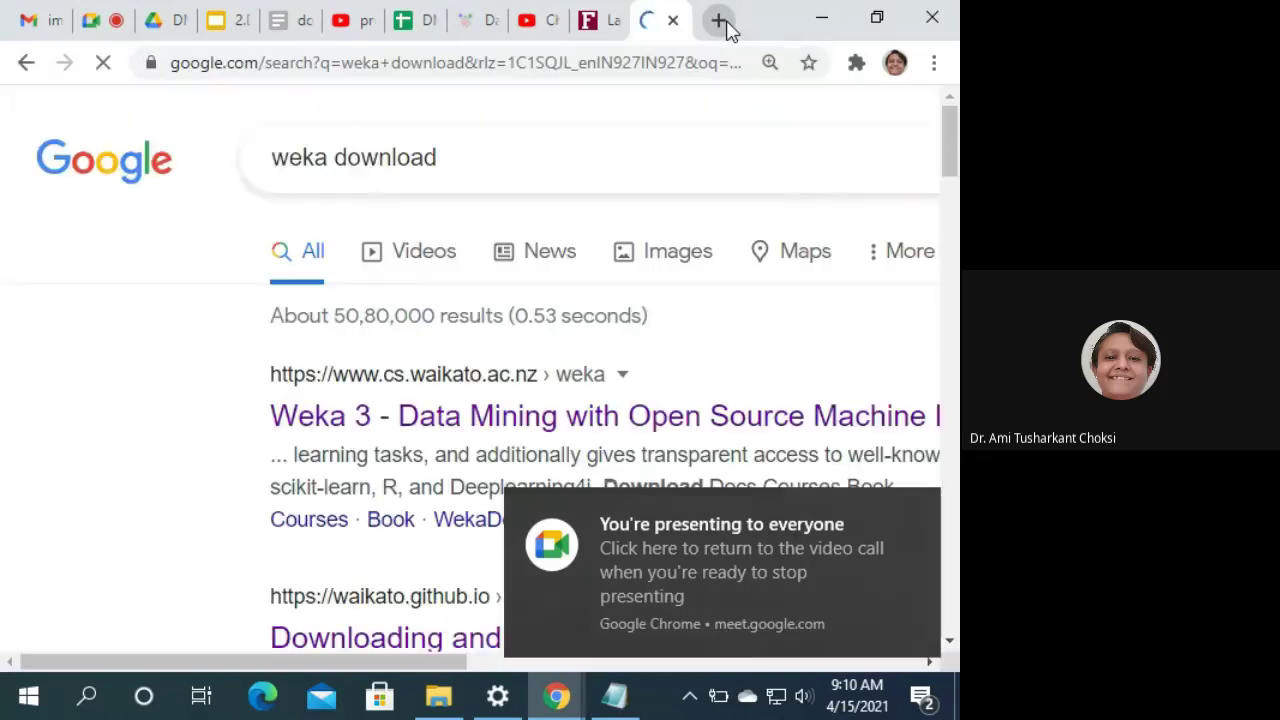
{"action": "left_click", "coordinate": [417, 432]}
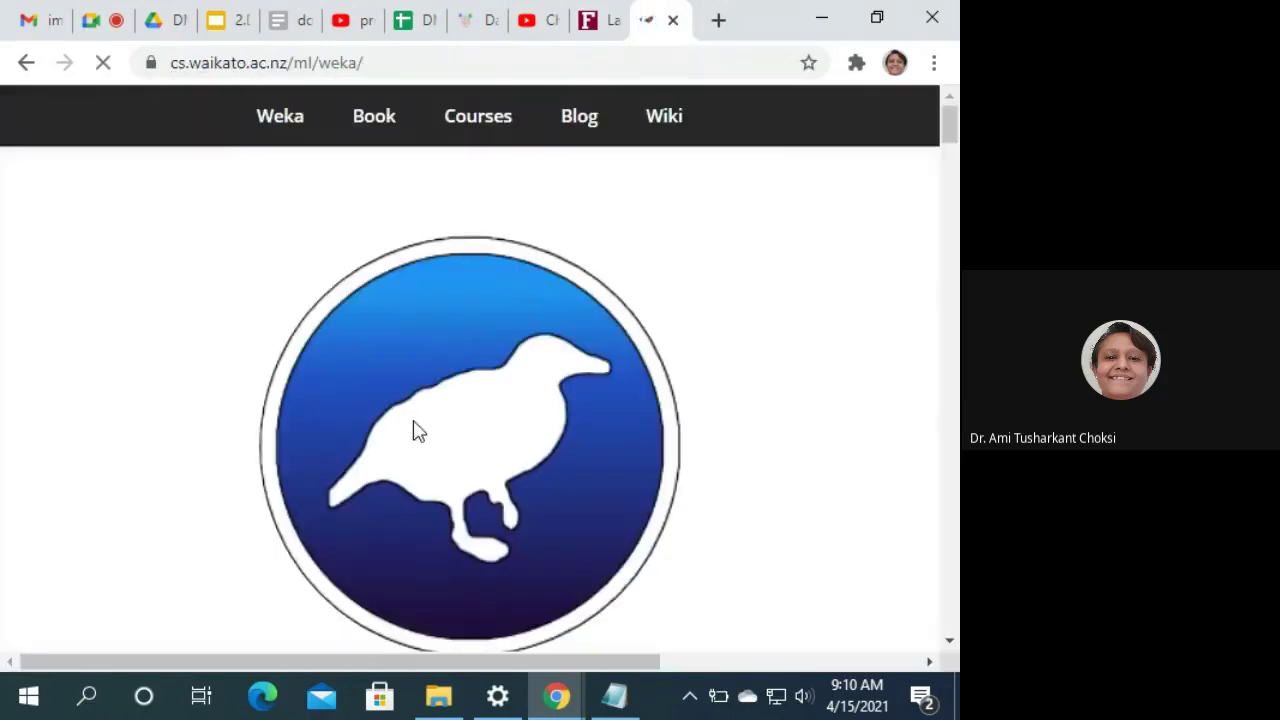
- Open the Weka download page from the site's home page
{"action": "scroll", "coordinate": [726, 337], "scroll_direction": "down", "scroll_amount": 7}
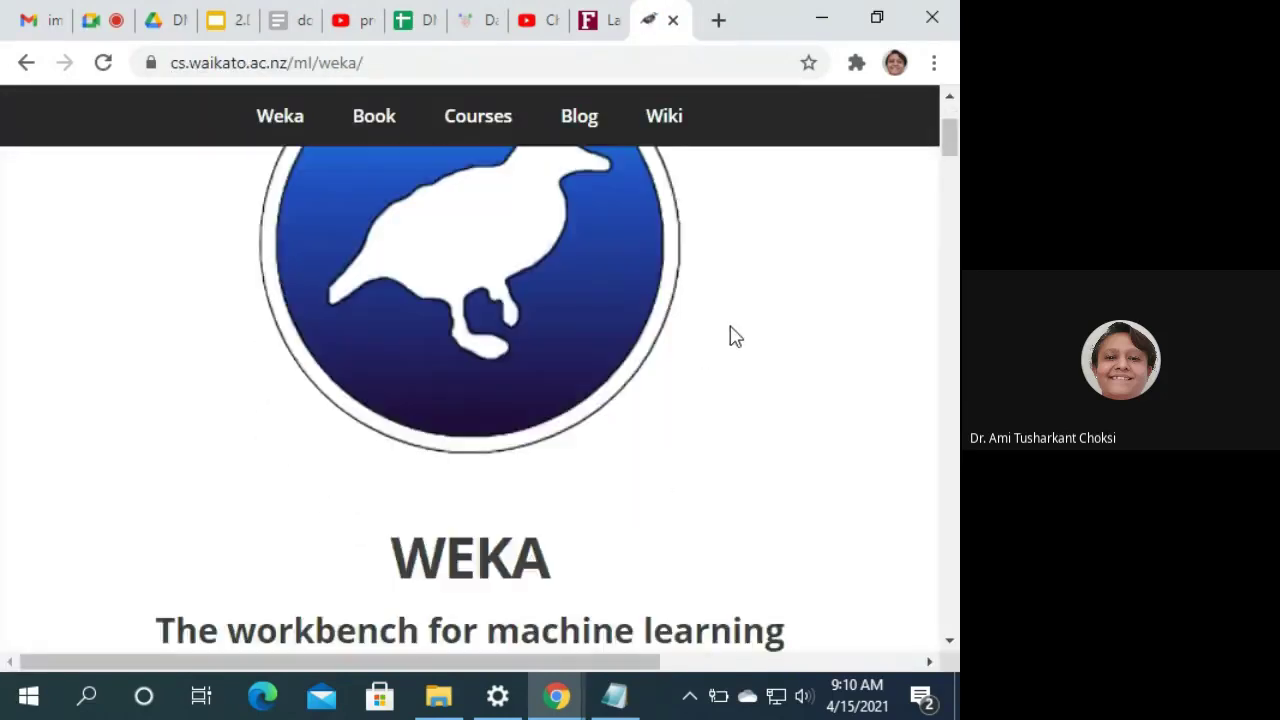
{"action": "scroll", "coordinate": [703, 346], "scroll_direction": "down", "scroll_amount": 2}
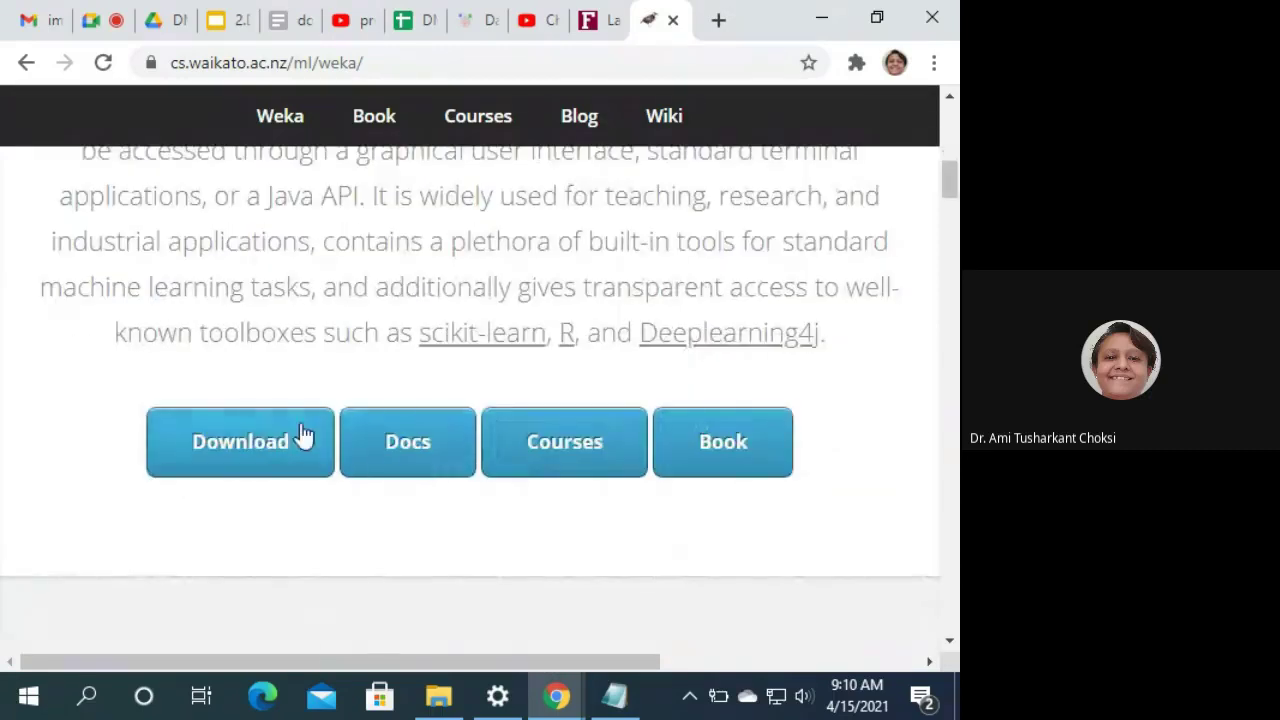
{"action": "left_click", "coordinate": [277, 449]}
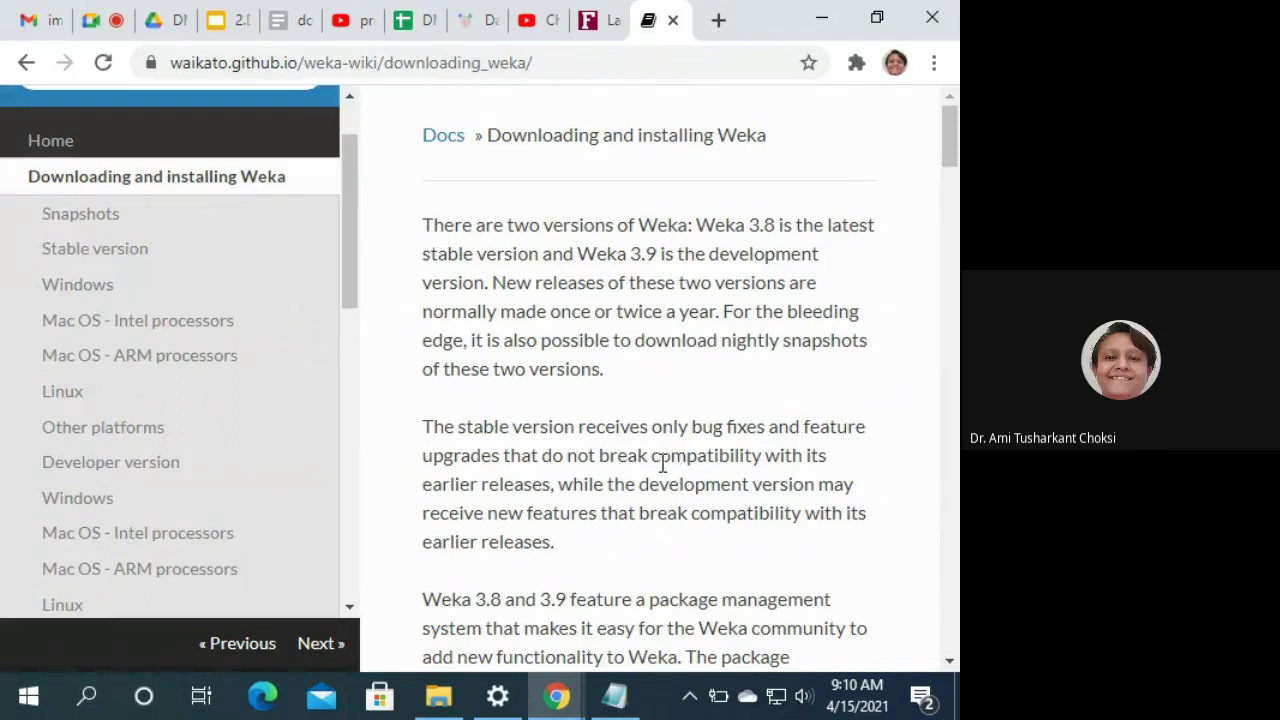
- Examine the stable-version download options for Windows, Mac OS, Linux and other platforms, and close the page
{"action": "scroll", "coordinate": [610, 366], "scroll_direction": "down", "scroll_amount": 3}
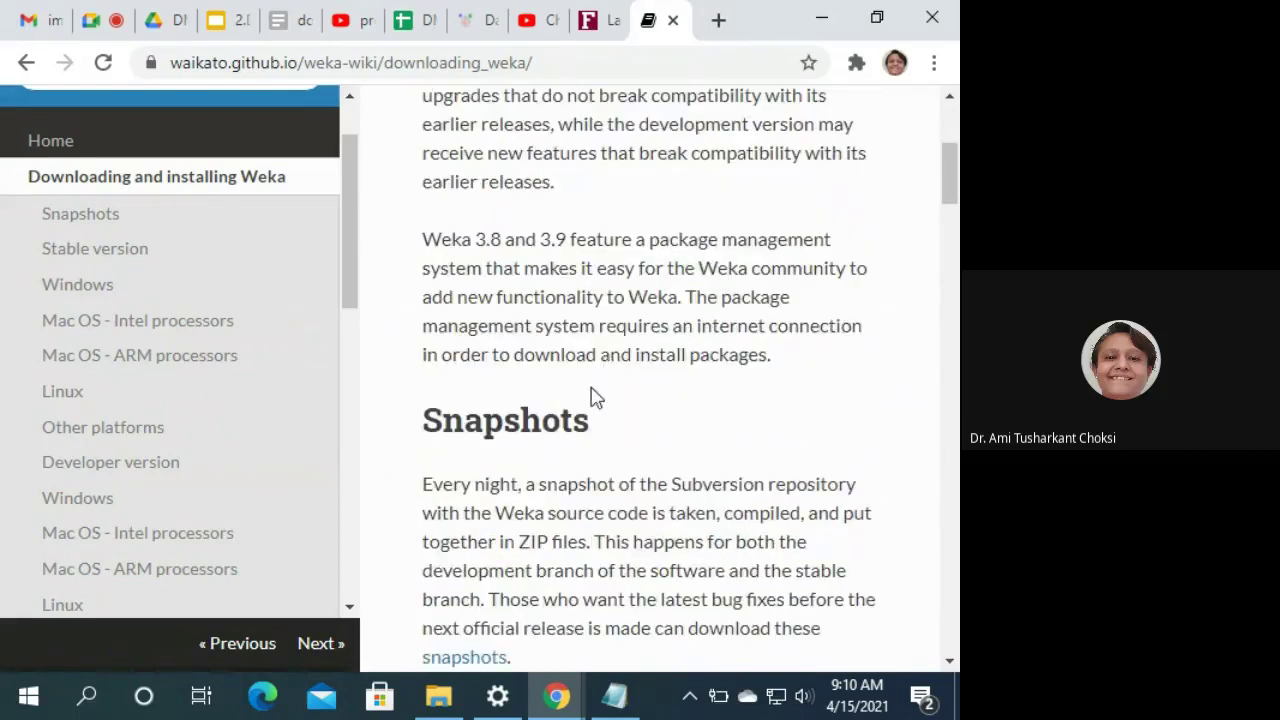
{"action": "scroll", "coordinate": [591, 395], "scroll_direction": "up", "scroll_amount": 3}
{"action": "scroll", "coordinate": [591, 395], "scroll_direction": "down", "scroll_amount": 10}
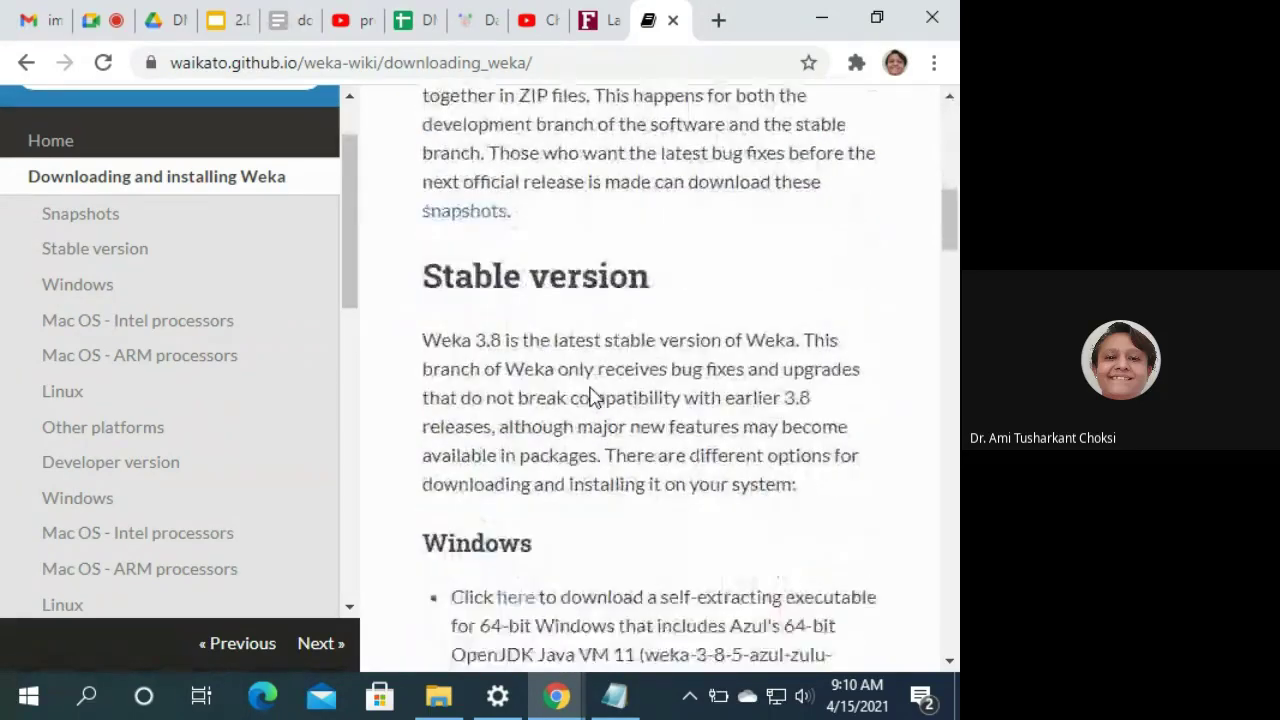
{"action": "scroll", "coordinate": [556, 365], "scroll_direction": "down", "scroll_amount": 3}
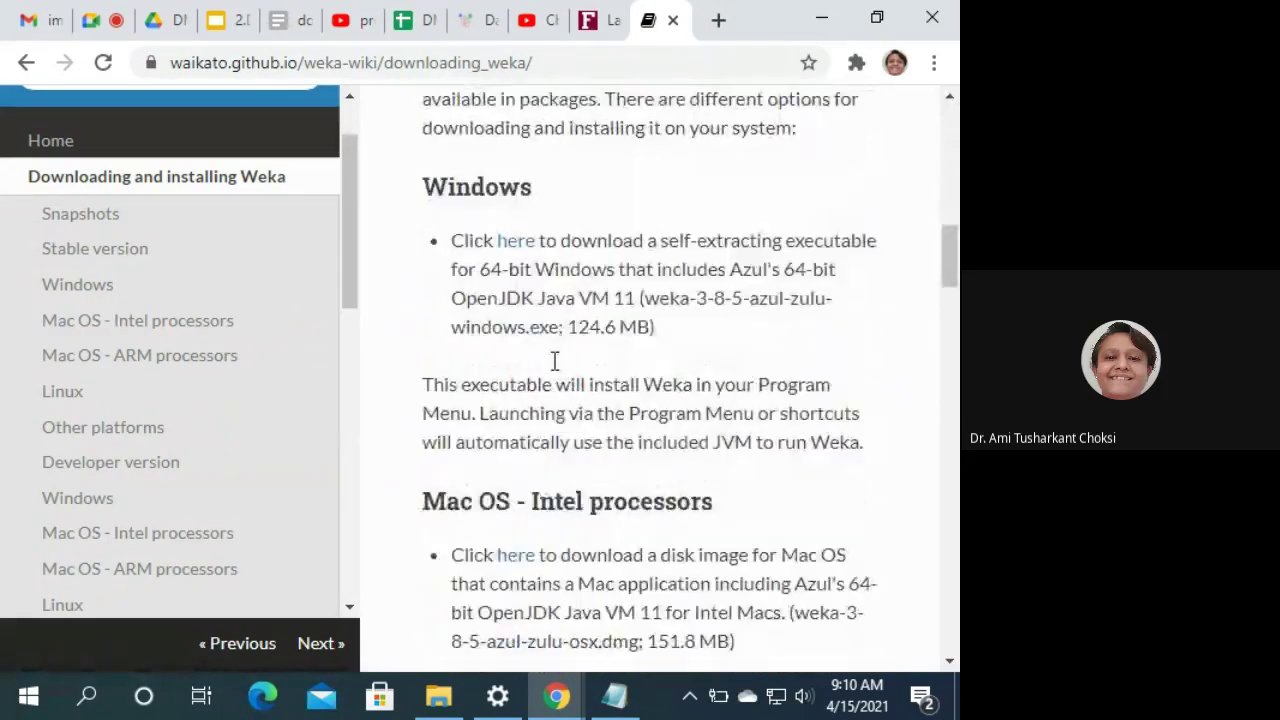
{"action": "scroll", "coordinate": [640, 385], "scroll_direction": "down", "scroll_amount": 5}
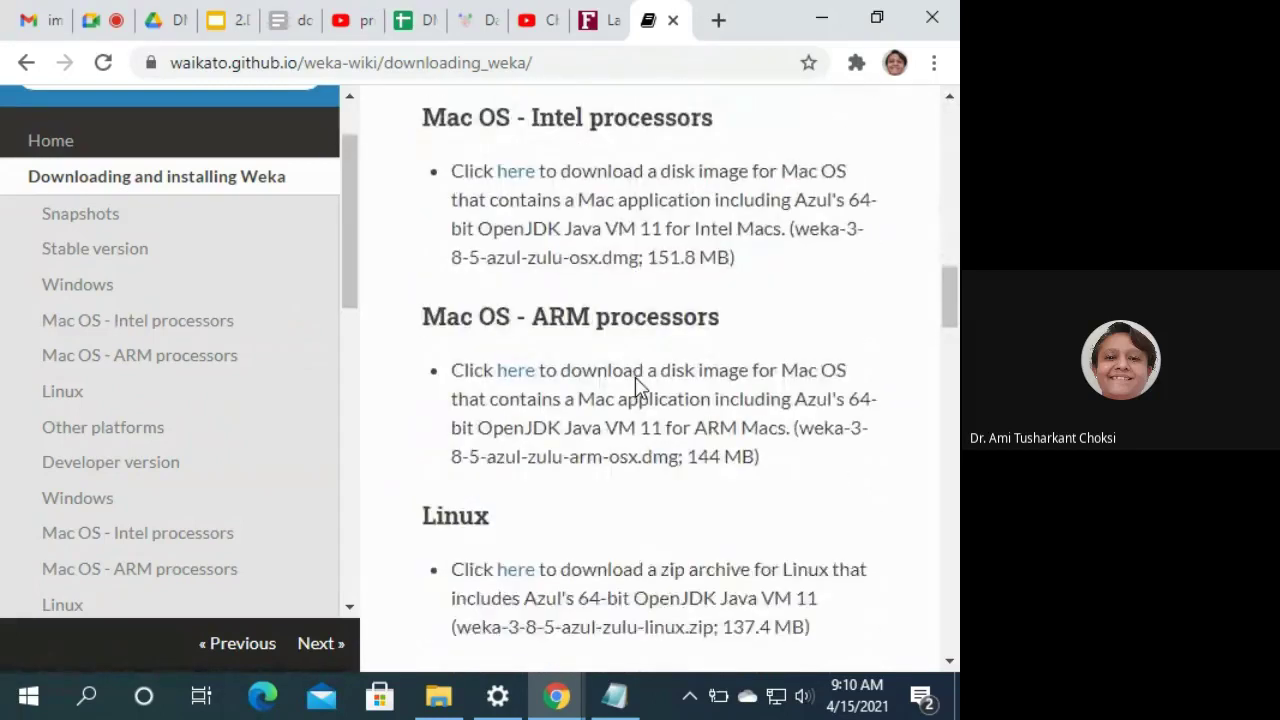
{"action": "scroll", "coordinate": [605, 388], "scroll_direction": "down", "scroll_amount": 4}
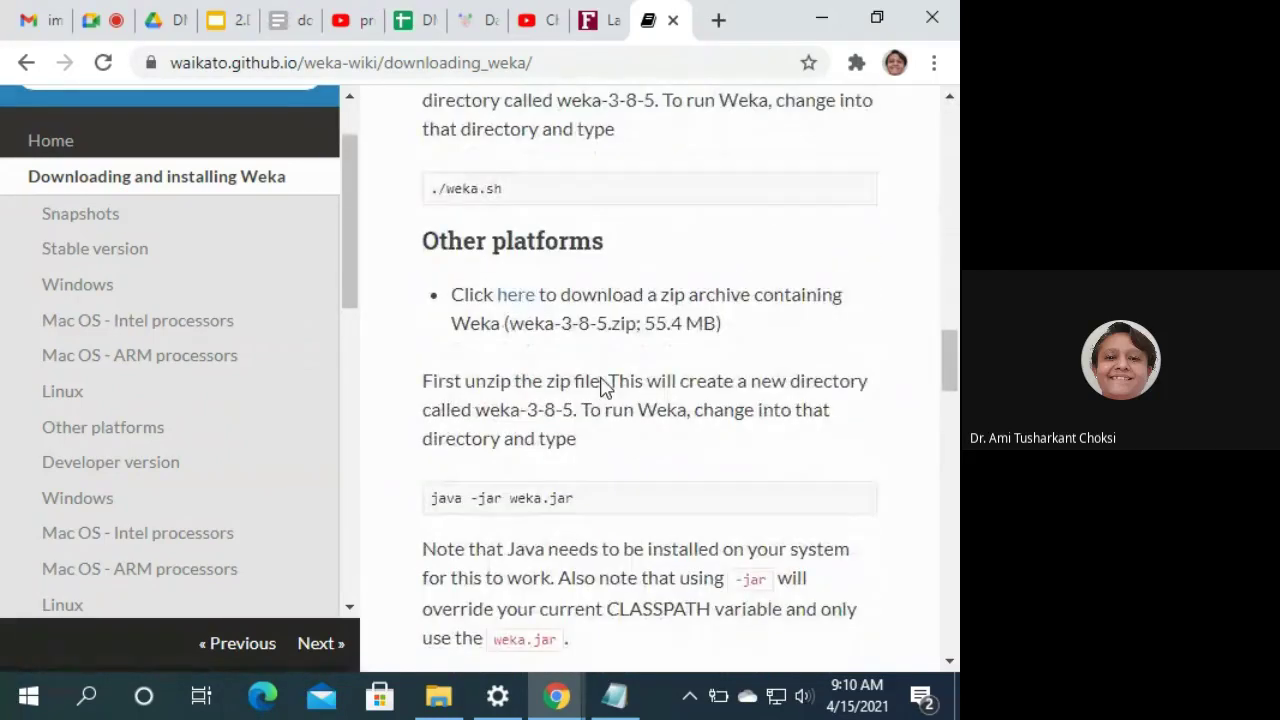
{"action": "scroll", "coordinate": [620, 409], "scroll_direction": "down", "scroll_amount": 4}
{"action": "scroll", "coordinate": [634, 409], "scroll_direction": "up", "scroll_amount": 9}
{"action": "scroll", "coordinate": [641, 400], "scroll_direction": "up", "scroll_amount": 10}
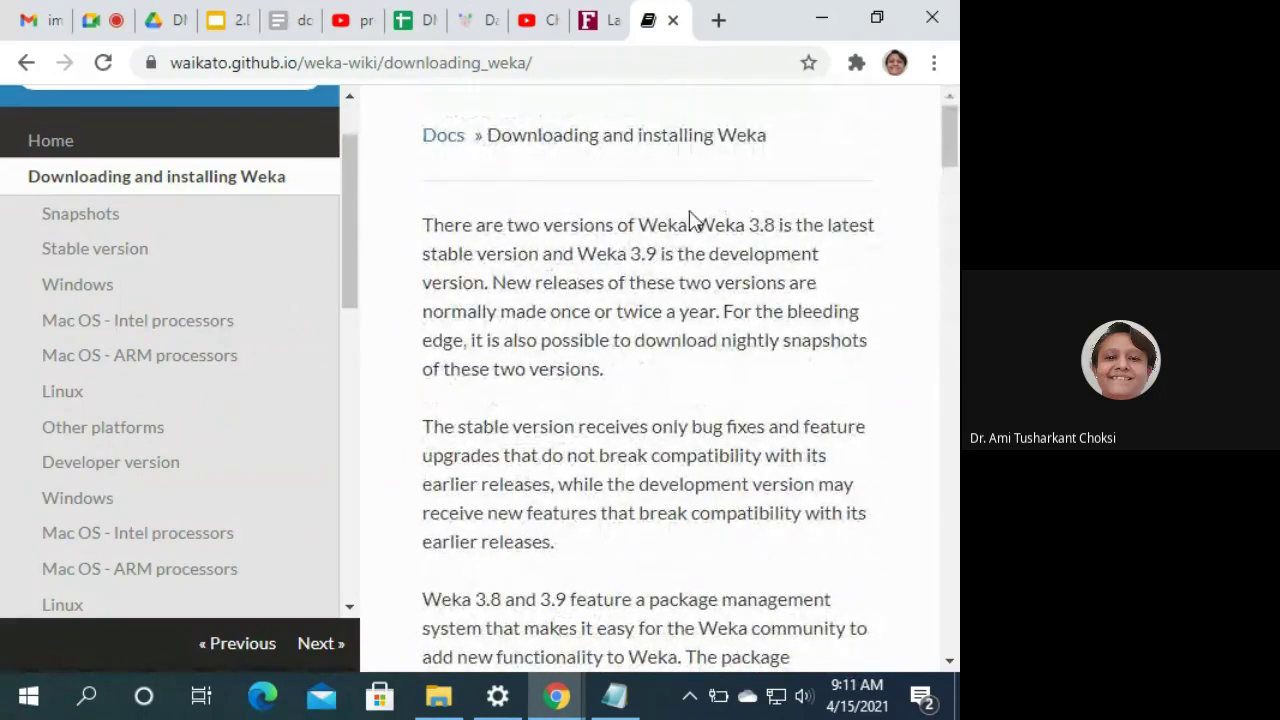
{"action": "left_click", "coordinate": [675, 21]}
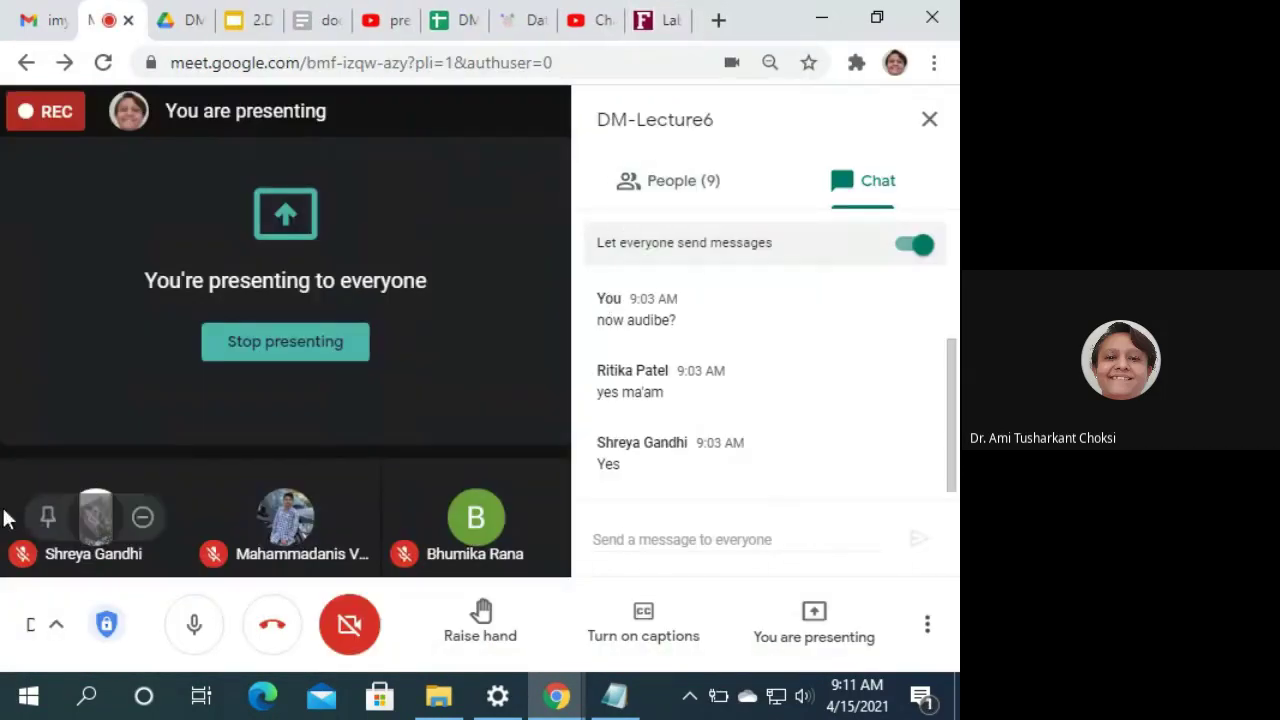
- Launch Weka 3.8.5, dismiss the package manager message and open the Explorer application
{"action": "left_click", "coordinate": [26, 700]}
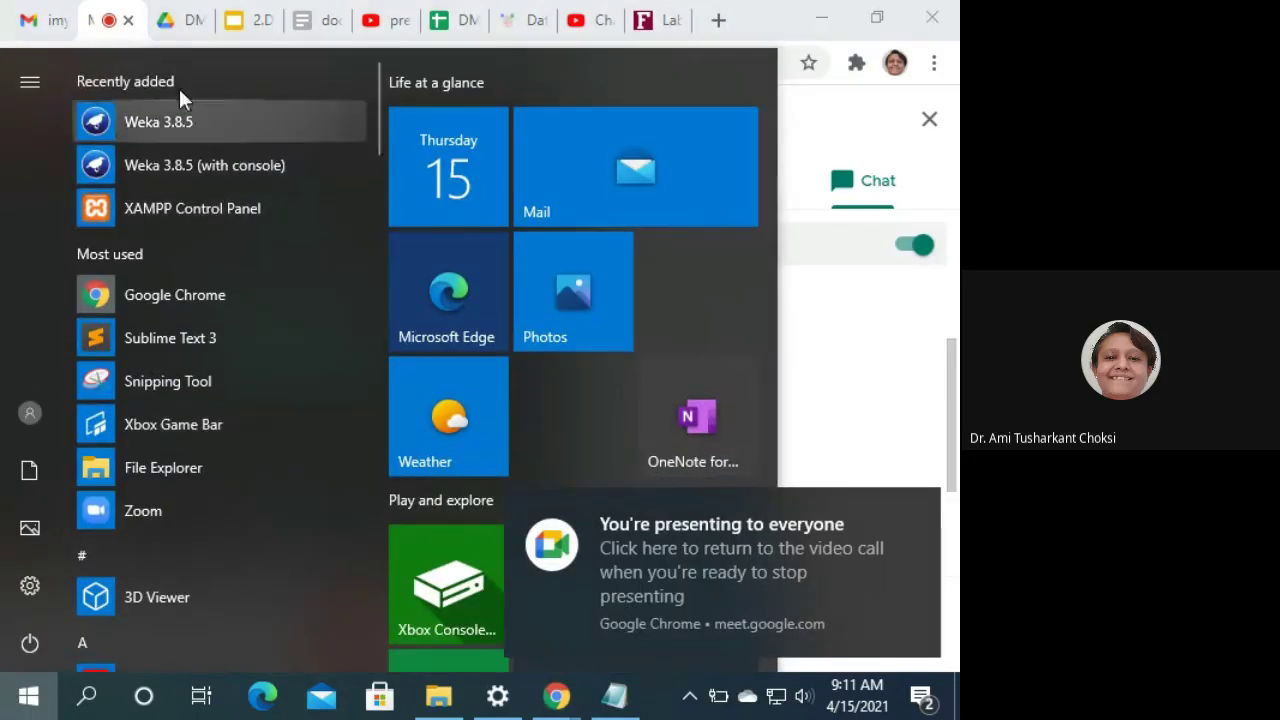
{"action": "left_click", "coordinate": [198, 122]}
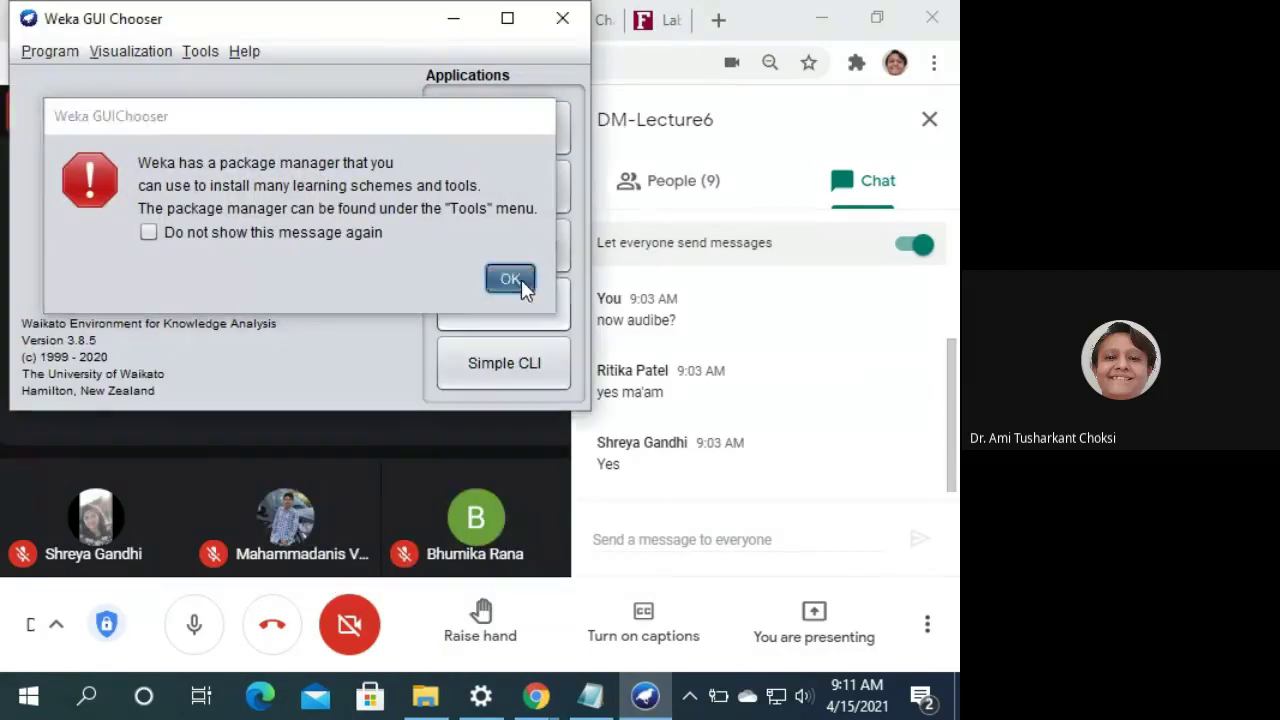
{"action": "left_click", "coordinate": [512, 279]}
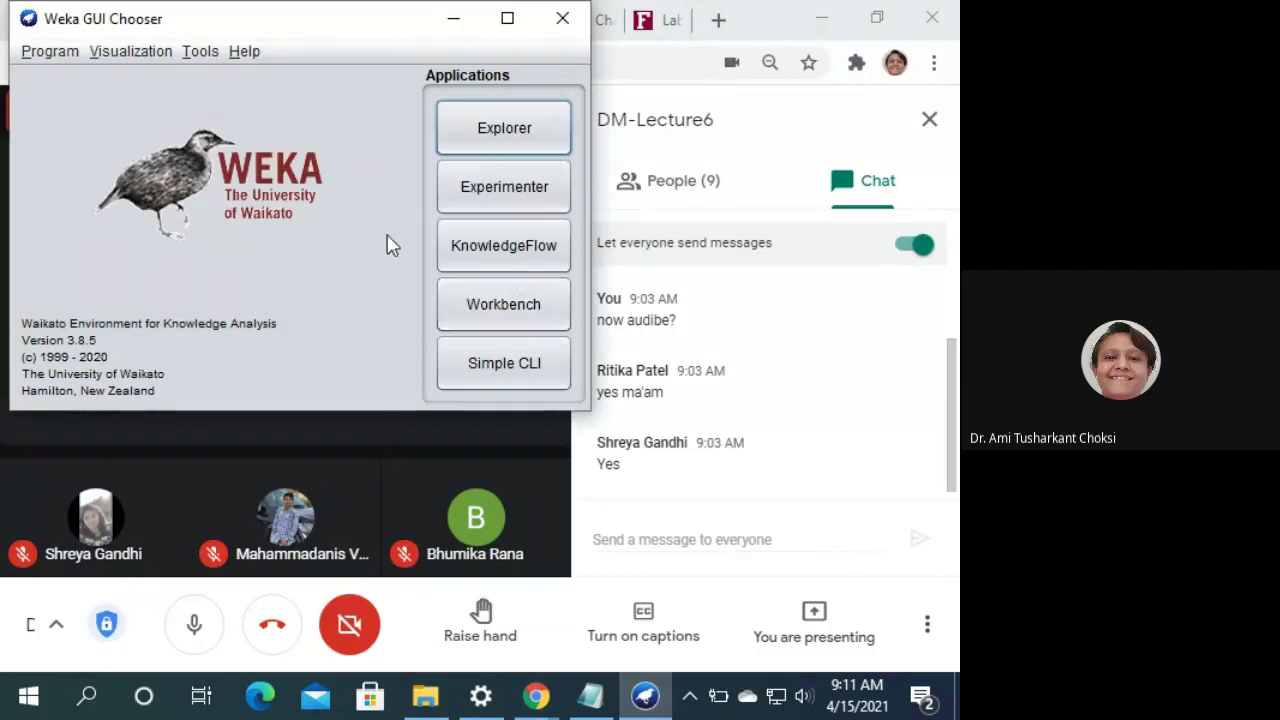
{"action": "left_click", "coordinate": [507, 137]}
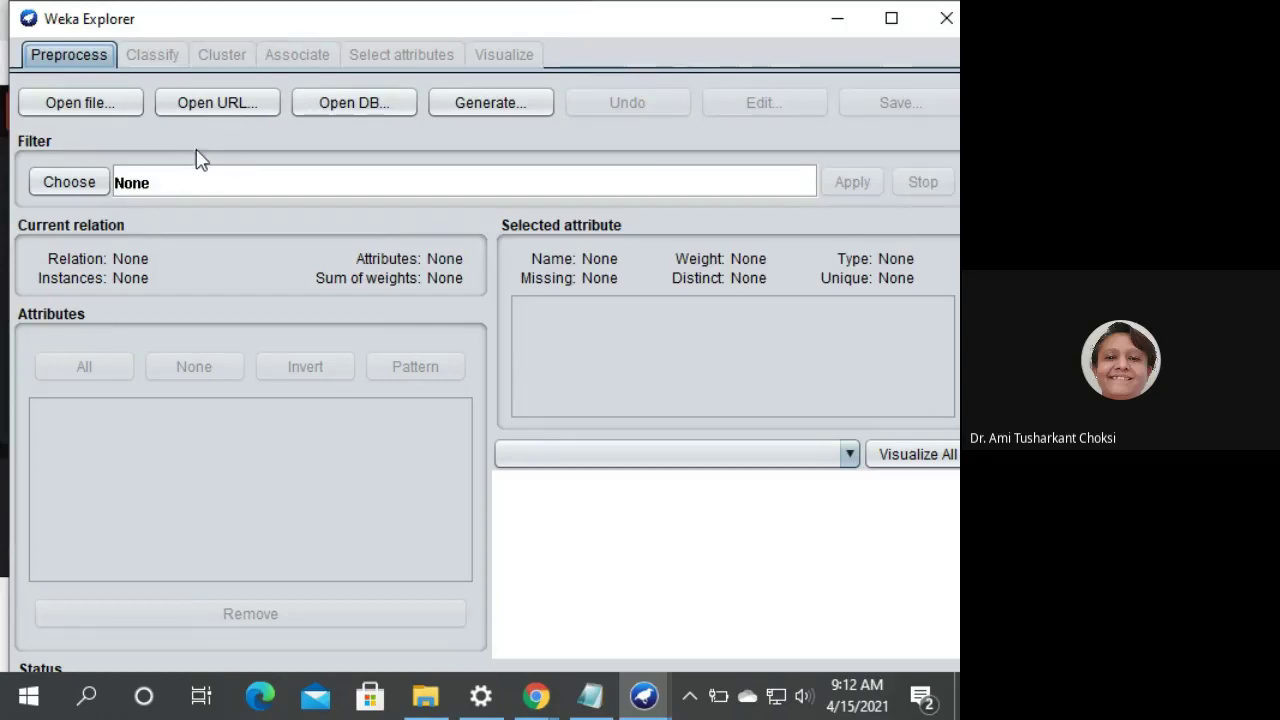
- Switch to the Weka notes in Notepad and review the missing-value preprocessing, Transformation and Normalization sections
{"action": "mouse_move", "coordinate": [596, 706]}
{"action": "left_click", "coordinate": [590, 575]}
{"action": "scroll", "coordinate": [420, 412], "scroll_direction": "down", "scroll_amount": 2}
{"action": "scroll", "coordinate": [420, 330], "scroll_direction": "up", "scroll_amount": 2}
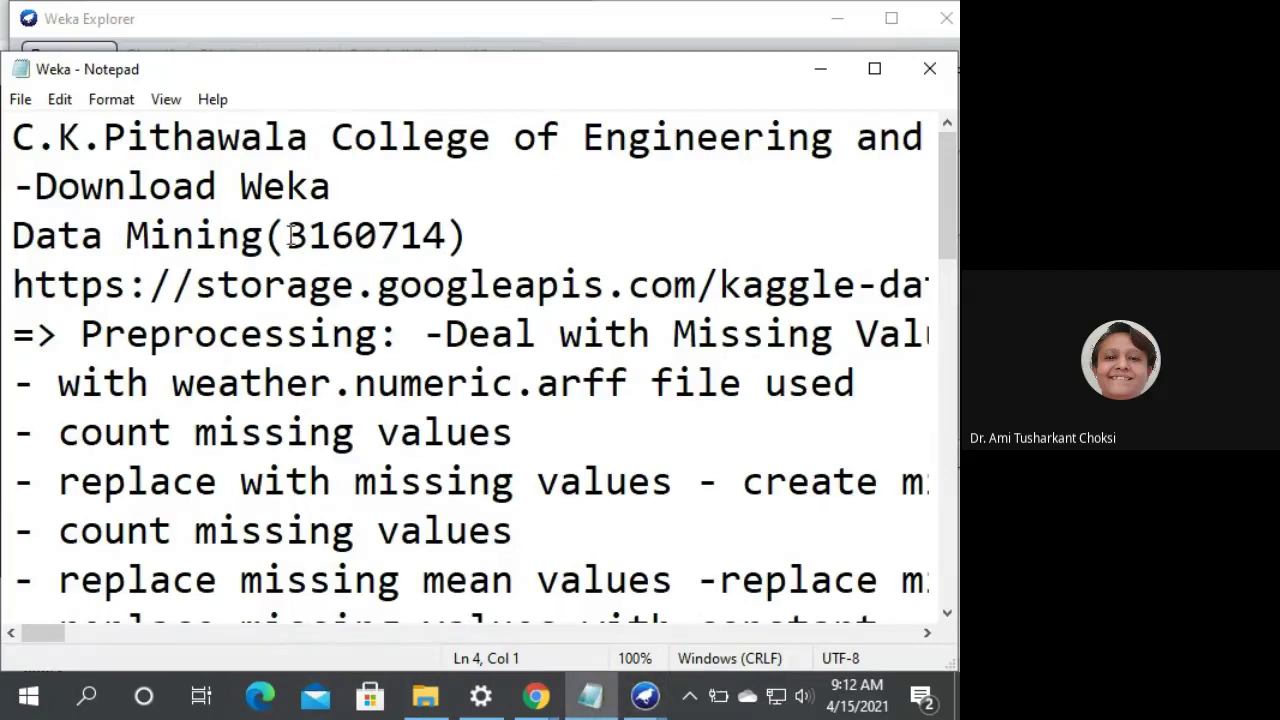
{"action": "left_click", "coordinate": [490, 237]}
{"action": "scroll", "coordinate": [510, 240], "scroll_direction": "down", "scroll_amount": 1}
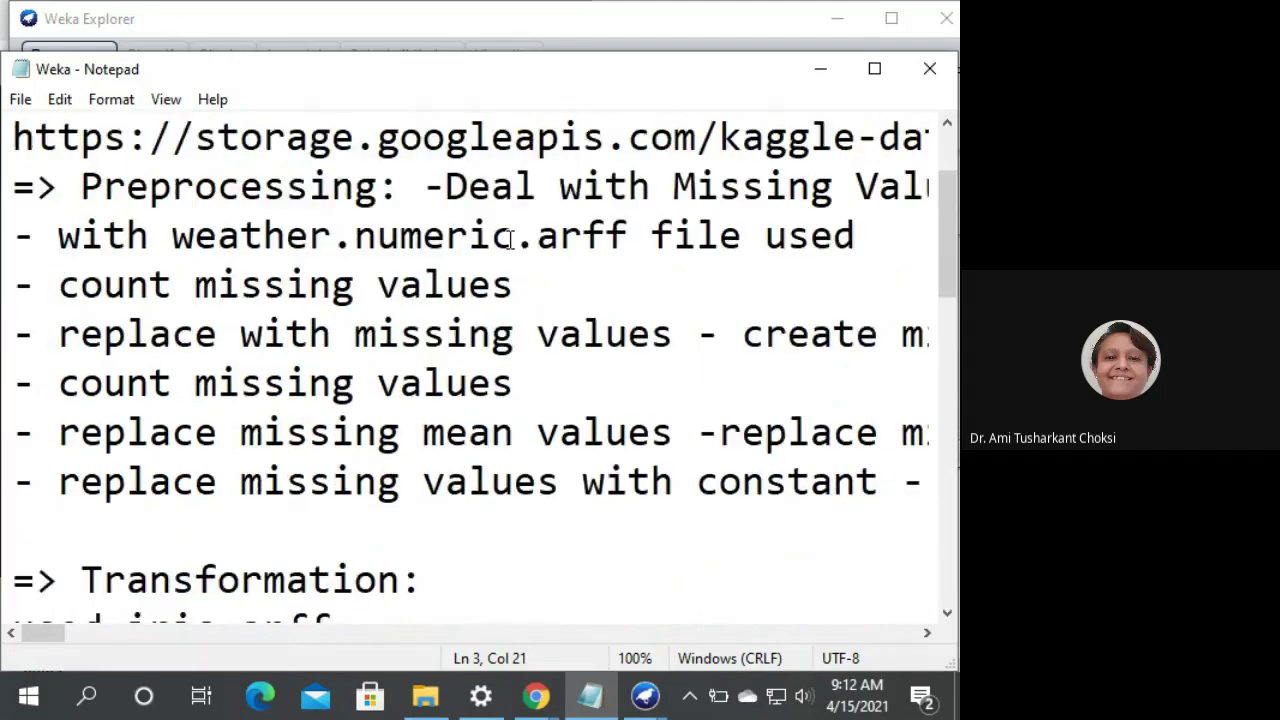
{"action": "scroll", "coordinate": [385, 270], "scroll_direction": "down", "scroll_amount": 2}
{"action": "left_click_drag", "start_coordinate": [118, 290], "coordinate": [371, 286]}
{"action": "left_click", "coordinate": [371, 285]}
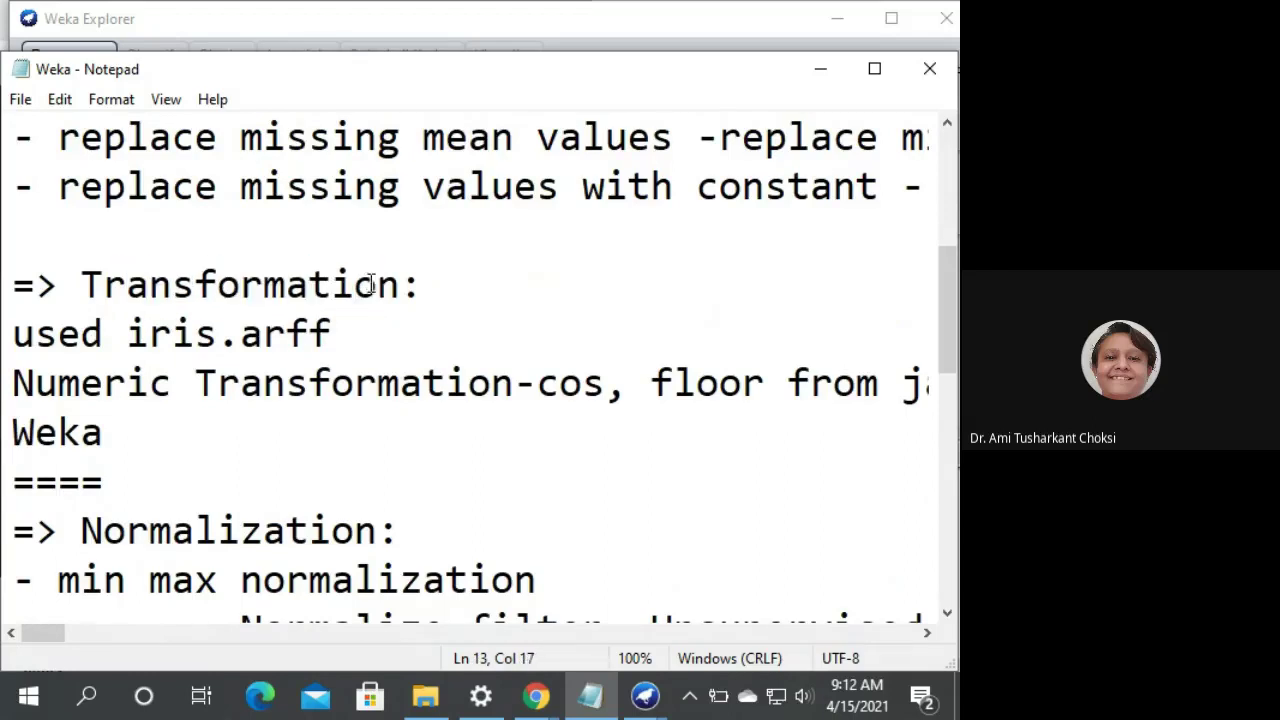
{"action": "scroll", "coordinate": [360, 292], "scroll_direction": "down", "scroll_amount": 1}
{"action": "scroll", "coordinate": [355, 296], "scroll_direction": "down", "scroll_amount": 1}
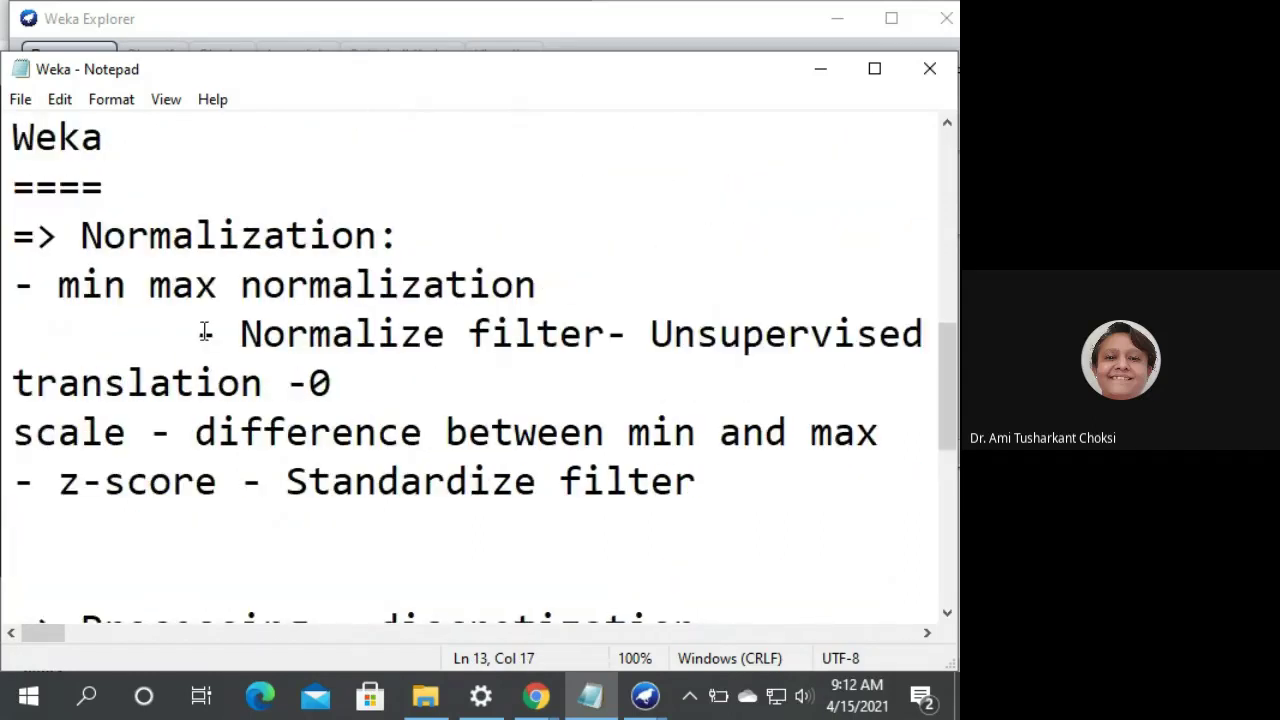
{"action": "left_click_drag", "start_coordinate": [80, 236], "coordinate": [437, 240]}
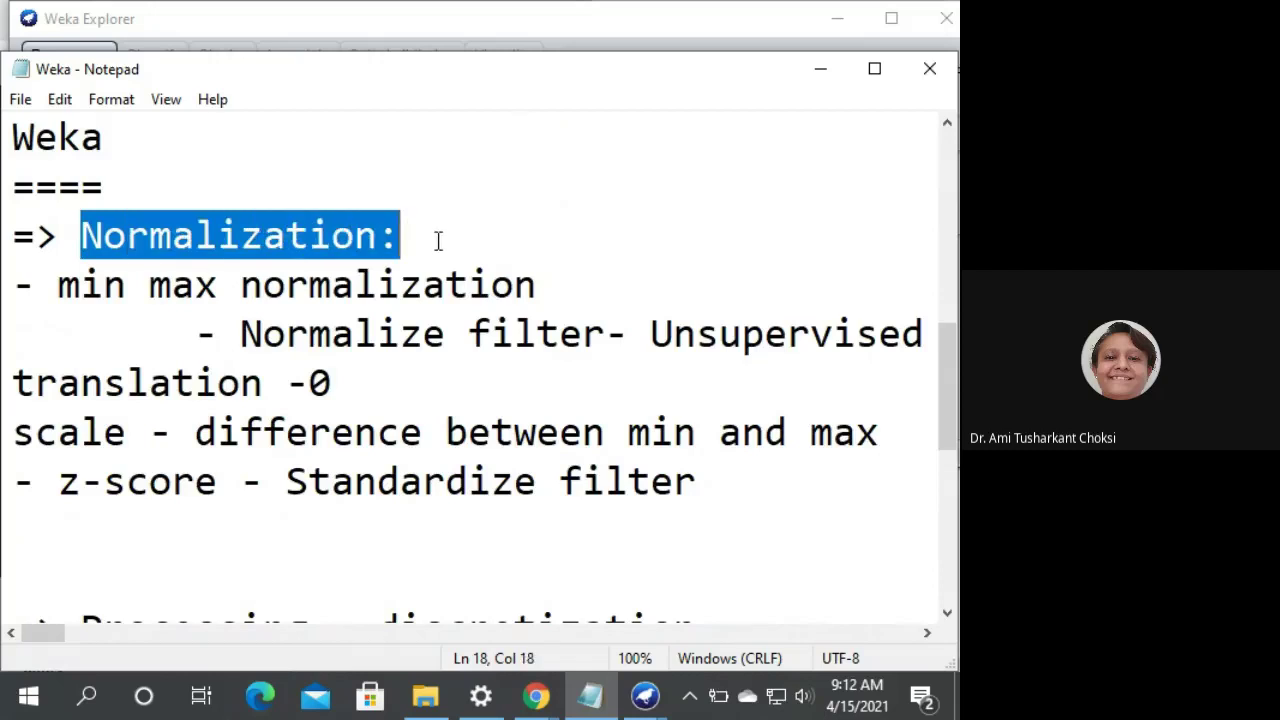
{"action": "left_click", "coordinate": [438, 240]}
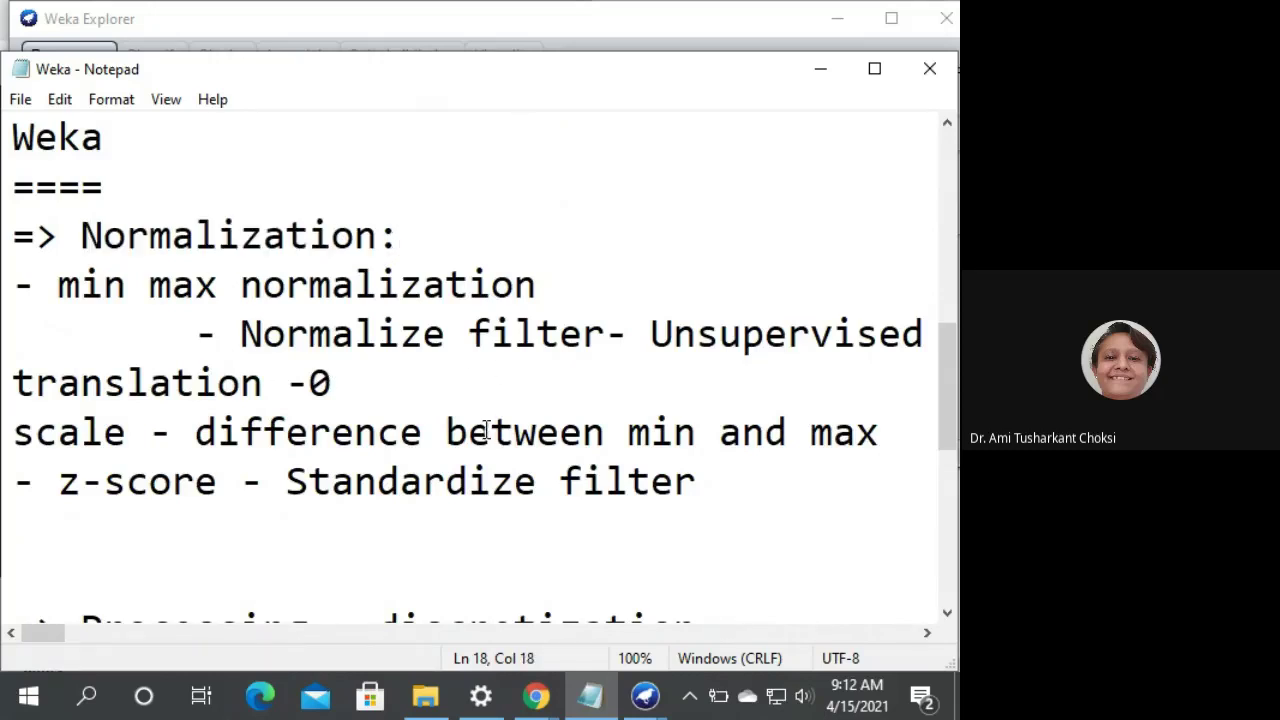
- Return to Weka Explorer and start opening a data file, browsing to Program Files on Local Disk (C:)
{"action": "left_click", "coordinate": [645, 696]}
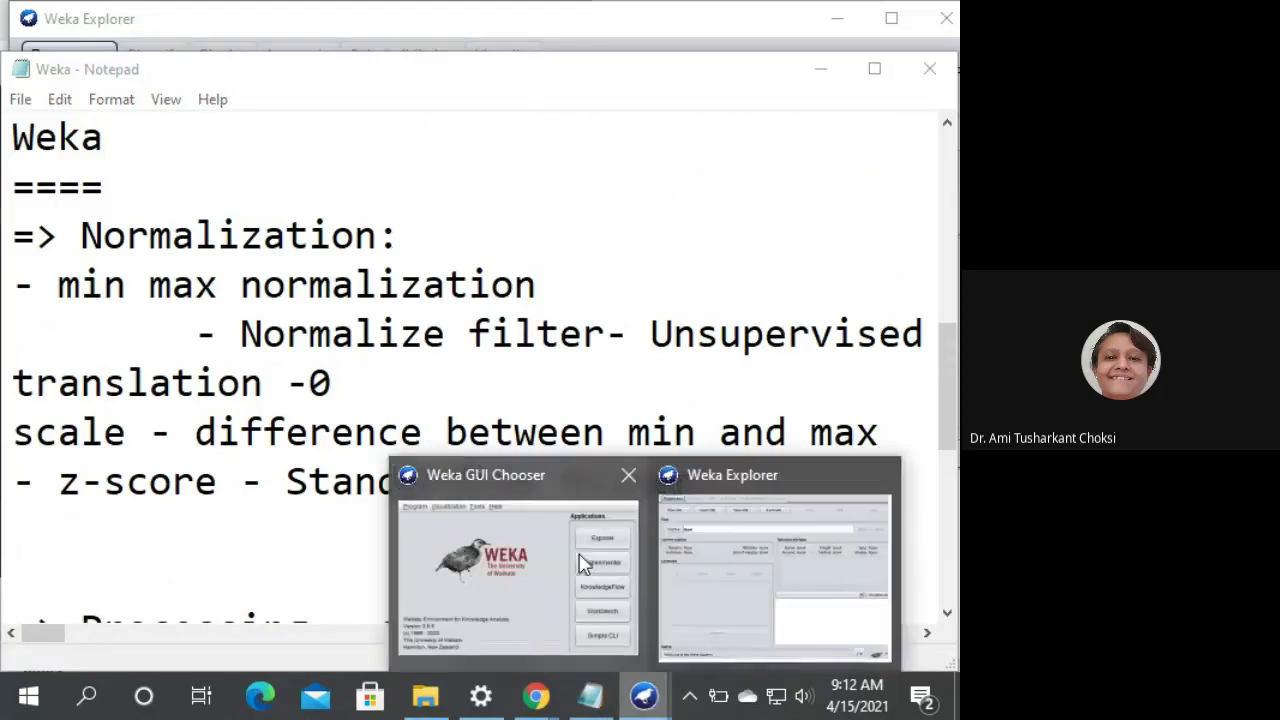
{"action": "left_click", "coordinate": [708, 527]}
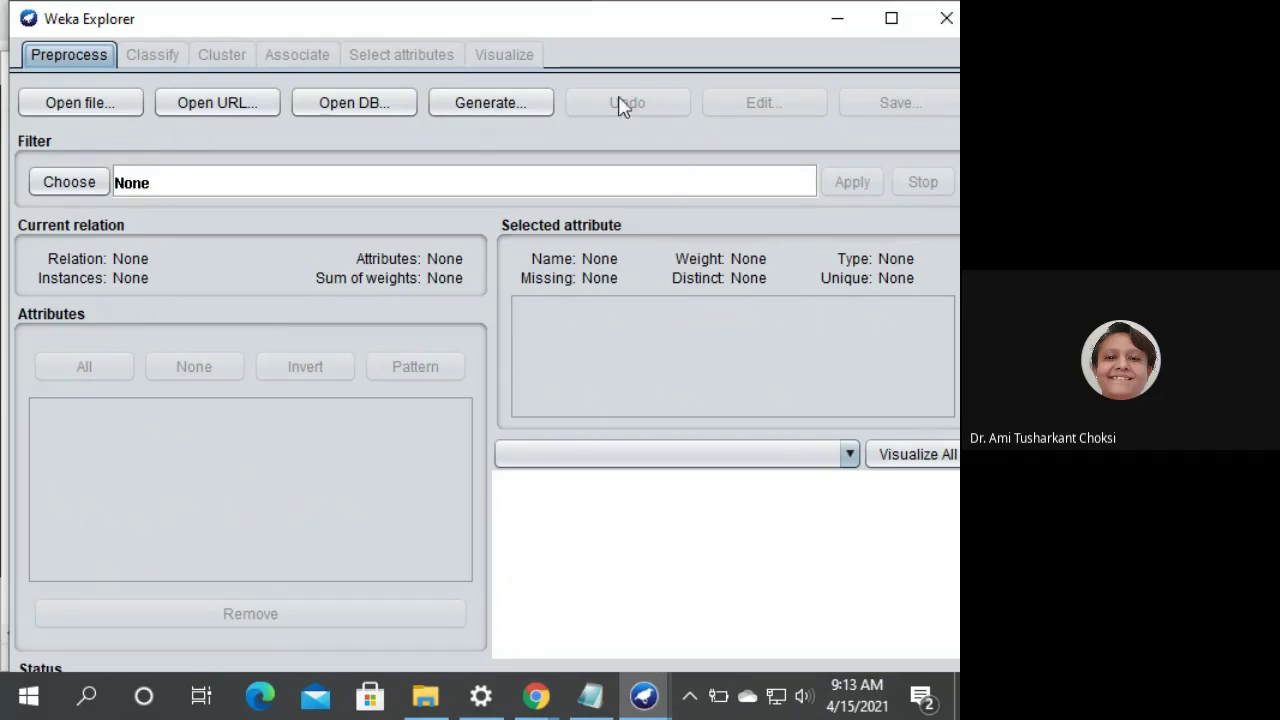
{"action": "left_click", "coordinate": [87, 113]}
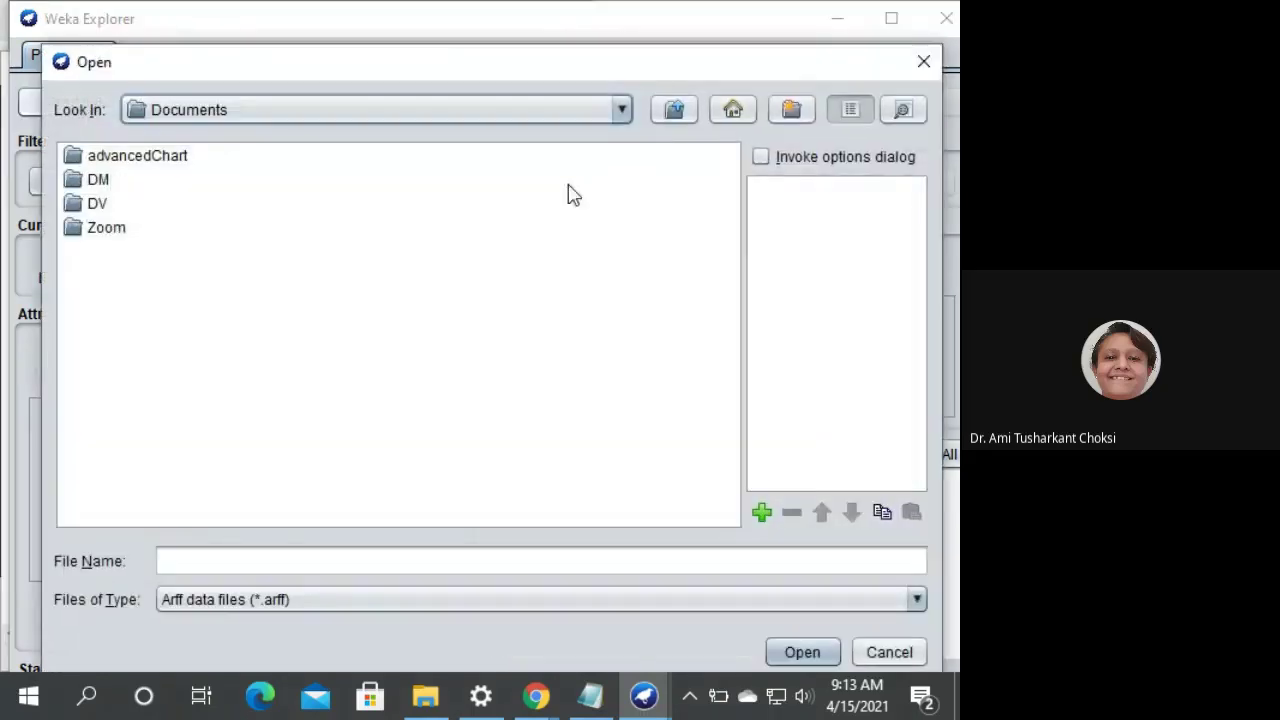
{"action": "left_click", "coordinate": [621, 111]}
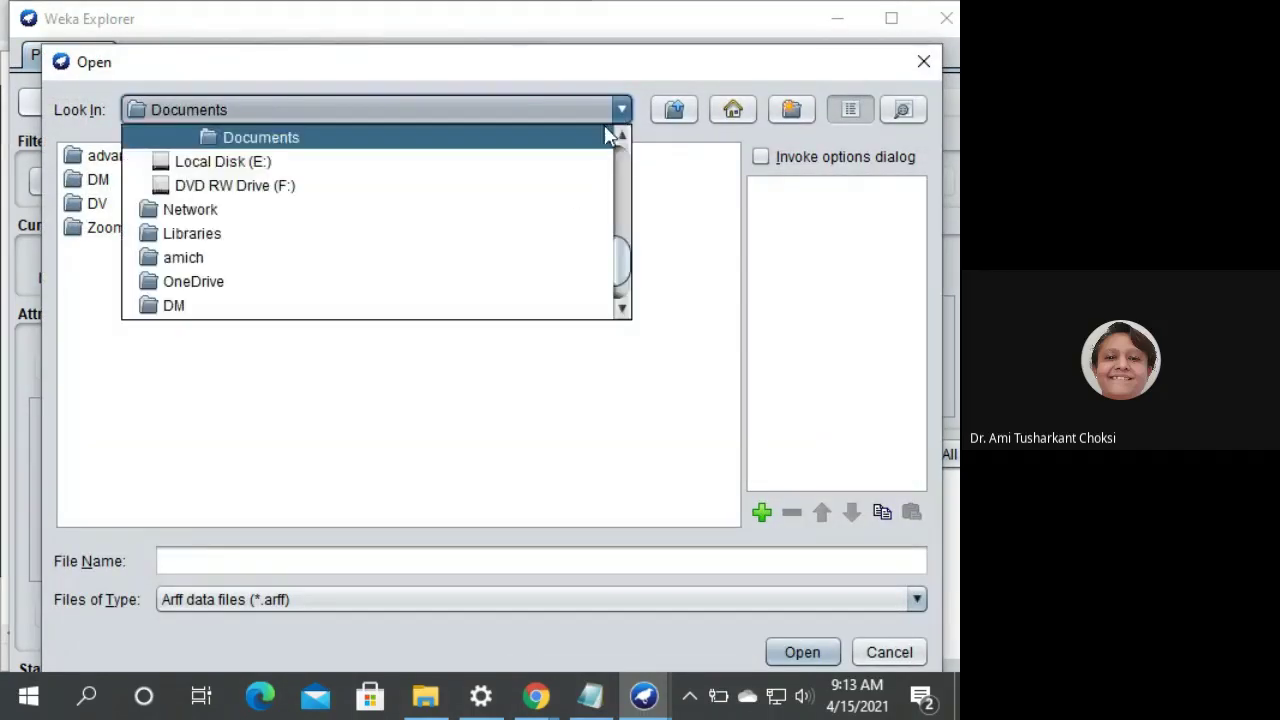
{"action": "scroll", "coordinate": [530, 222], "scroll_direction": "up", "scroll_amount": 1}
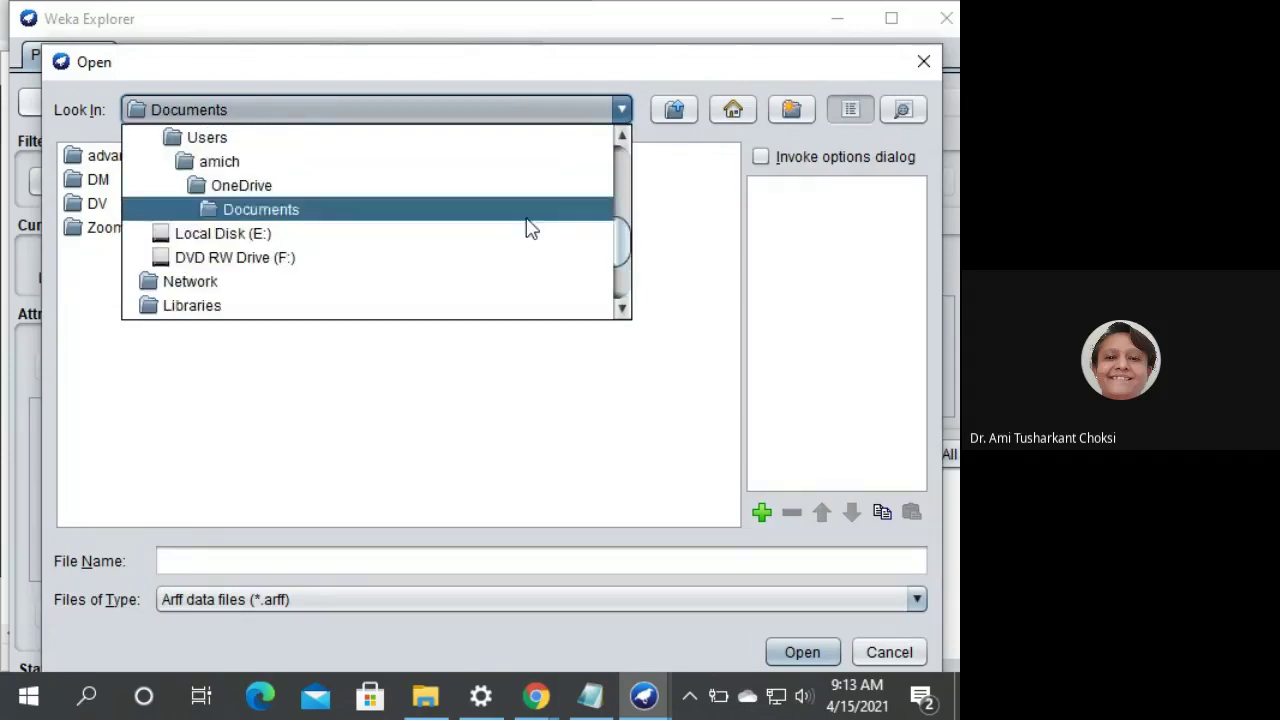
{"action": "scroll", "coordinate": [525, 226], "scroll_direction": "up", "scroll_amount": 2}
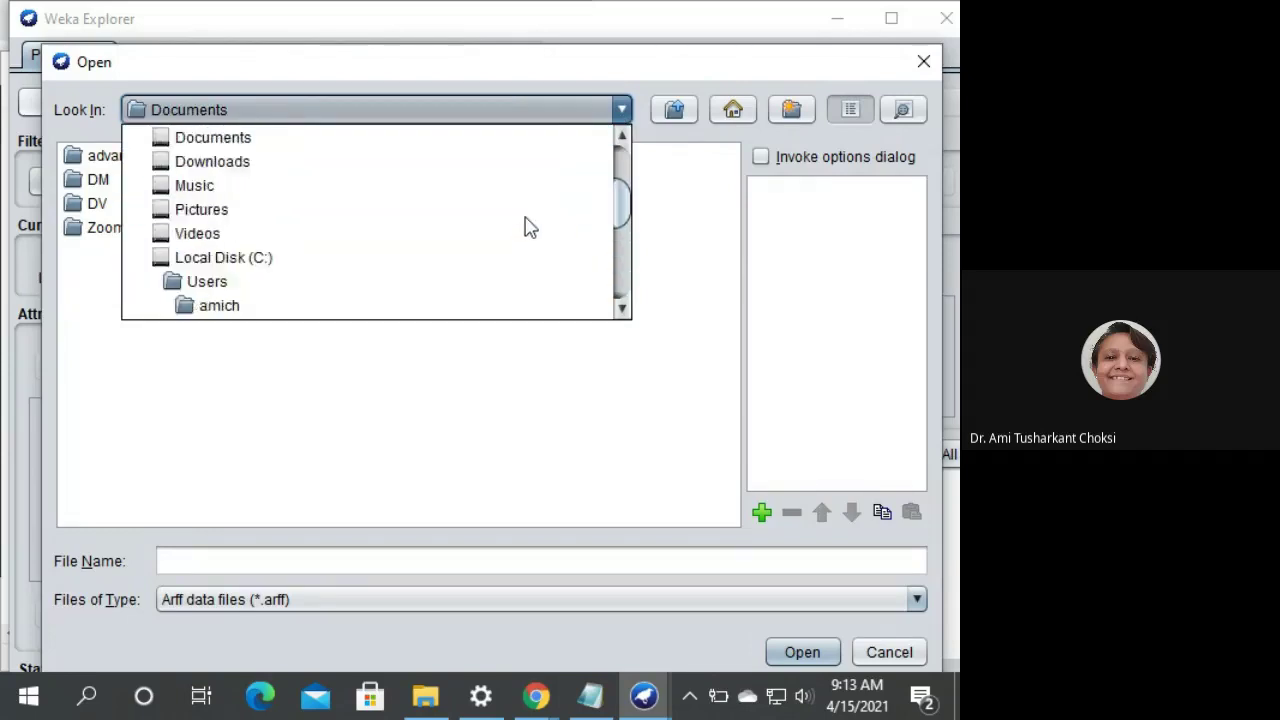
{"action": "left_click", "coordinate": [398, 272]}
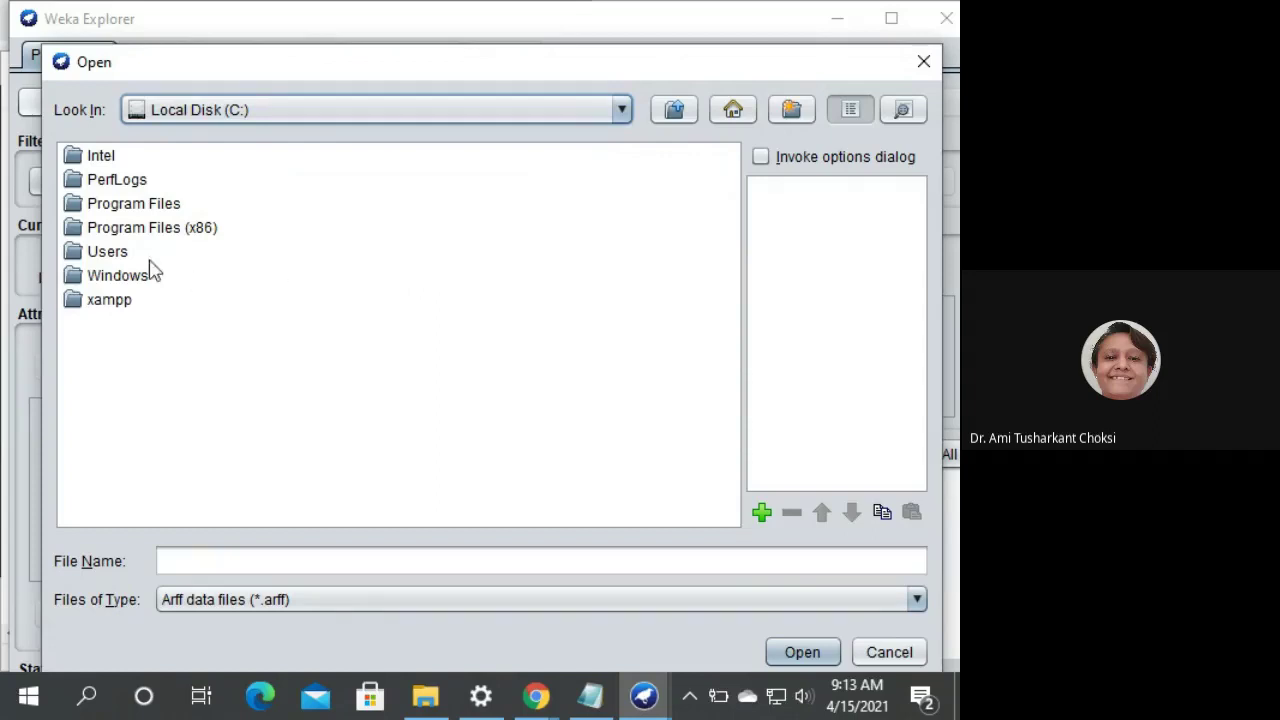
{"action": "double_click", "coordinate": [169, 205]}
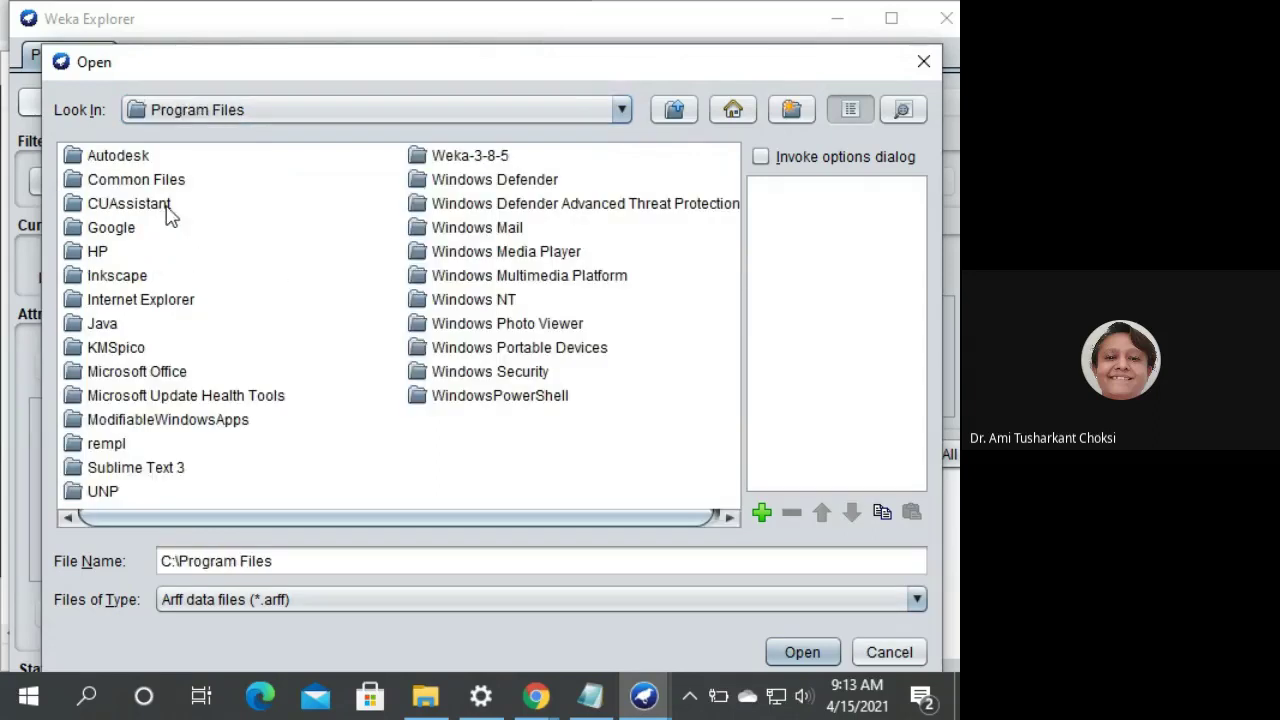
- Browse into the data folder of Weka-3-8-5 and select weather.numeric.arff as the file to open
{"action": "left_click", "coordinate": [462, 160]}
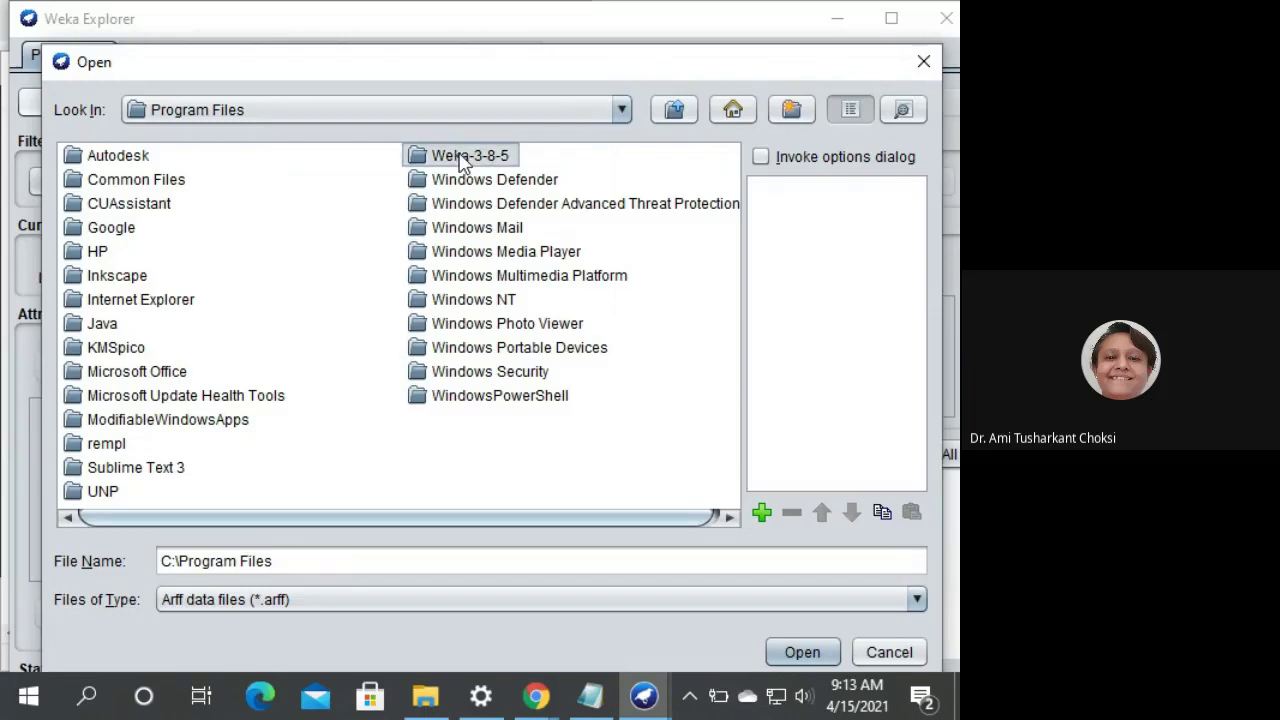
{"action": "double_click", "coordinate": [462, 160]}
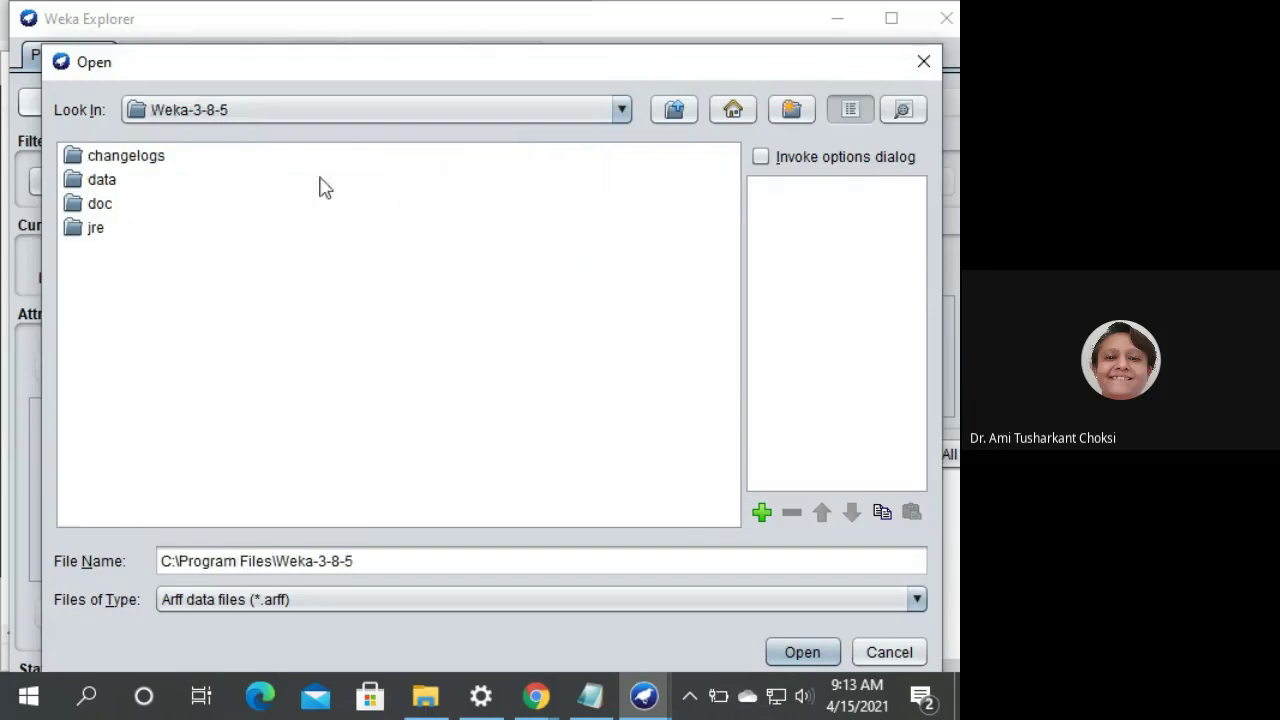
{"action": "left_click", "coordinate": [112, 184]}
{"action": "left_click", "coordinate": [107, 180]}
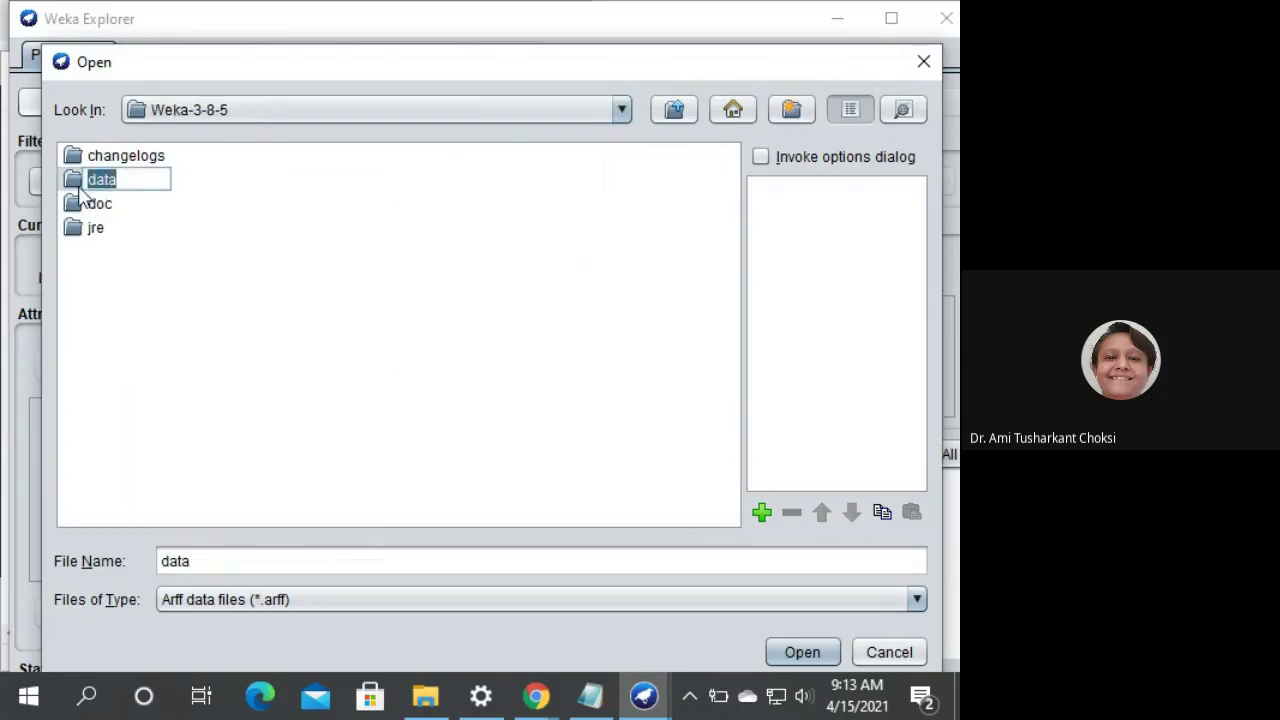
{"action": "double_click", "coordinate": [80, 192]}
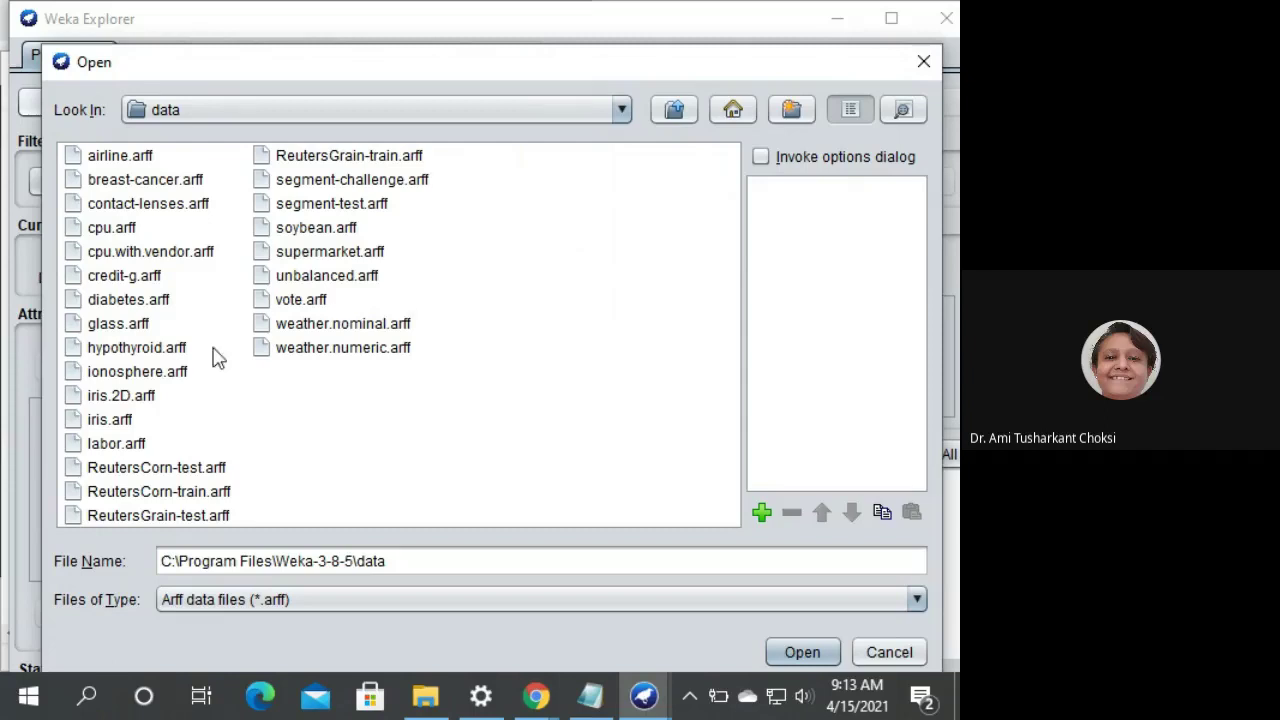
{"action": "left_click", "coordinate": [288, 356]}
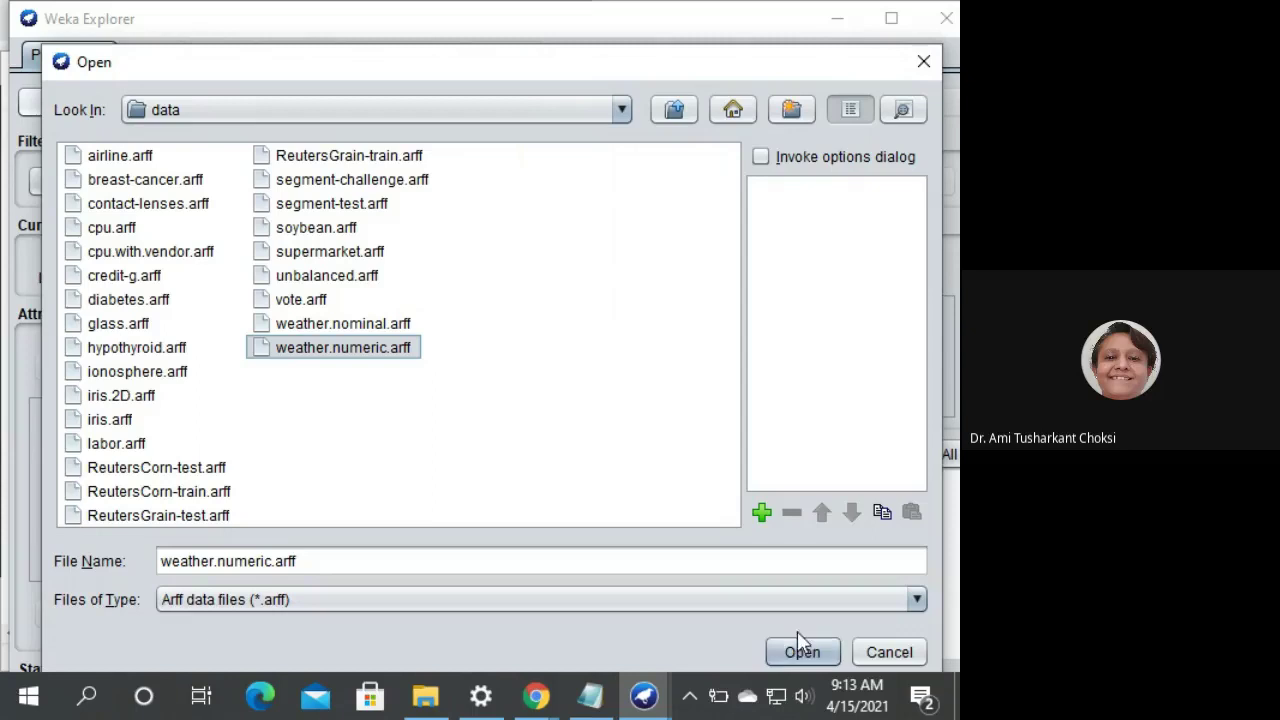
- Filter the data folder by CSV data files, and switch the file type back to Arff data files (*.arff)
{"action": "left_click", "coordinate": [731, 600]}
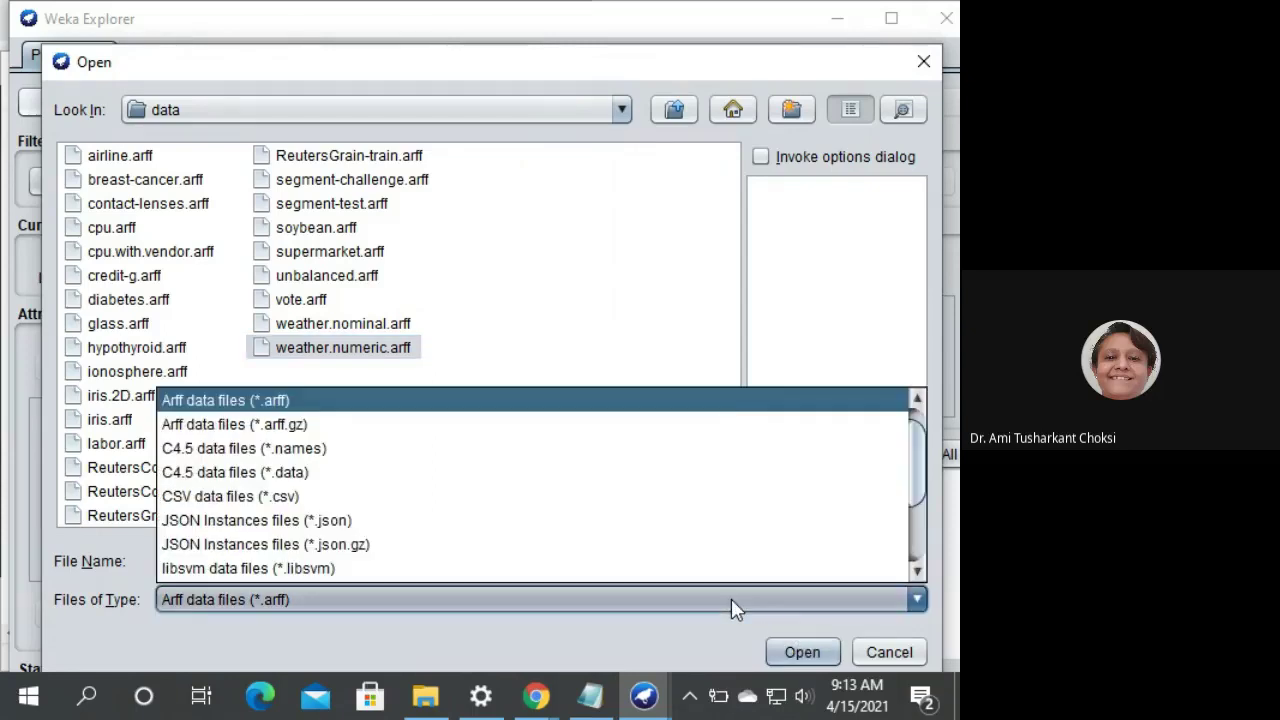
{"action": "left_click", "coordinate": [566, 505]}
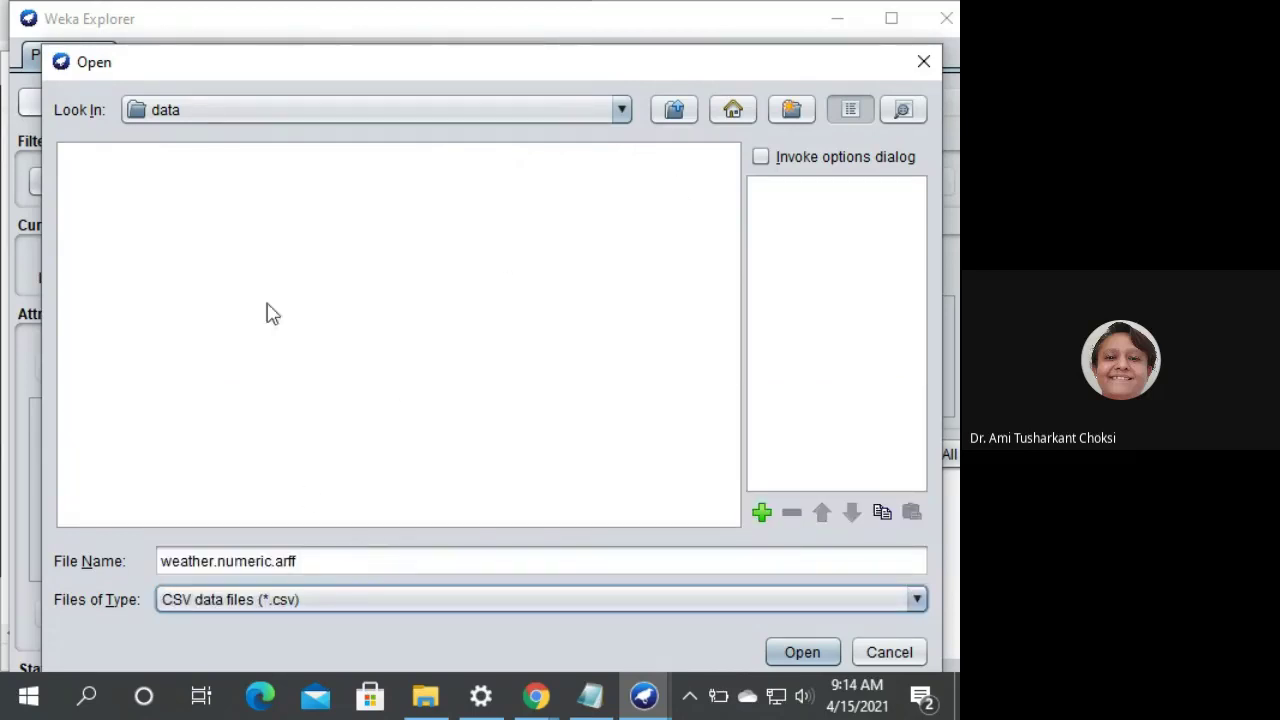
{"action": "left_click", "coordinate": [622, 111]}
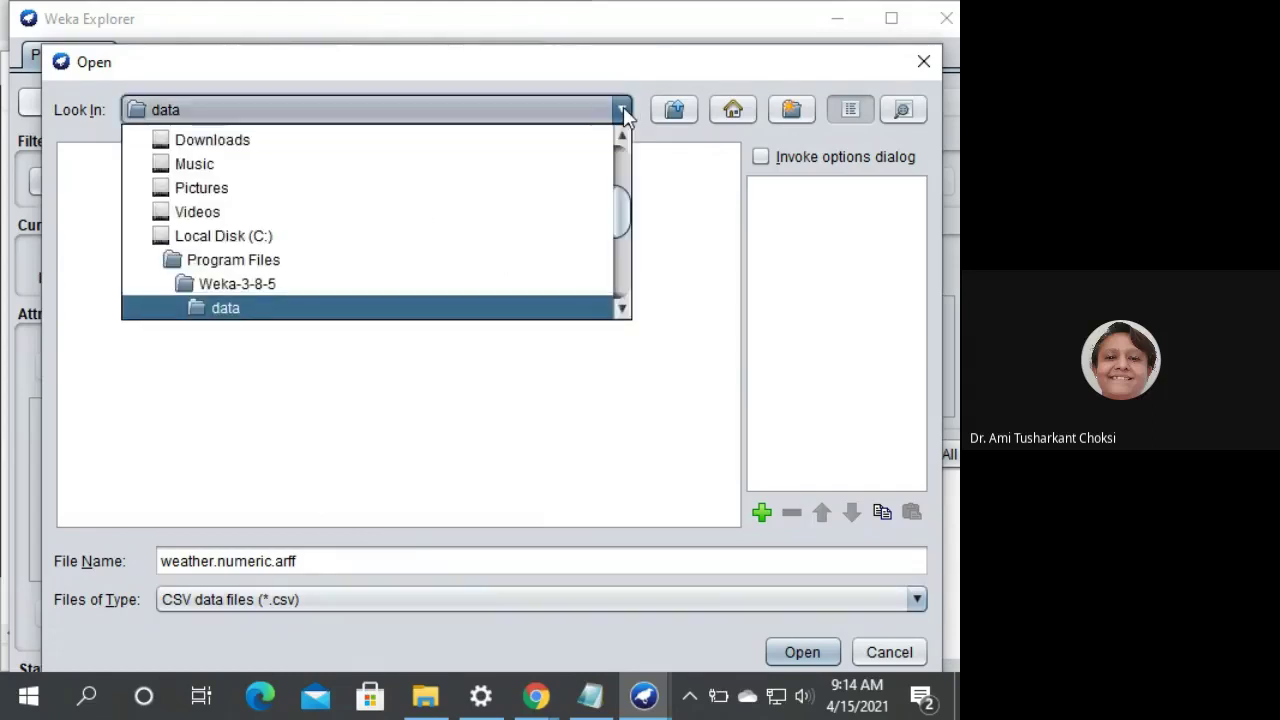
{"action": "left_click", "coordinate": [505, 450]}
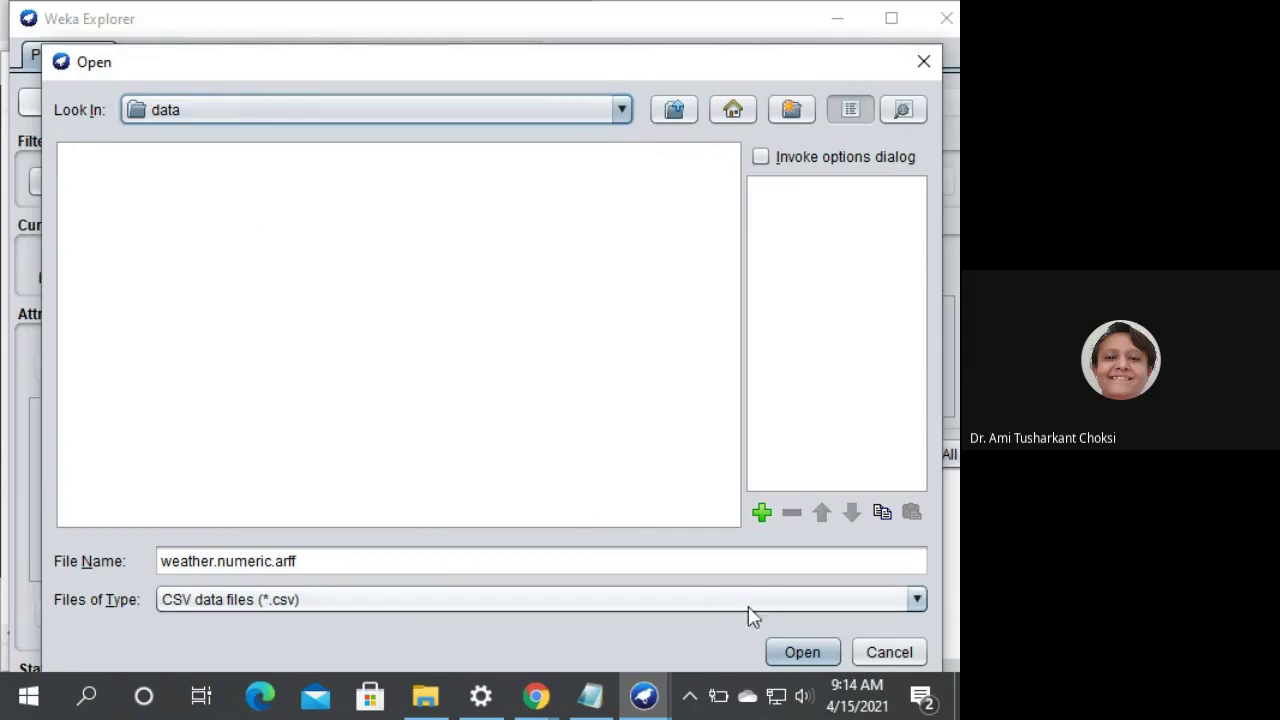
{"action": "left_click", "coordinate": [702, 600]}
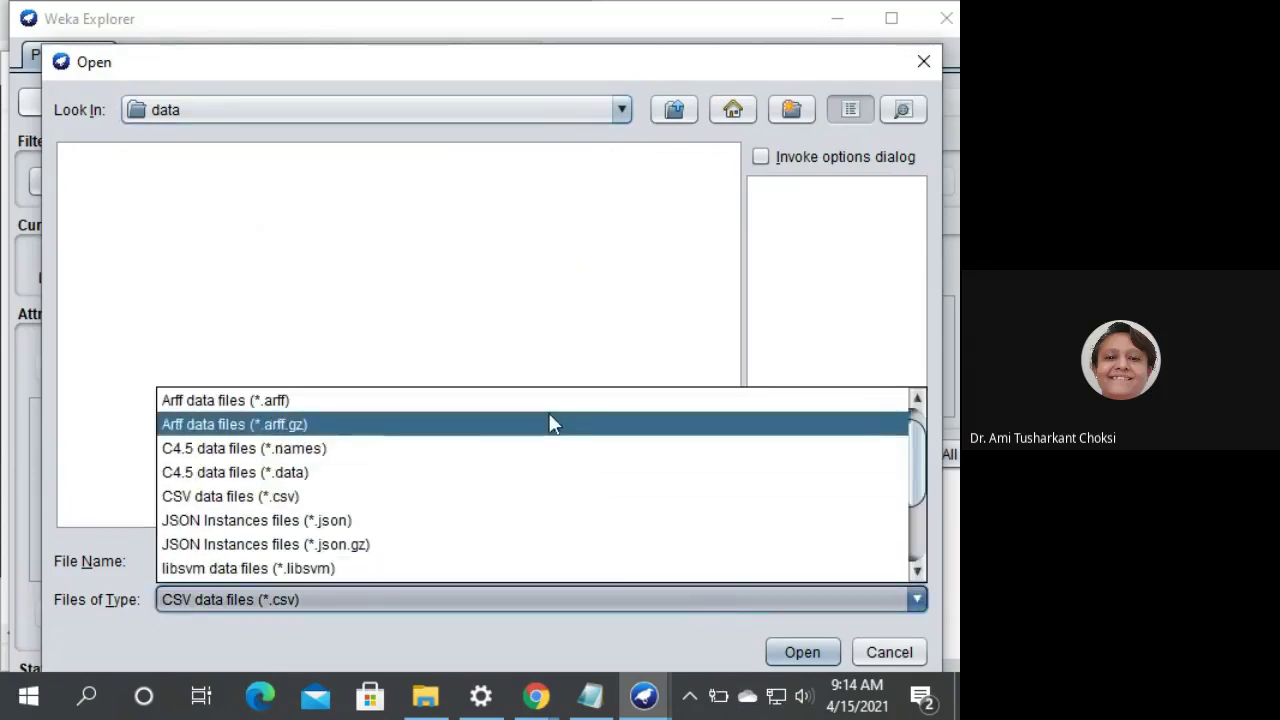
{"action": "left_click", "coordinate": [550, 402]}
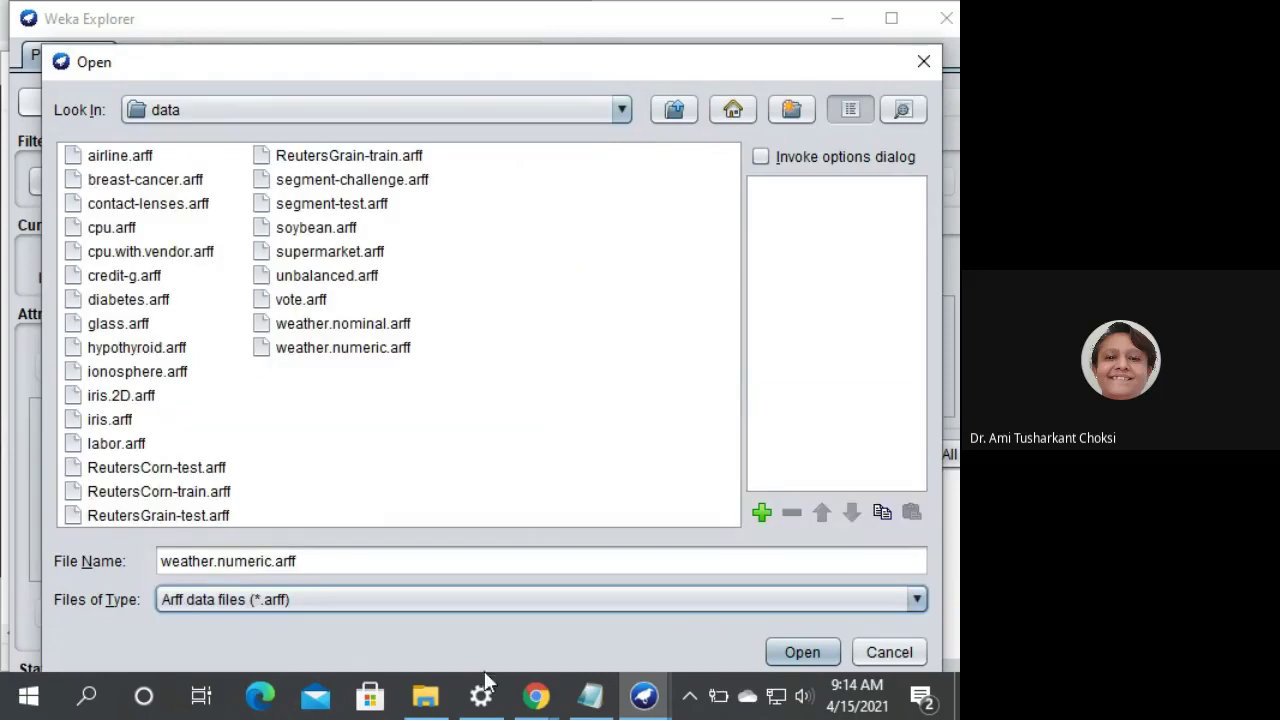
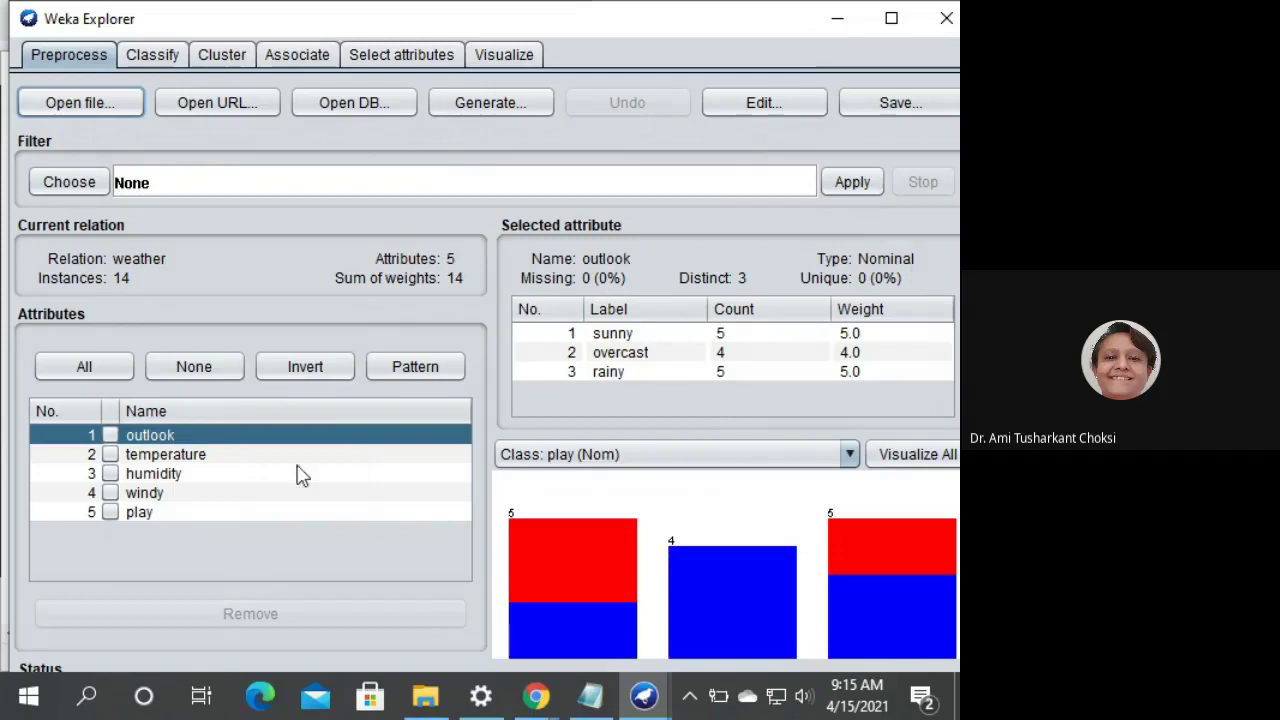
- Examine the temperature attribute's statistics and histogram, view the charts of all attributes, and close them
{"action": "left_click", "coordinate": [196, 458]}
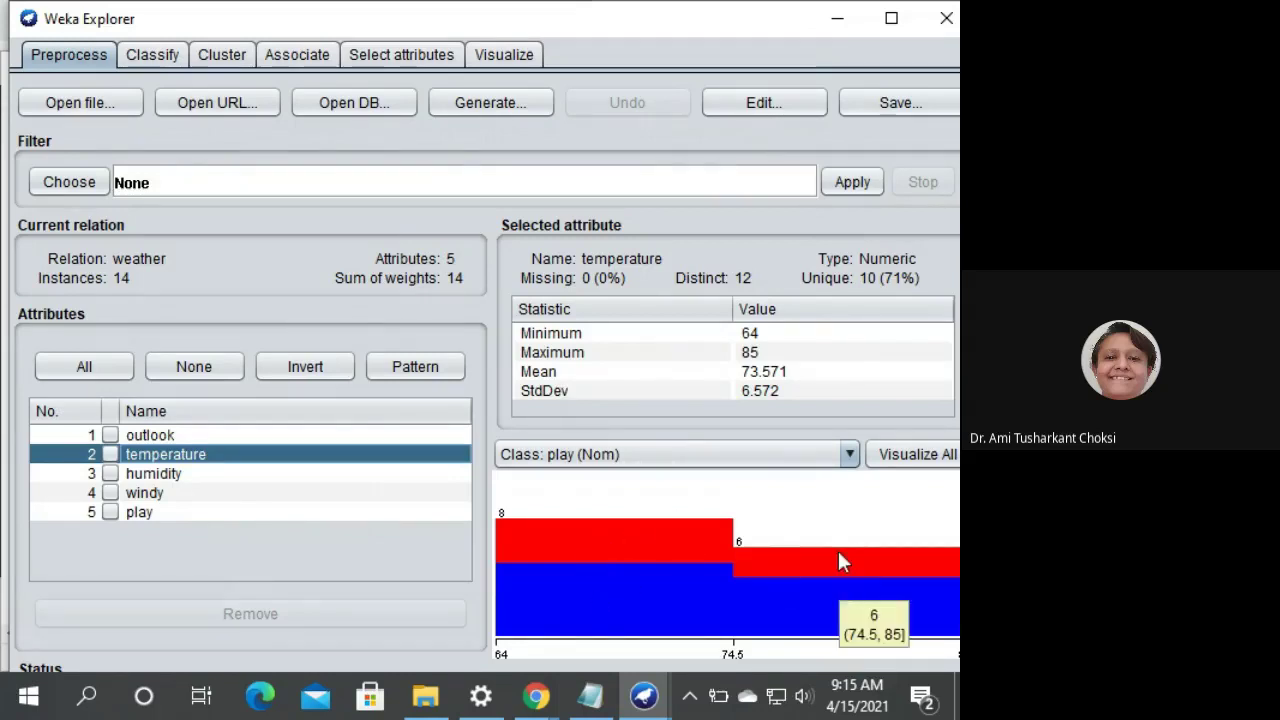
{"action": "mouse_move", "coordinate": [532, 512]}
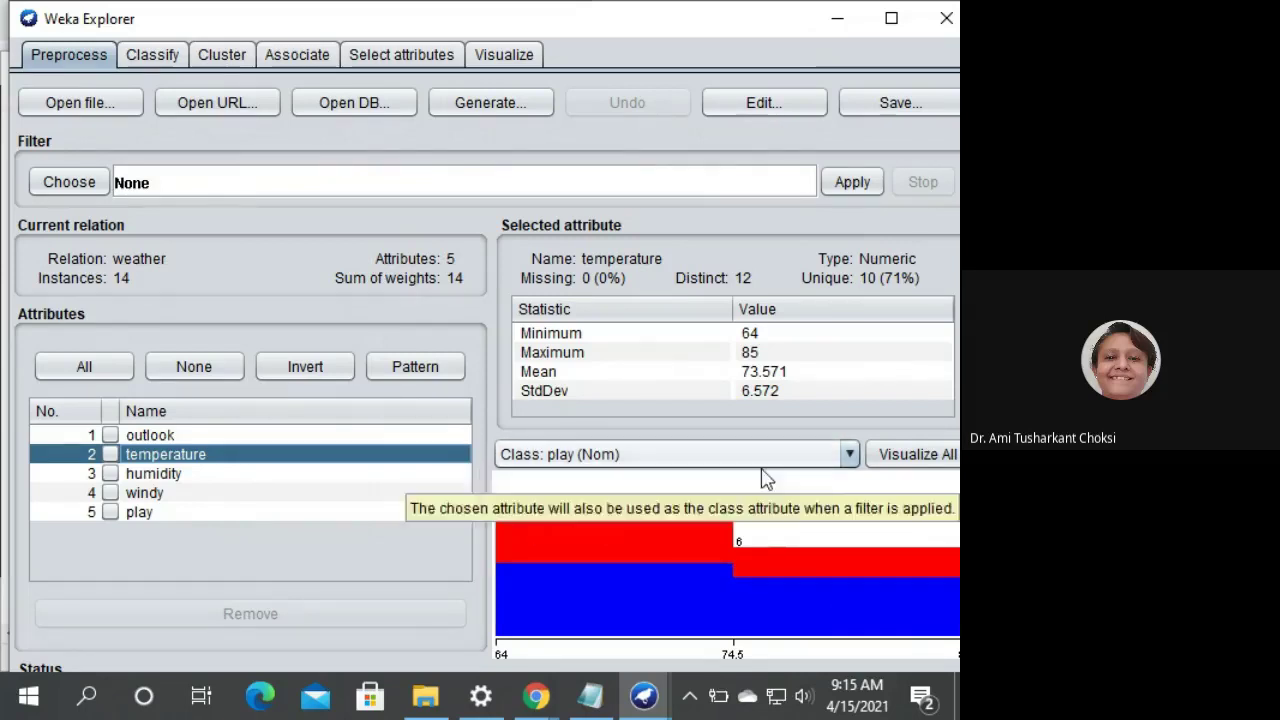
{"action": "left_click", "coordinate": [917, 455]}
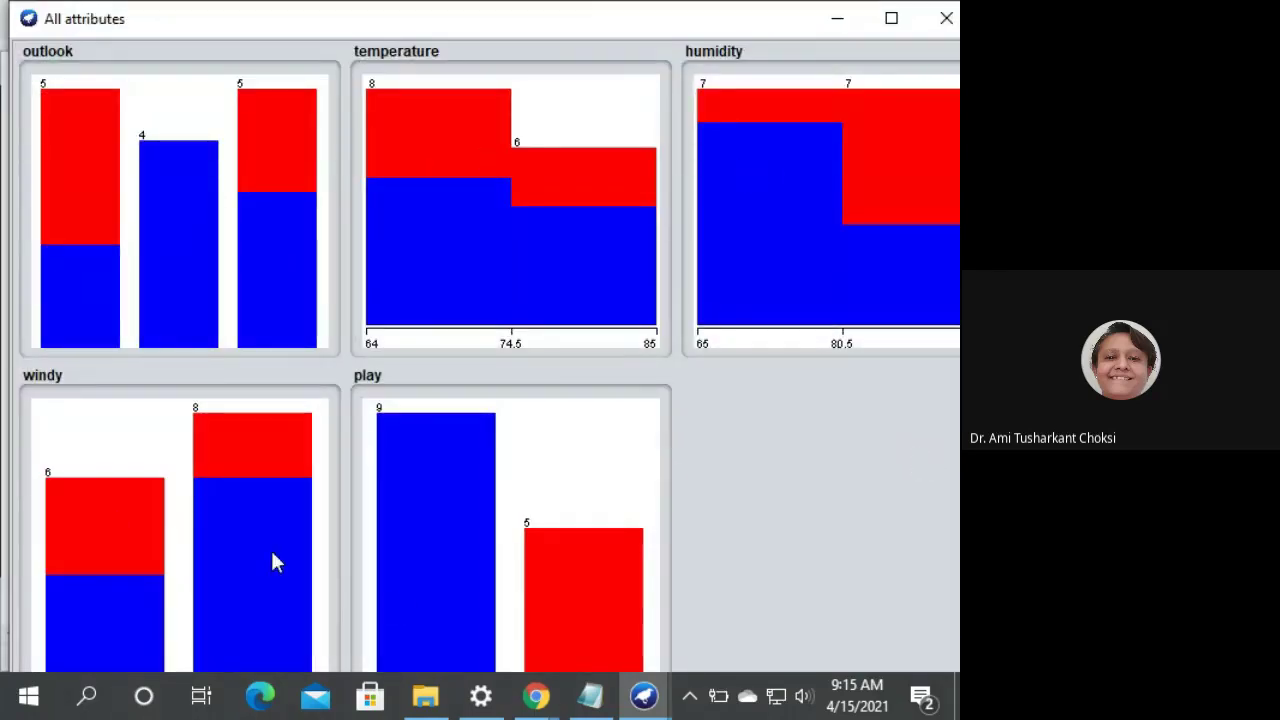
{"action": "left_click", "coordinate": [944, 33]}
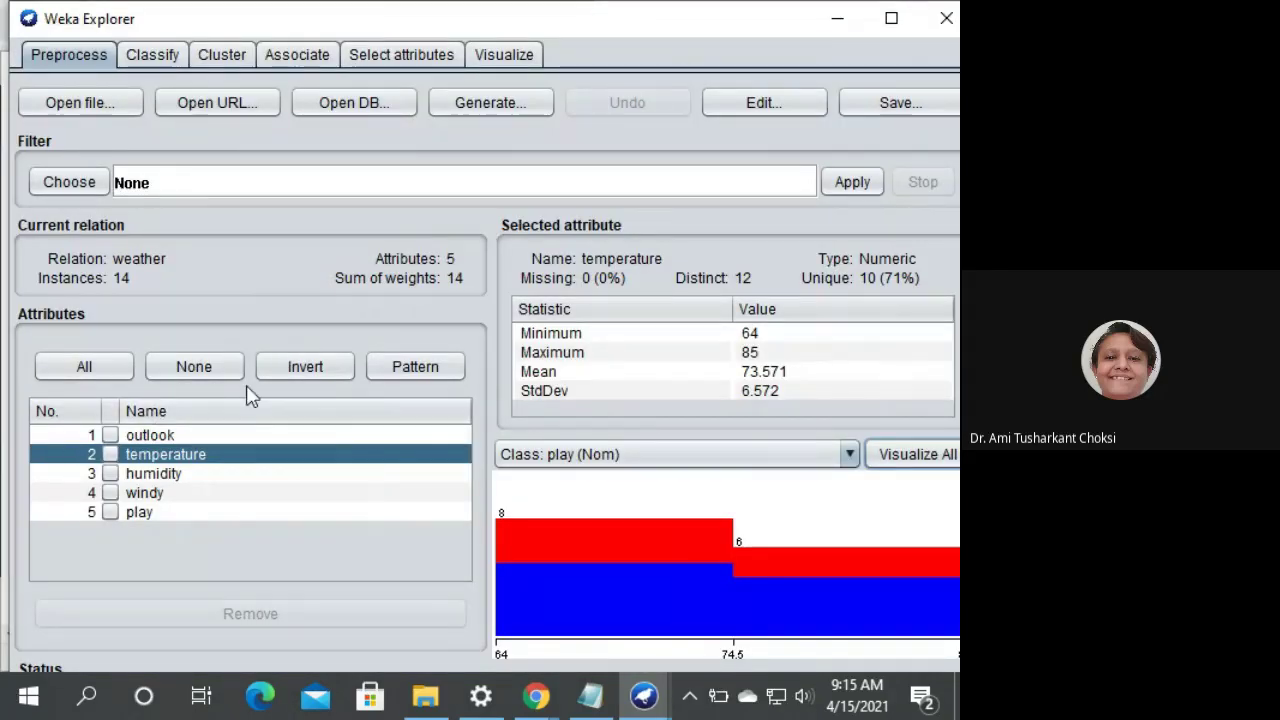
{"action": "left_click", "coordinate": [196, 370]}
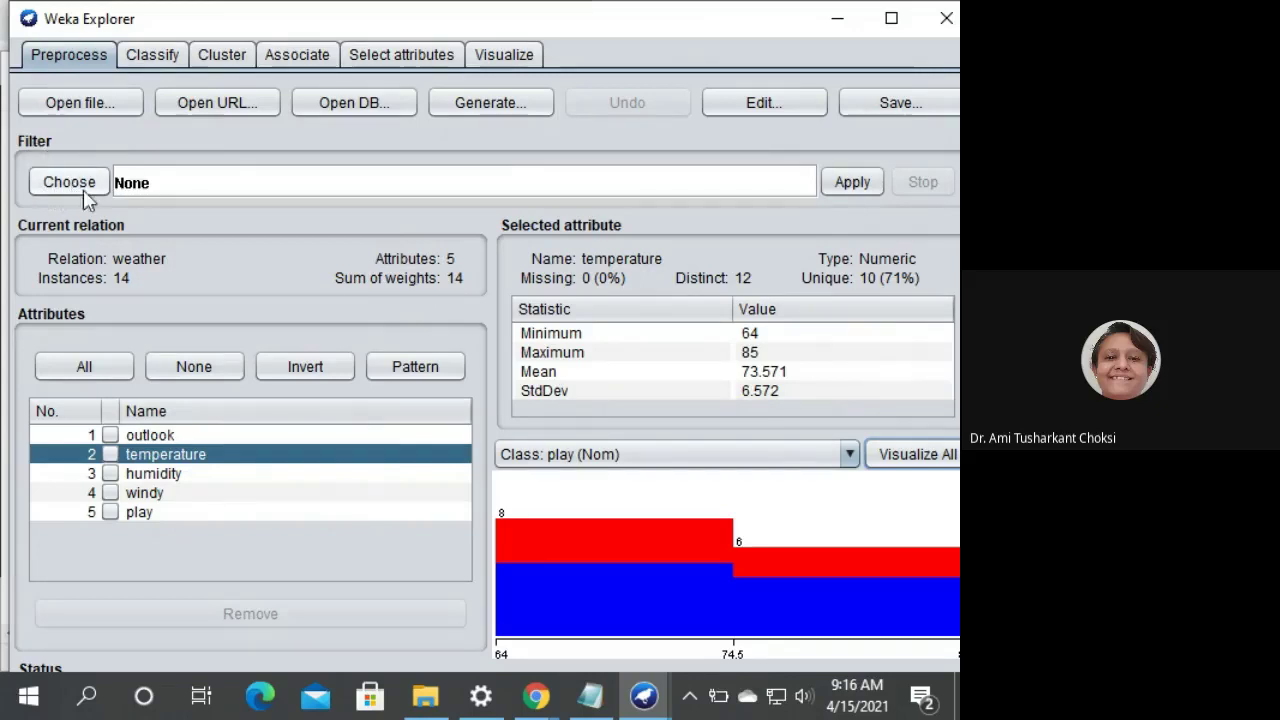
- Switch to the Weka notes in Notepad and review the min max normalization entry on the unsupervised attribute Normalize filter
{"action": "left_click", "coordinate": [590, 697]}
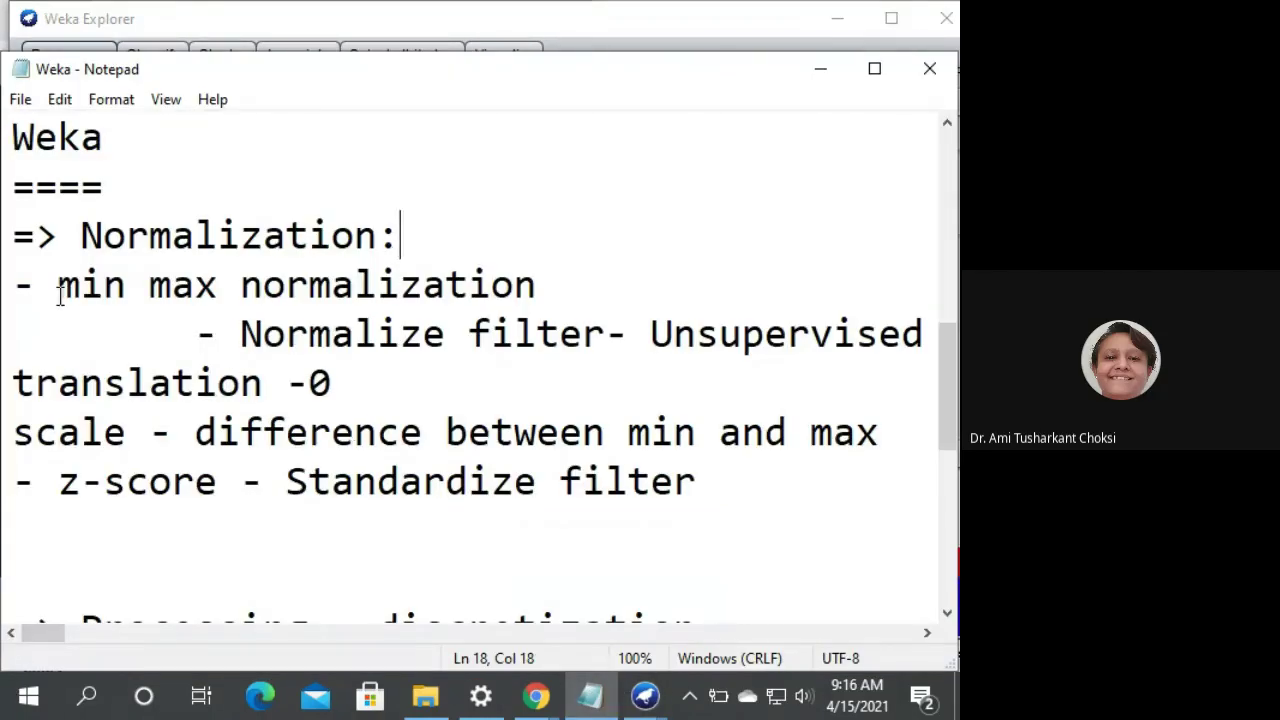
{"action": "left_click_drag", "start_coordinate": [57, 287], "coordinate": [533, 289]}
{"action": "left_click_drag", "start_coordinate": [308, 334], "coordinate": [540, 338]}
{"action": "left_click", "coordinate": [540, 338]}
{"action": "left_click_drag", "start_coordinate": [651, 338], "coordinate": [922, 344]}
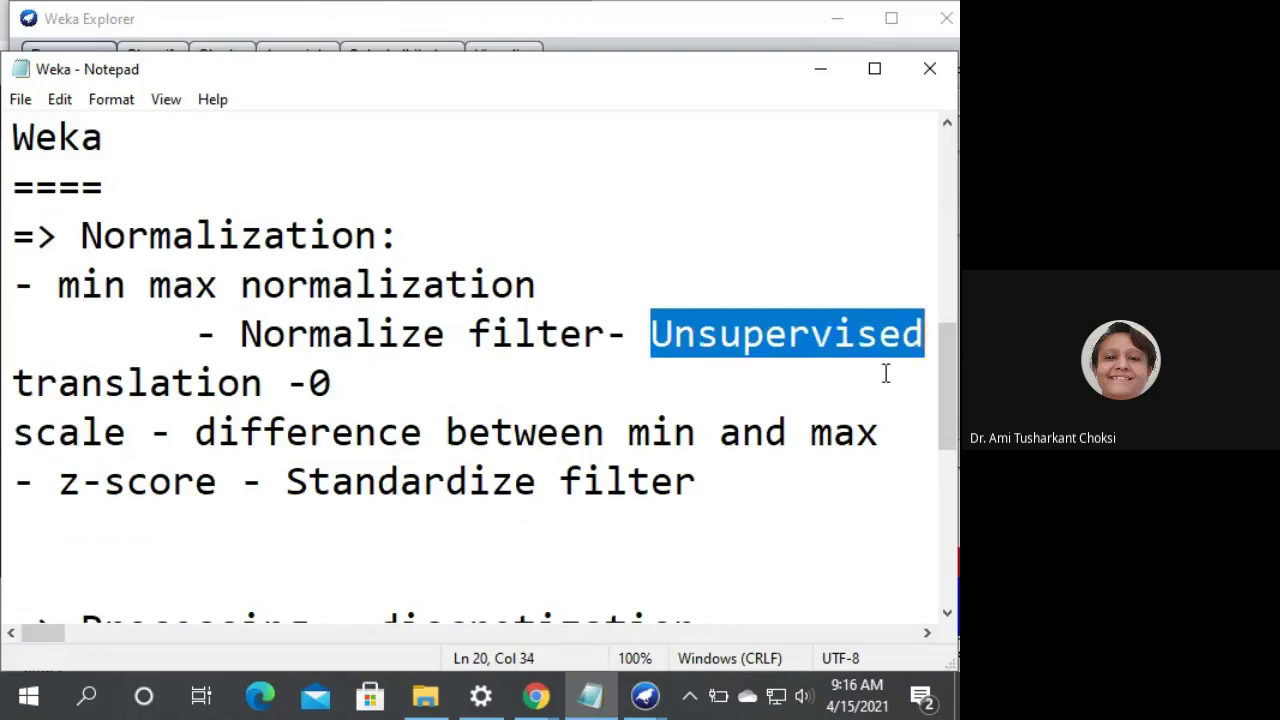
{"action": "key", "text": "Right"}
{"action": "key", "text": "Right"}
{"action": "key", "text": "Right"}
{"action": "key", "text": "Right"}
{"action": "key", "text": "Right"}
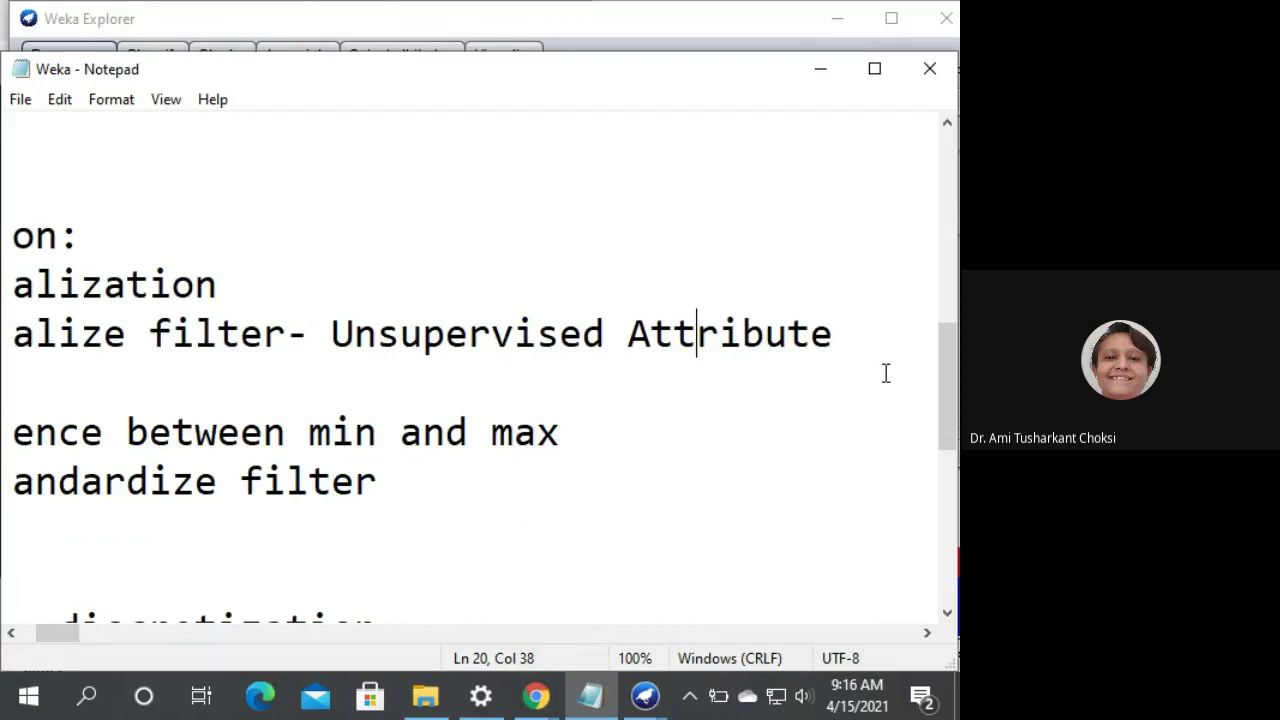
- Switch to the Weka Explorer and choose the Normalize filter from the unsupervised attribute filters
{"action": "left_click", "coordinate": [659, 705]}
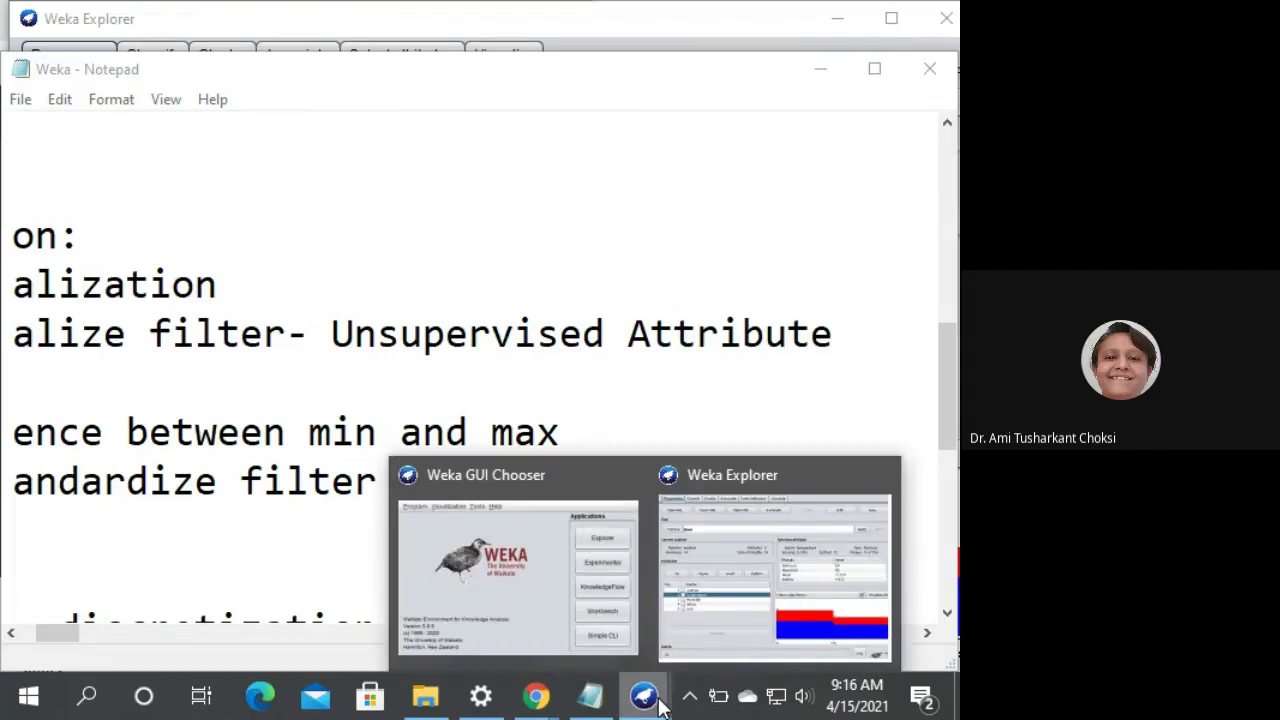
{"action": "left_click", "coordinate": [744, 515]}
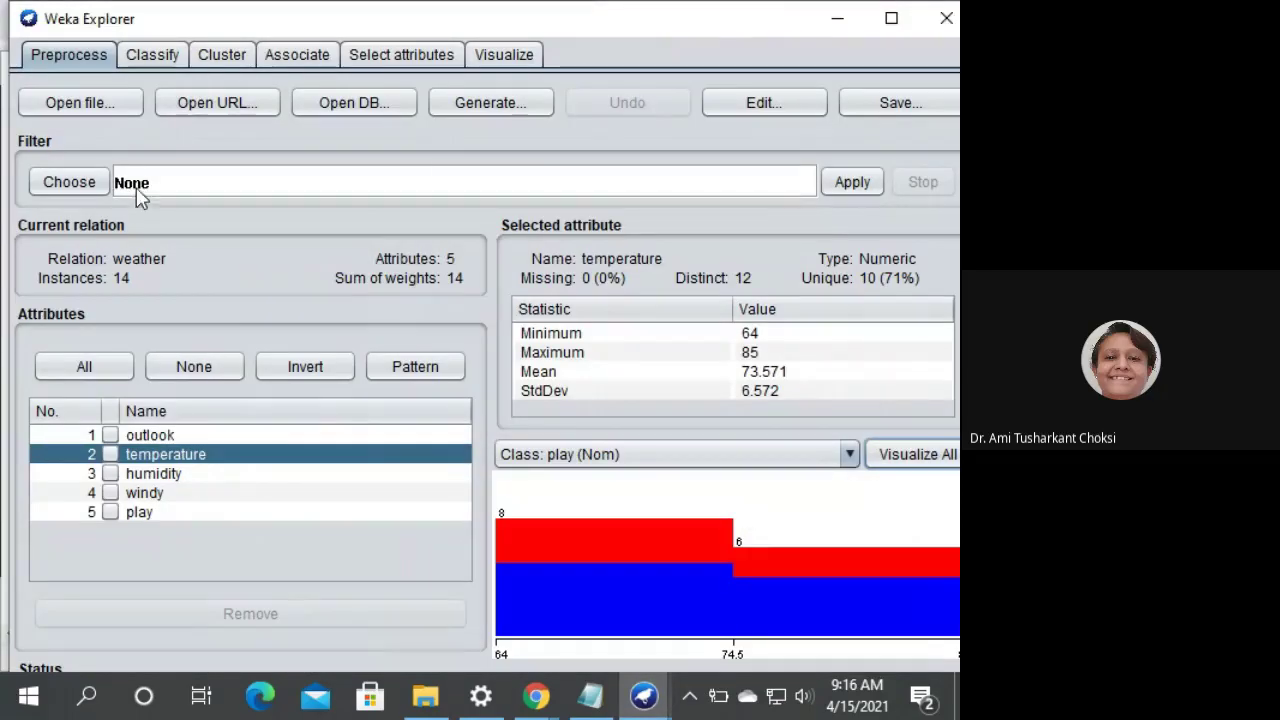
{"action": "left_click", "coordinate": [70, 182]}
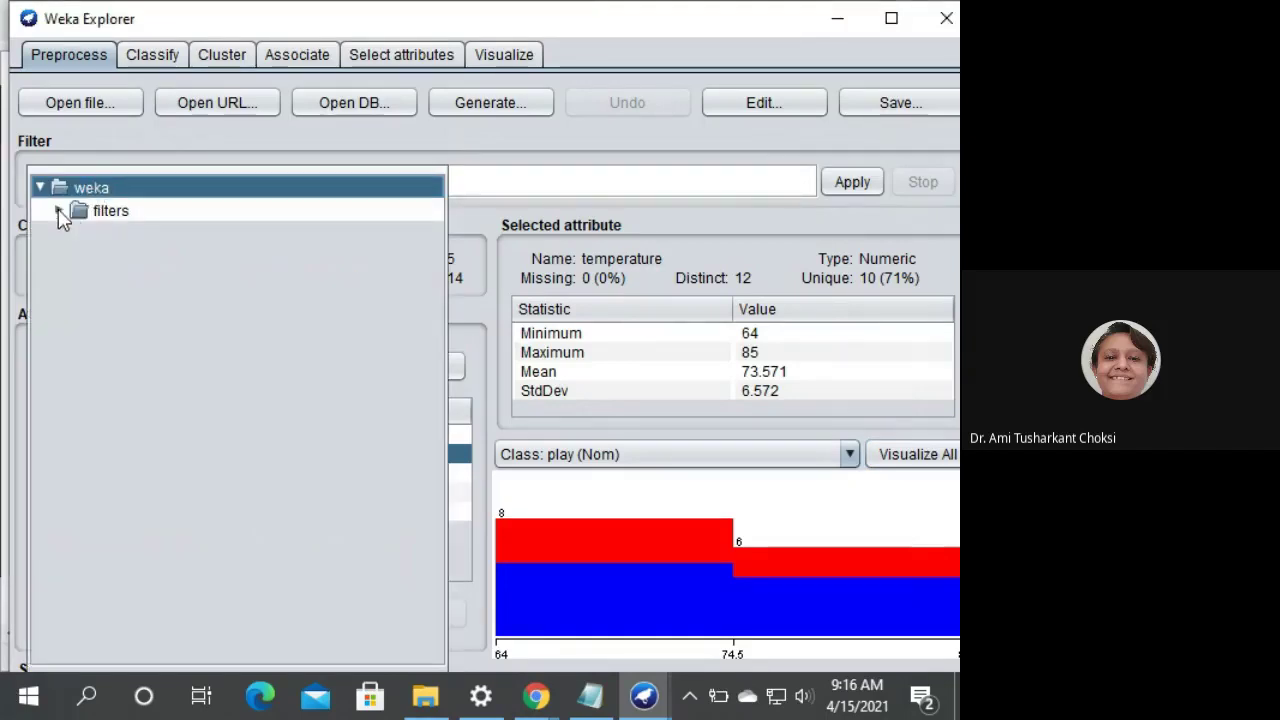
{"action": "left_click", "coordinate": [58, 212]}
{"action": "left_click", "coordinate": [82, 325]}
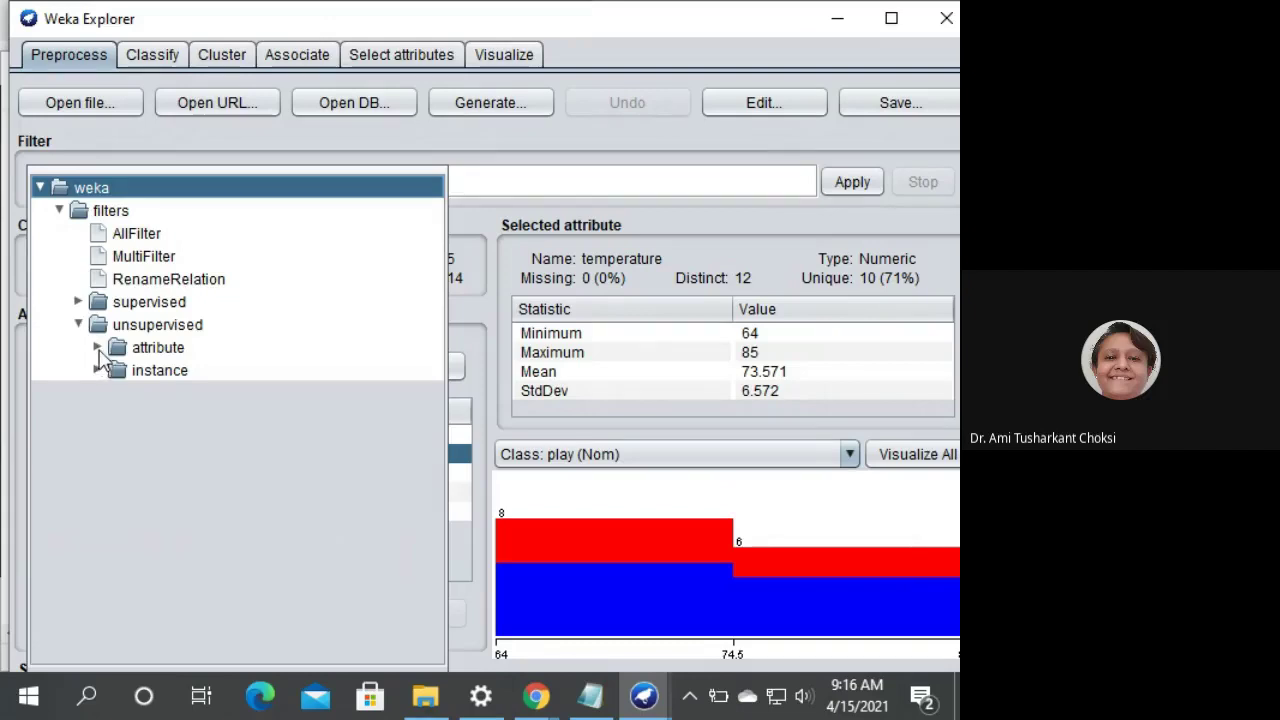
{"action": "left_click", "coordinate": [97, 347]}
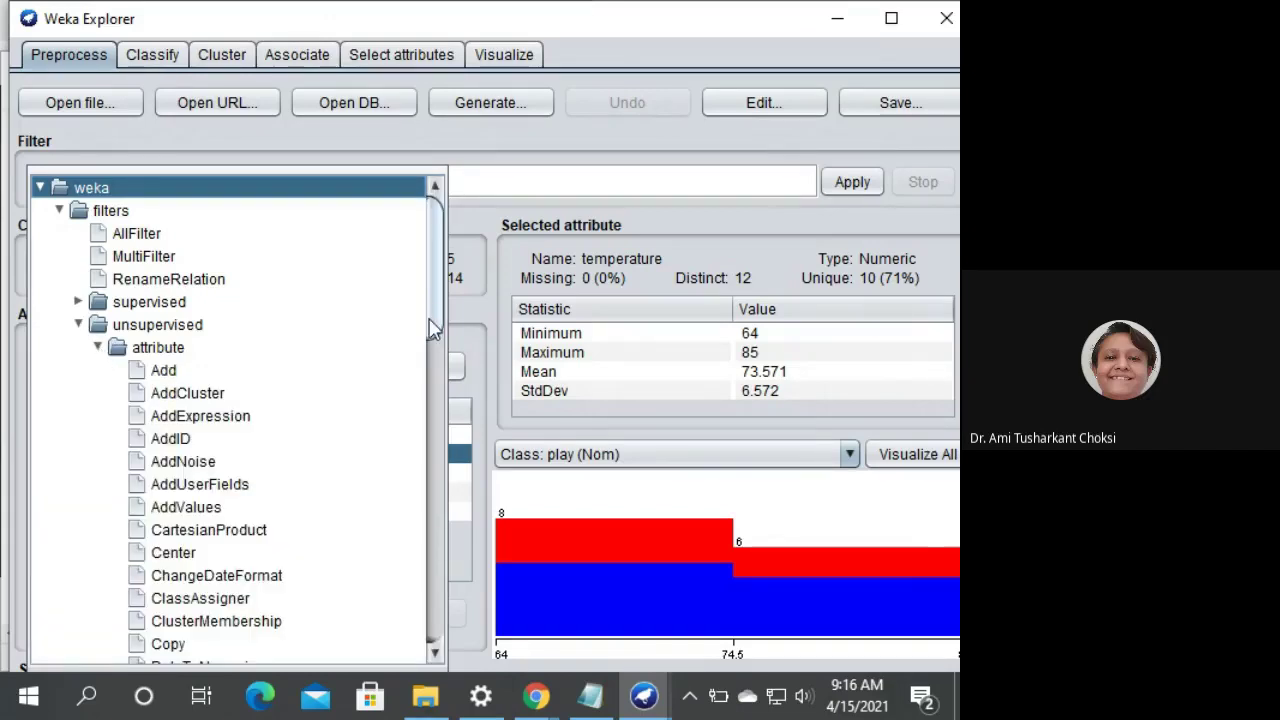
{"action": "left_click", "coordinate": [435, 652]}
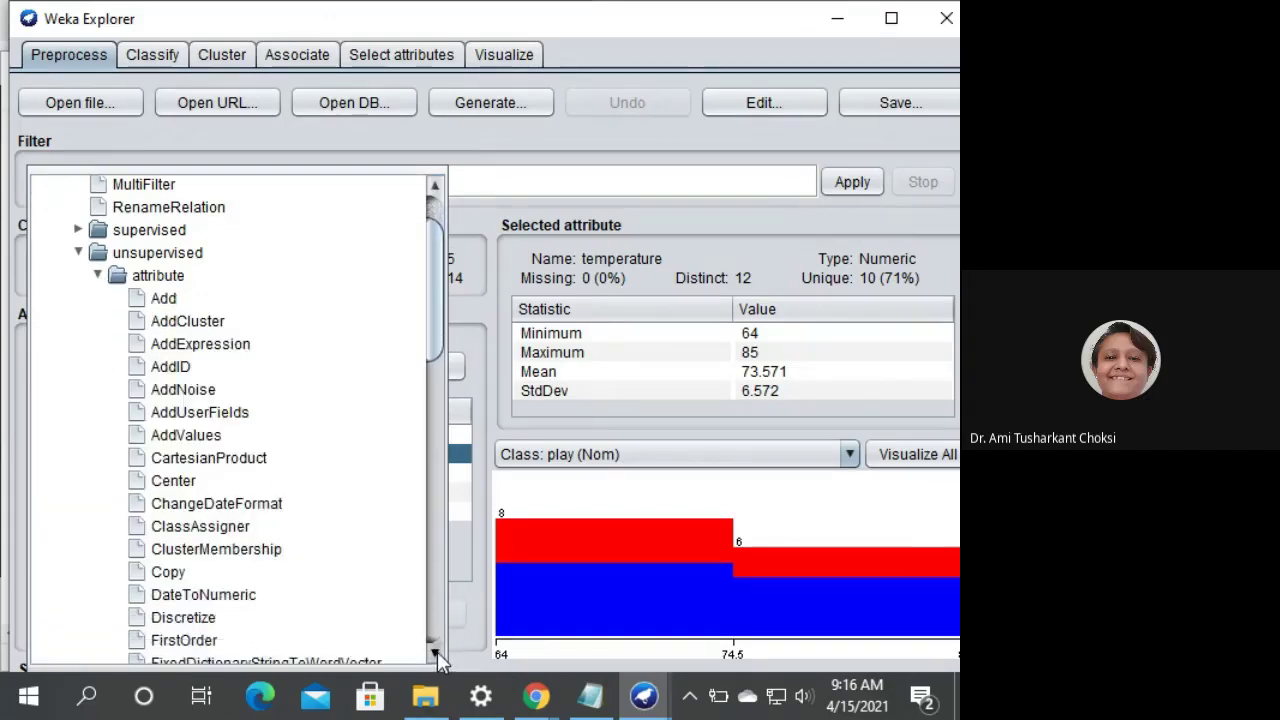
{"action": "left_click", "coordinate": [435, 652]}
{"action": "left_click", "coordinate": [437, 650]}
{"action": "left_click", "coordinate": [434, 651]}
{"action": "left_click", "coordinate": [434, 651]}
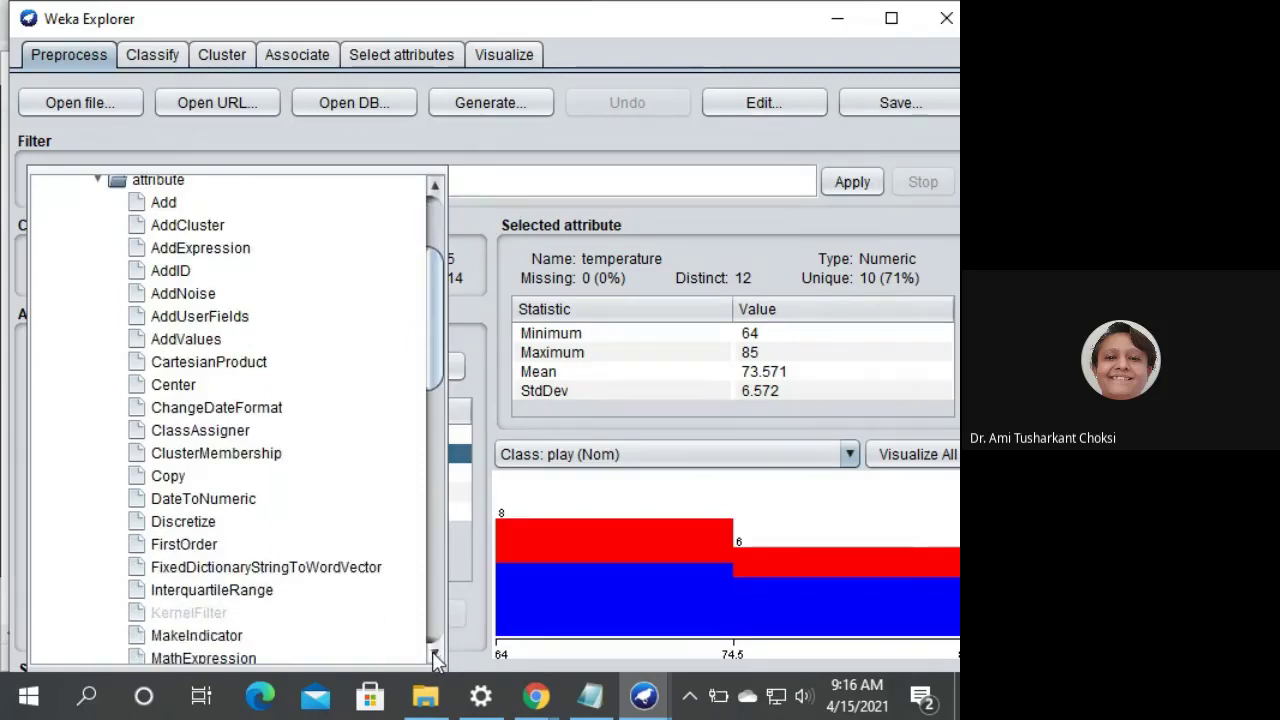
{"action": "left_click", "coordinate": [432, 651]}
{"action": "left_click", "coordinate": [432, 651]}
{"action": "left_click", "coordinate": [432, 651]}
{"action": "left_click", "coordinate": [432, 652]}
{"action": "left_click", "coordinate": [432, 652]}
{"action": "left_click", "coordinate": [432, 652]}
{"action": "left_click", "coordinate": [432, 652]}
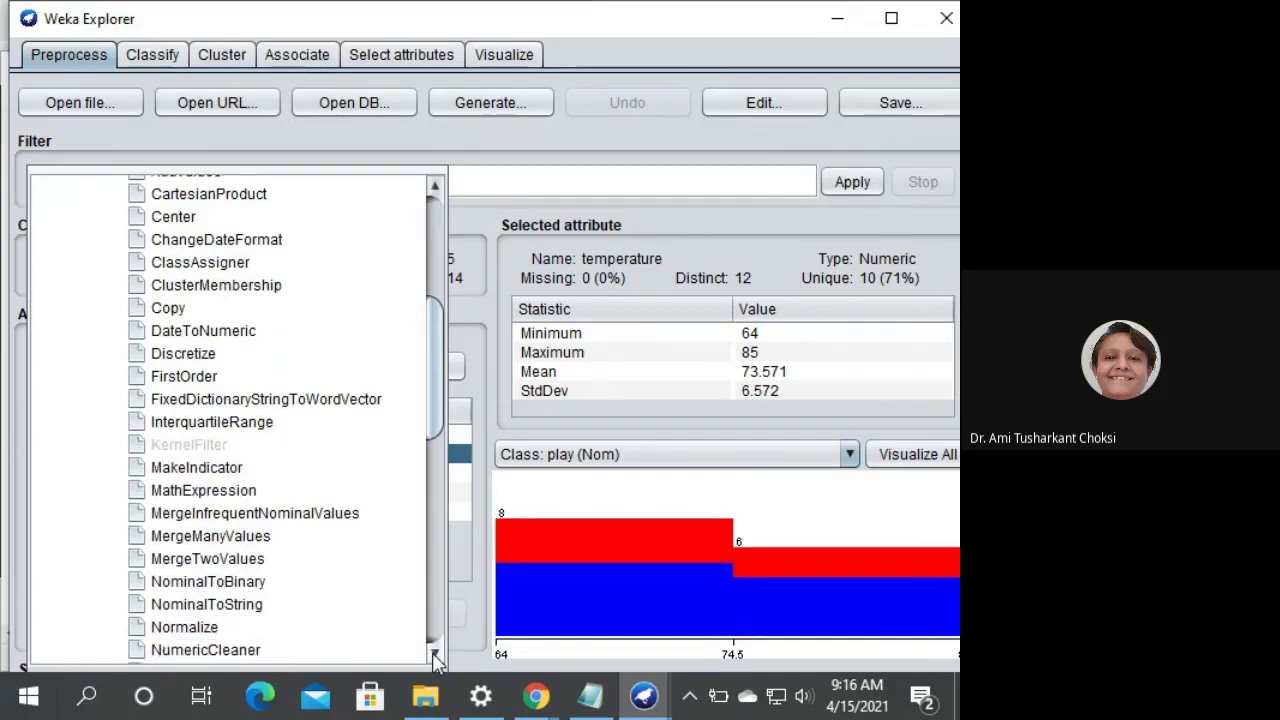
{"action": "left_click", "coordinate": [432, 652]}
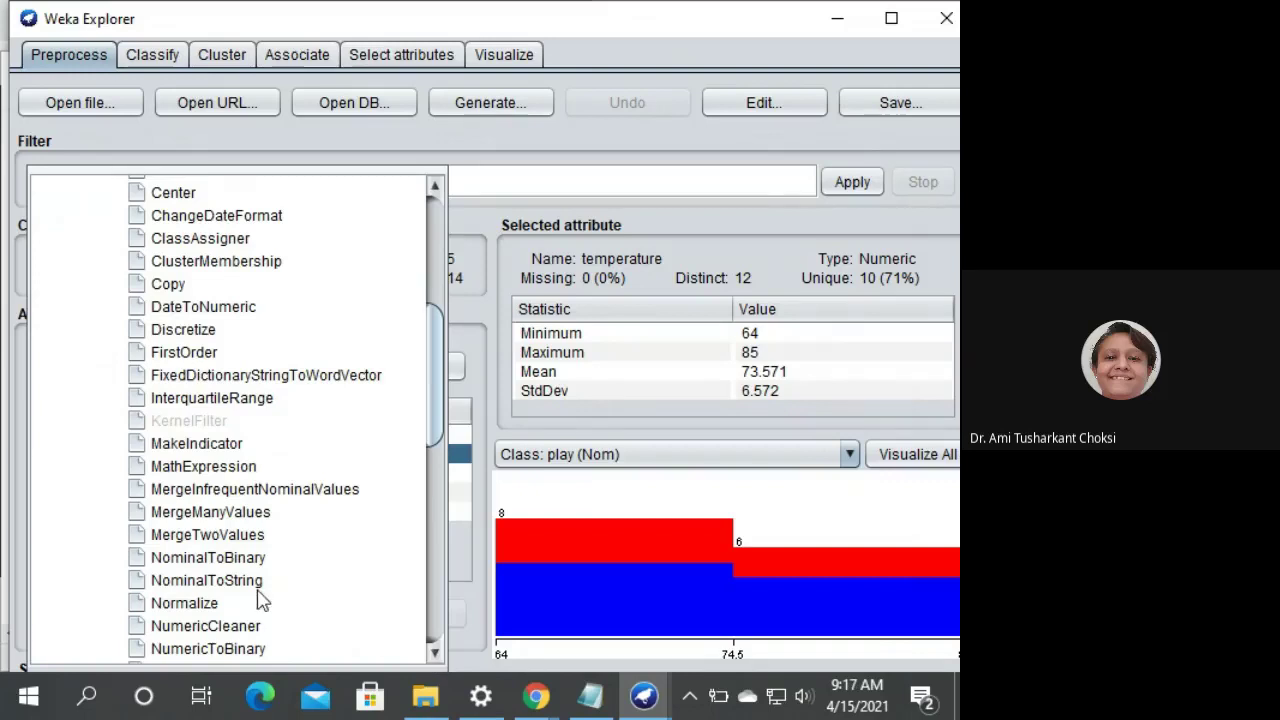
{"action": "mouse_move", "coordinate": [218, 619]}
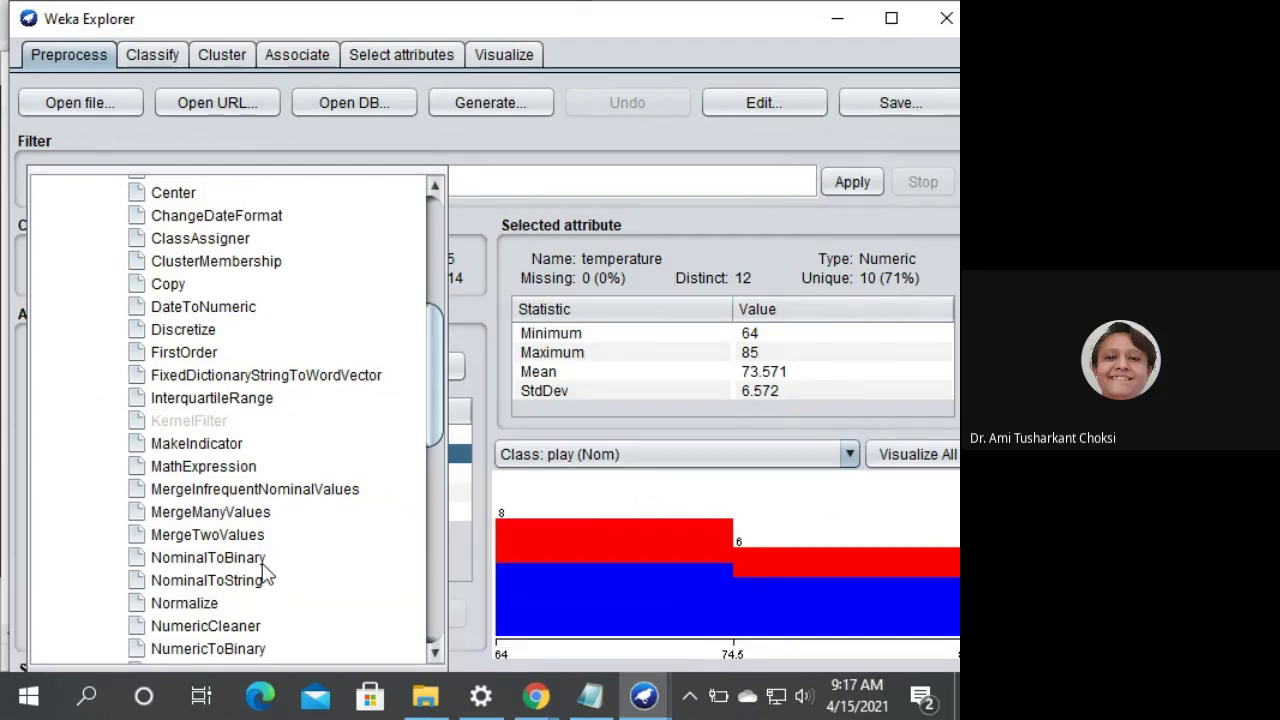
{"action": "mouse_move", "coordinate": [264, 566]}
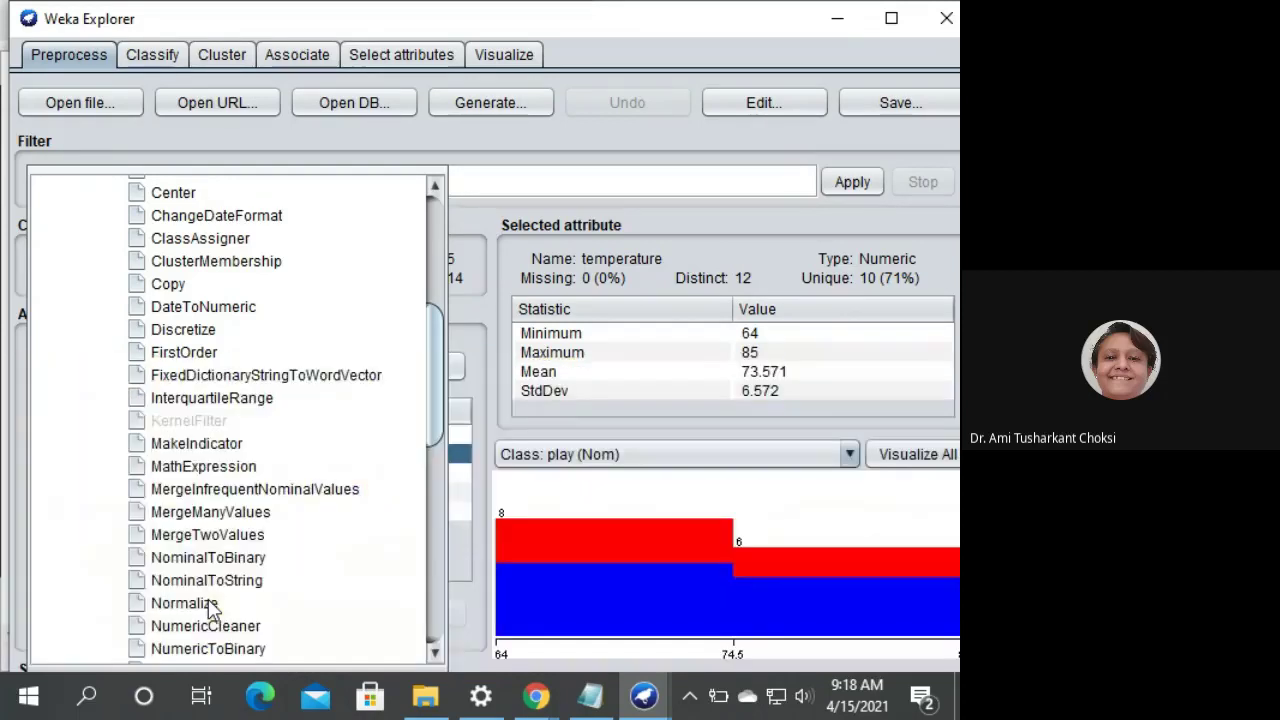
{"action": "mouse_move", "coordinate": [212, 610]}
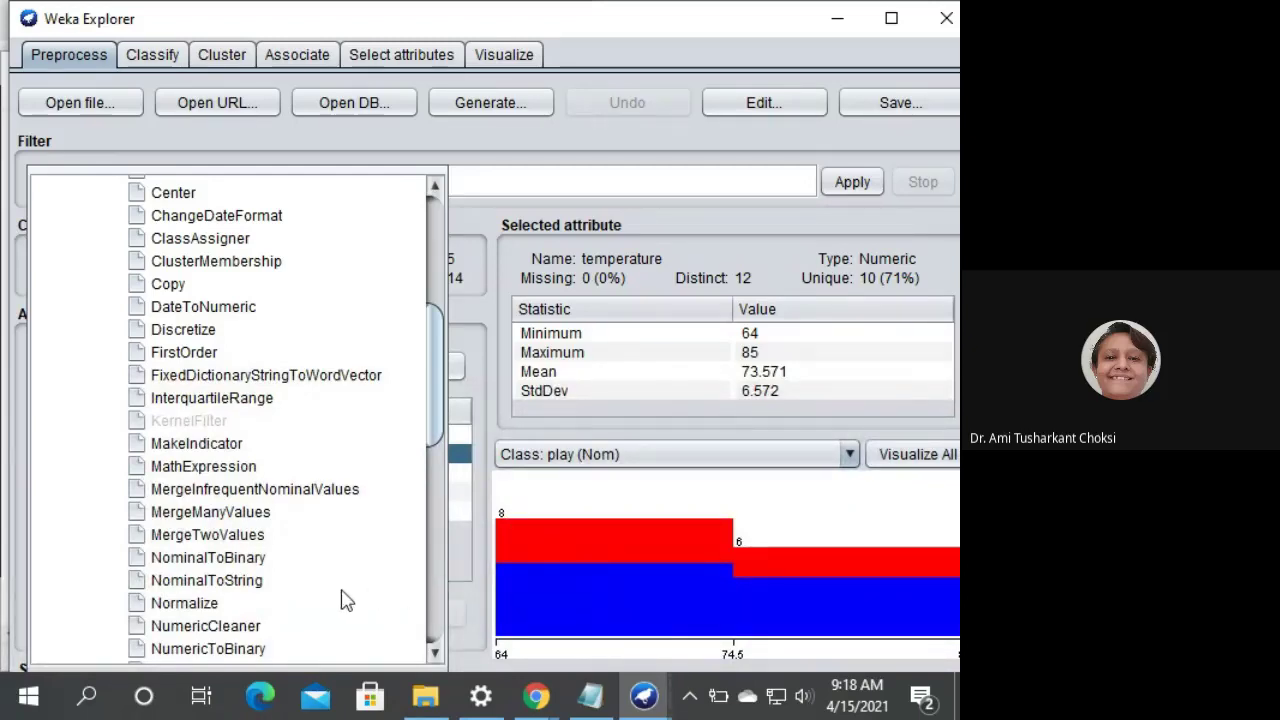
{"action": "left_click", "coordinate": [216, 603]}
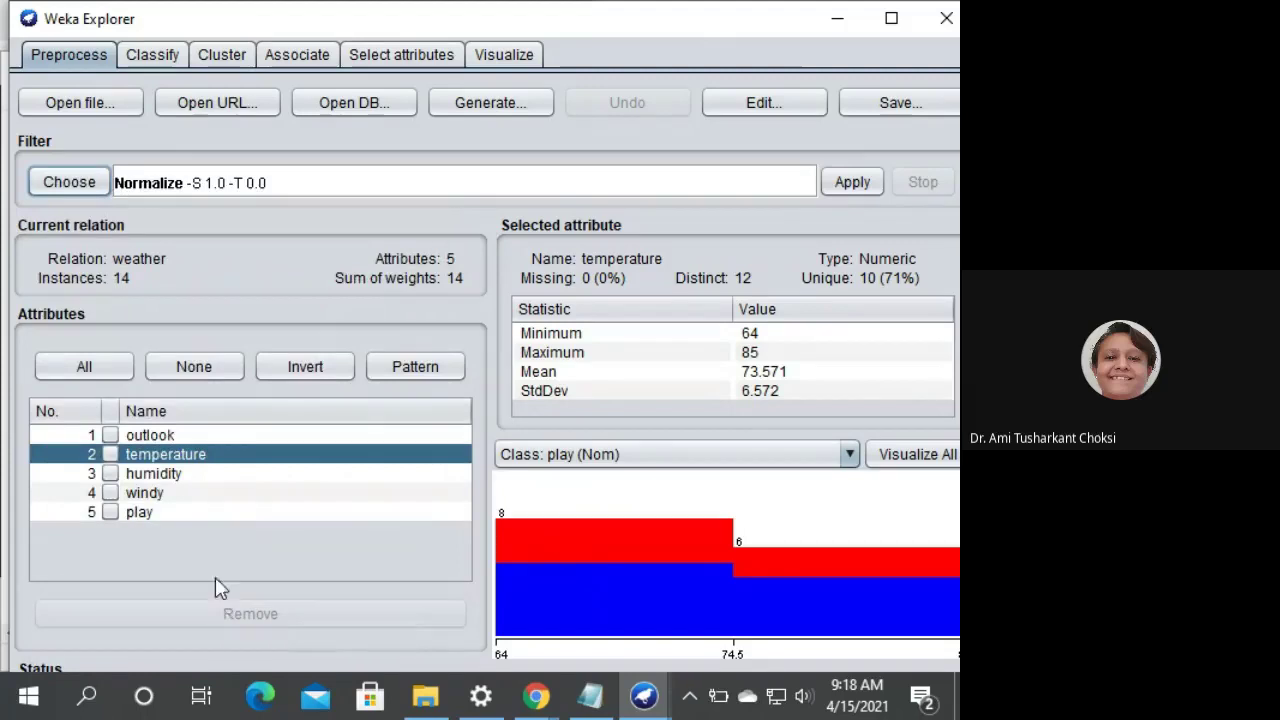
- Open the Normalize filter's options, review the scale and translation parameters, and accept the default settings
{"action": "left_click", "coordinate": [252, 195]}
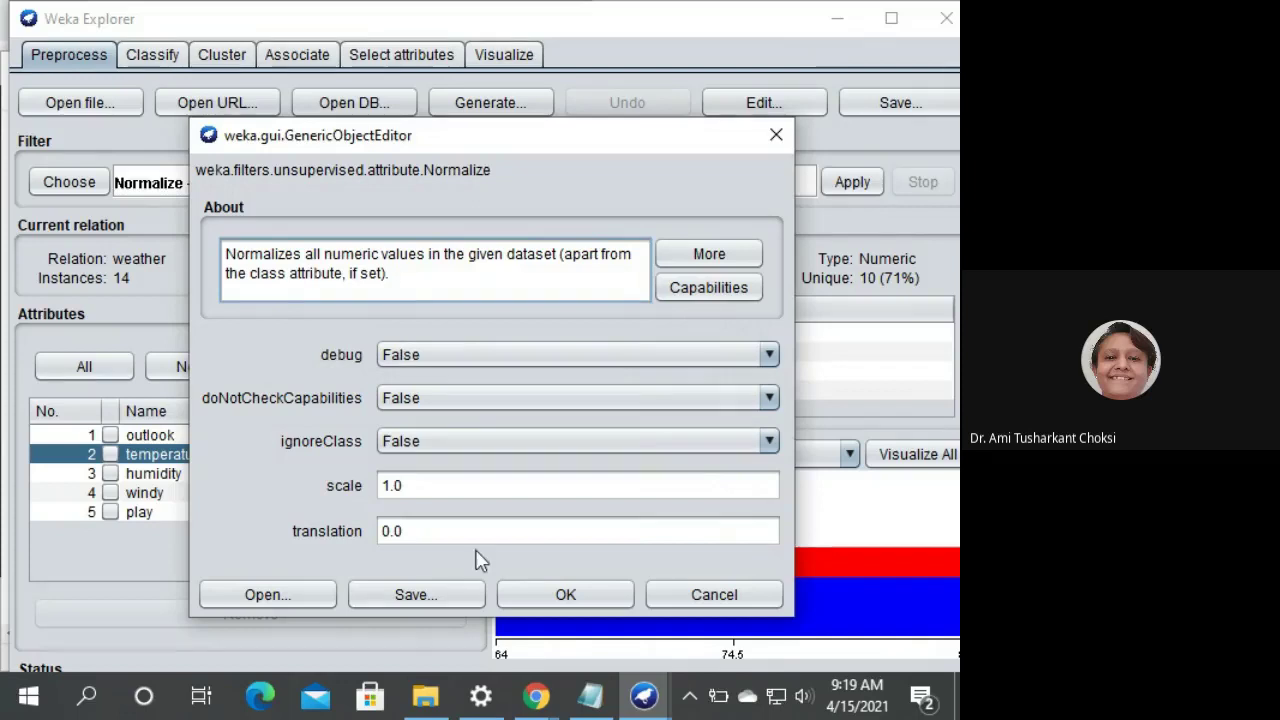
{"action": "left_click", "coordinate": [439, 486]}
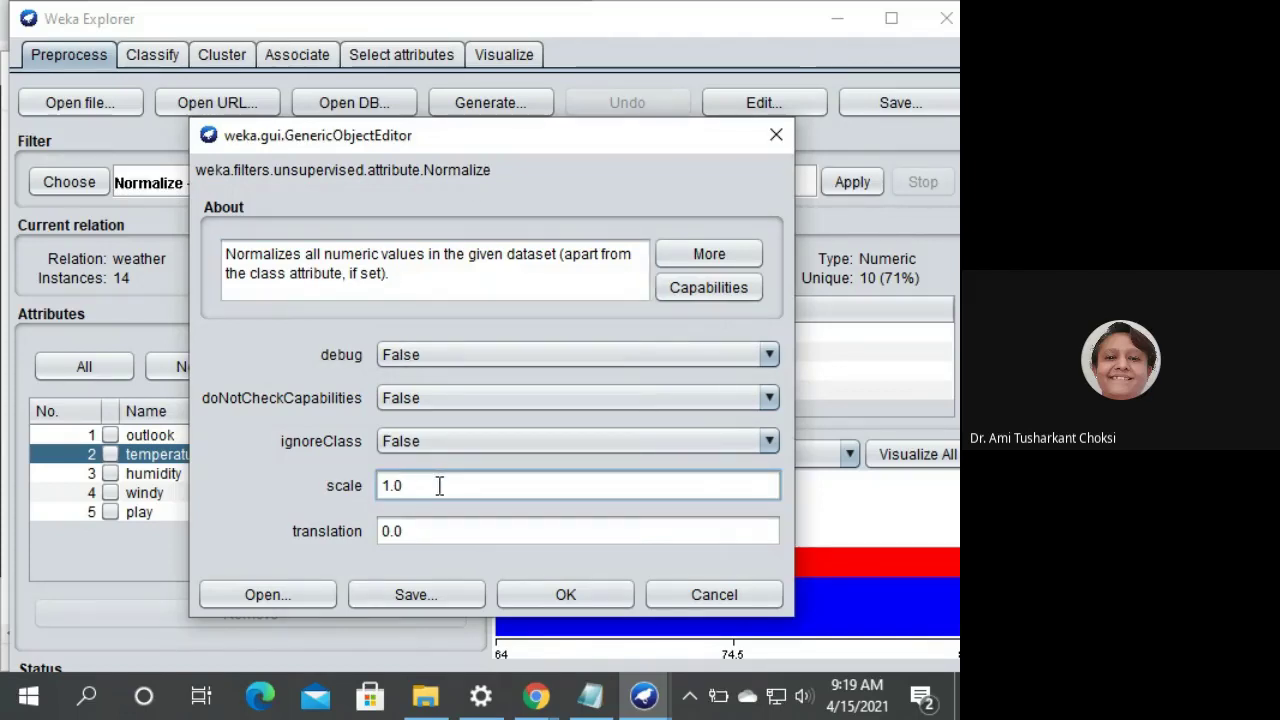
{"action": "left_click", "coordinate": [437, 535]}
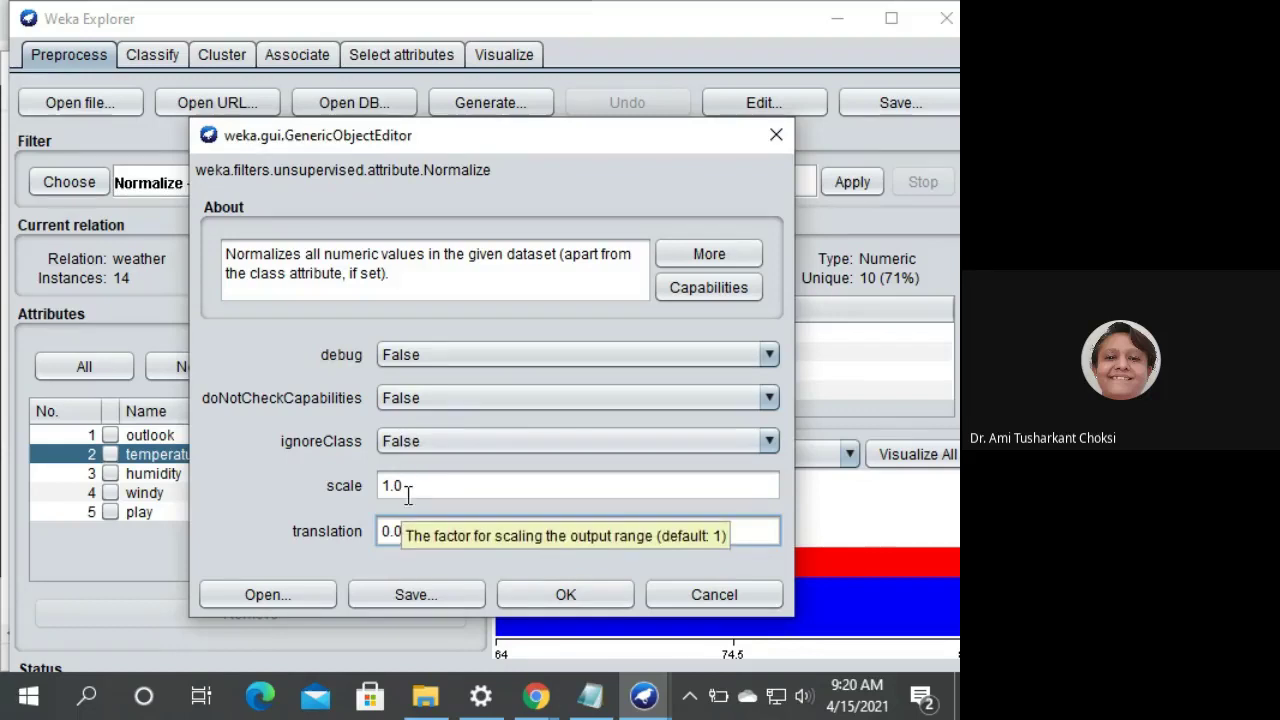
{"action": "left_click", "coordinate": [540, 595]}
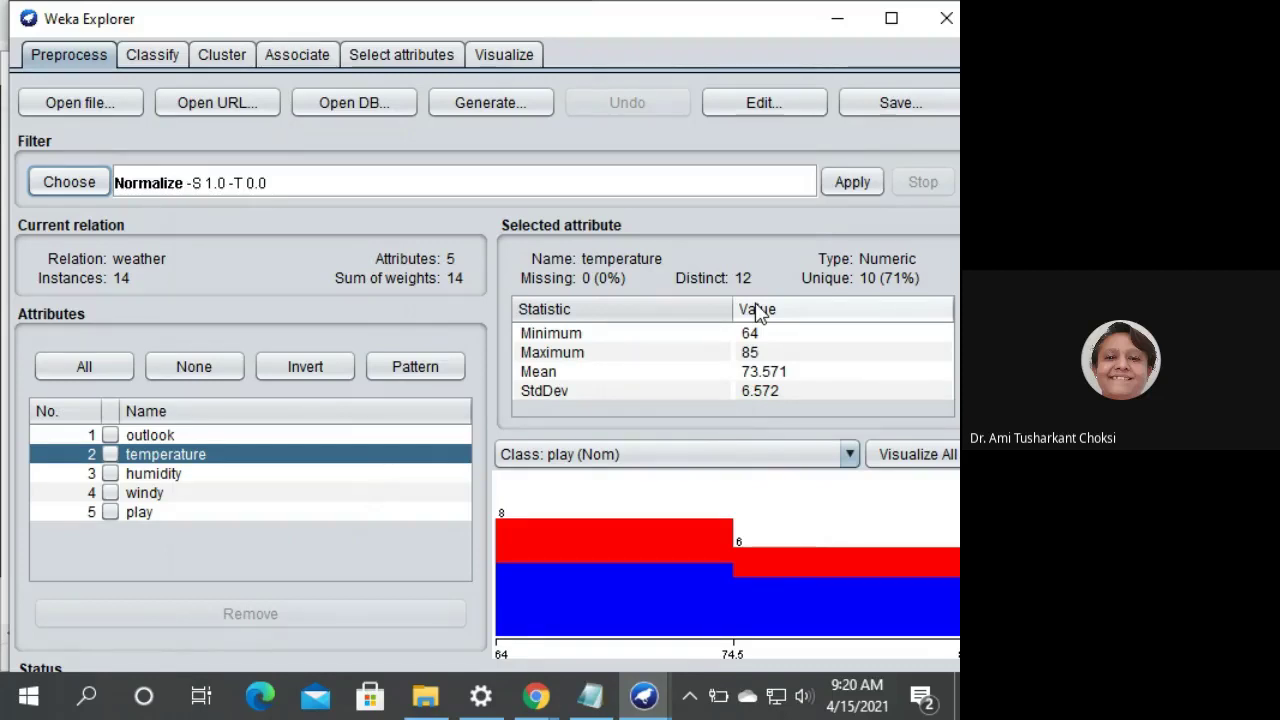
- View the weather data table, and examine the statistics of the humidity, temperature, windy, play and outlook attributes
{"action": "left_click", "coordinate": [767, 100]}
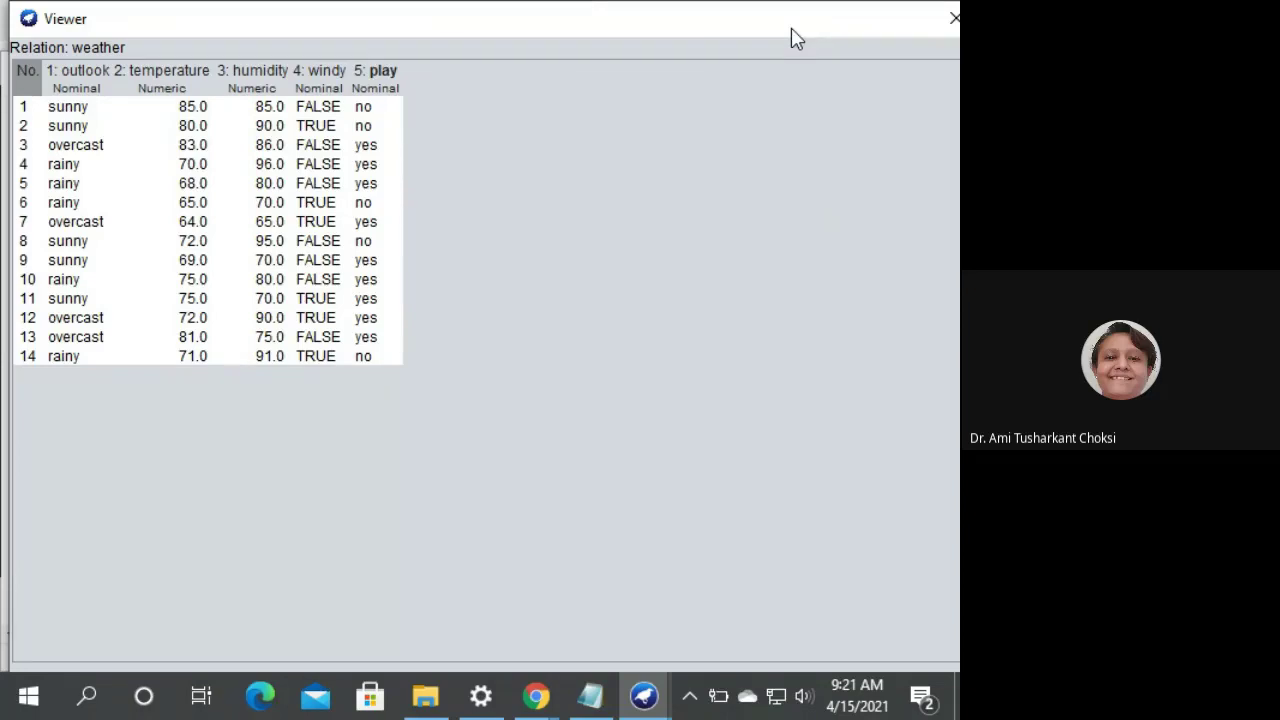
{"action": "left_click", "coordinate": [951, 24]}
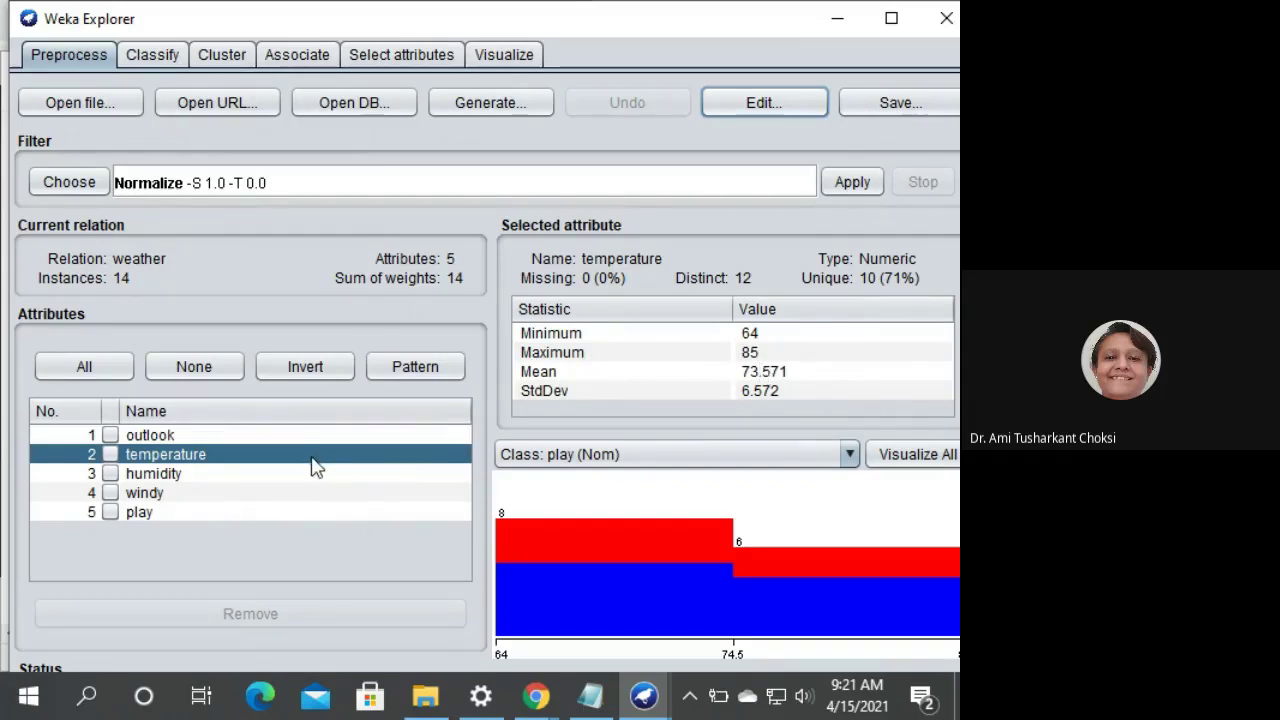
{"action": "left_click", "coordinate": [180, 476]}
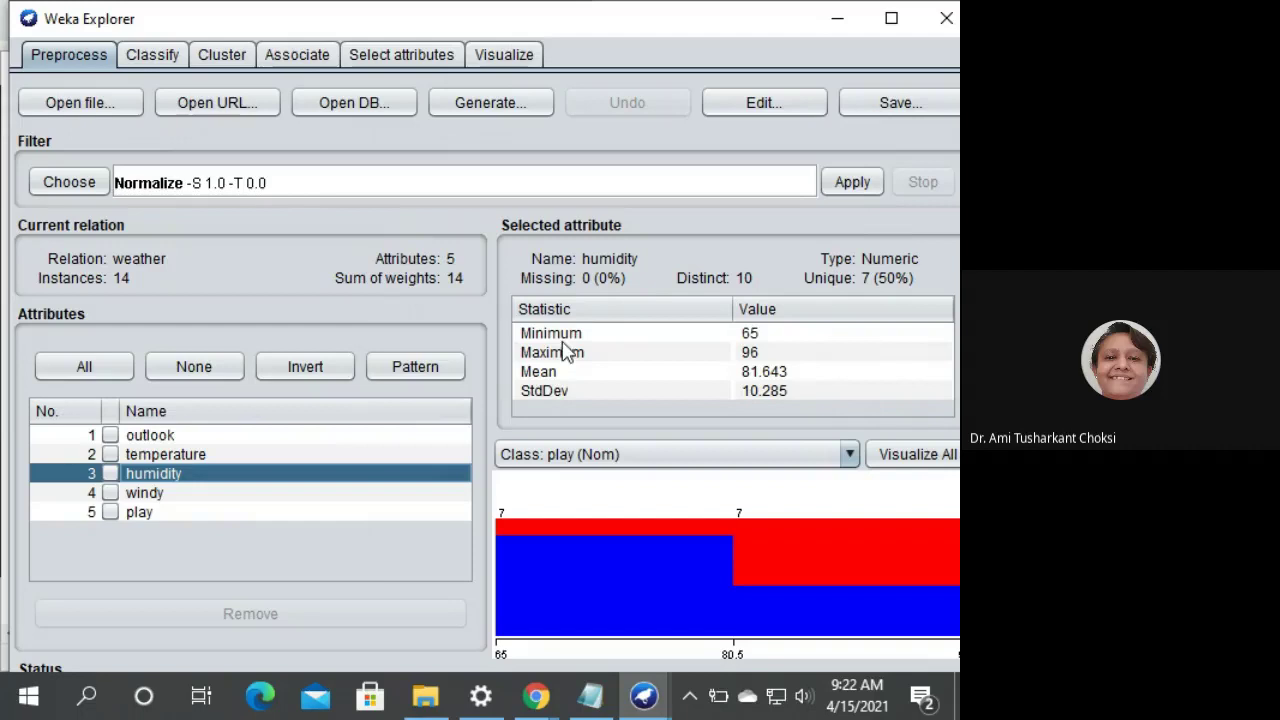
{"action": "left_click", "coordinate": [166, 458]}
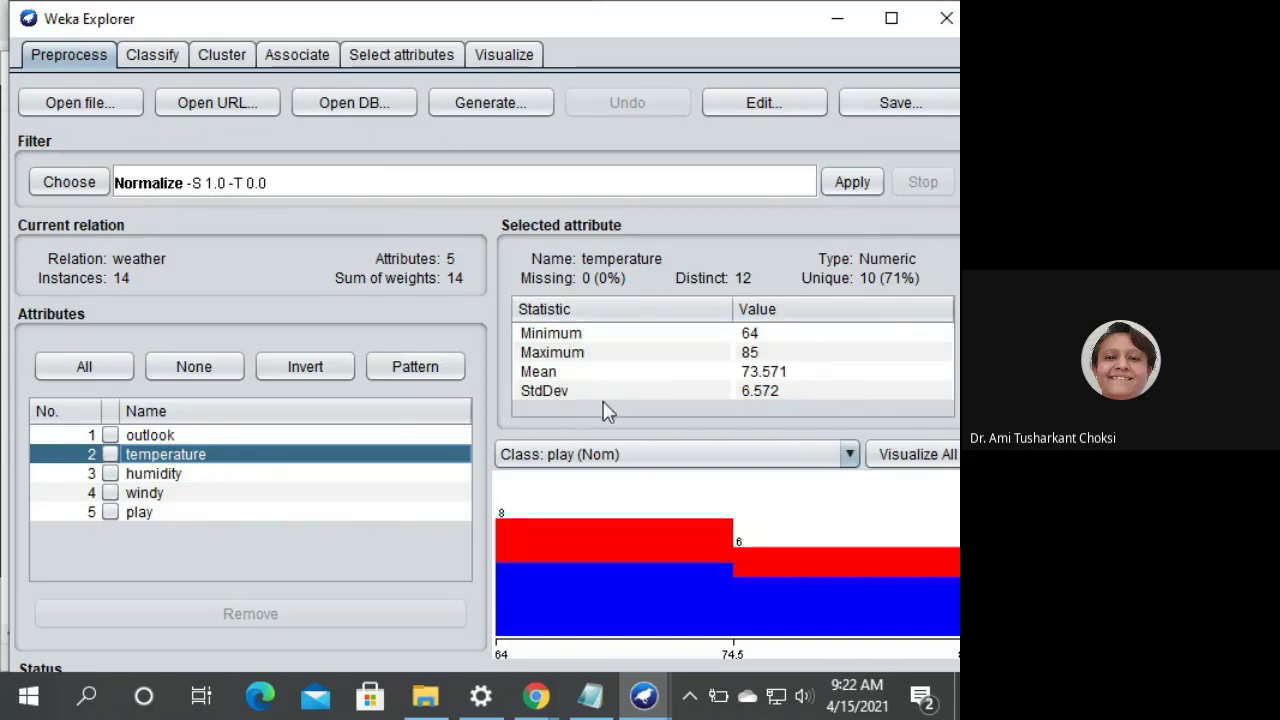
{"action": "left_click", "coordinate": [165, 474]}
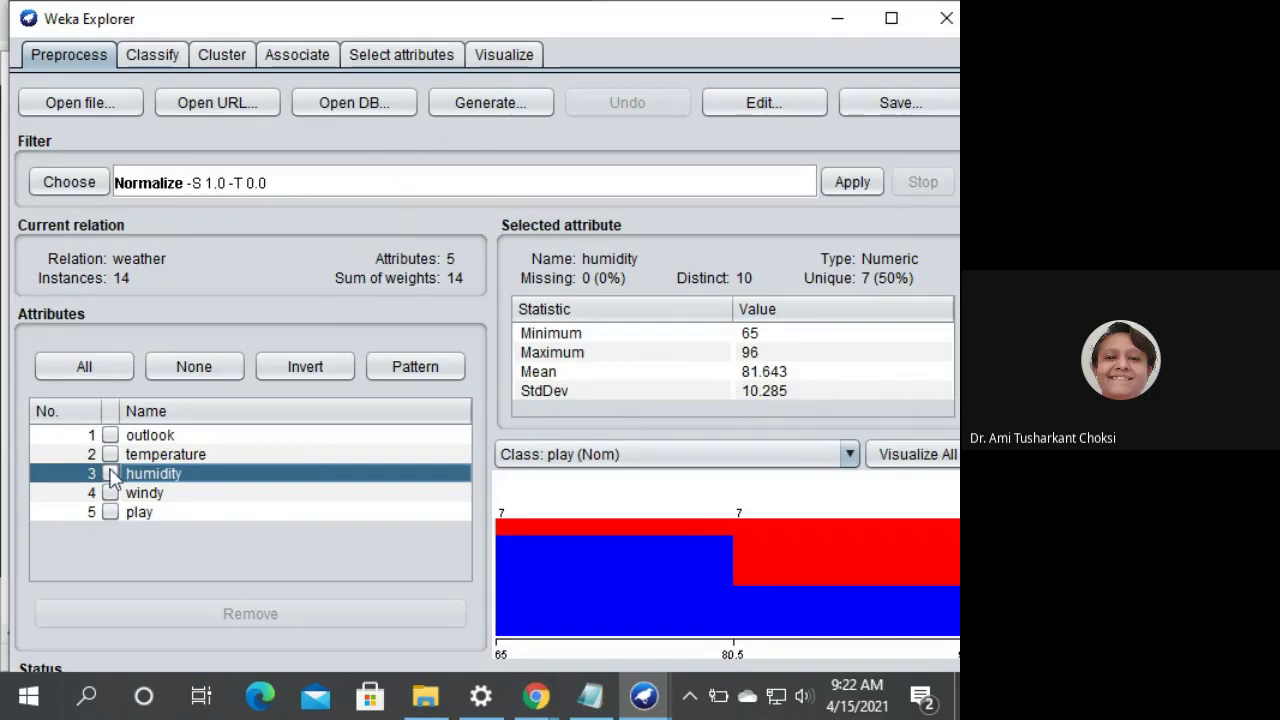
{"action": "left_click", "coordinate": [142, 498]}
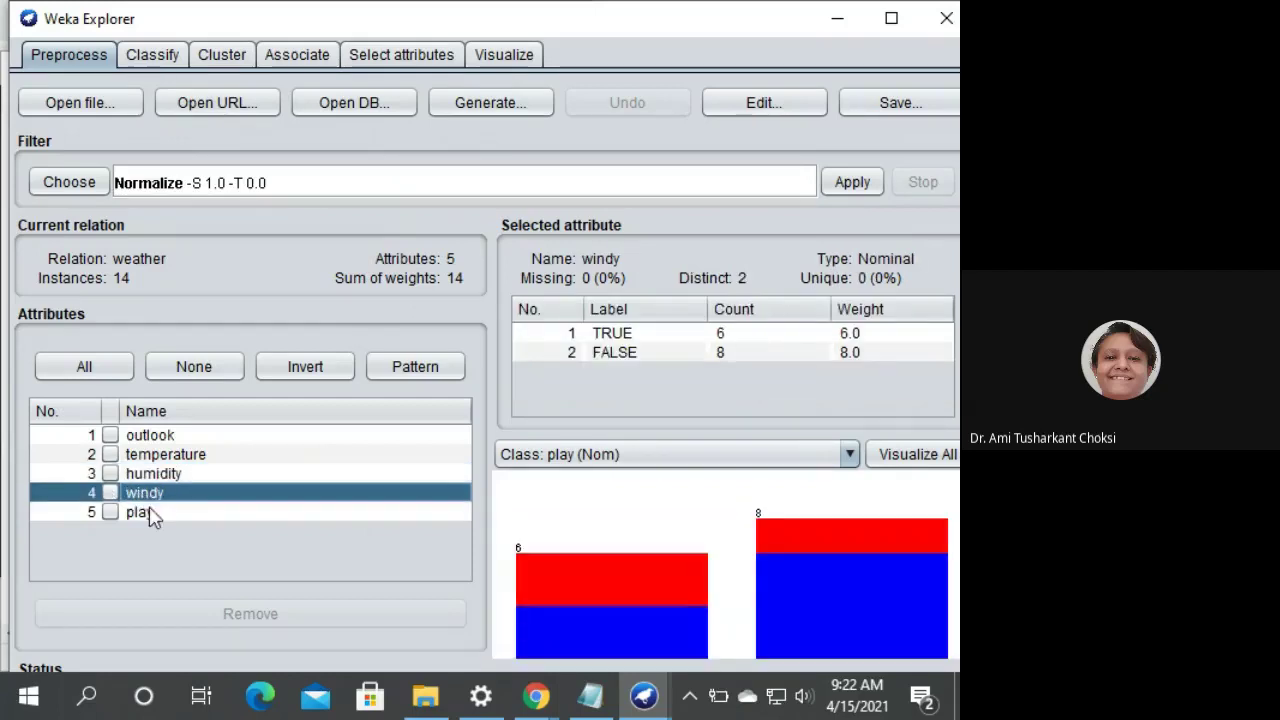
{"action": "left_click", "coordinate": [155, 527]}
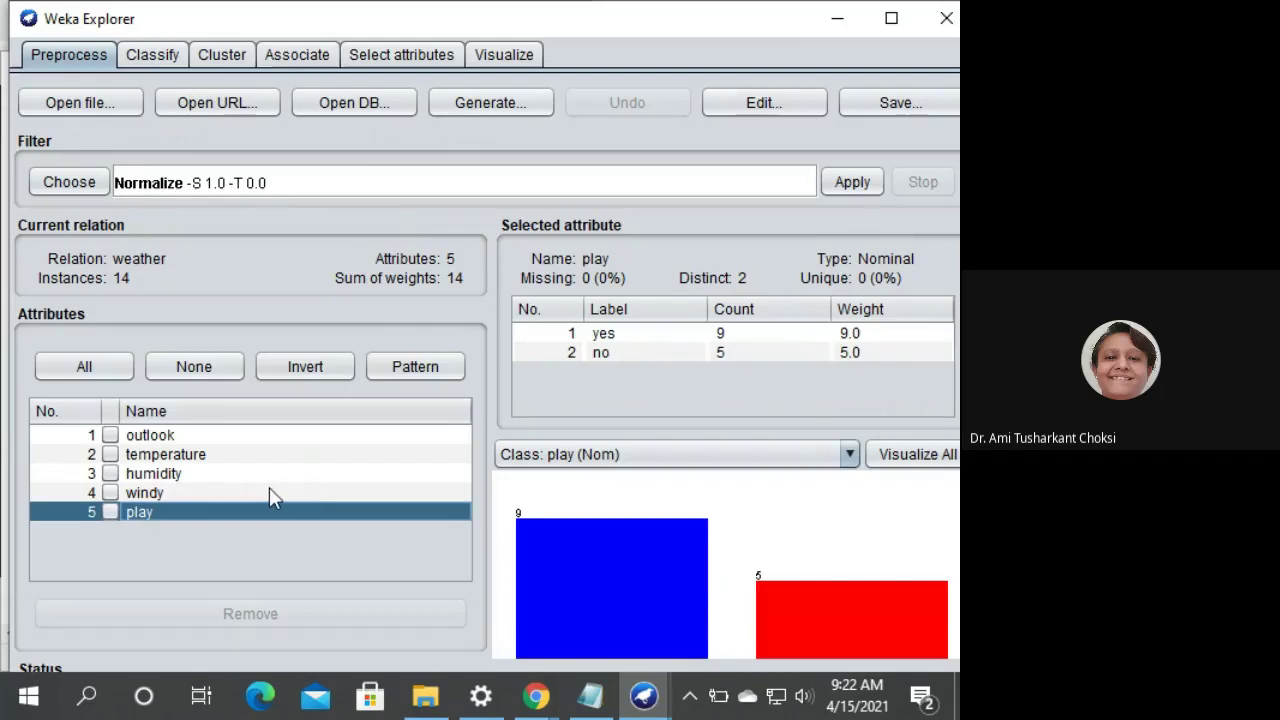
{"action": "left_click", "coordinate": [148, 436]}
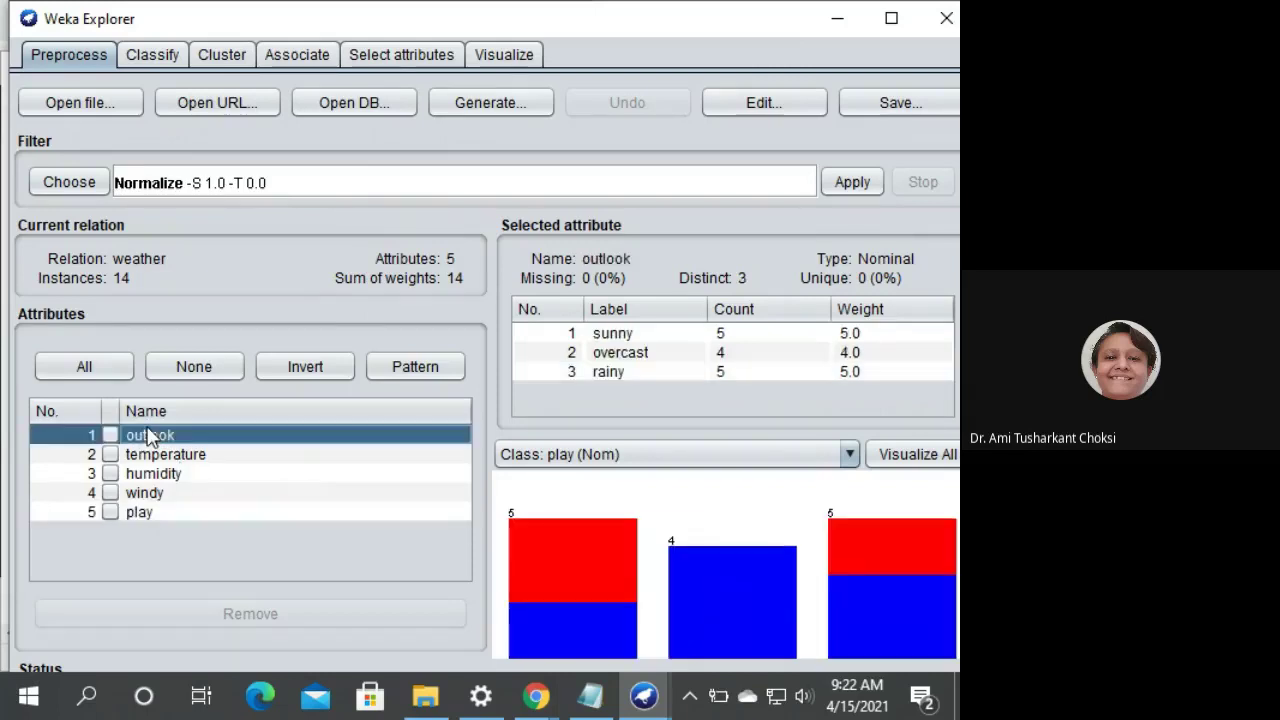
{"action": "left_click", "coordinate": [203, 460]}
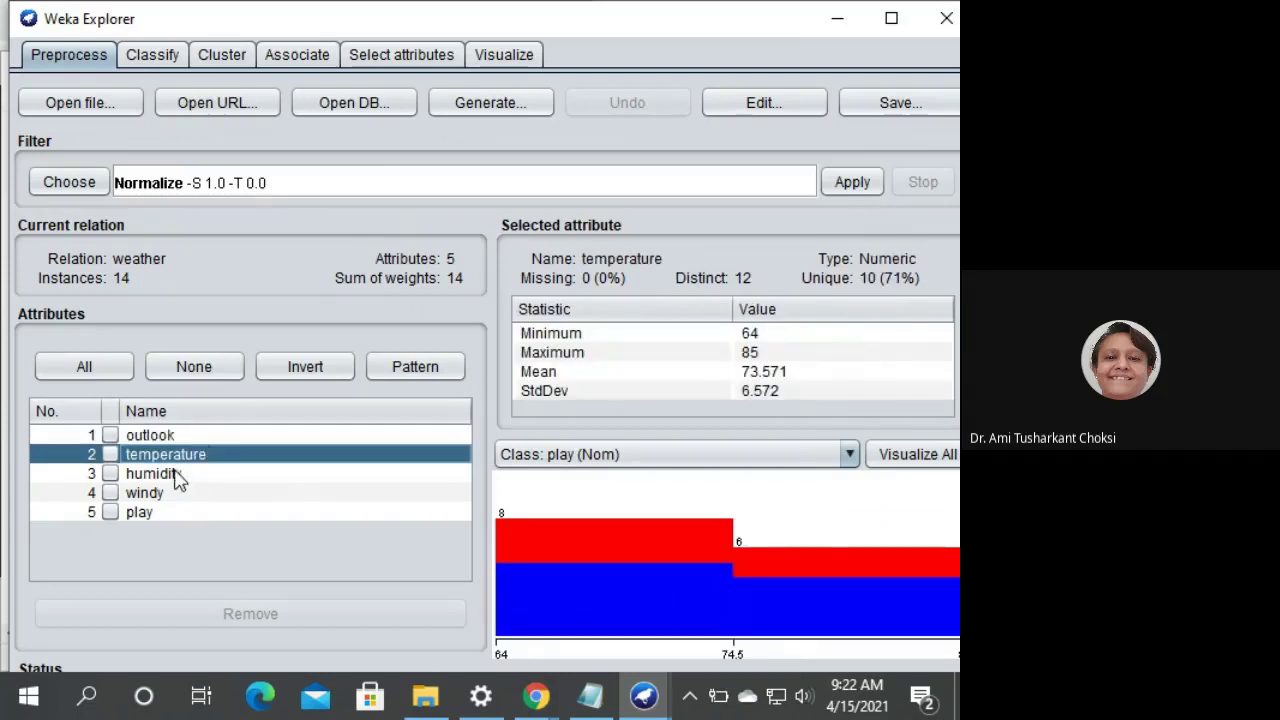
{"action": "left_click", "coordinate": [174, 476]}
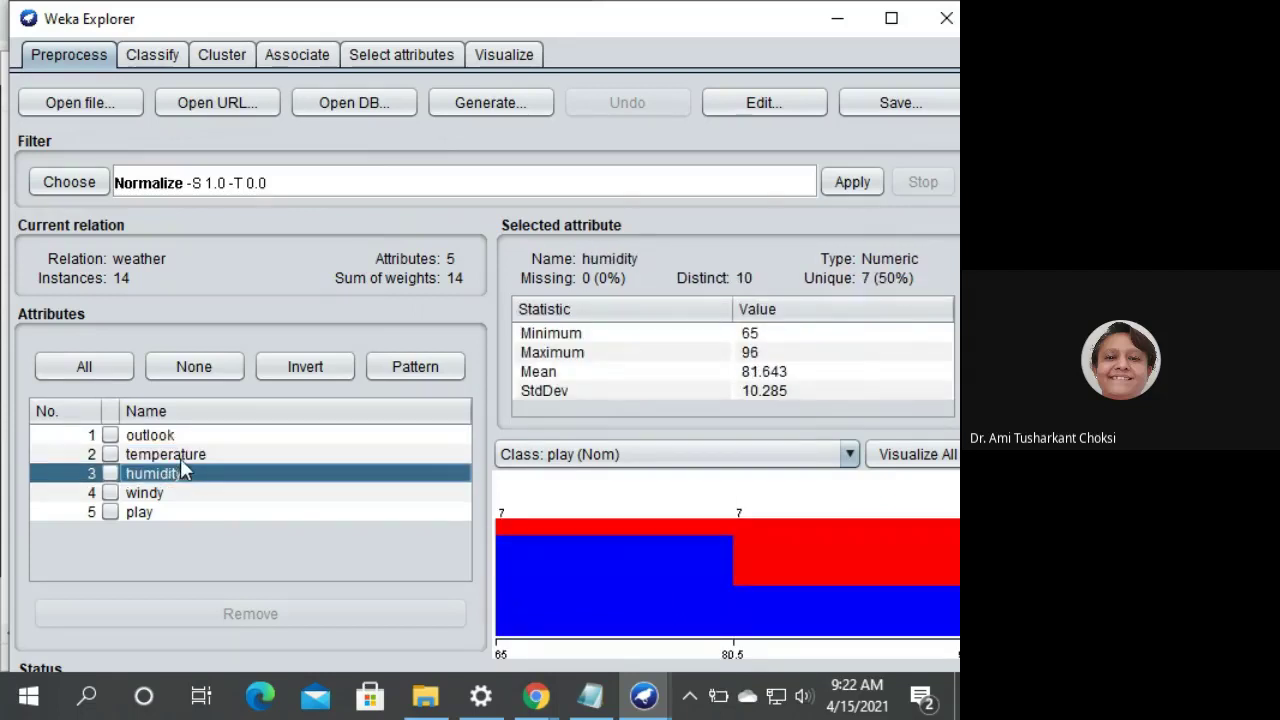
{"action": "left_click", "coordinate": [181, 459]}
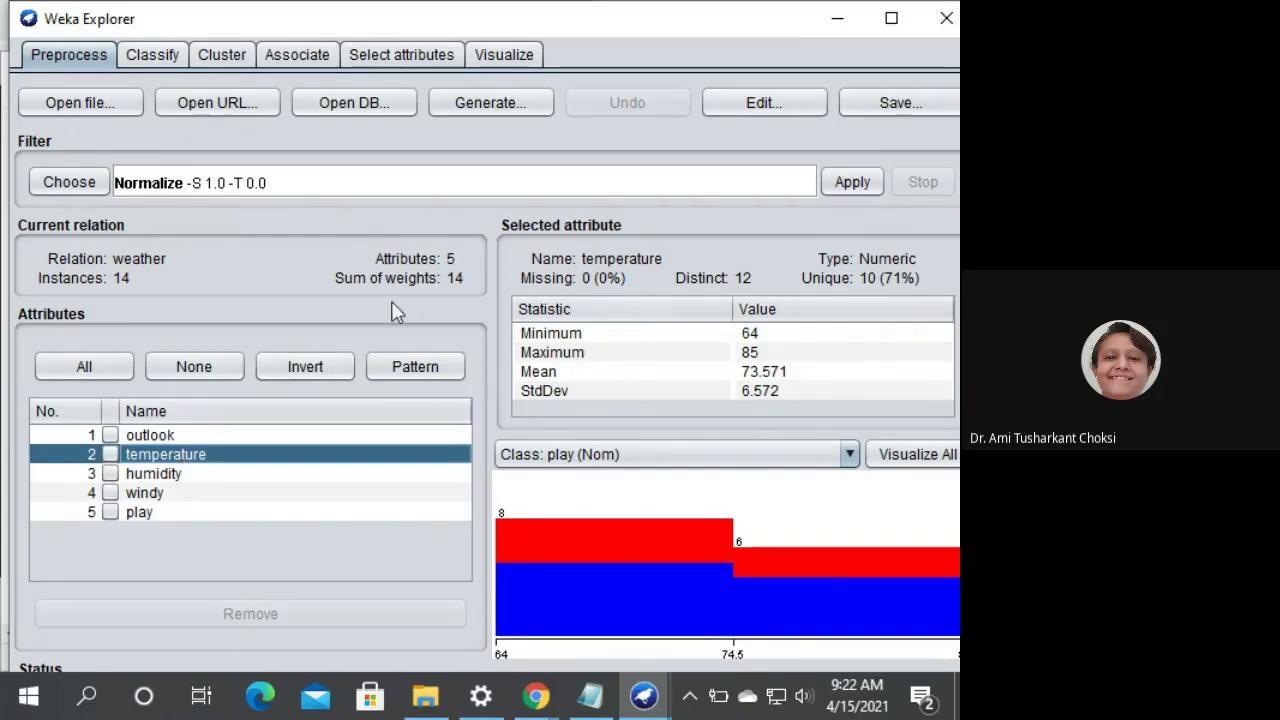
- Apply the Normalize filter to the weather data, and check the temperature and humidity statistics and the normalized data table
{"action": "left_click", "coordinate": [850, 183]}
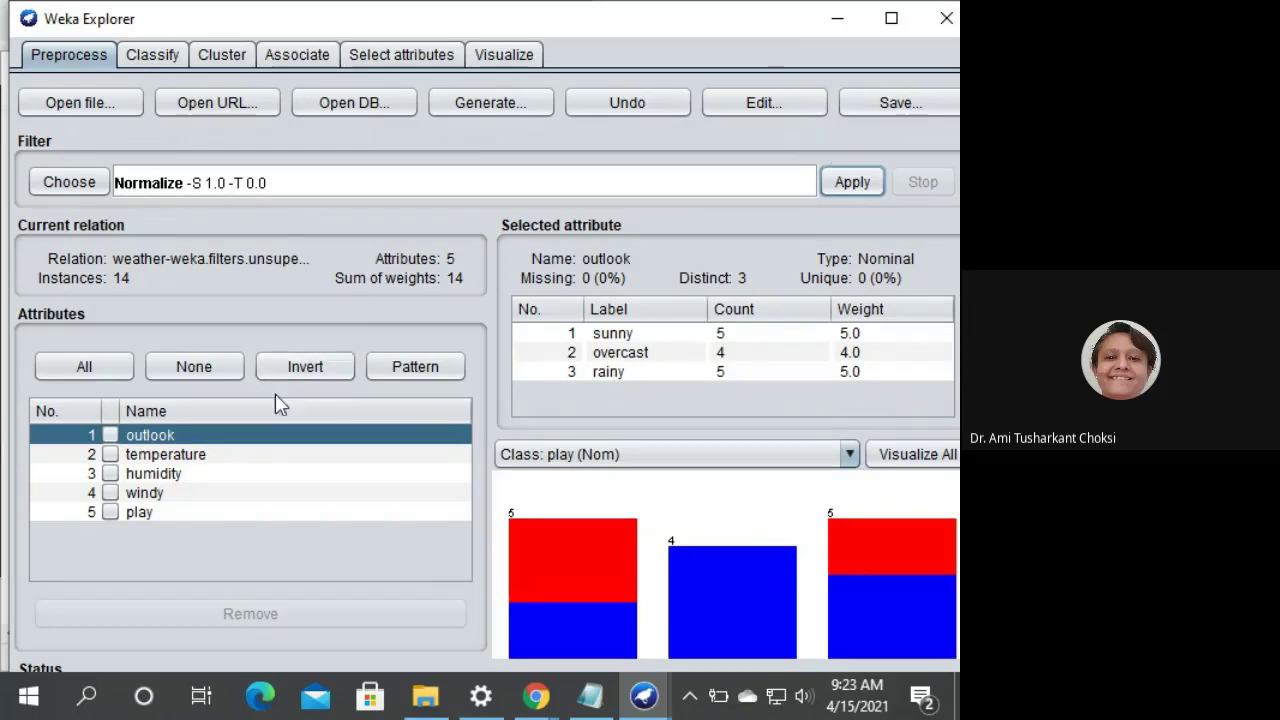
{"action": "left_click", "coordinate": [168, 455]}
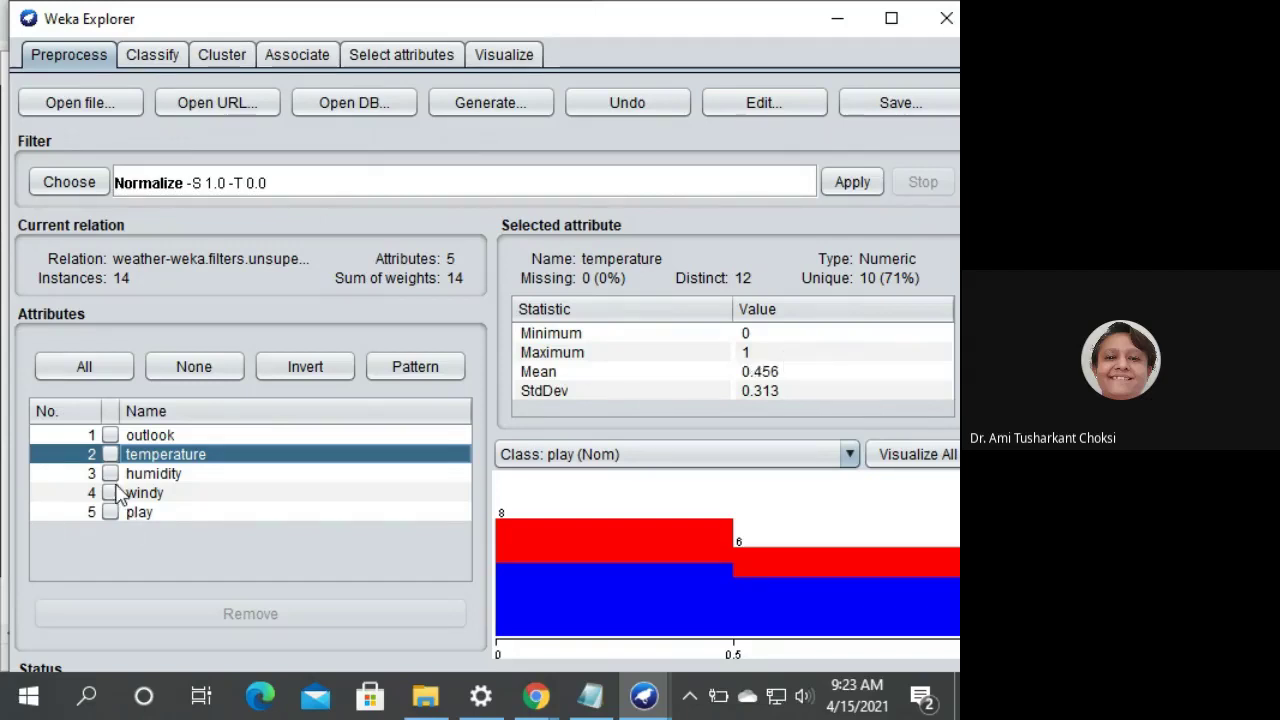
{"action": "left_click", "coordinate": [150, 474]}
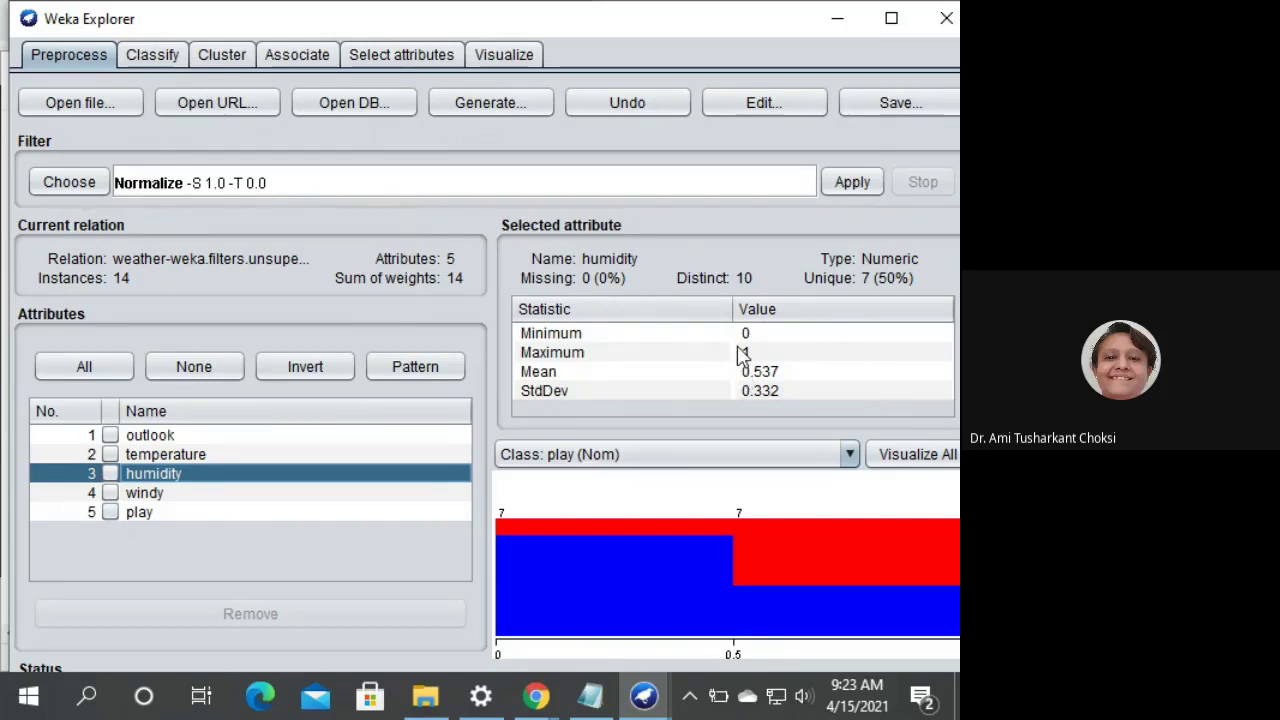
{"action": "left_click", "coordinate": [765, 106]}
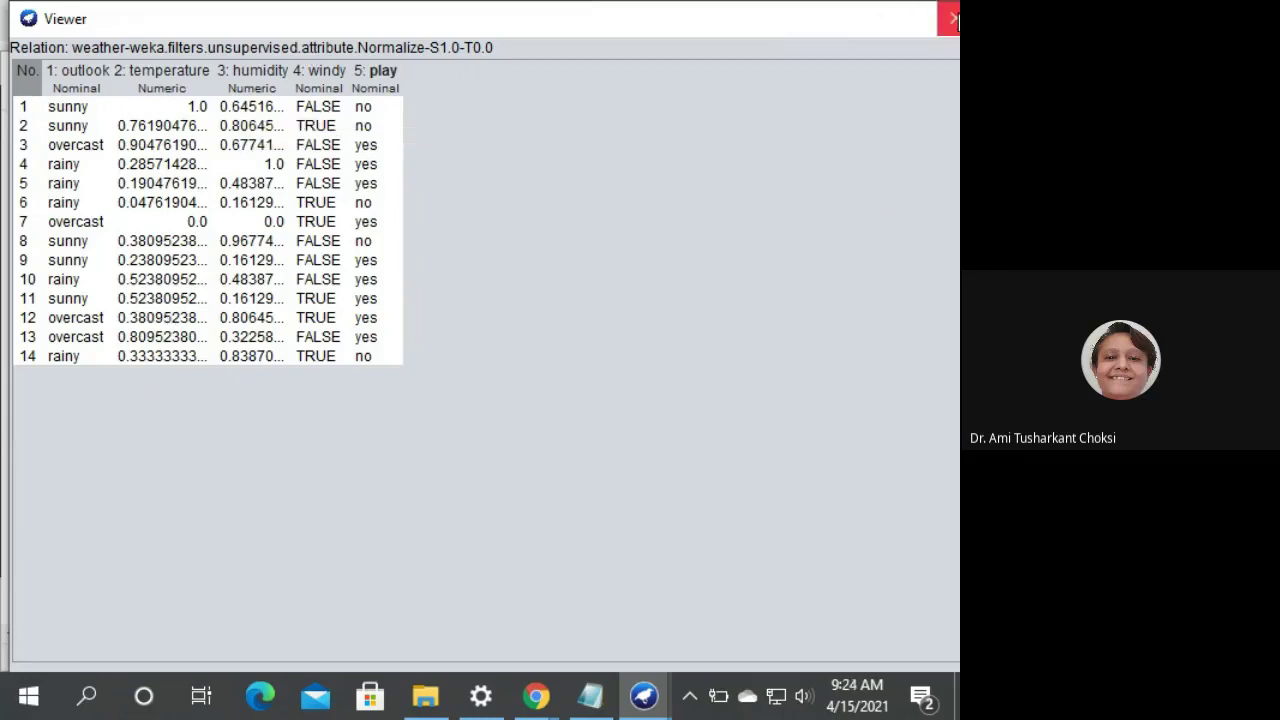
{"action": "left_click", "coordinate": [950, 22]}
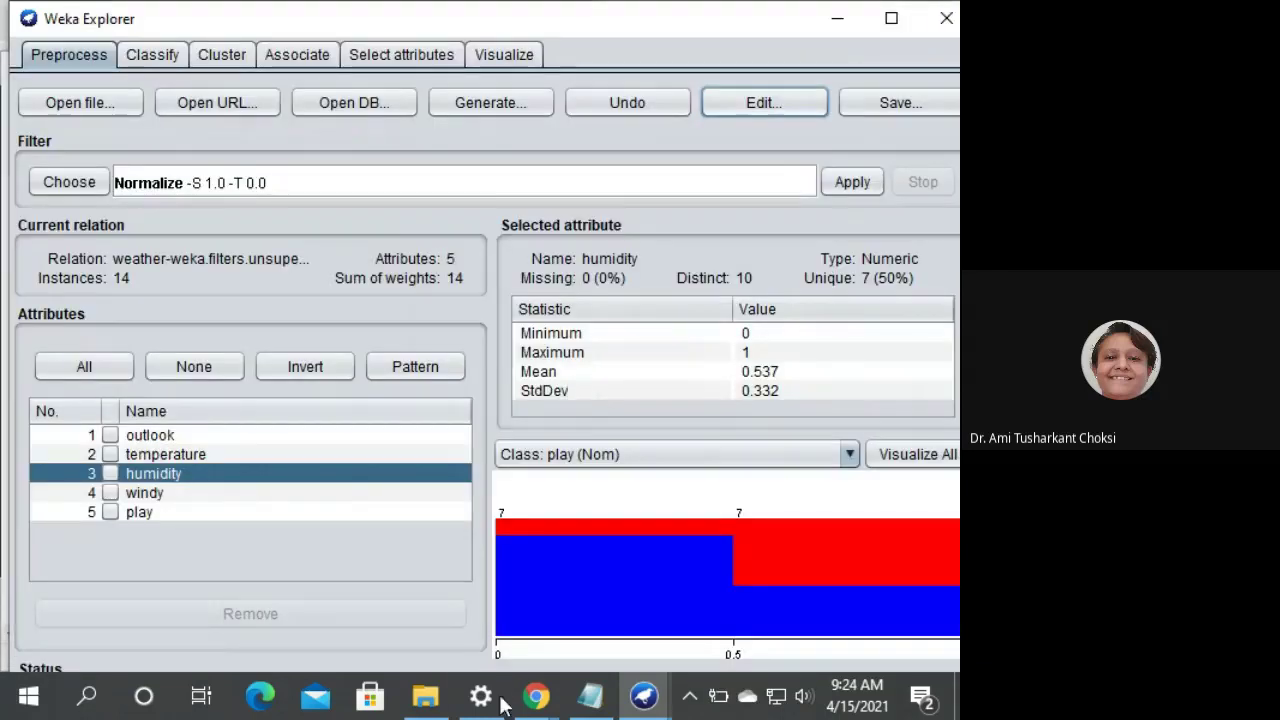
- Switch to Google Chrome and open the tab with the Google Slides presentation
{"action": "mouse_move", "coordinate": [537, 698]}
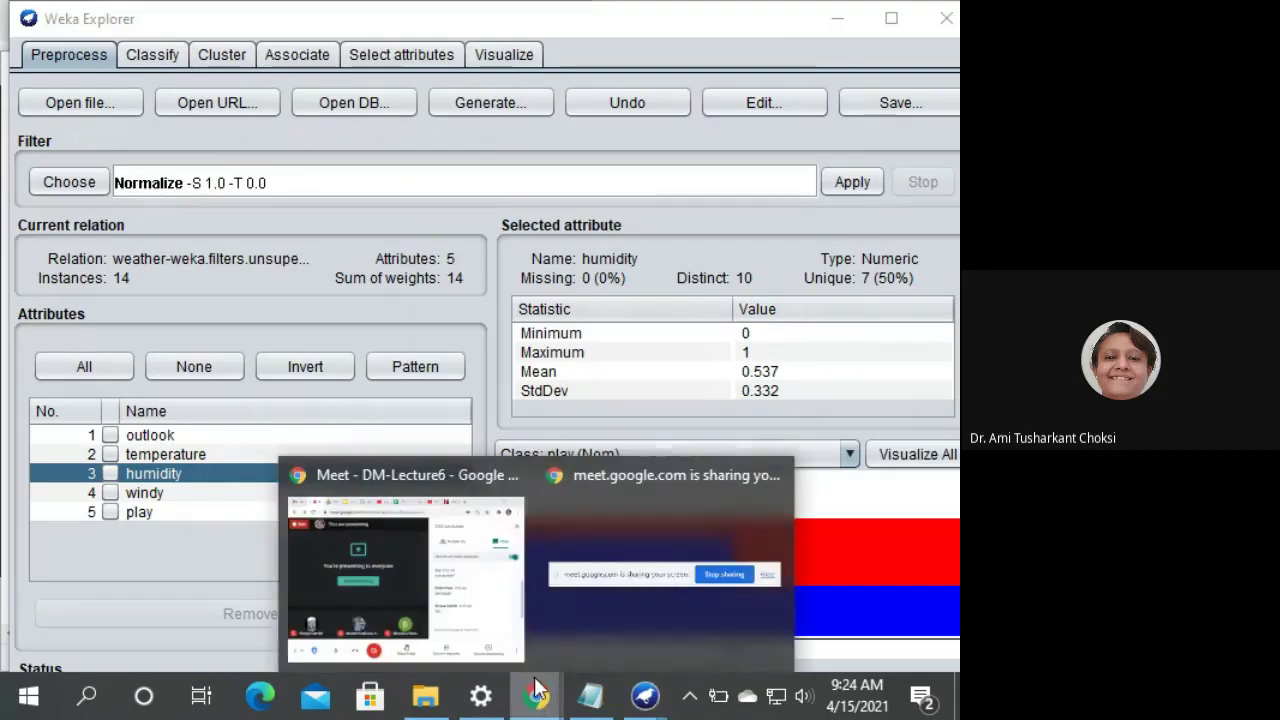
{"action": "left_click", "coordinate": [432, 612]}
{"action": "left_click", "coordinate": [250, 22]}
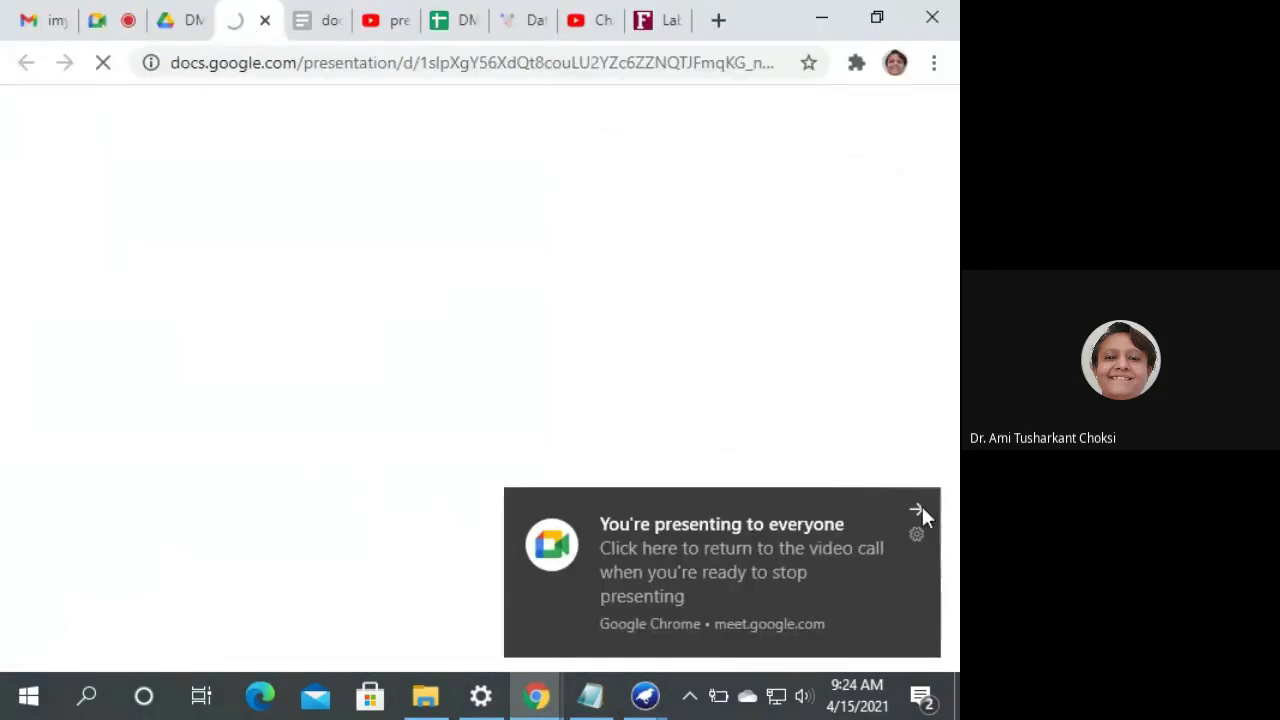
- Search the presentation for "max nor" and show the Min-Max Normalization slide with its formula and income example in full-screen presentation
{"action": "left_click", "coordinate": [917, 511]}
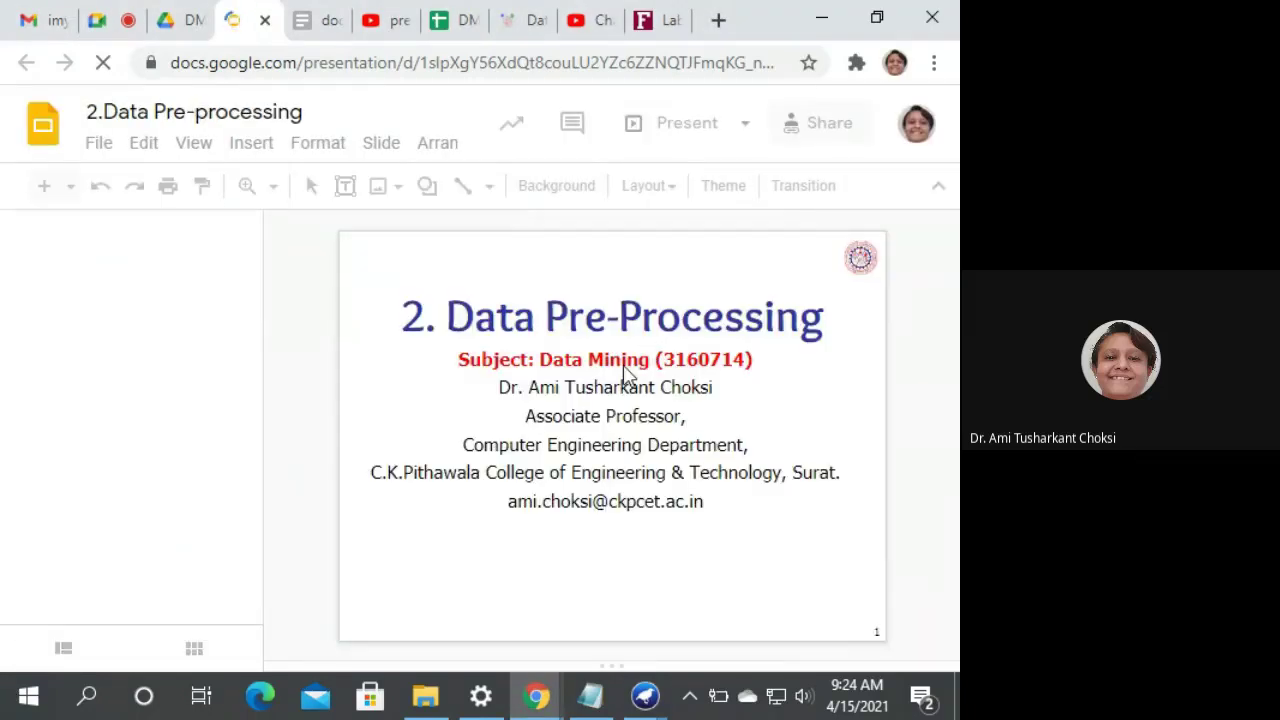
{"action": "key", "text": "ctrl+f"}
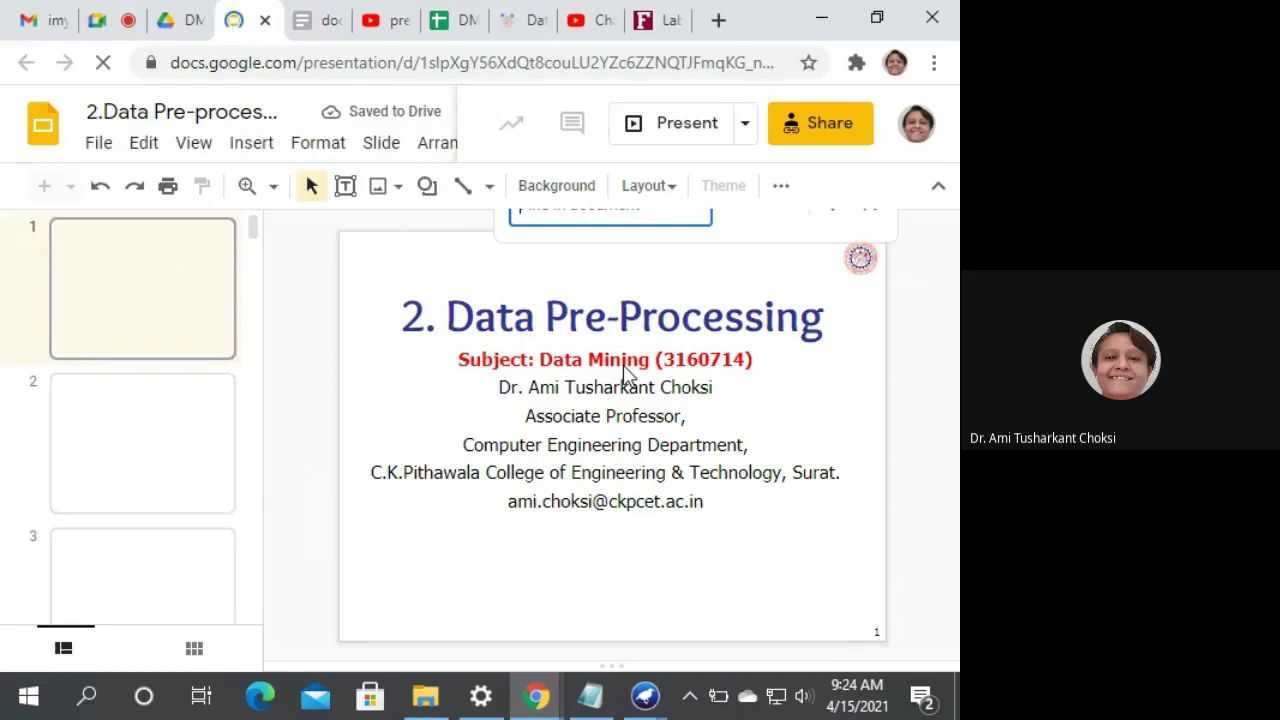
{"action": "type", "text": "m"}
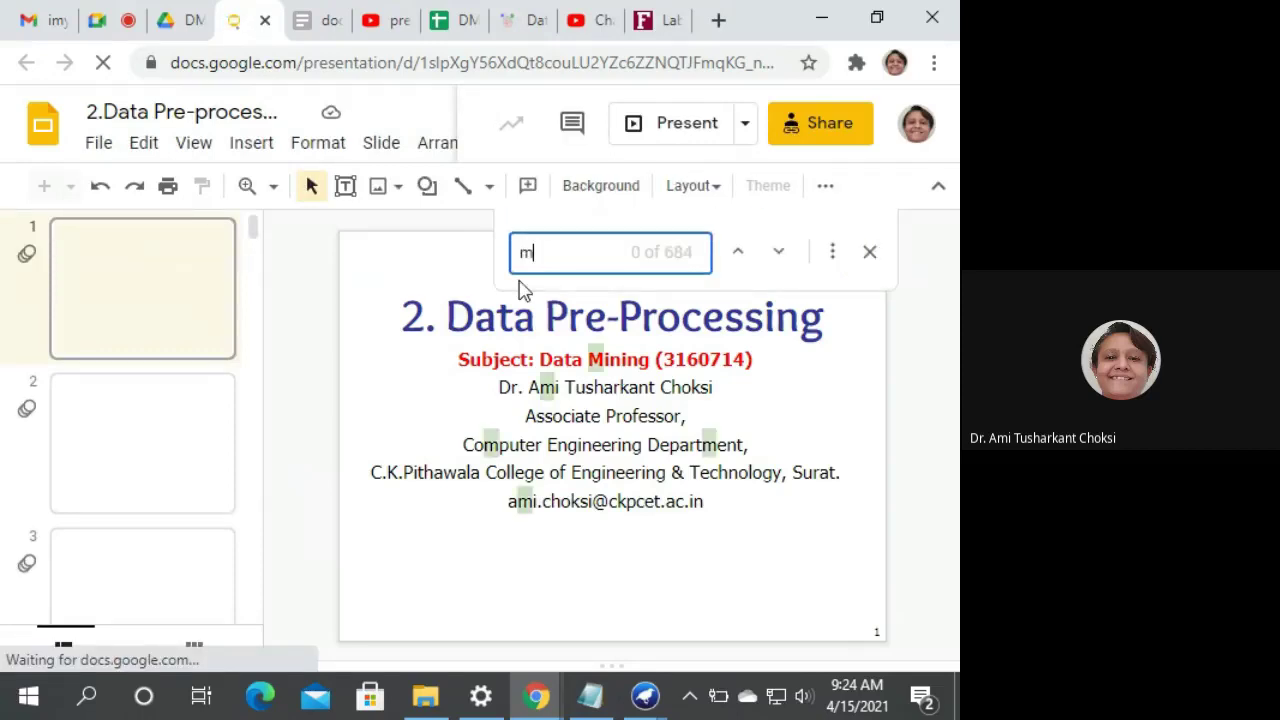
{"action": "type", "text": "ax no"}
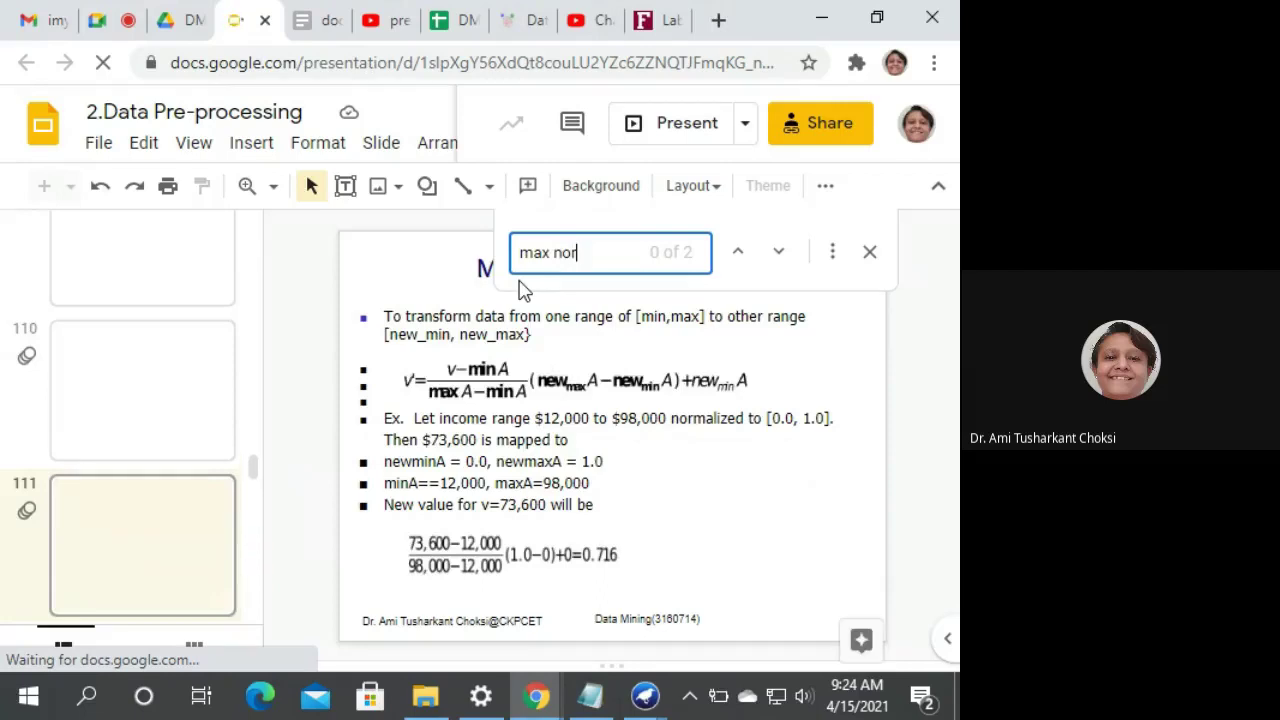
{"action": "type", "text": "r"}
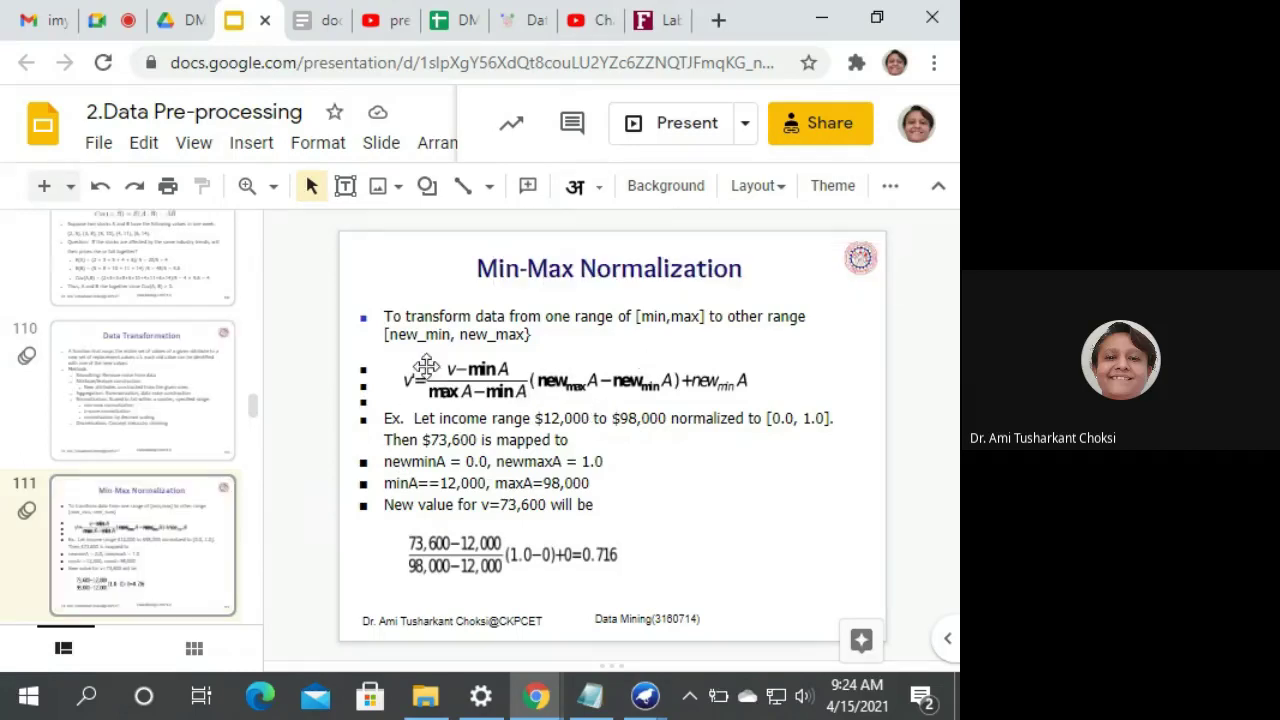
{"action": "left_click", "coordinate": [683, 123]}
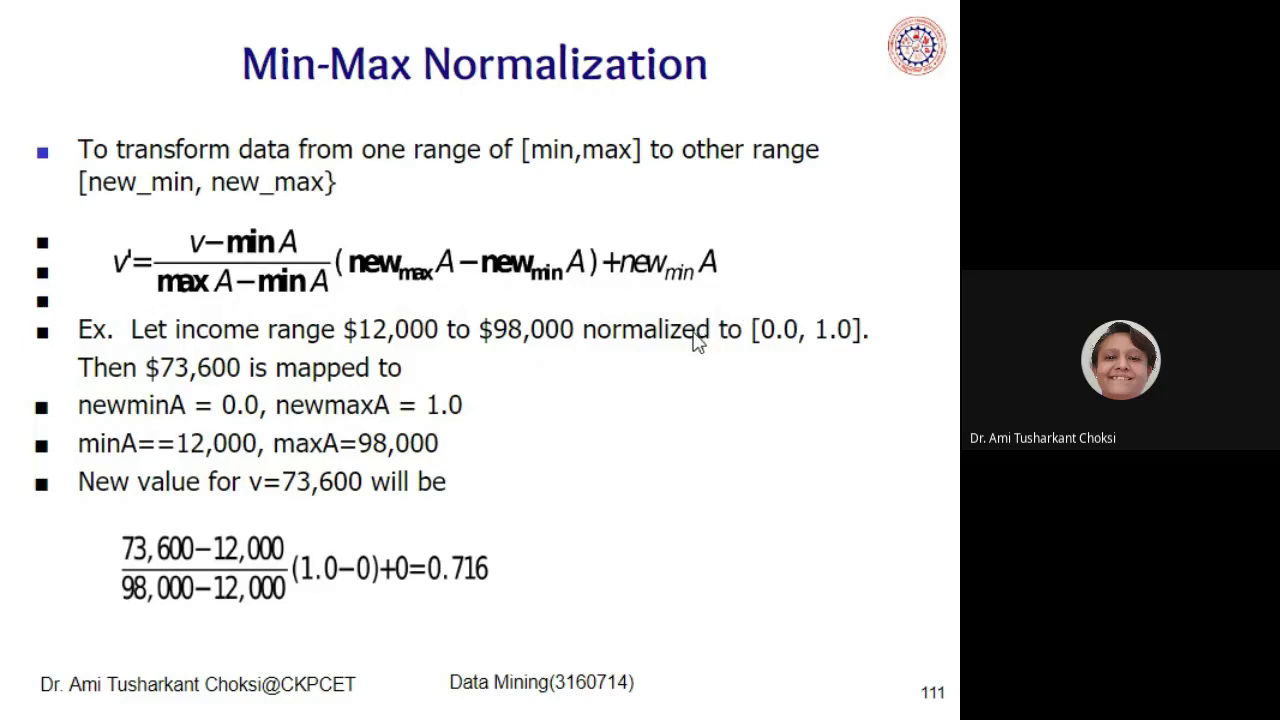
{"action": "key", "text": "Escape"}
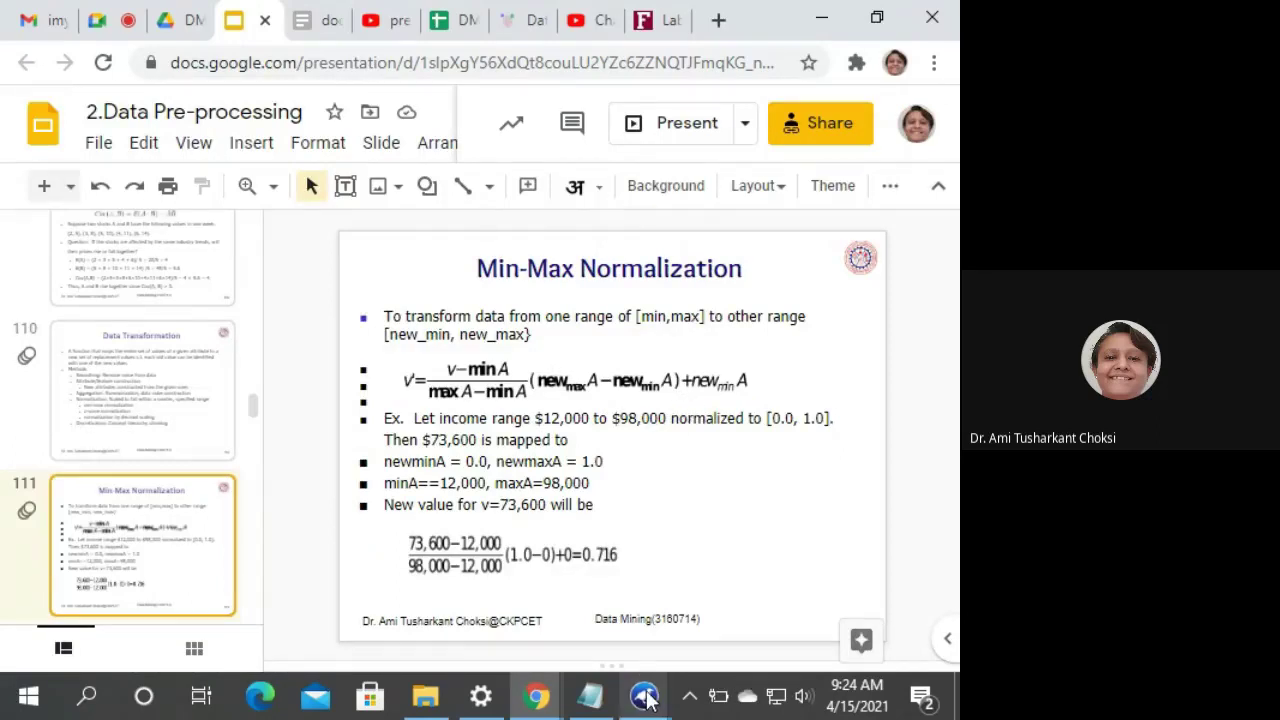
- Switch to Weka Explorer, view the normalized weather data table, and check the minimum and maximum statistics of the humidity attribute
{"action": "mouse_move", "coordinate": [645, 697]}
{"action": "left_click", "coordinate": [753, 536]}
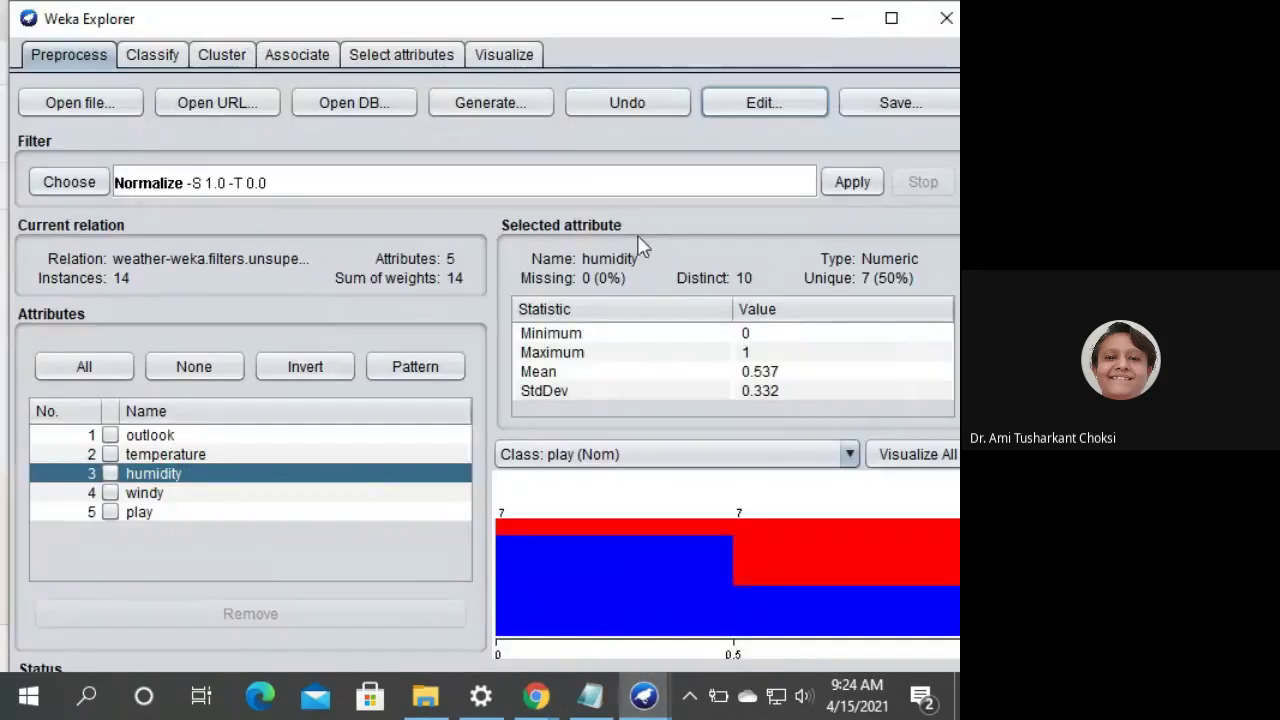
{"action": "left_click", "coordinate": [763, 103]}
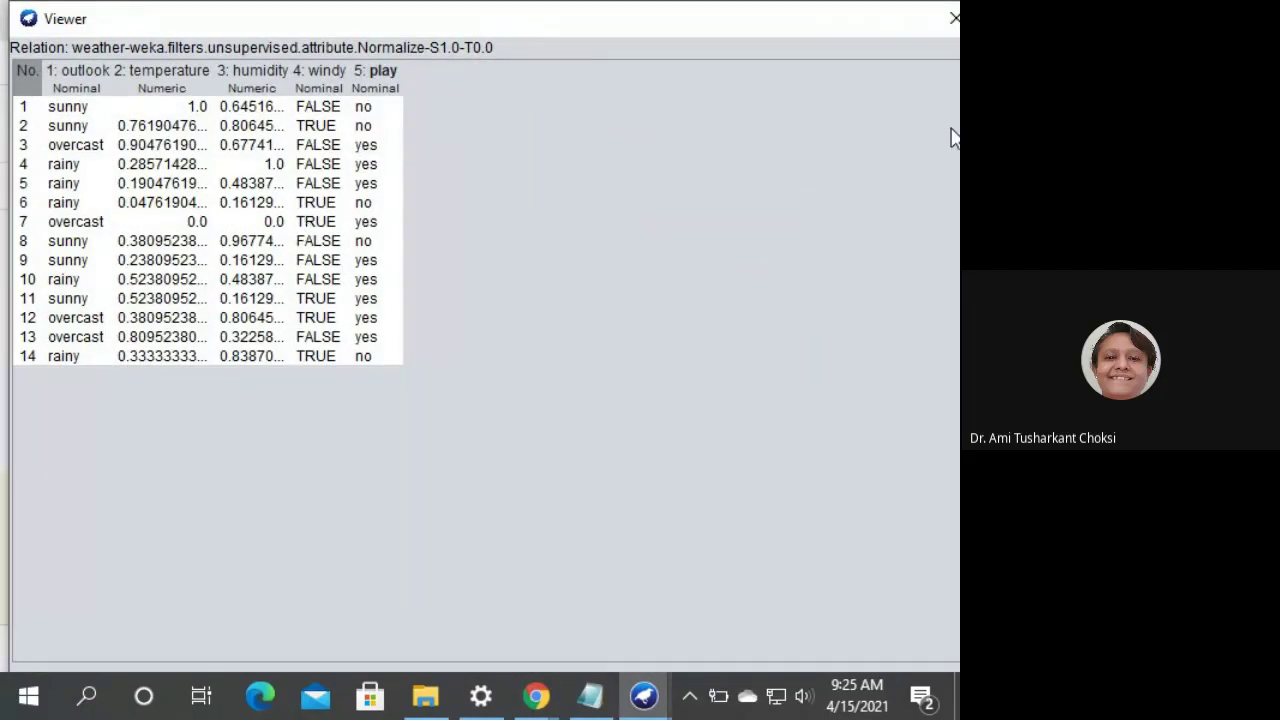
{"action": "left_click", "coordinate": [954, 18]}
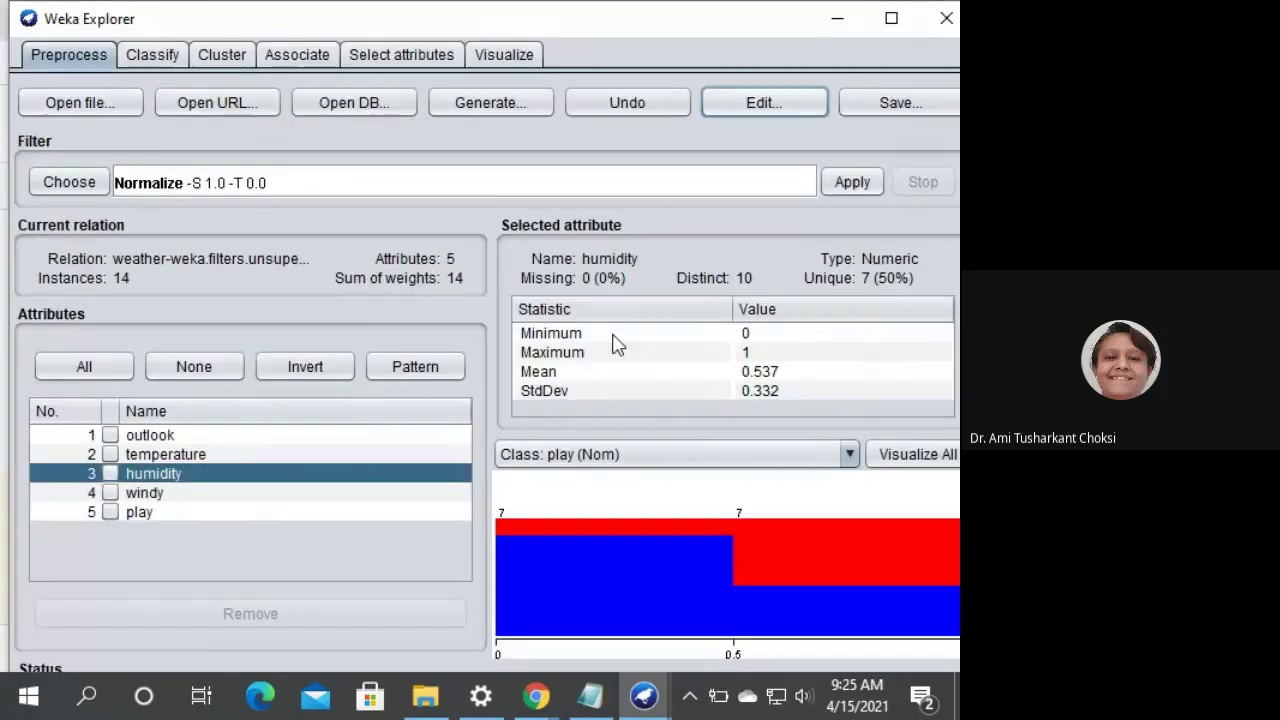
{"action": "left_click", "coordinate": [574, 334]}
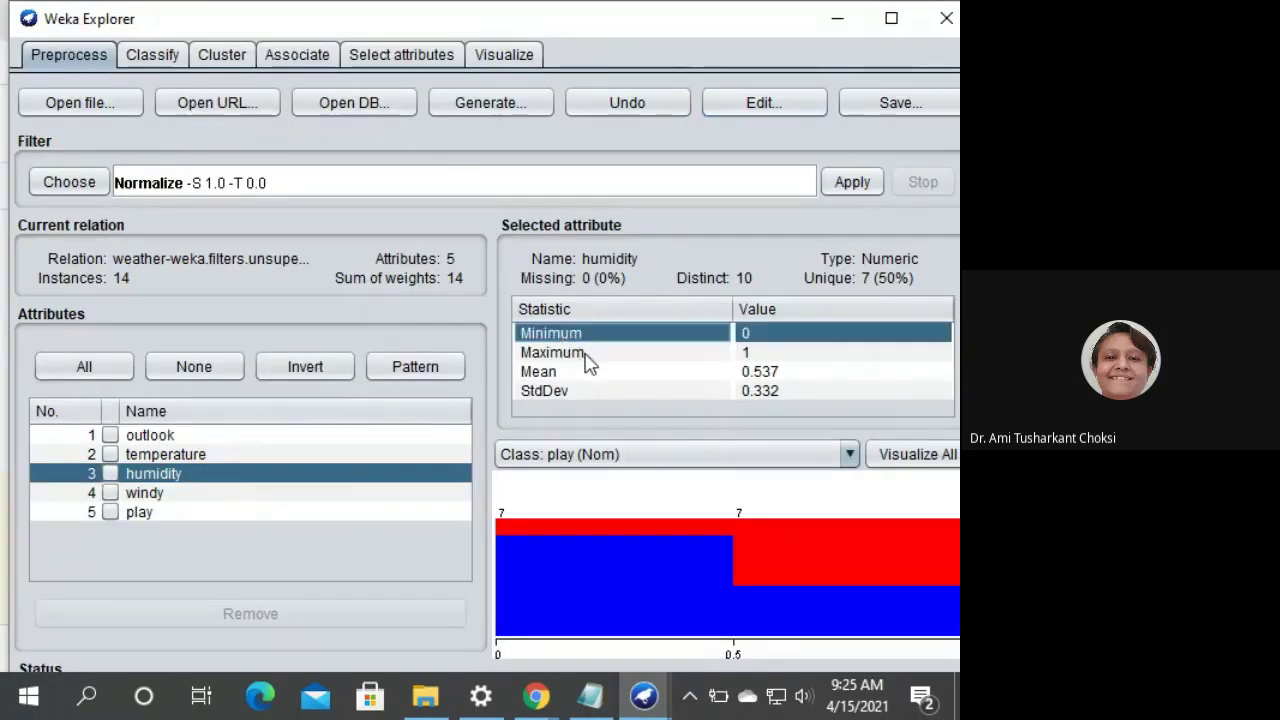
{"action": "left_click", "coordinate": [578, 359]}
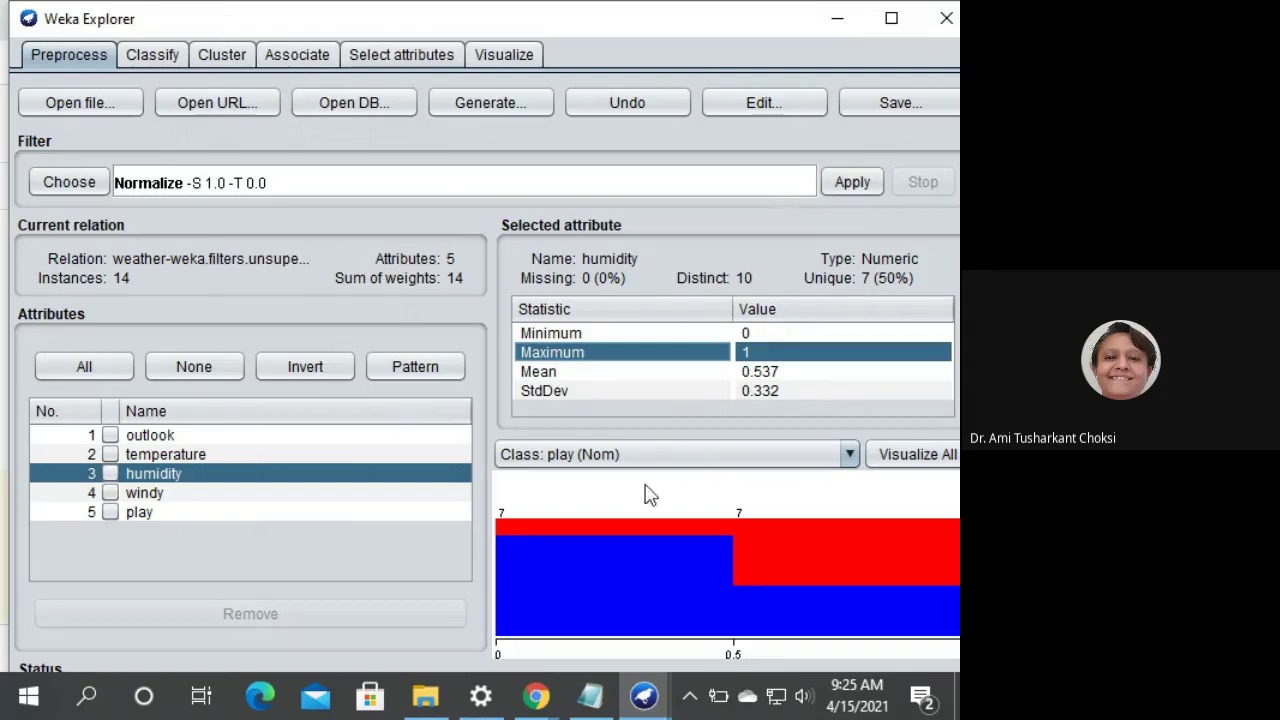
{"action": "mouse_move", "coordinate": [640, 697]}
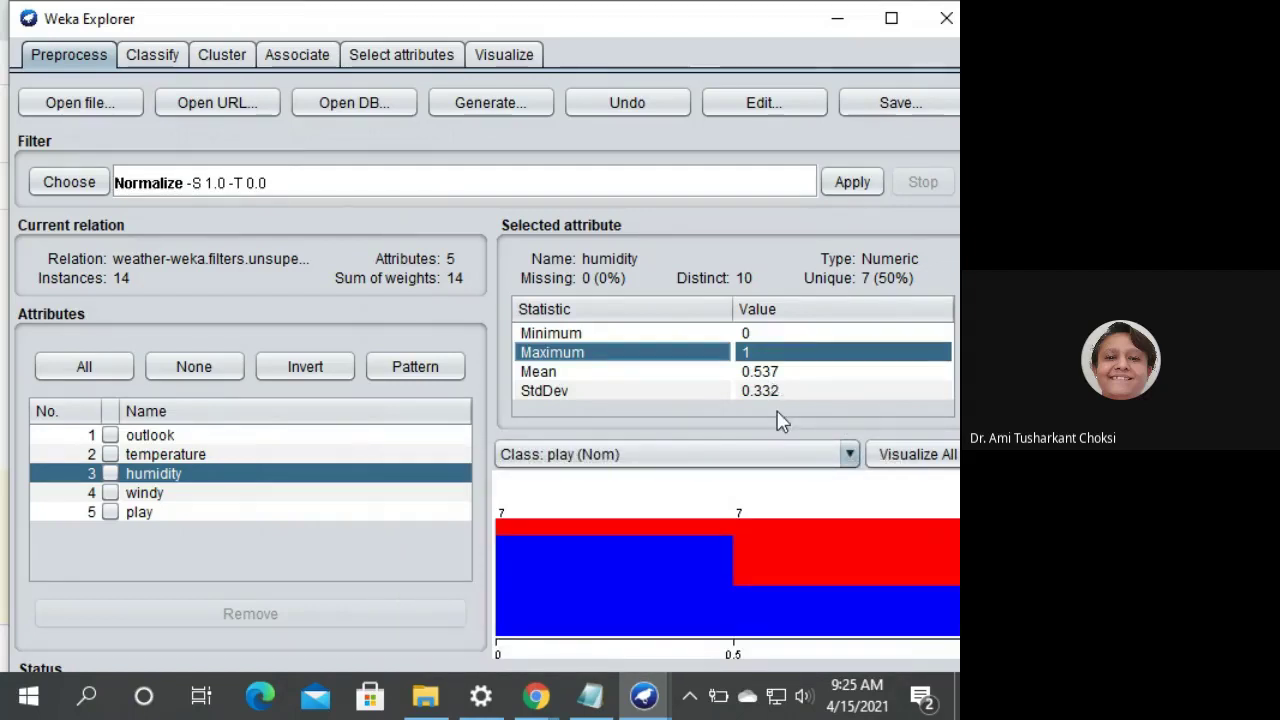
{"action": "mouse_move", "coordinate": [510, 510]}
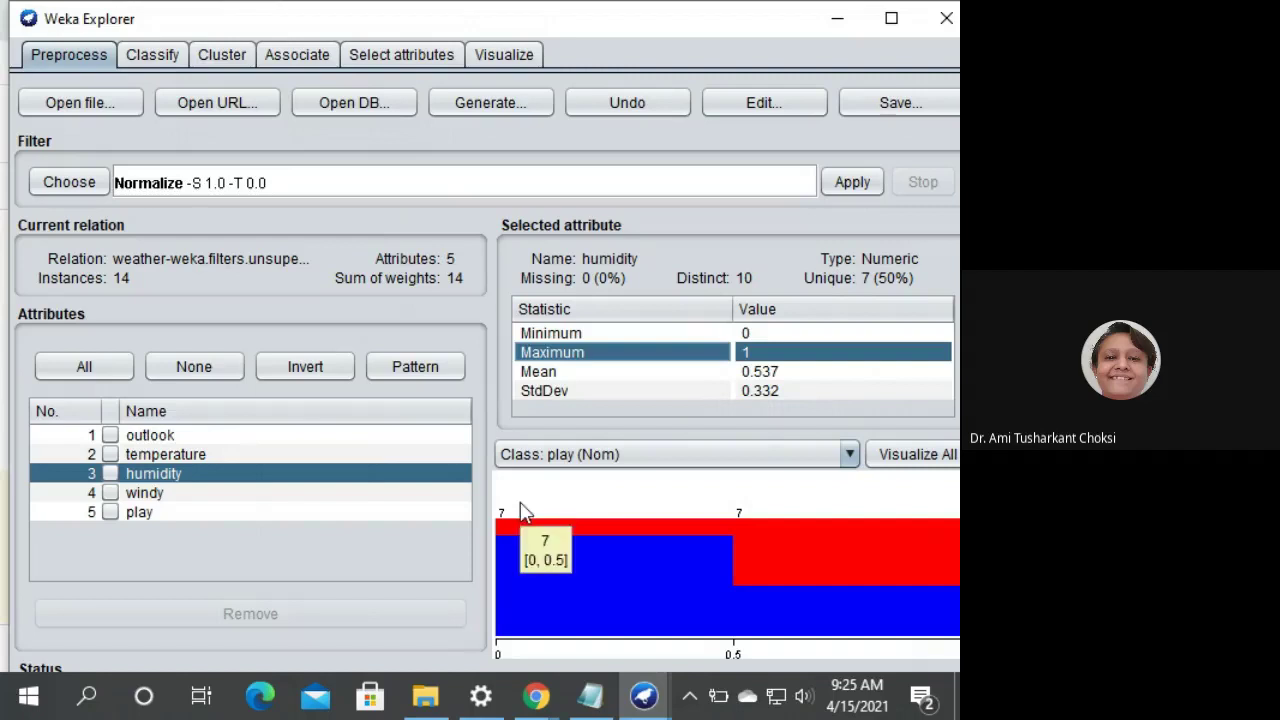
- Switch to the Weka notes in Notepad and go through the lines on min max normalization and the unsupervised Normalize filter
{"action": "left_click", "coordinate": [590, 696]}
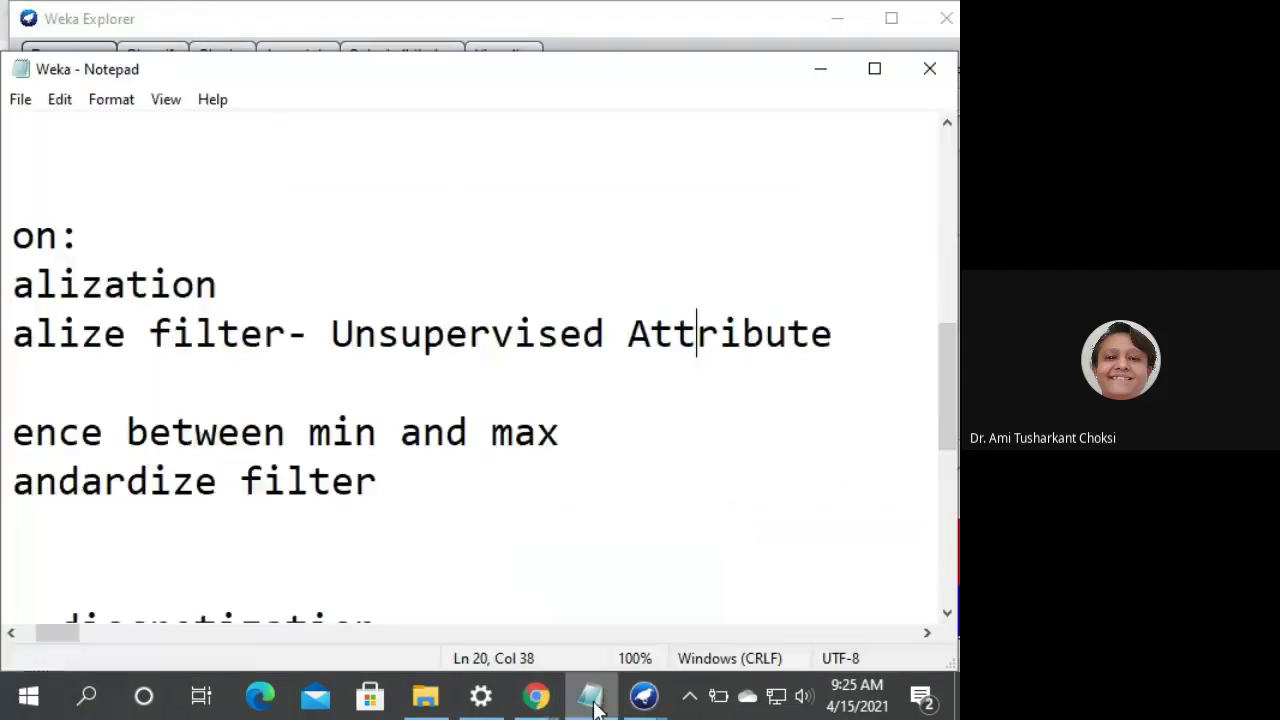
{"action": "left_click", "coordinate": [478, 483]}
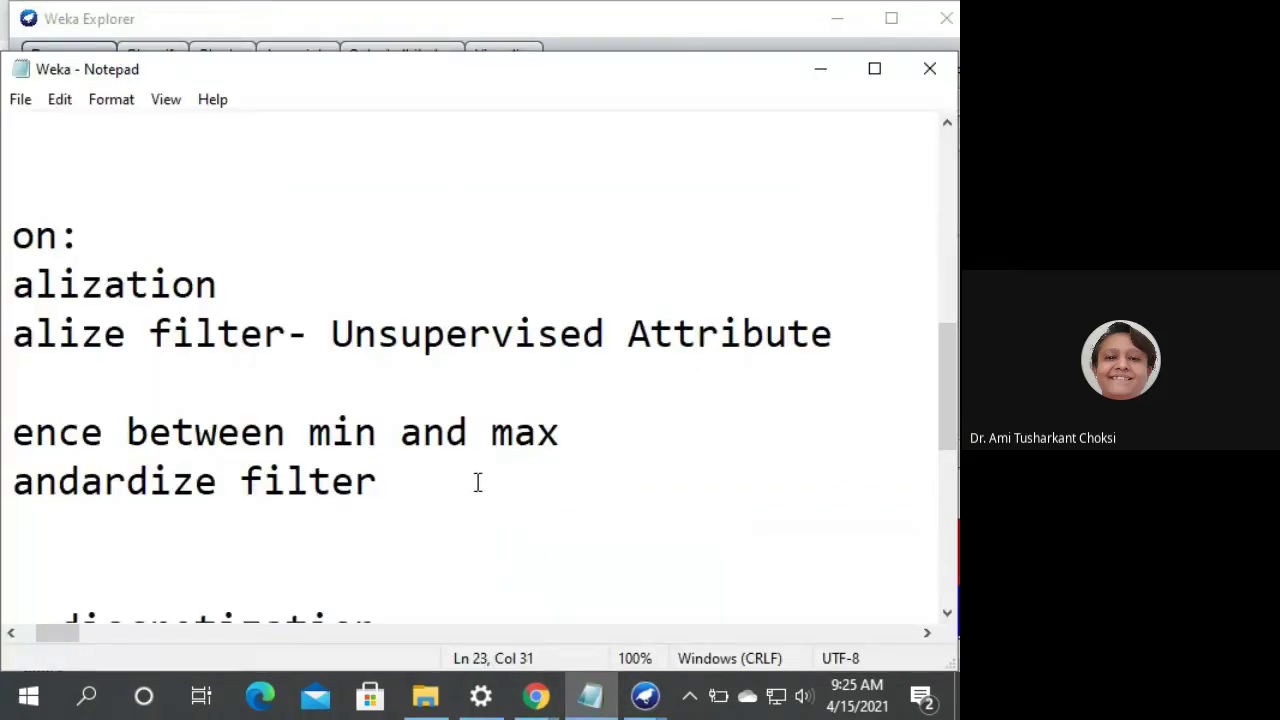
{"action": "key", "text": "Home"}
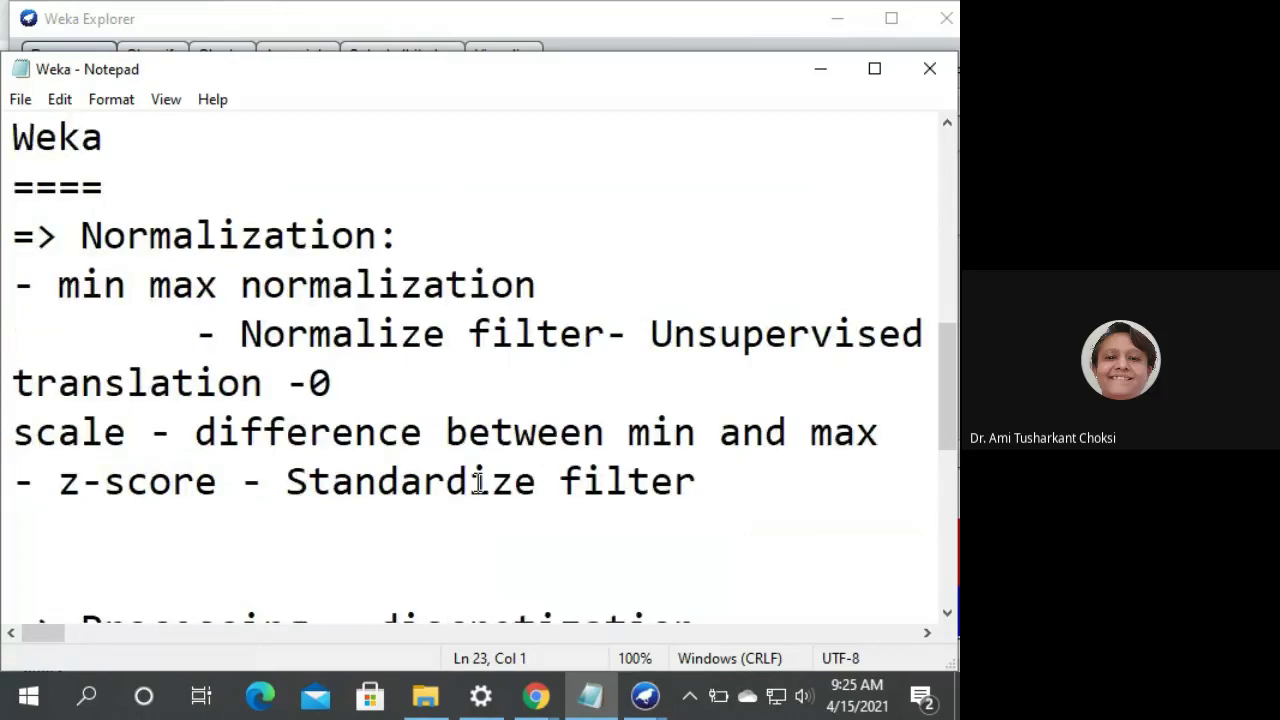
{"action": "key", "text": "Up"}
{"action": "key", "text": "Right"}
{"action": "key", "text": "Right"}
{"action": "key", "text": "Right"}
{"action": "key", "text": "Right"}
{"action": "key", "text": "Right"}
{"action": "key", "text": "Right"}
{"action": "key", "text": "Right"}
{"action": "key", "text": "Right"}
{"action": "key", "text": "Right"}
{"action": "key", "text": "Right"}
{"action": "key", "text": "Right"}
{"action": "key", "text": "Right"}
{"action": "key", "text": "Right"}
{"action": "key", "text": "Right"}
{"action": "key", "text": "Right"}
{"action": "key", "text": "Up"}
{"action": "key", "text": "Up"}
{"action": "key", "text": "Left"}
{"action": "key", "text": "Left"}
{"action": "key", "text": "Right"}
{"action": "key", "text": "Right"}
{"action": "key", "text": "Right"}
{"action": "key", "text": "Right"}
{"action": "key", "text": "Right"}
{"action": "key", "text": "Right"}
{"action": "key", "text": "Right"}
{"action": "key", "text": "Right"}
{"action": "key", "text": "Right"}
{"action": "key", "text": "Right"}
{"action": "key", "text": "Right"}
{"action": "key", "text": "Right"}
{"action": "key", "text": "Right"}
{"action": "key", "text": "Right"}
{"action": "key", "text": "Right"}
{"action": "key", "text": "Right"}
{"action": "key", "text": "Right"}
{"action": "key", "text": "Right"}
{"action": "key", "text": "Right"}
{"action": "key", "text": "Right"}
{"action": "key", "text": "Right"}
{"action": "key", "text": "Right"}
{"action": "key", "text": "Right"}
{"action": "key", "text": "Right"}
{"action": "key", "text": "Right"}
{"action": "key", "text": "Right"}
{"action": "key", "text": "Right"}
{"action": "key", "text": "Right"}
{"action": "key", "text": "Right"}
{"action": "type", "text": "Attribute"}
- Highlight the translation and scale lines in the normalization notes
{"action": "key", "text": "Home"}
{"action": "key", "text": "Down"}
{"action": "key", "text": "shift+Down"}
{"action": "key", "text": "shift+Down"}
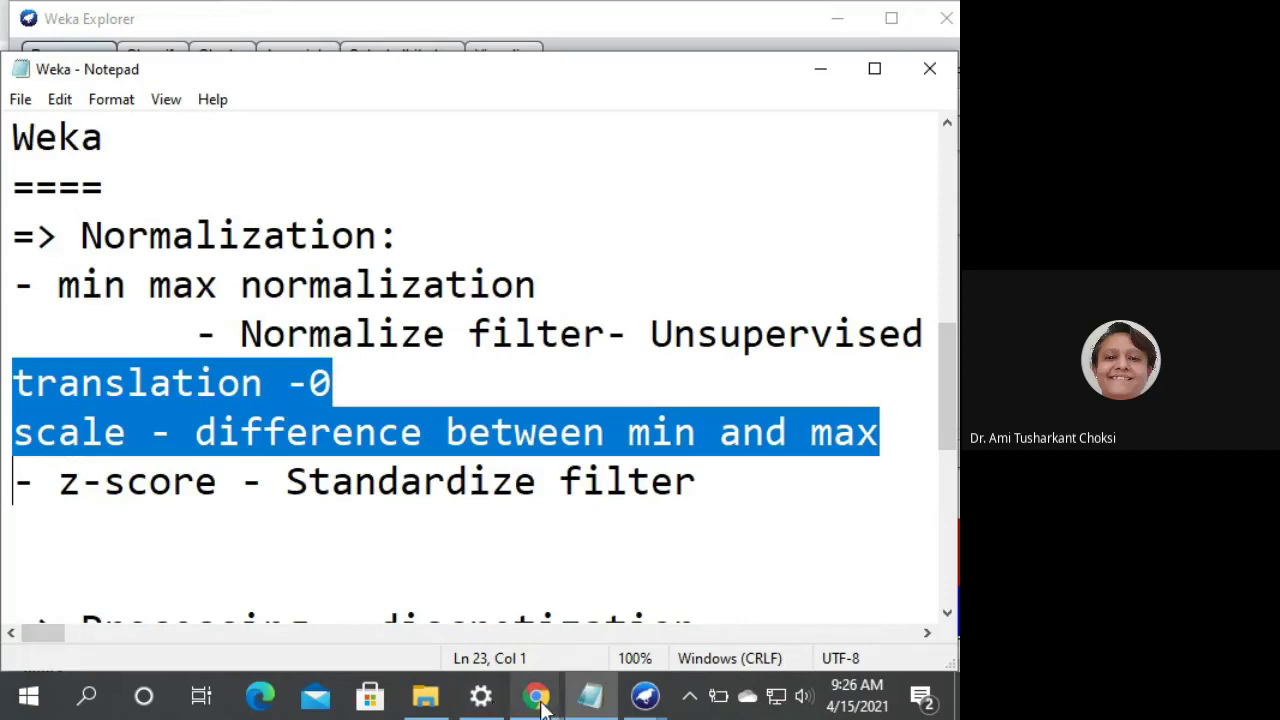
- Switch to Weka Explorer and set the Normalize filter's translation to -1 and its scale to 2
{"action": "mouse_move", "coordinate": [540, 706]}
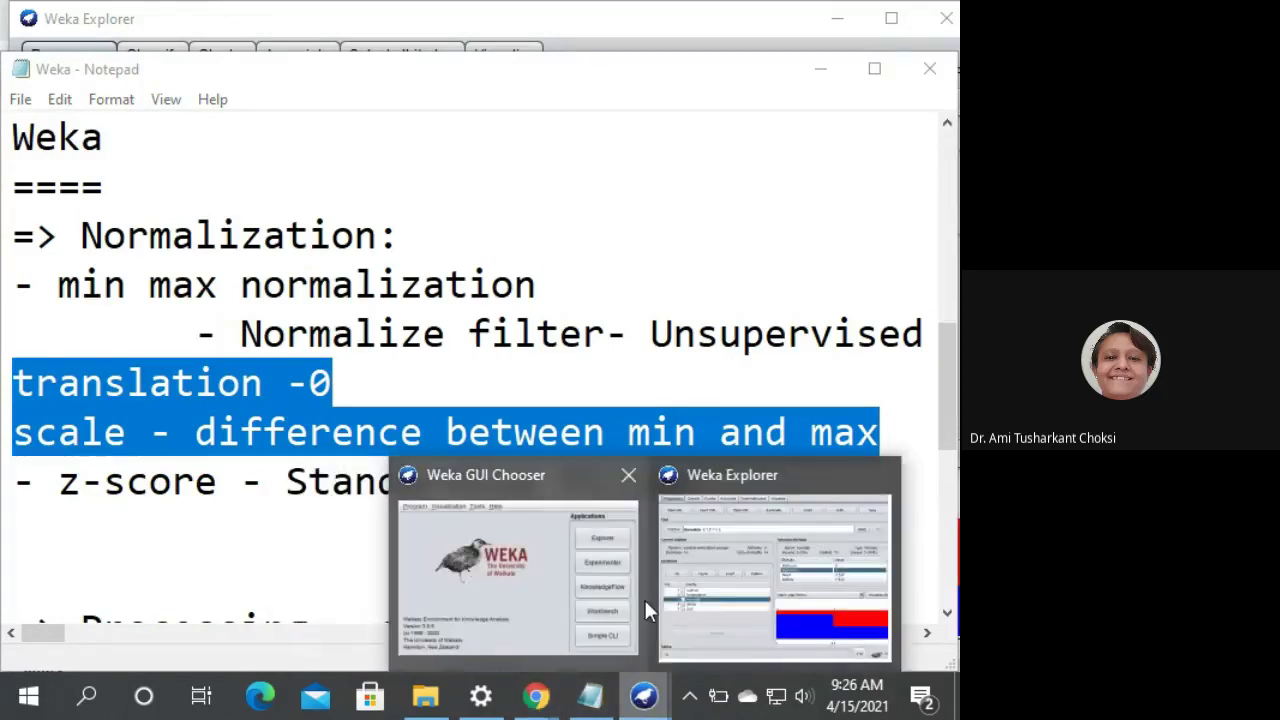
{"action": "left_click", "coordinate": [724, 572]}
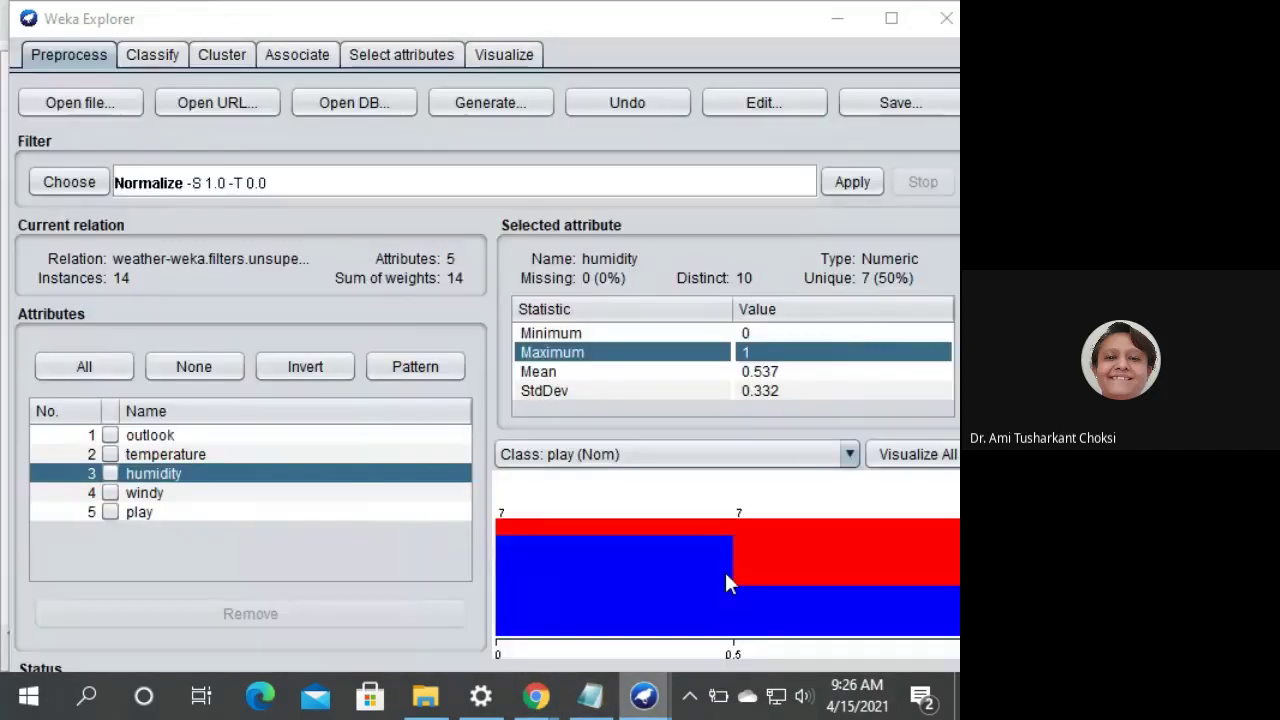
{"action": "left_click", "coordinate": [421, 187]}
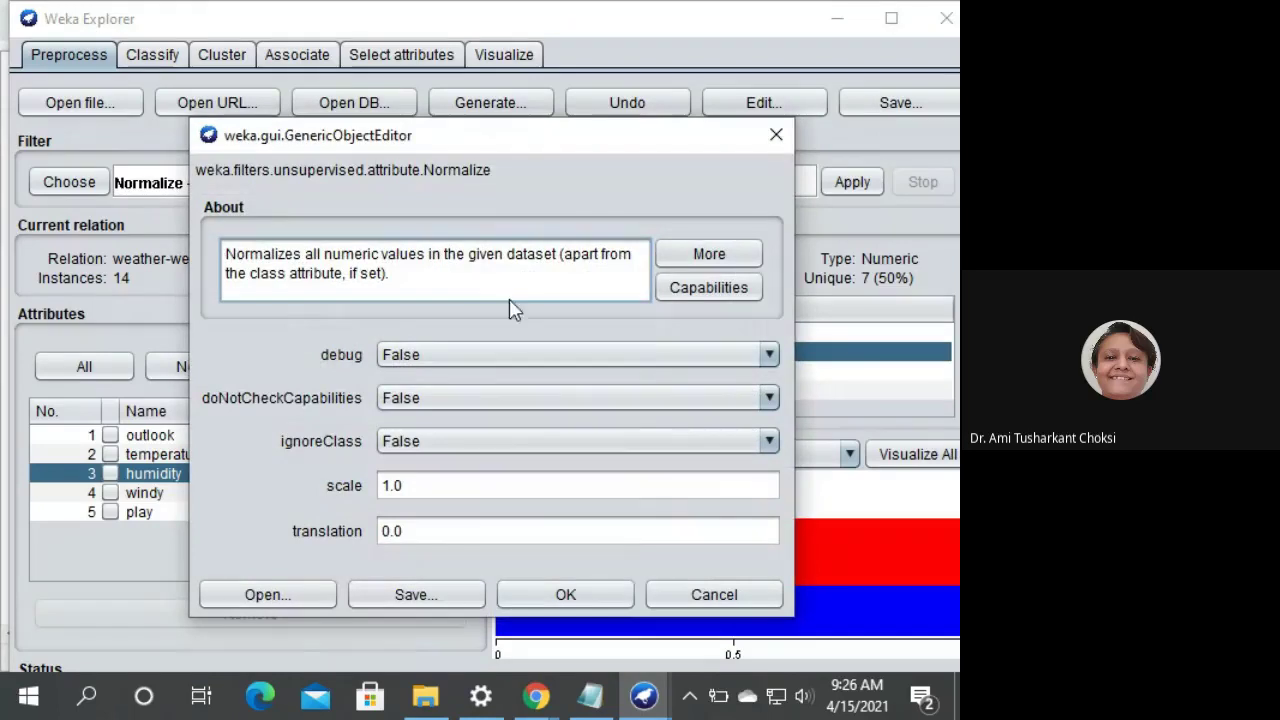
{"action": "left_click", "coordinate": [417, 531]}
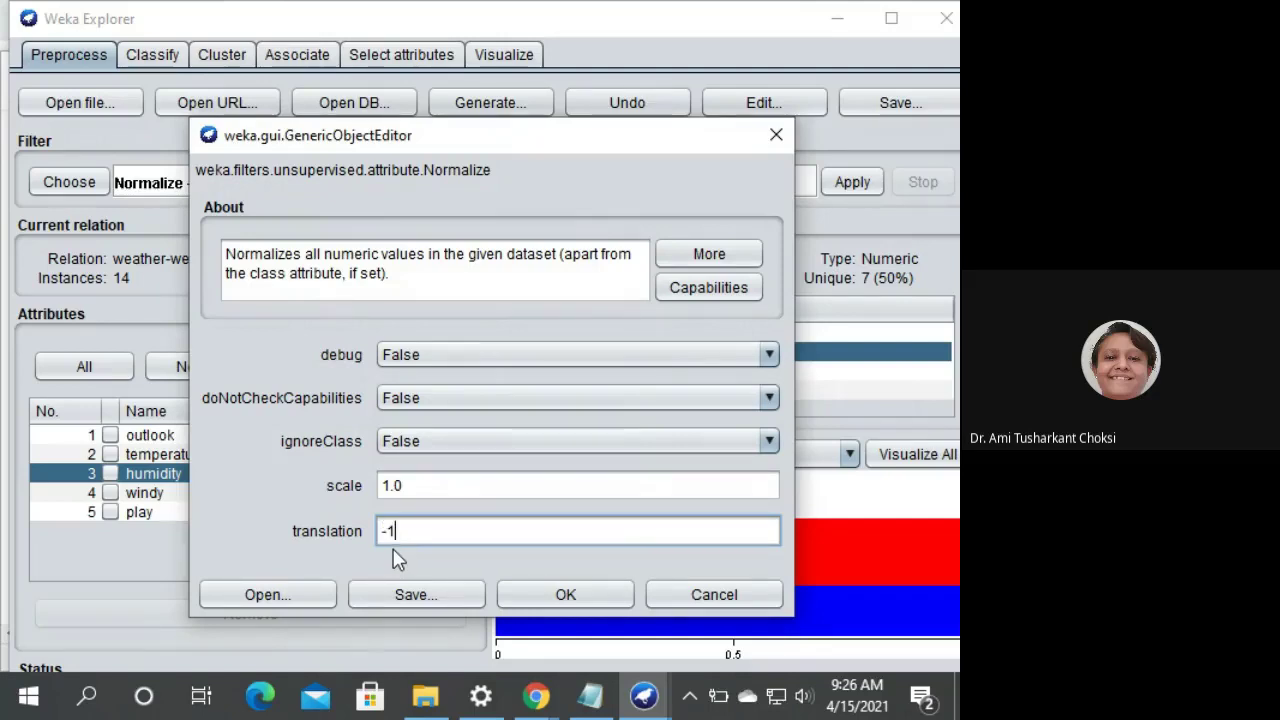
{"action": "double_click", "coordinate": [425, 490]}
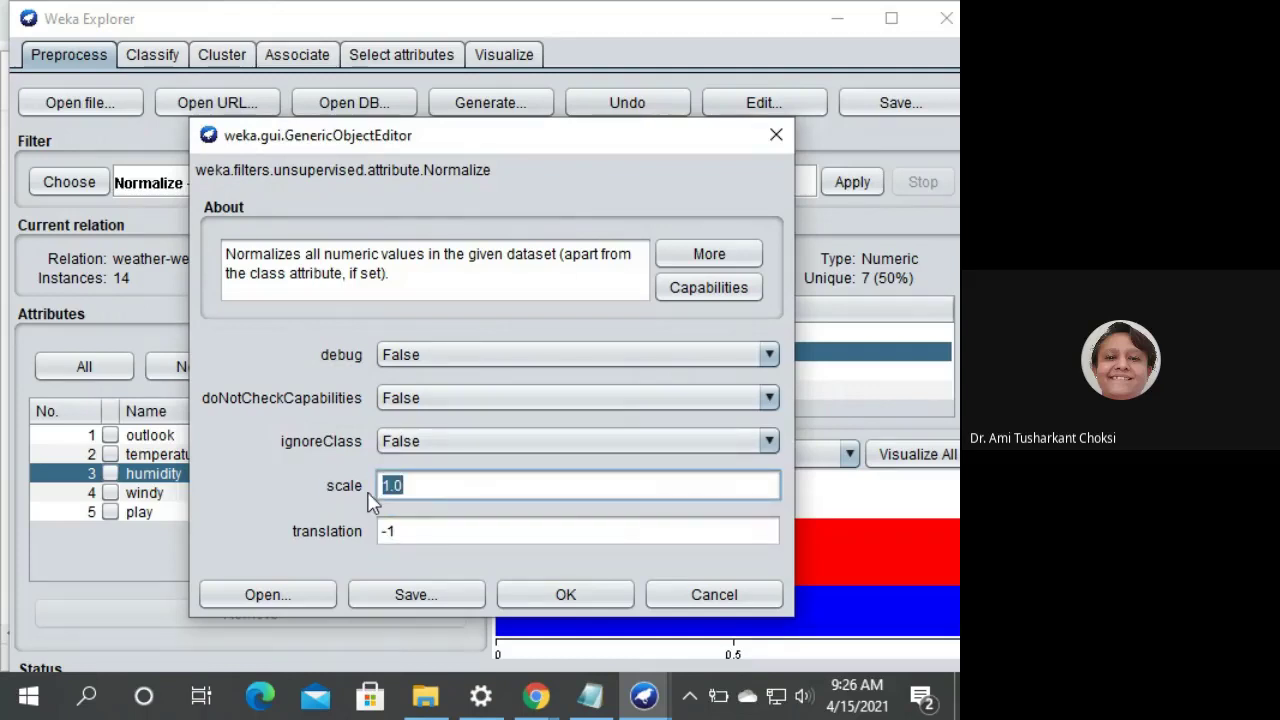
{"action": "type", "text": "2"}
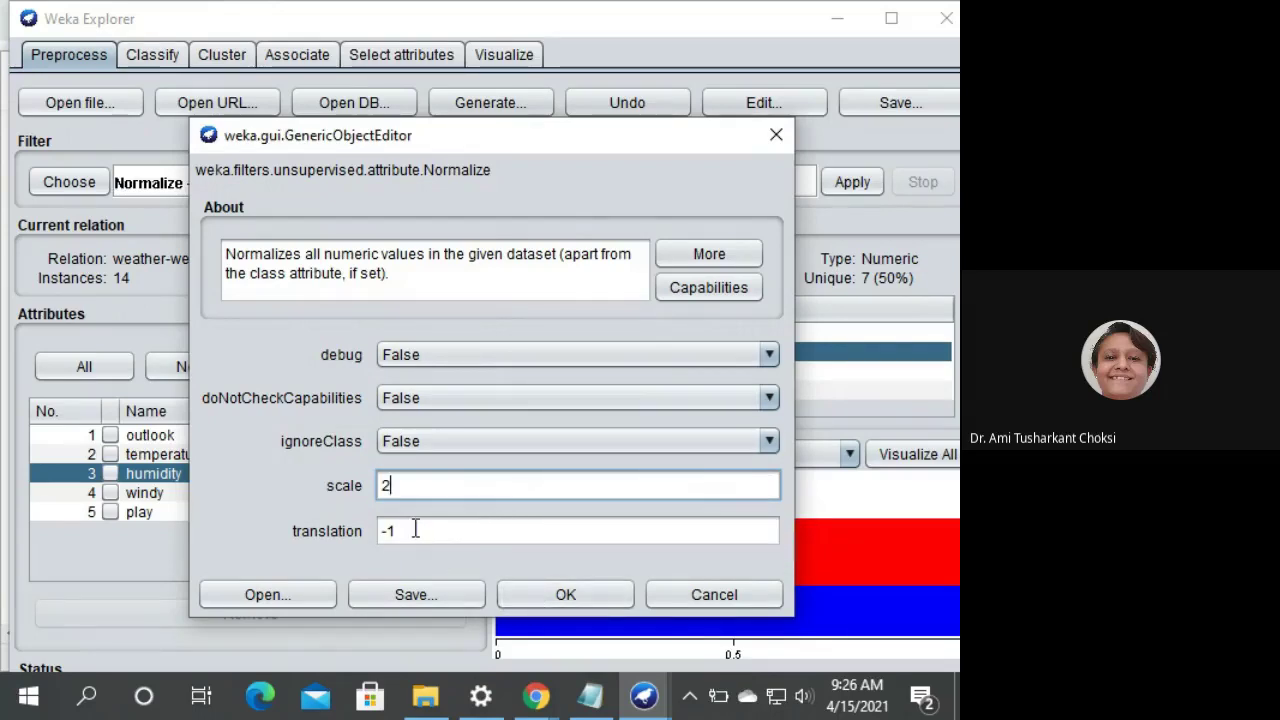
{"action": "left_click", "coordinate": [537, 600]}
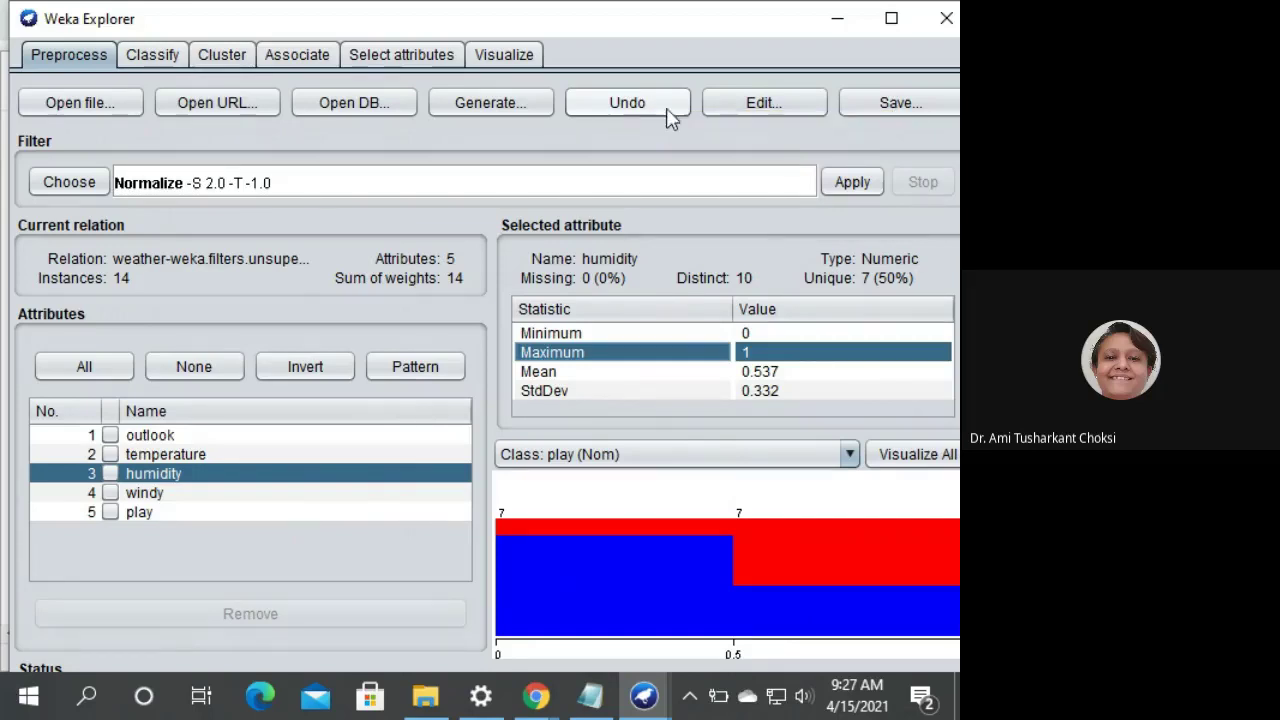
- Close the Weka Explorer window and start a new Explorer from the Weka GUI Chooser
{"action": "left_click", "coordinate": [946, 22]}
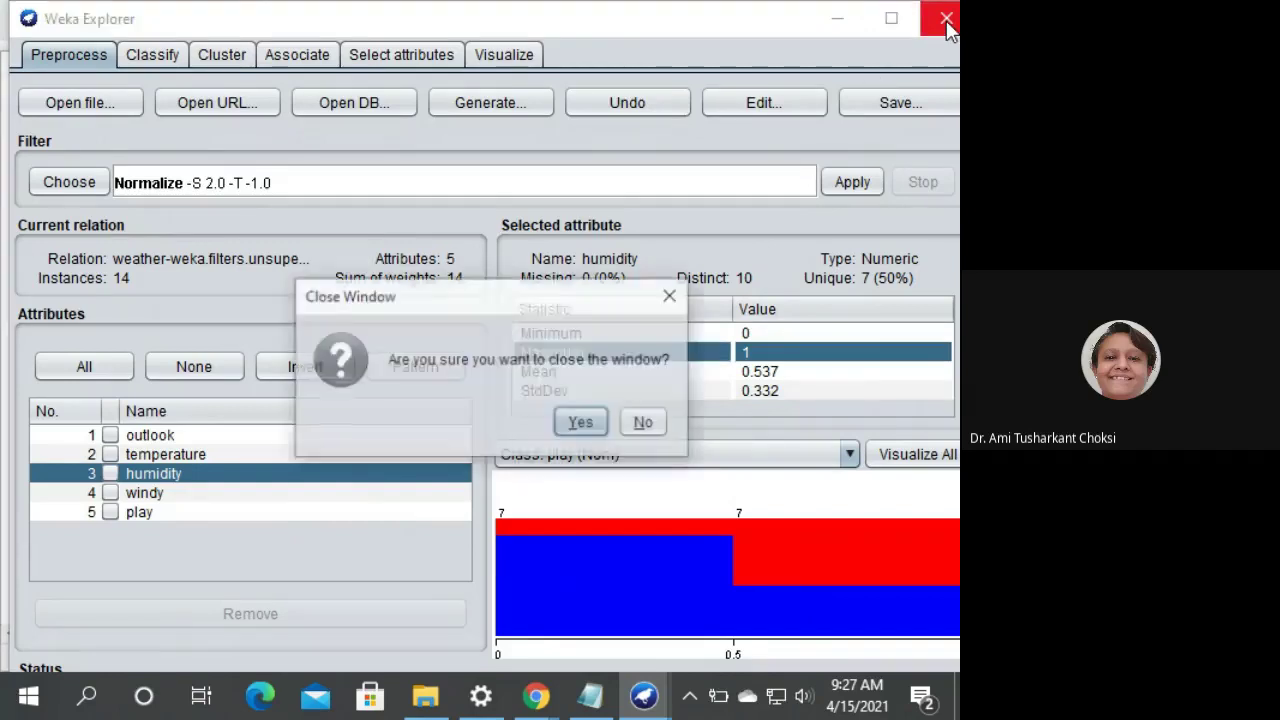
{"action": "left_click", "coordinate": [584, 423]}
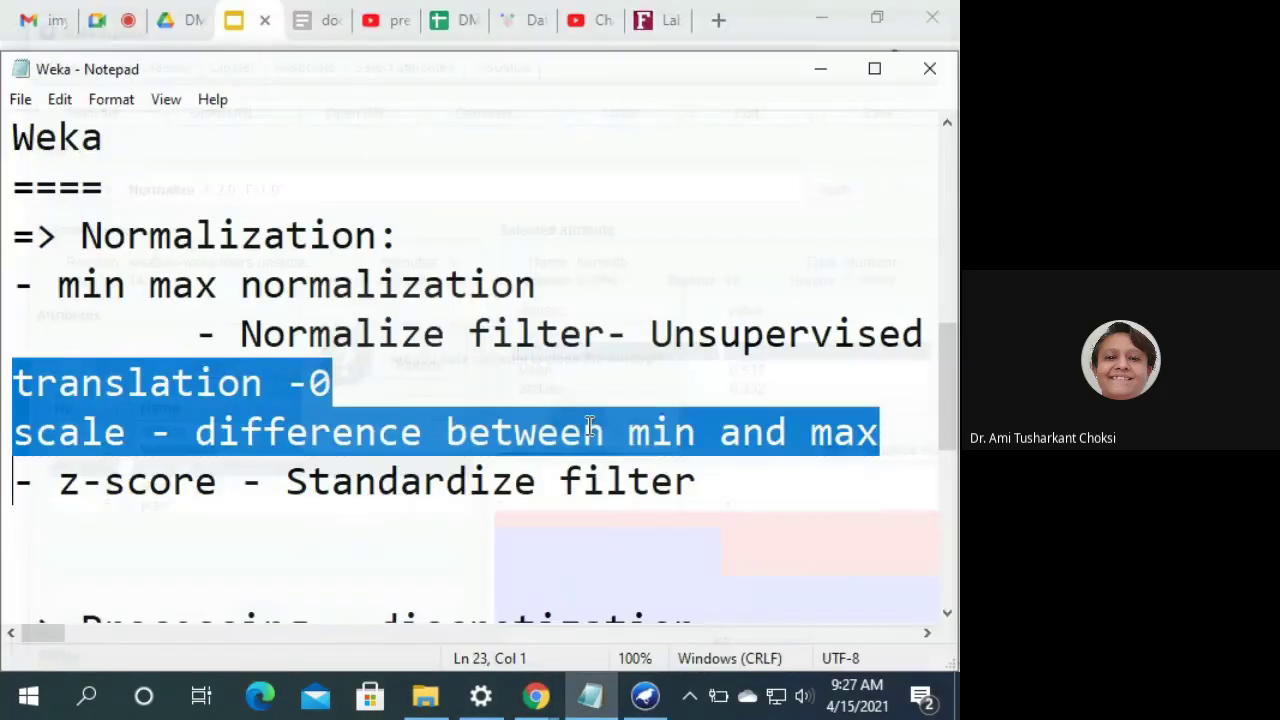
{"action": "left_click", "coordinate": [645, 697]}
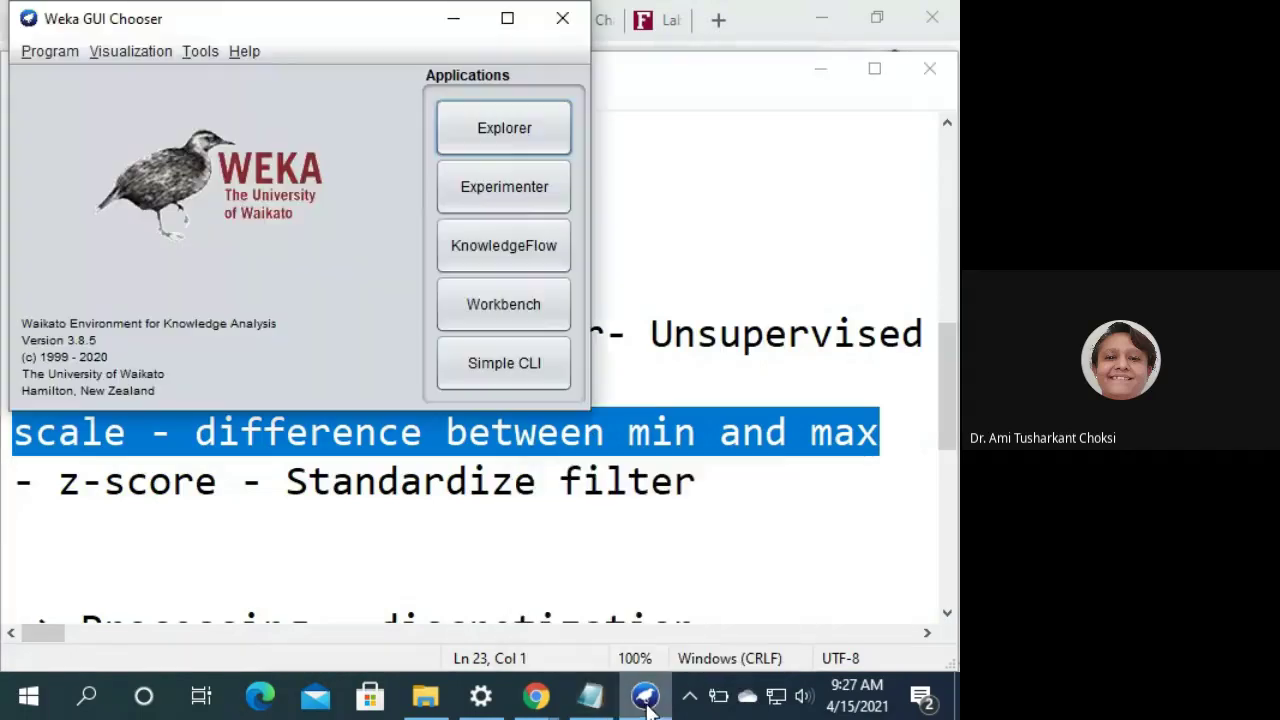
{"action": "left_click", "coordinate": [516, 131]}
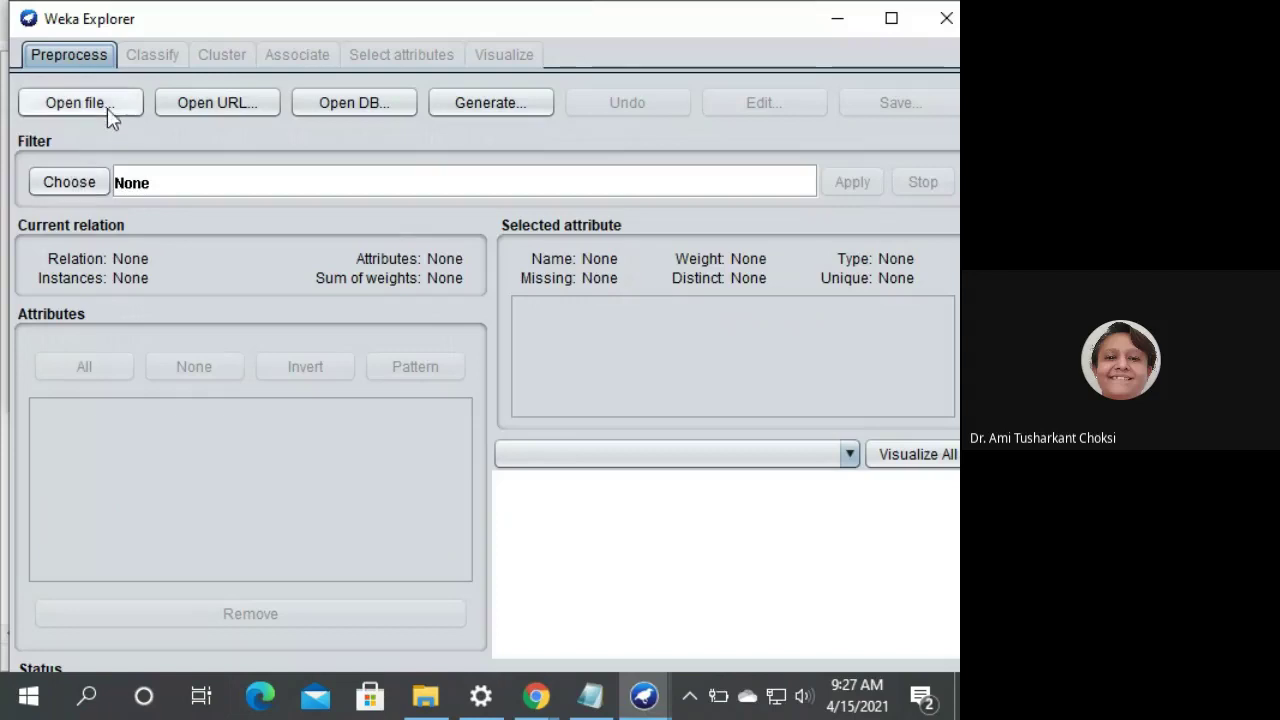
- Browse to the C:\Program Files\Weka-3-8-5\data folder for opening a dataset
{"action": "left_click", "coordinate": [108, 106]}
{"action": "left_click", "coordinate": [210, 112]}
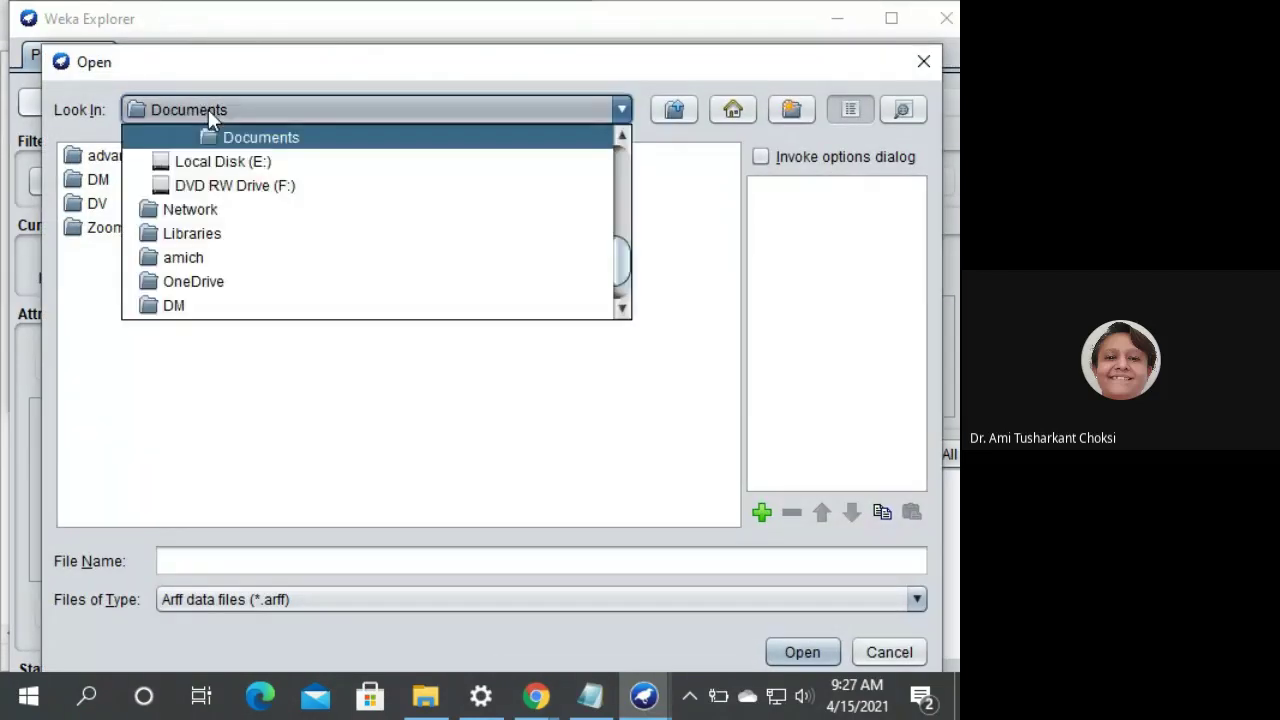
{"action": "scroll", "coordinate": [251, 183], "scroll_direction": "up", "scroll_amount": 3}
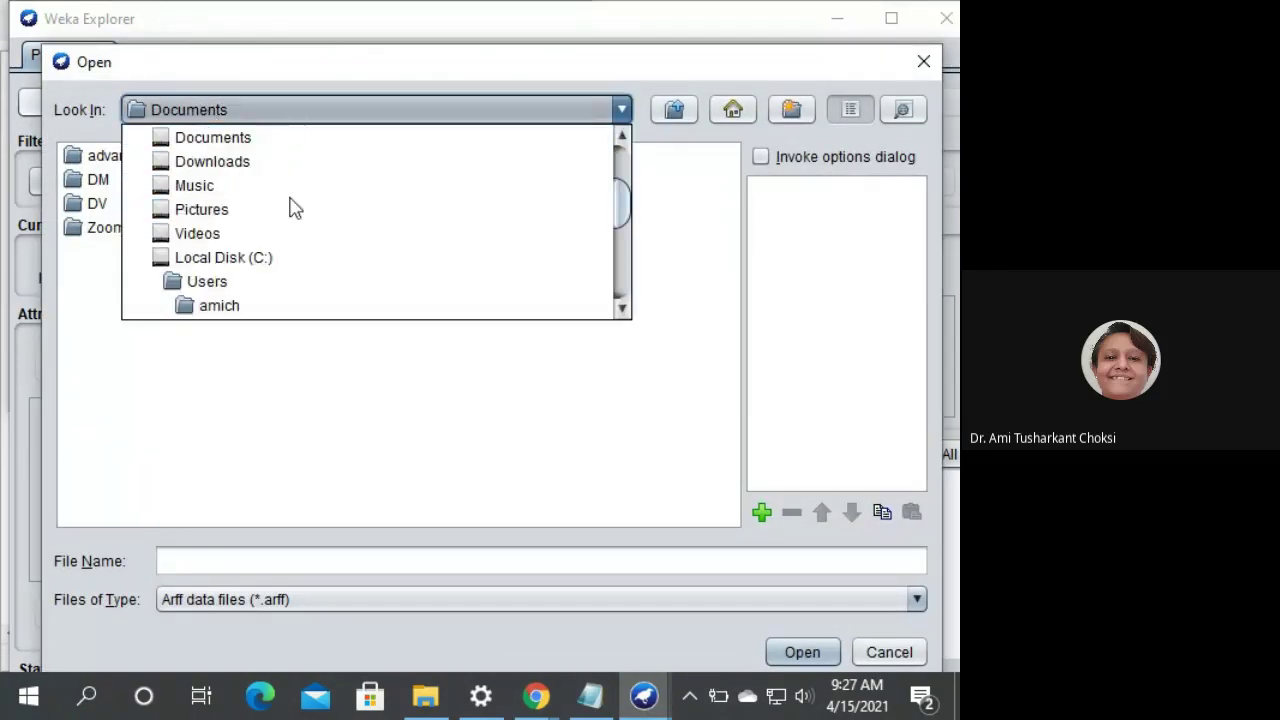
{"action": "left_click", "coordinate": [244, 262]}
{"action": "double_click", "coordinate": [163, 206]}
{"action": "double_click", "coordinate": [183, 213]}
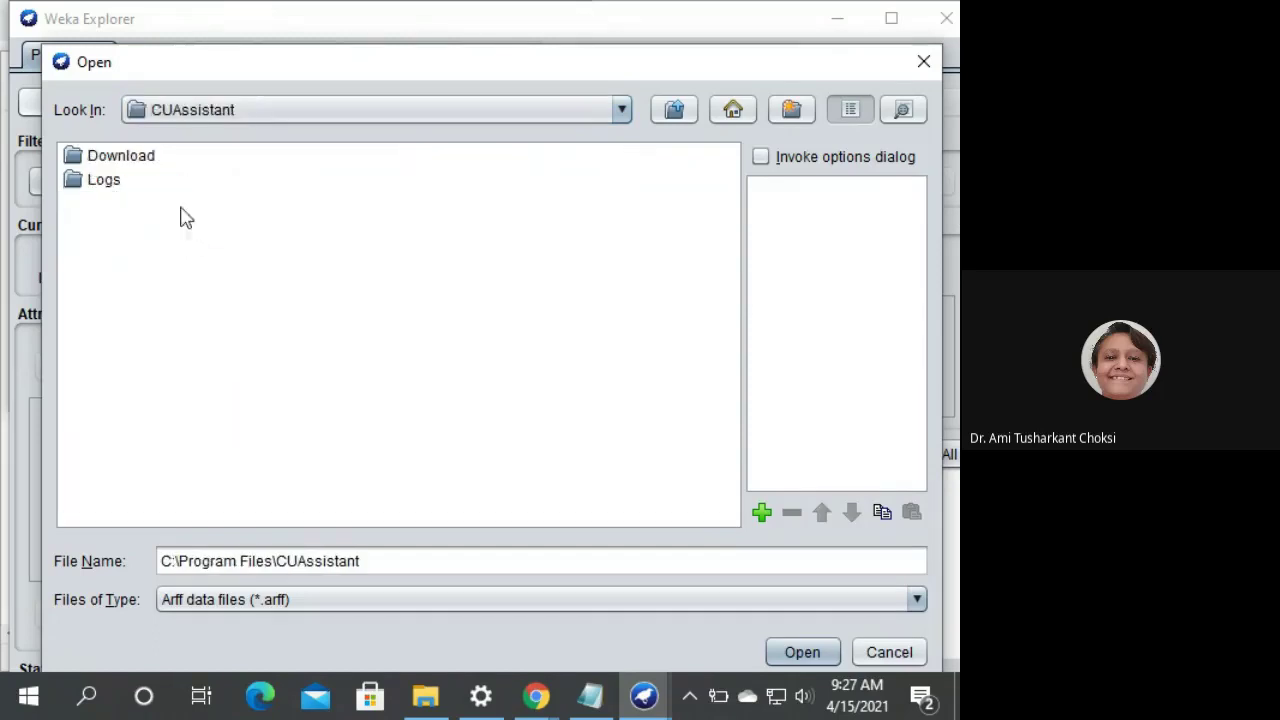
{"action": "left_click", "coordinate": [674, 110]}
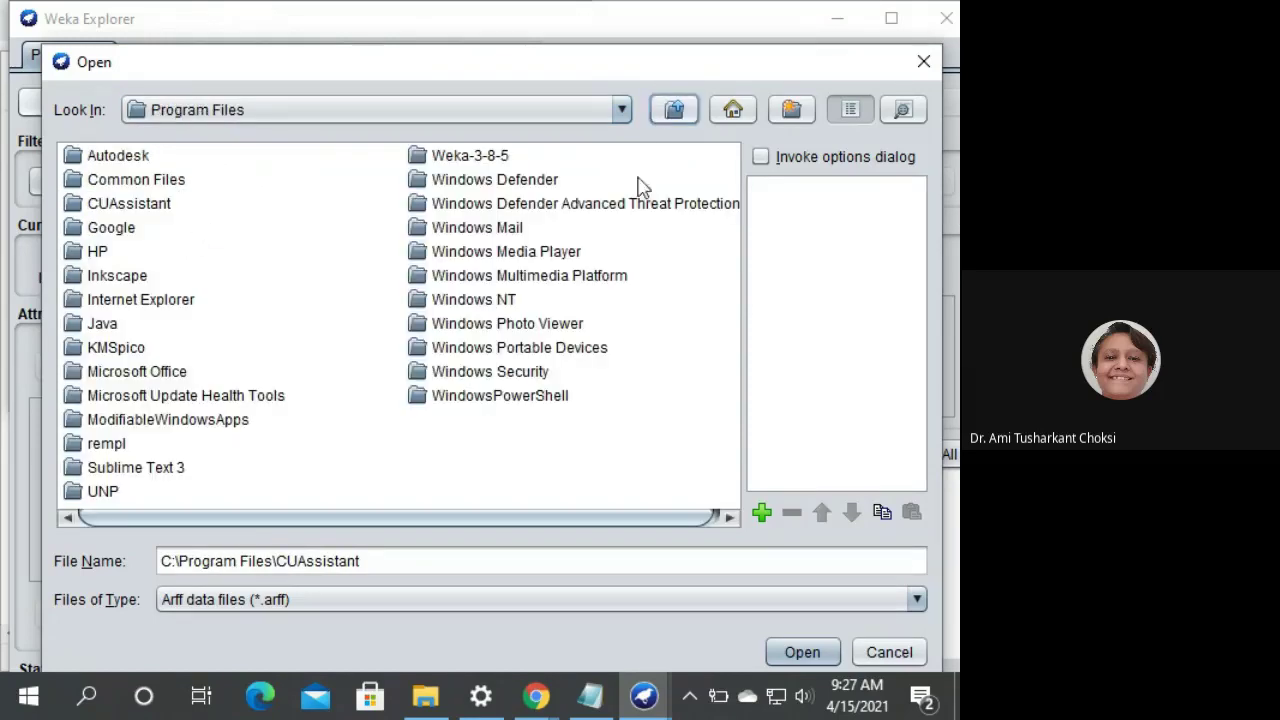
{"action": "double_click", "coordinate": [437, 160]}
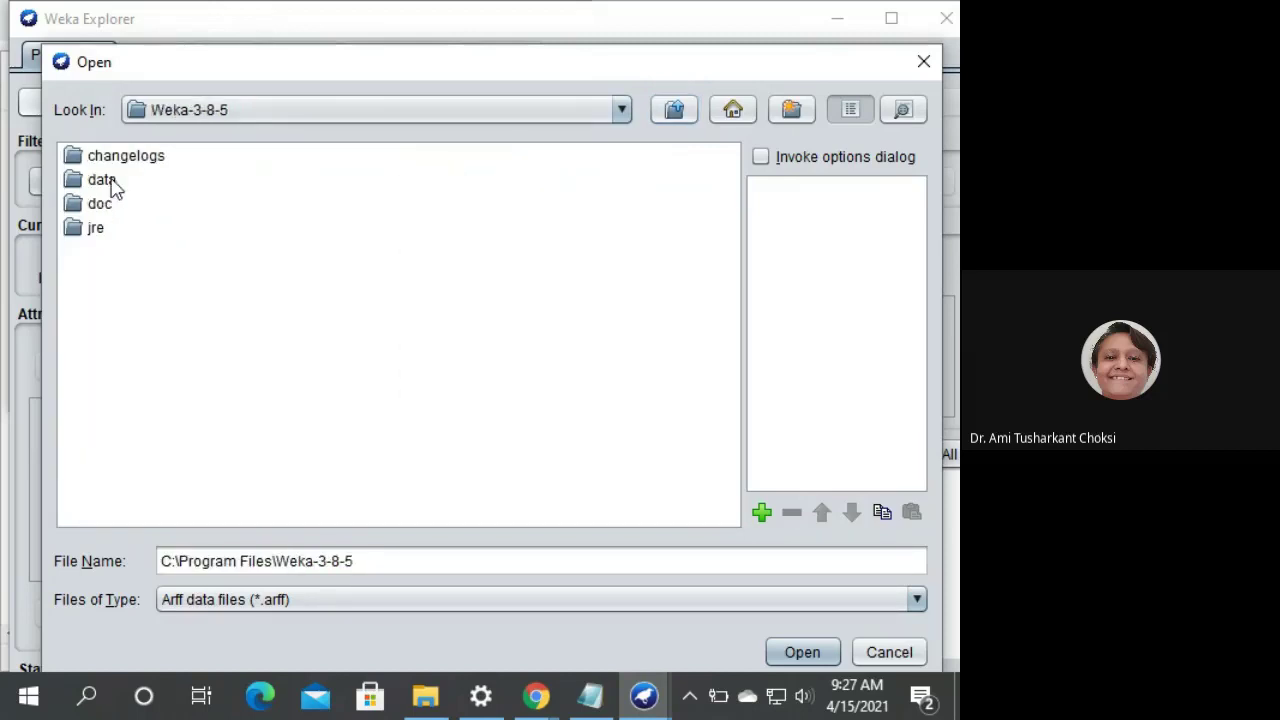
{"action": "double_click", "coordinate": [112, 186]}
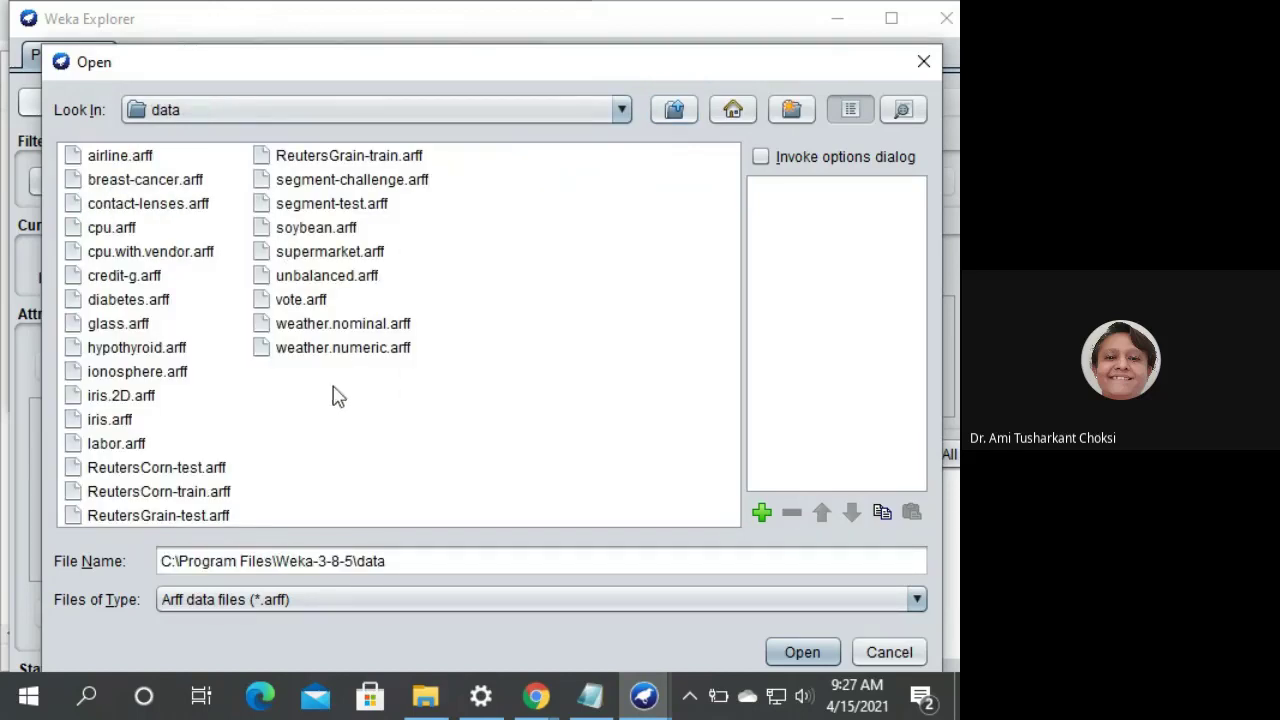
- Load weather.numeric.arff and display the statistics of the temperature attribute
{"action": "left_click", "coordinate": [338, 352]}
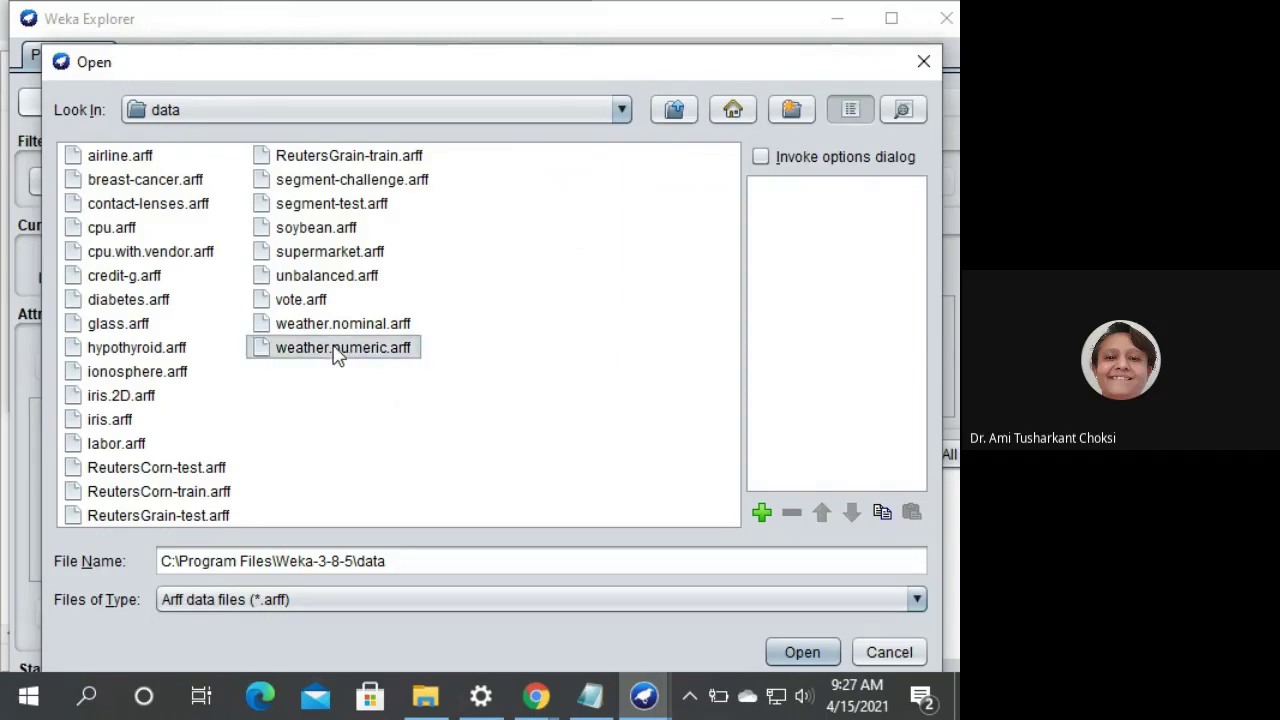
{"action": "left_click", "coordinate": [360, 349]}
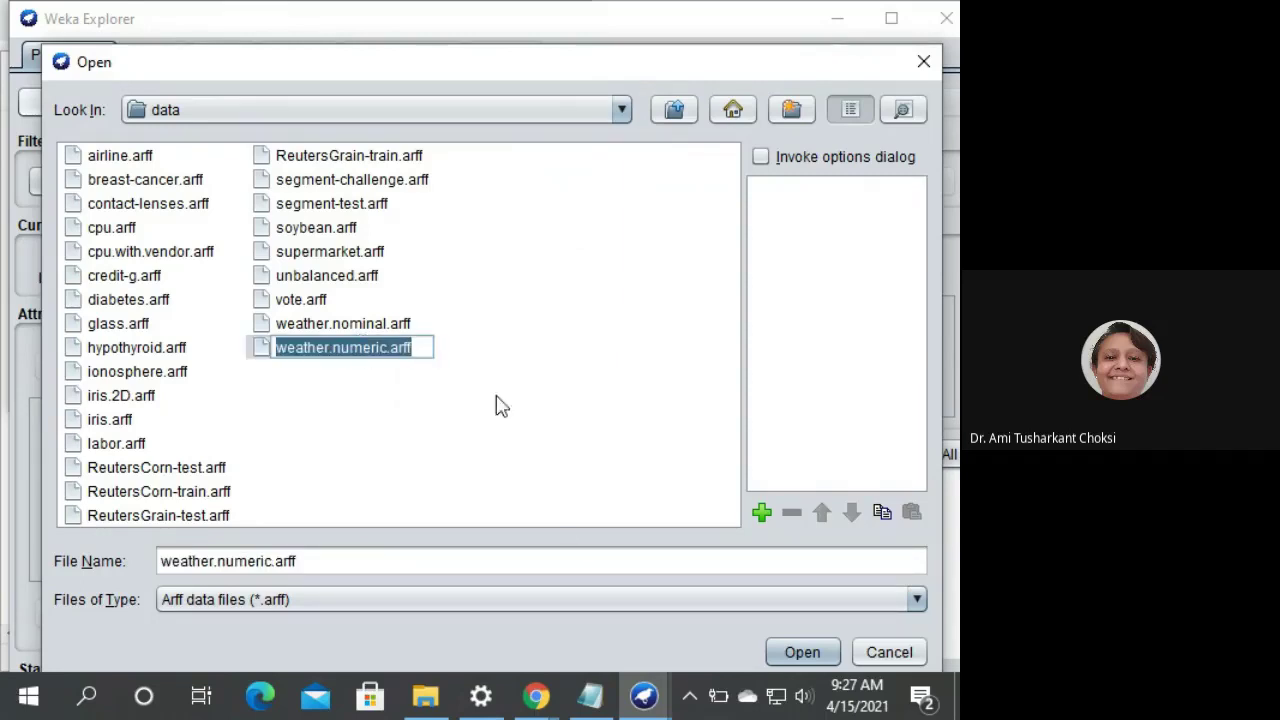
{"action": "left_click", "coordinate": [801, 656]}
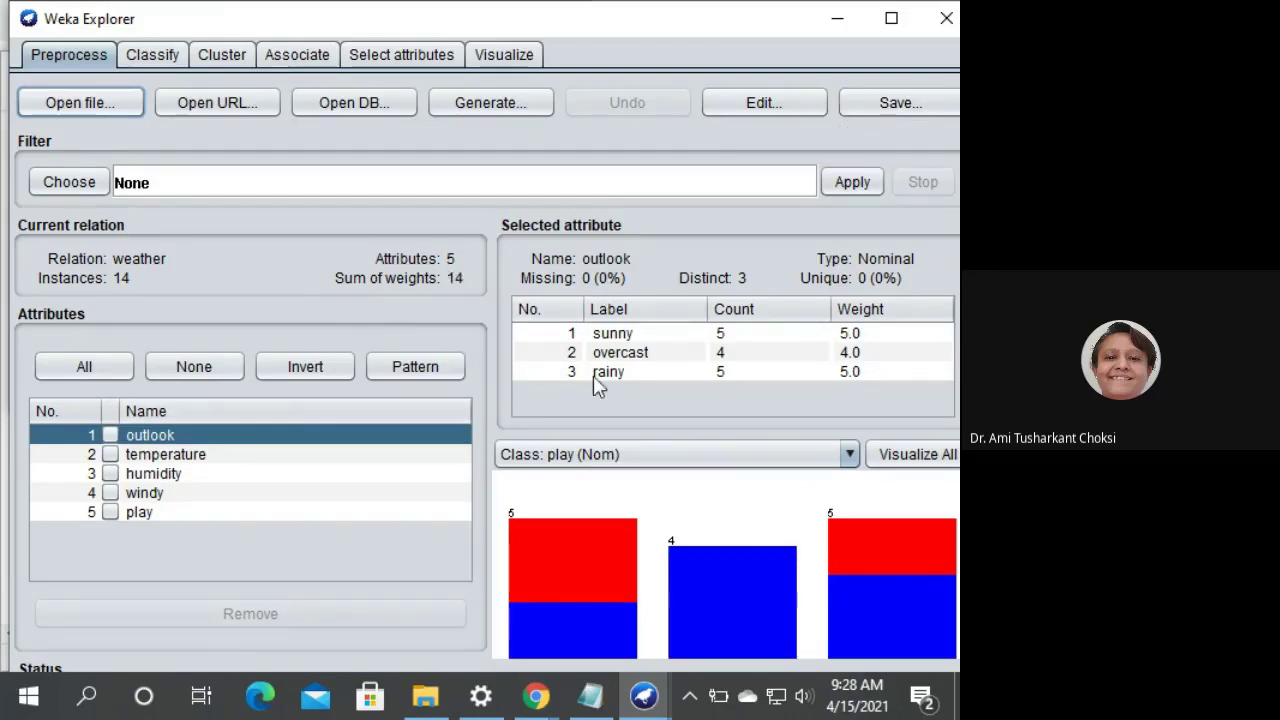
{"action": "left_click", "coordinate": [192, 455]}
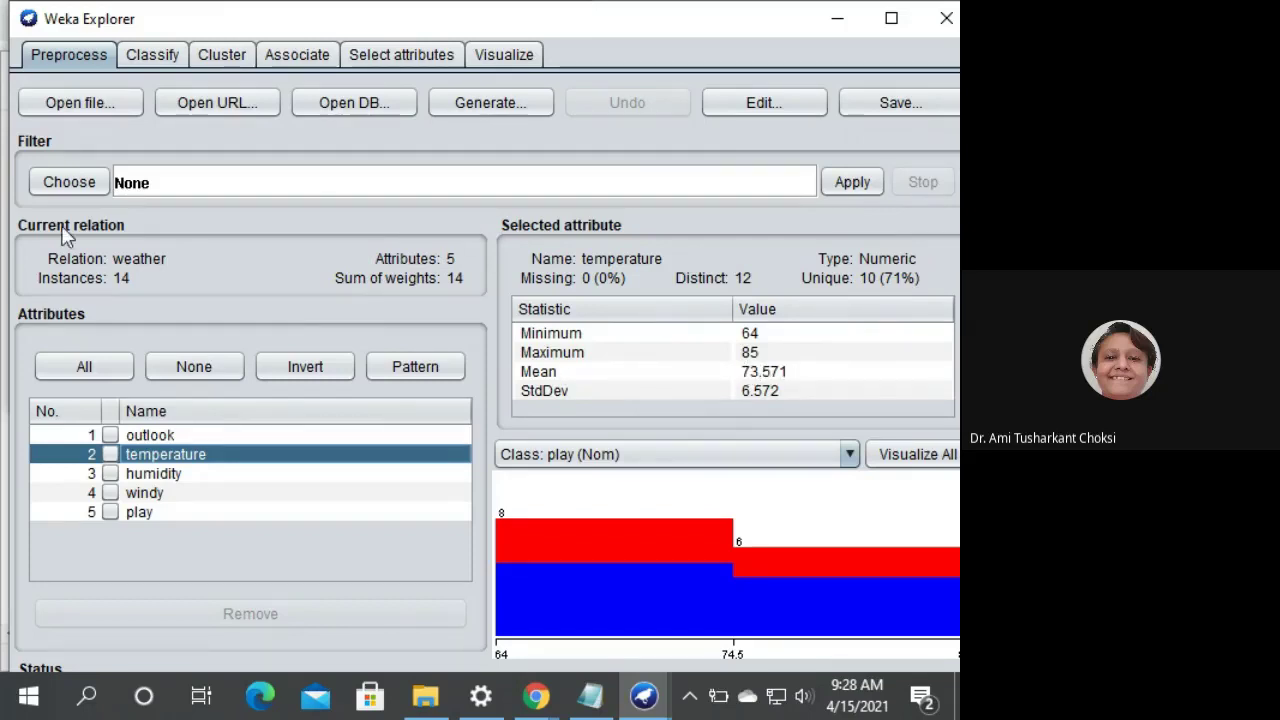
- Choose the Normalize filter from the unsupervised attribute filters
{"action": "left_click", "coordinate": [57, 186]}
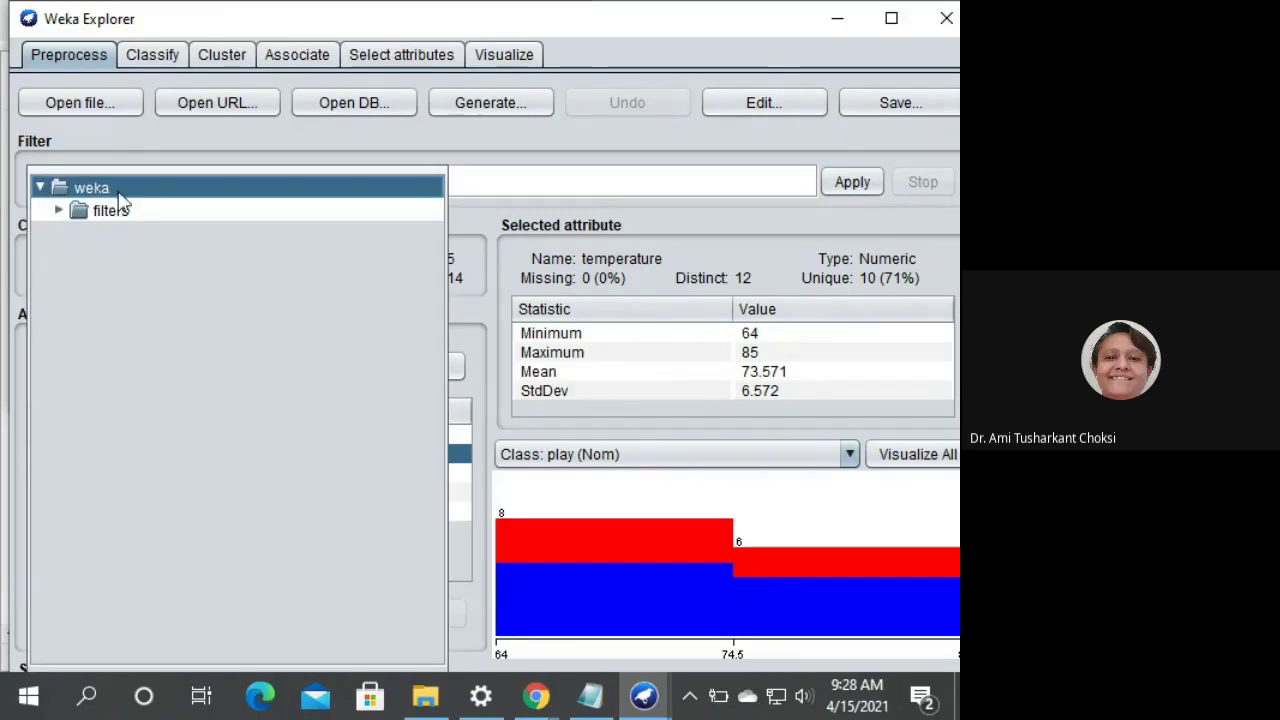
{"action": "left_click", "coordinate": [60, 210]}
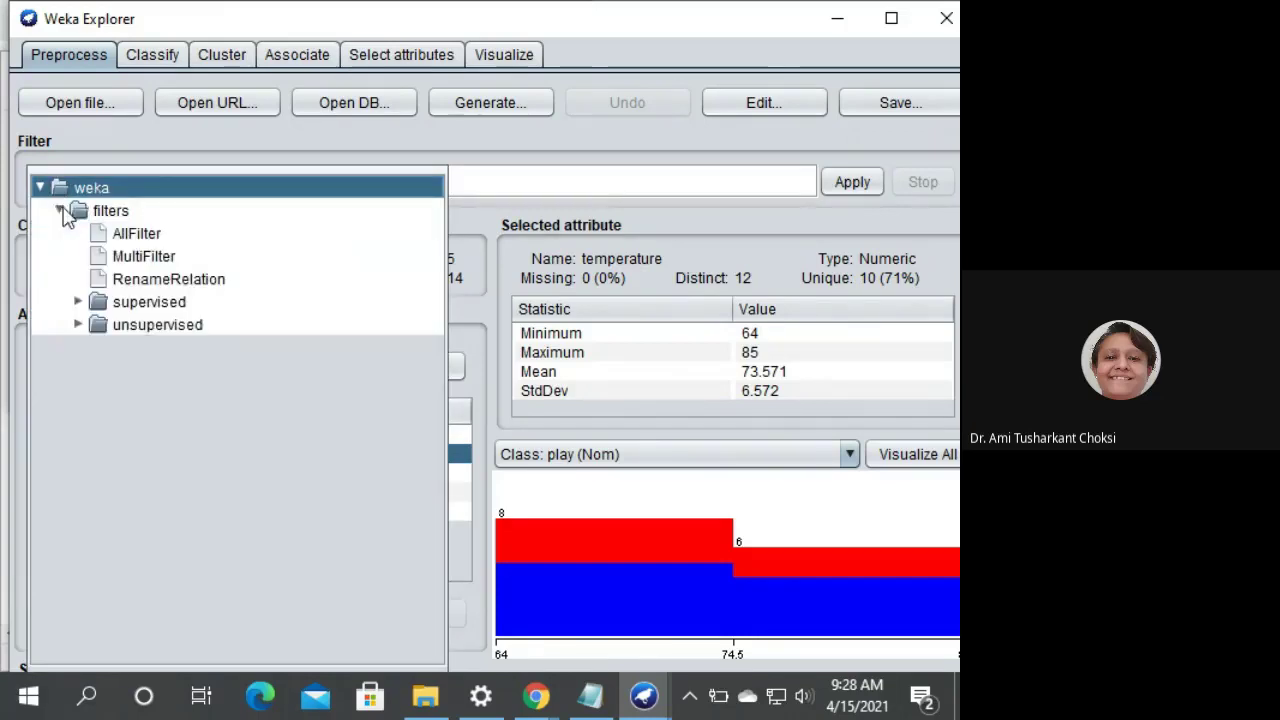
{"action": "left_click", "coordinate": [78, 324]}
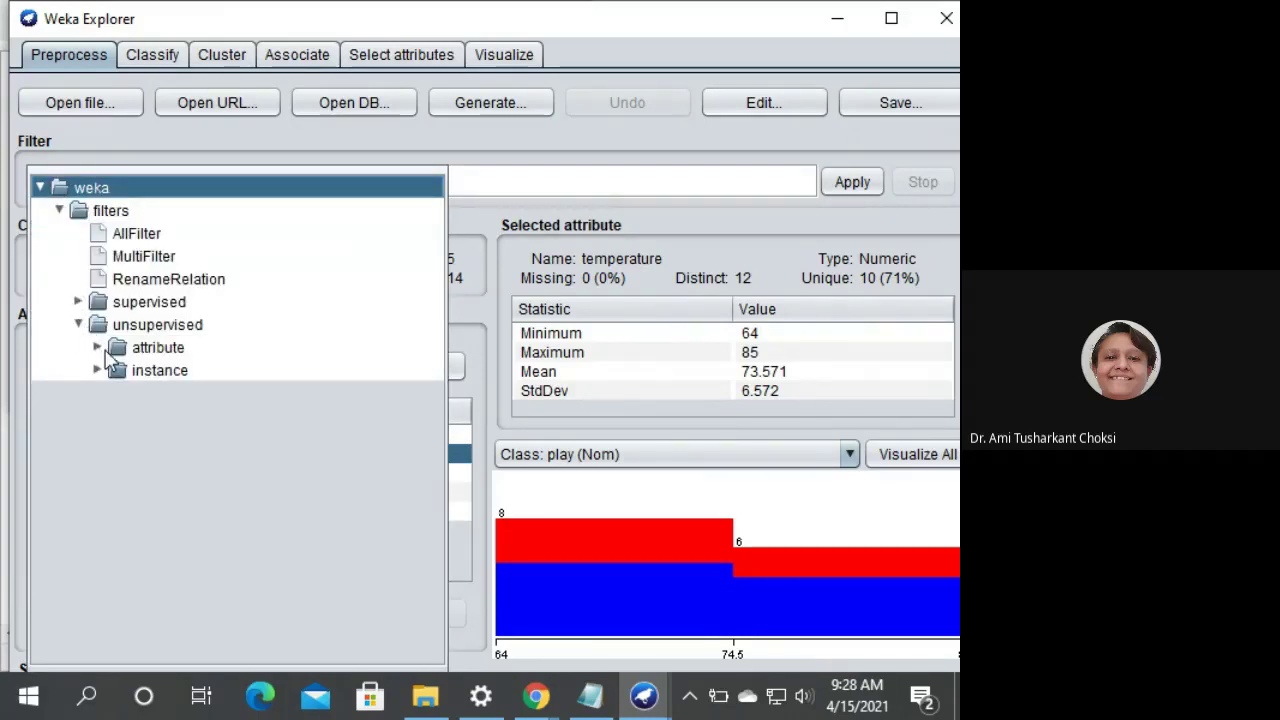
{"action": "left_click", "coordinate": [99, 348]}
{"action": "scroll", "coordinate": [206, 428], "scroll_direction": "down", "scroll_amount": 9}
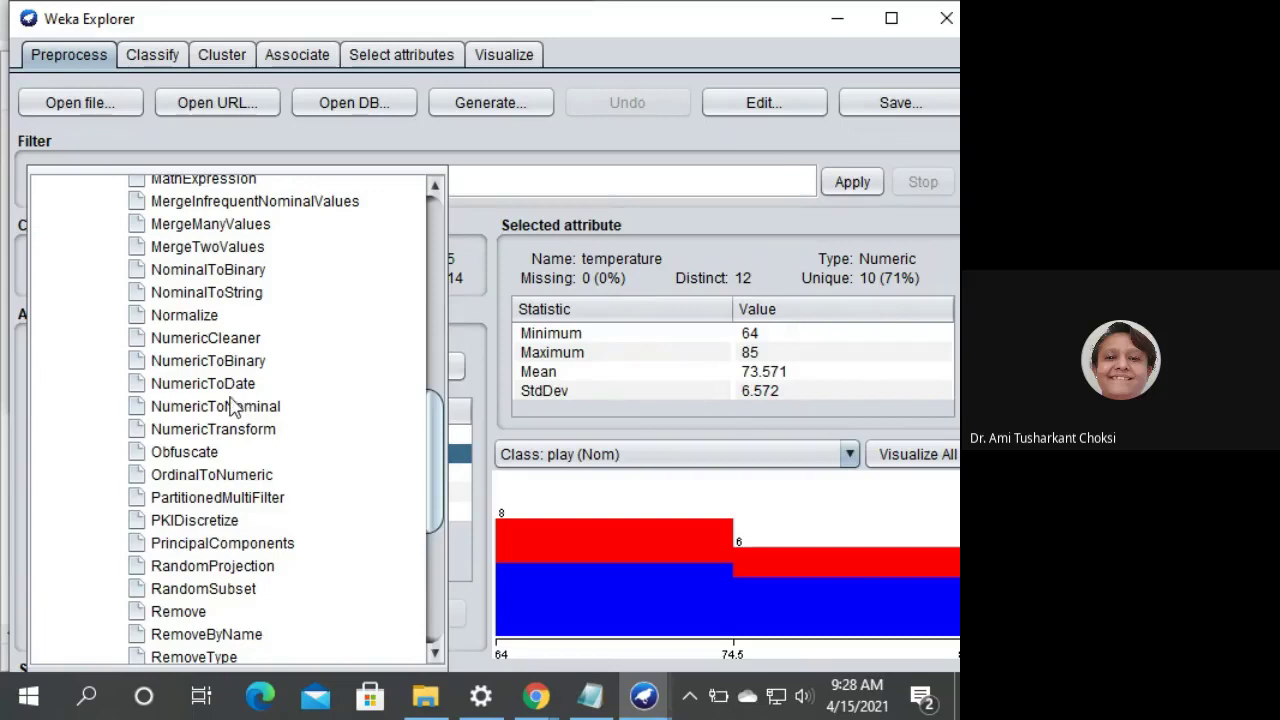
{"action": "mouse_move", "coordinate": [243, 412]}
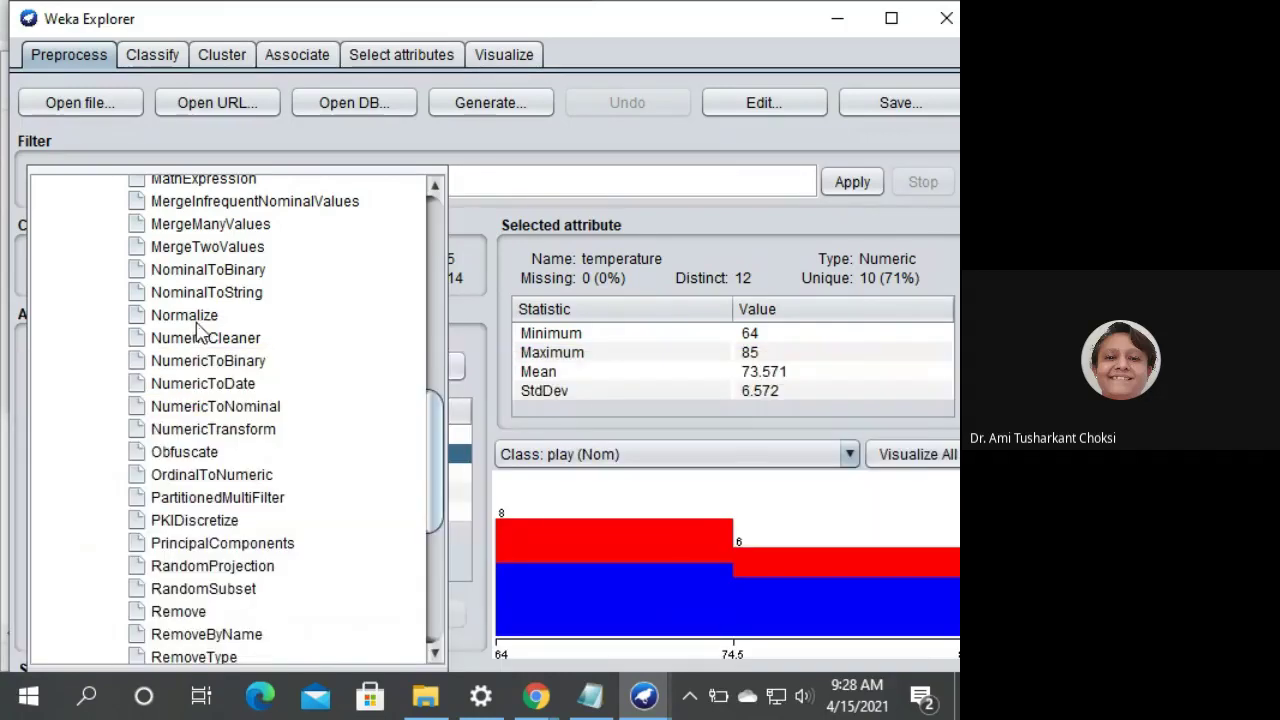
{"action": "mouse_move", "coordinate": [197, 317]}
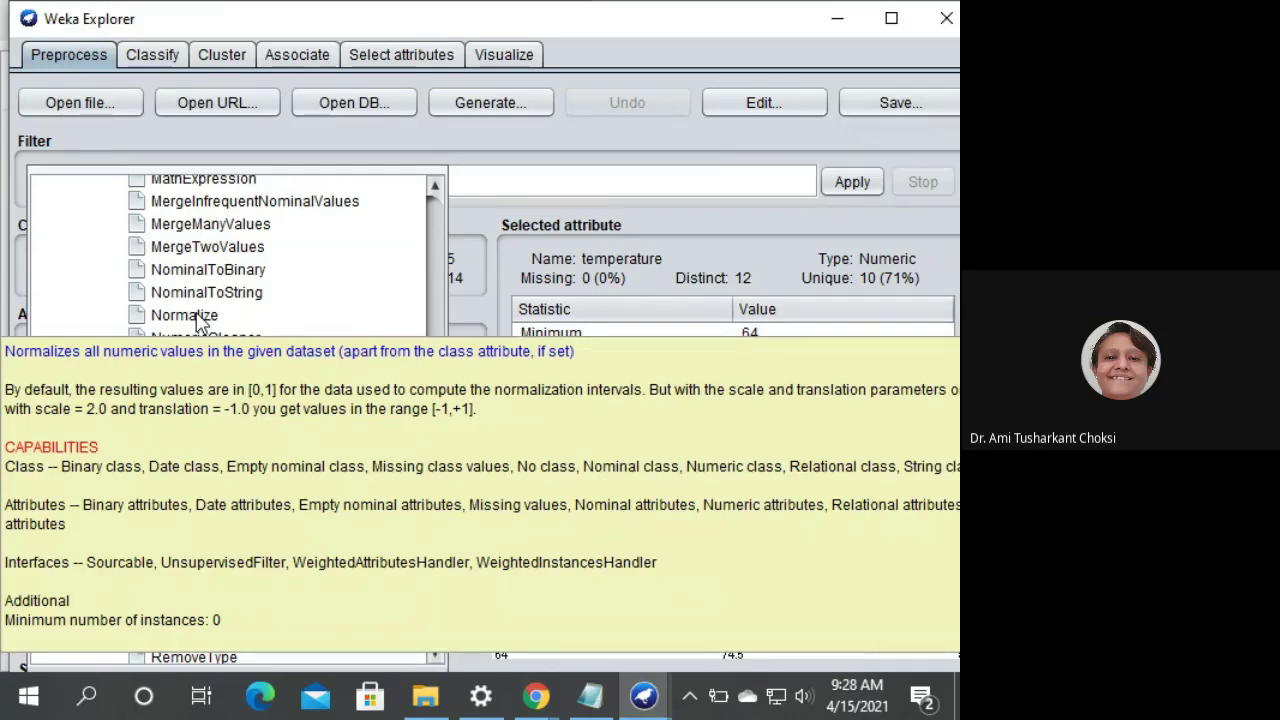
{"action": "left_click", "coordinate": [185, 315]}
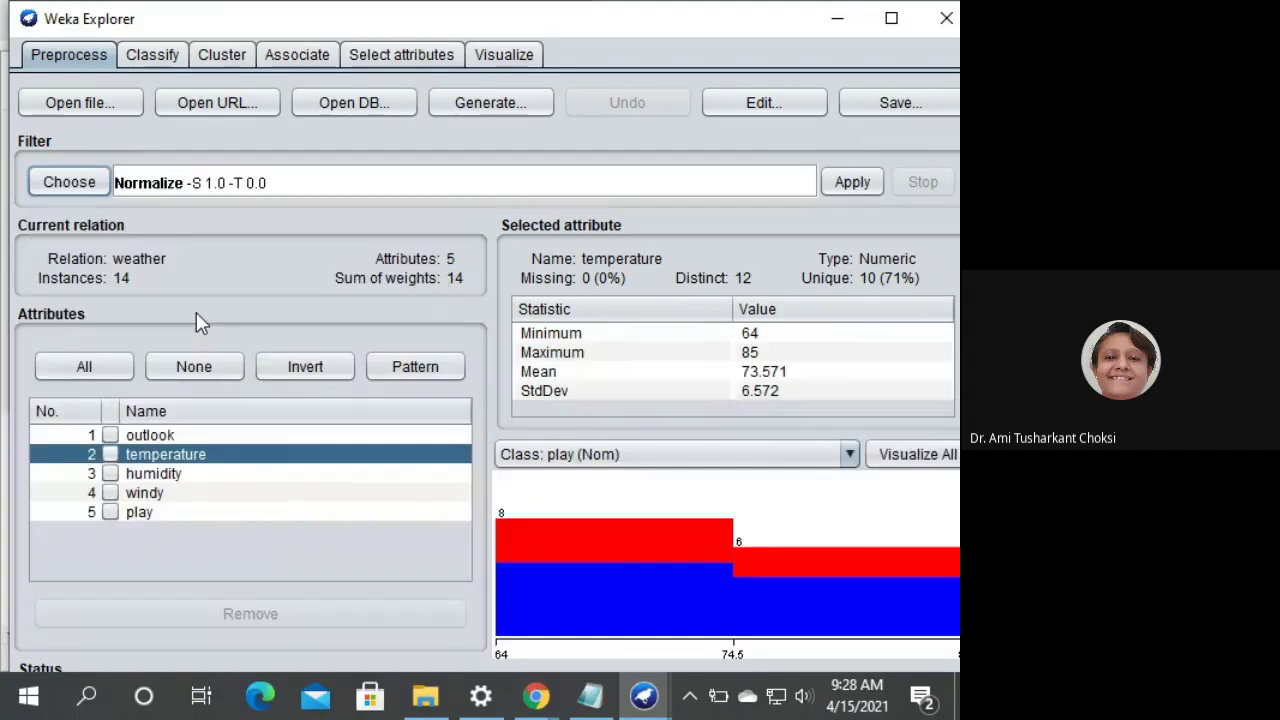
- Open the Normalize filter's options and set the translation to -1
{"action": "left_click", "coordinate": [258, 184]}
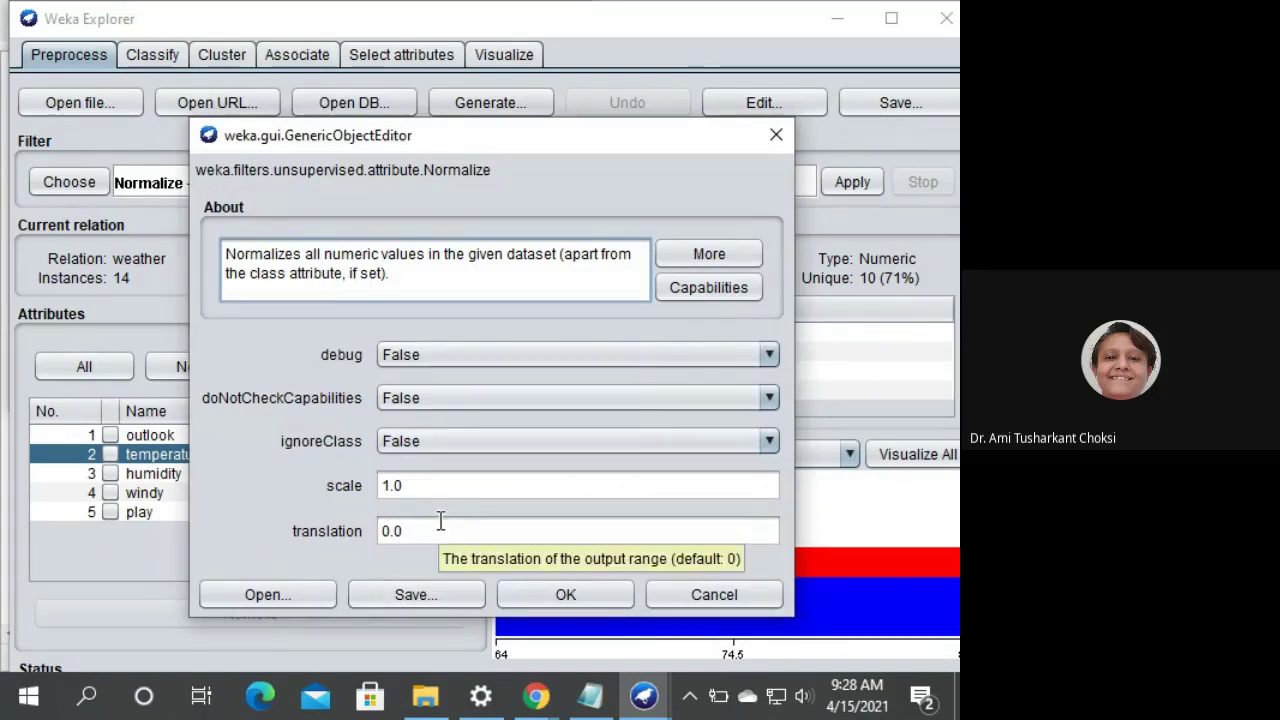
{"action": "left_click", "coordinate": [383, 486]}
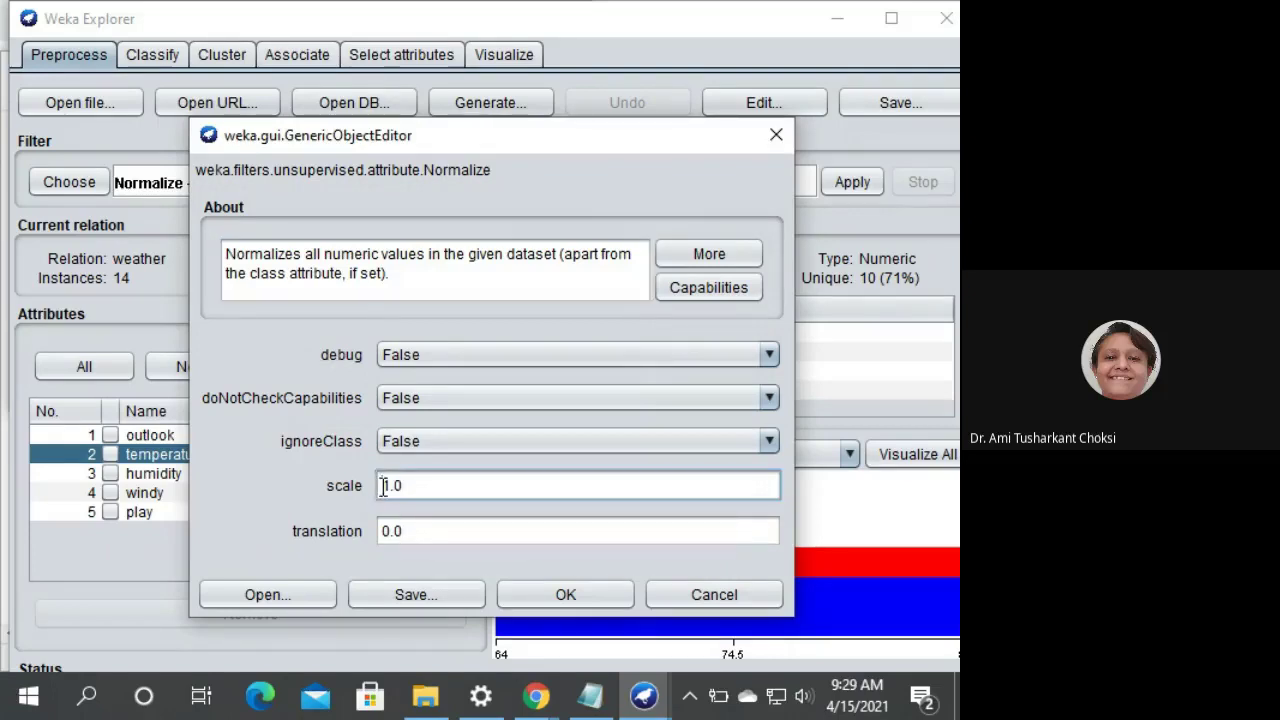
{"action": "type", "text": "-"}
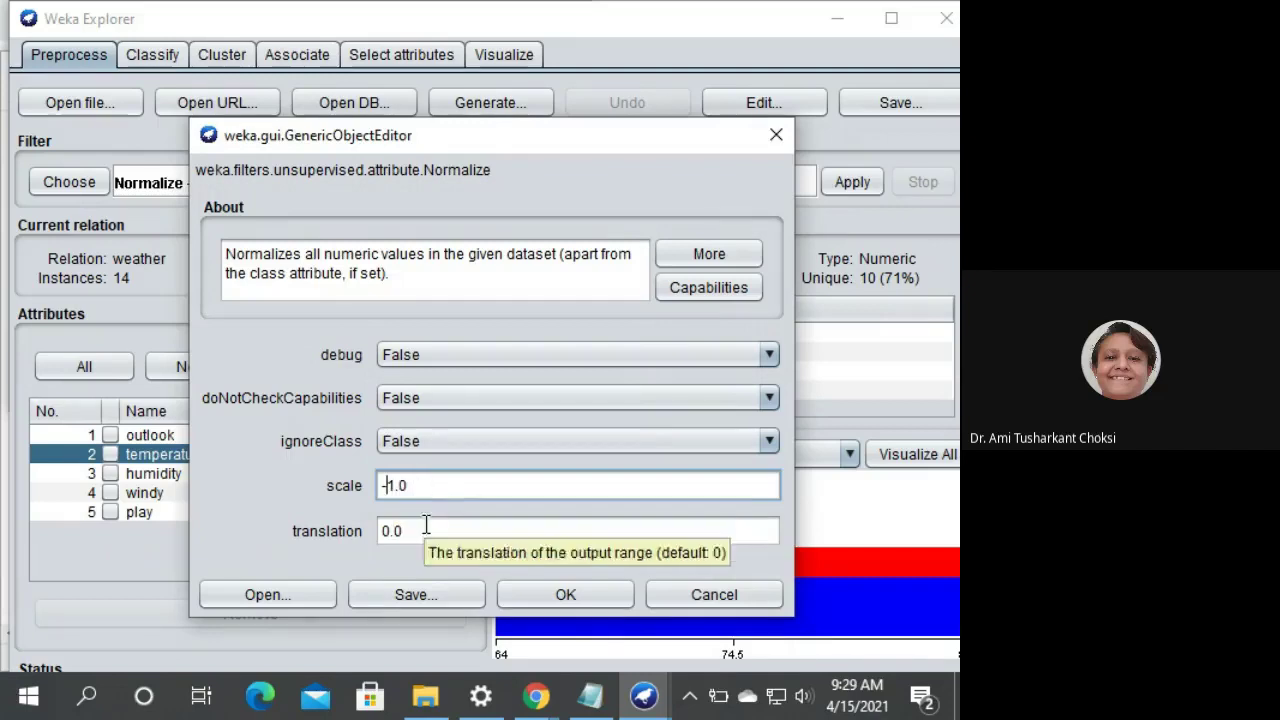
{"action": "key", "text": "BackSpace"}
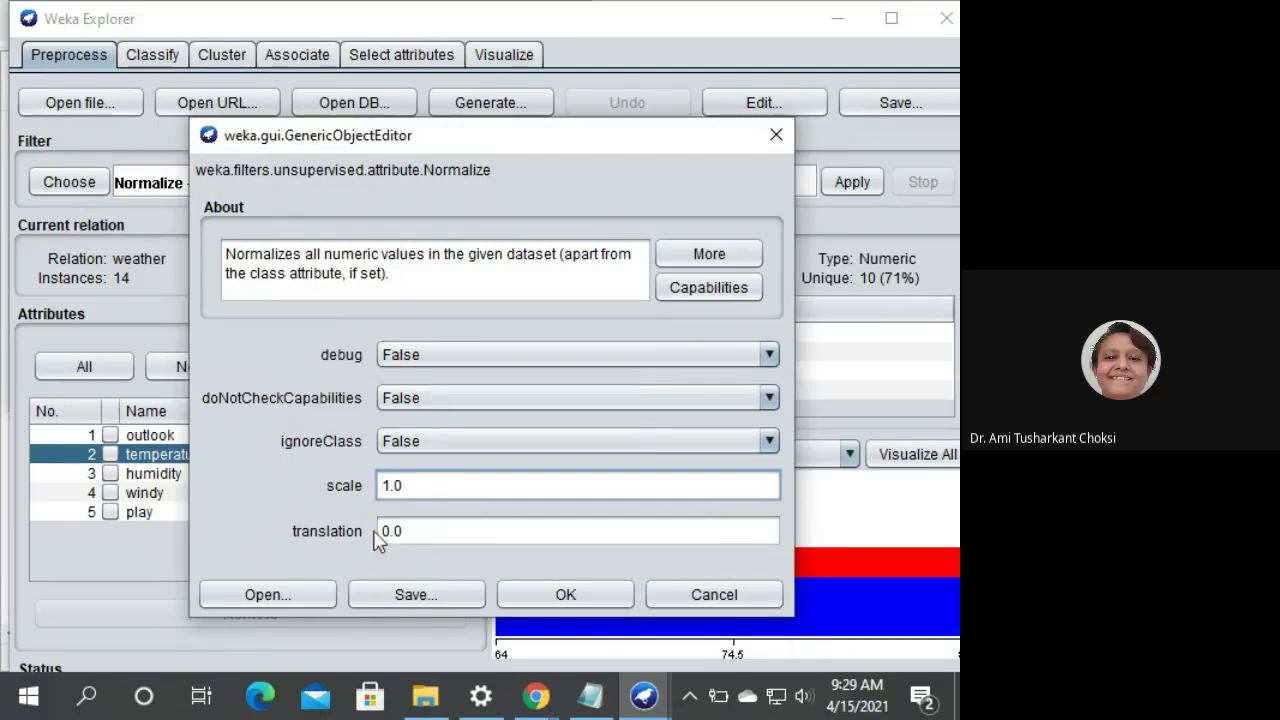
{"action": "double_click", "coordinate": [390, 535]}
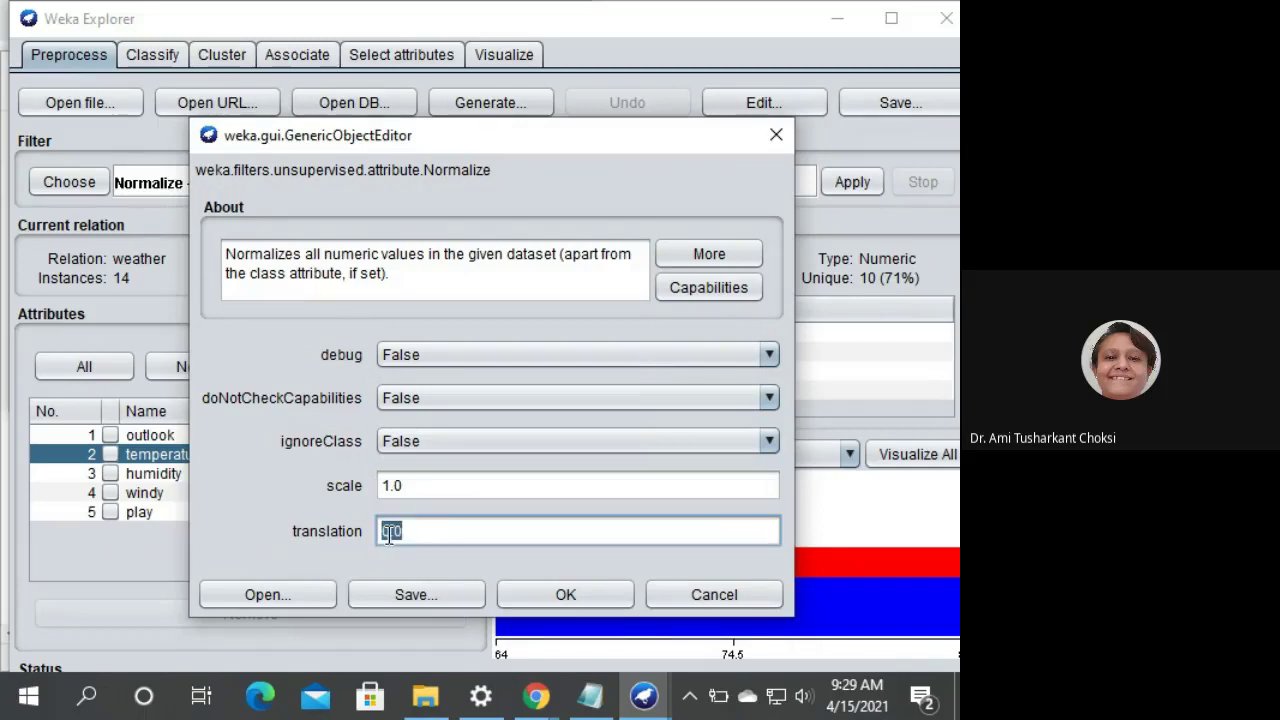
{"action": "type", "text": "-1"}
- Set the Normalize filter's scale to 2 and accept the filter options
{"action": "left_click", "coordinate": [423, 485]}
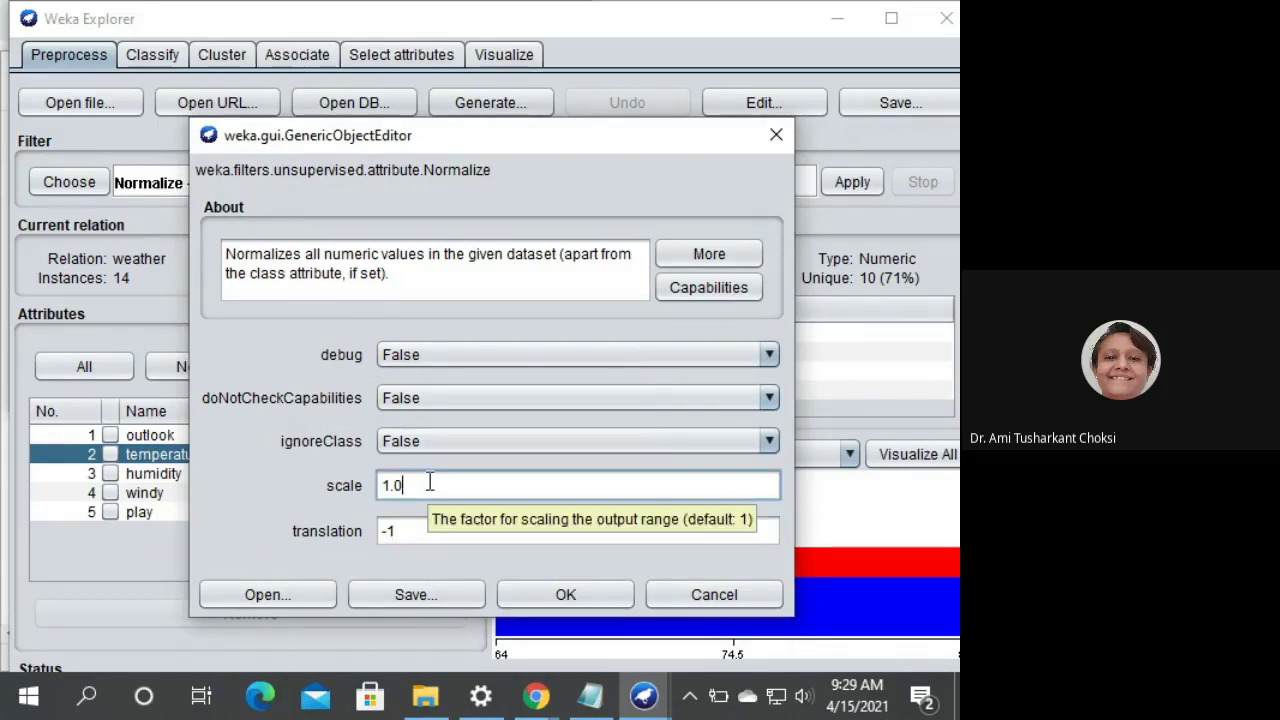
{"action": "key", "text": "BackSpace"}
{"action": "key", "text": "BackSpace"}
{"action": "type", "text": "2"}
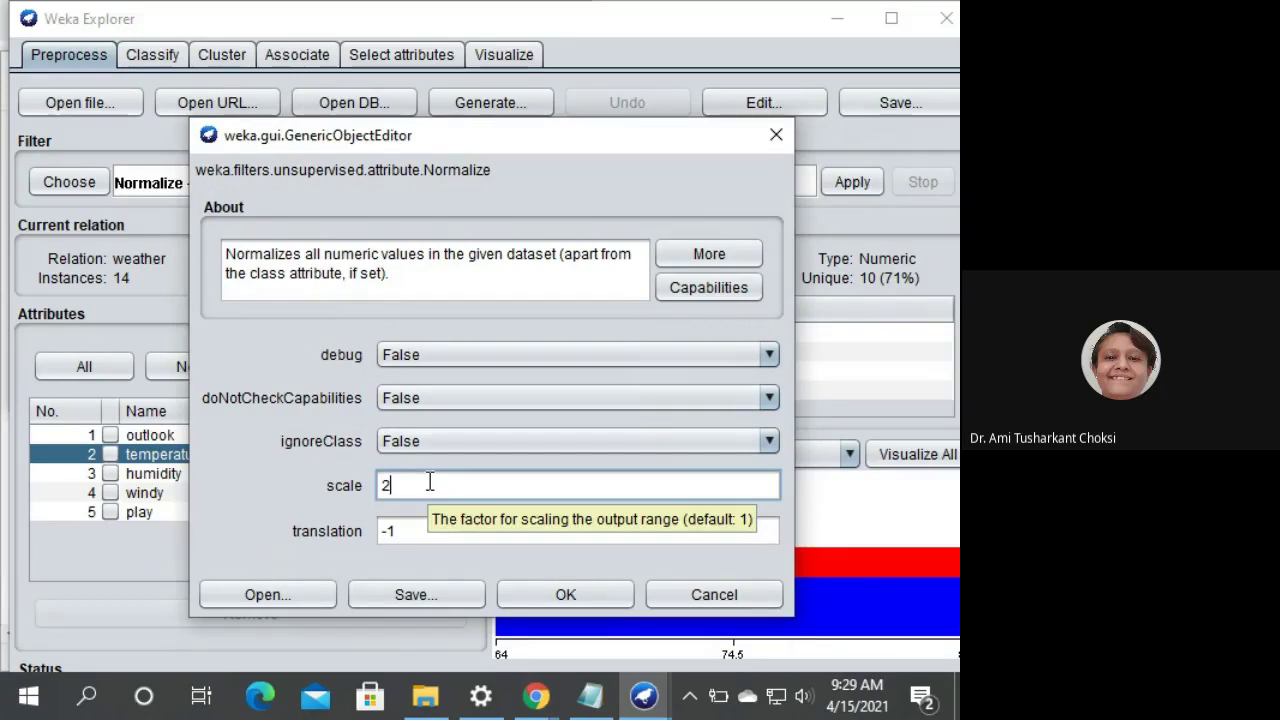
{"action": "left_click", "coordinate": [409, 533]}
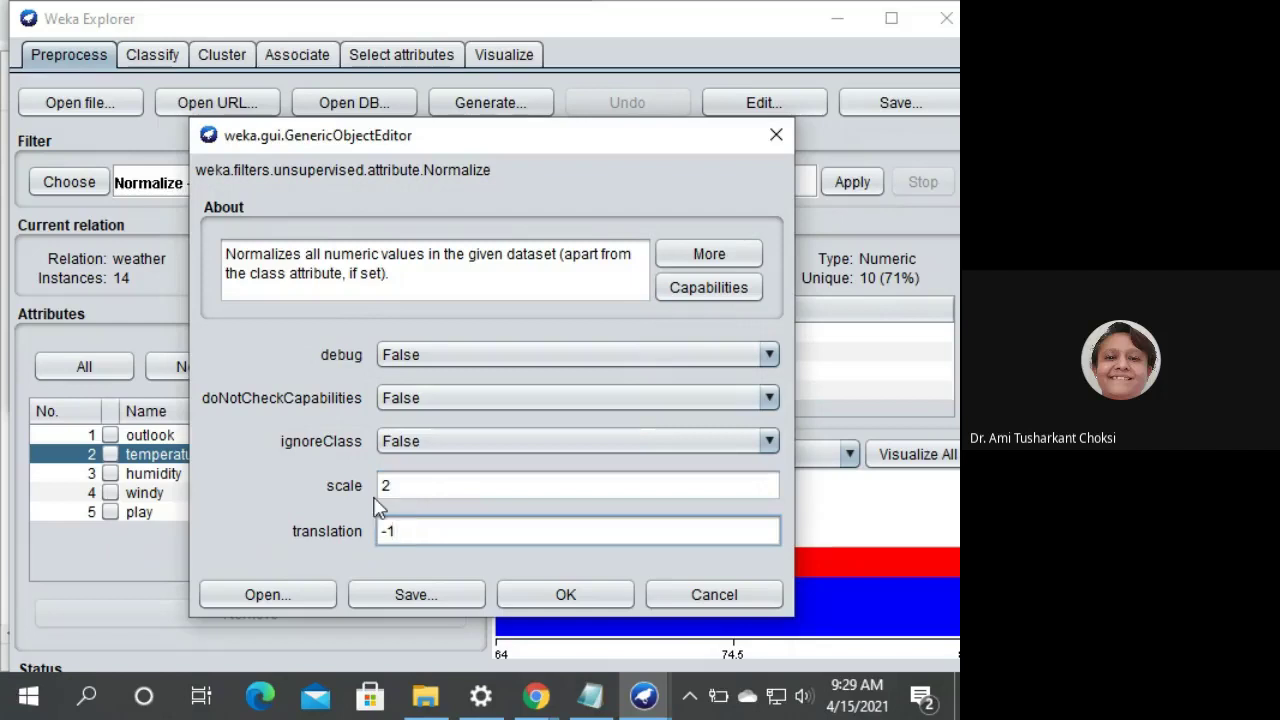
{"action": "left_click", "coordinate": [421, 490]}
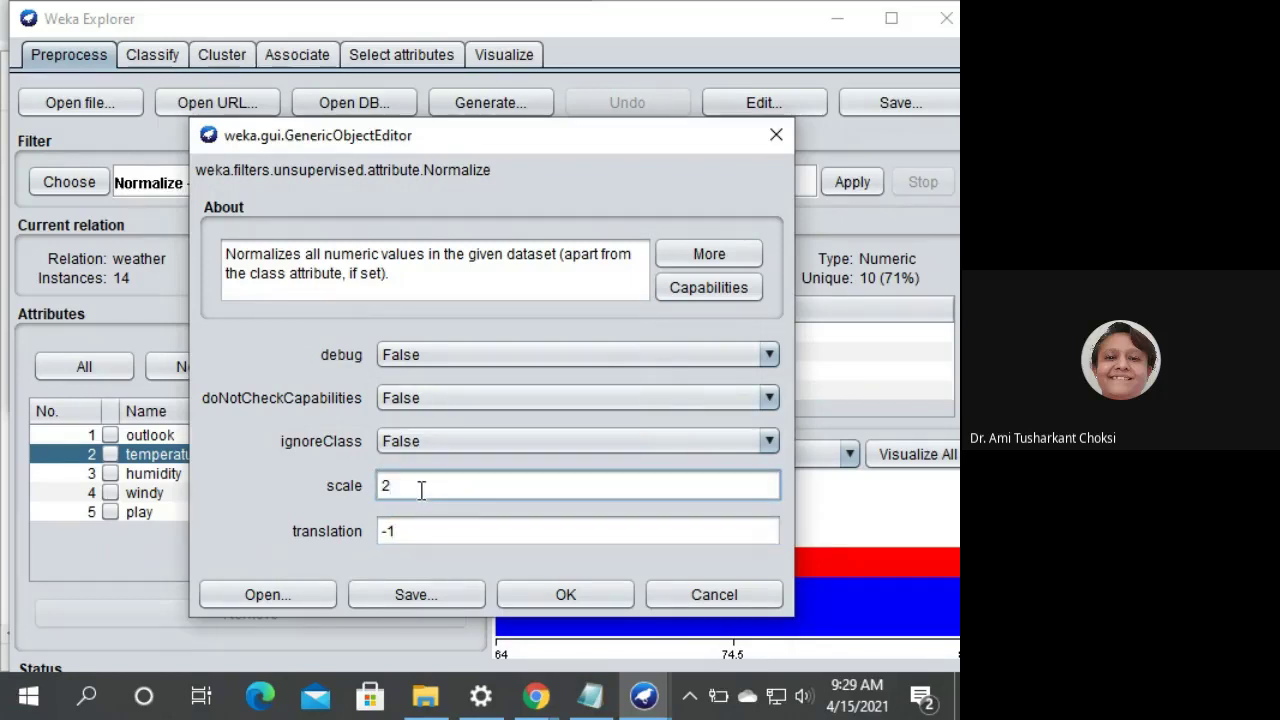
{"action": "left_click", "coordinate": [566, 596]}
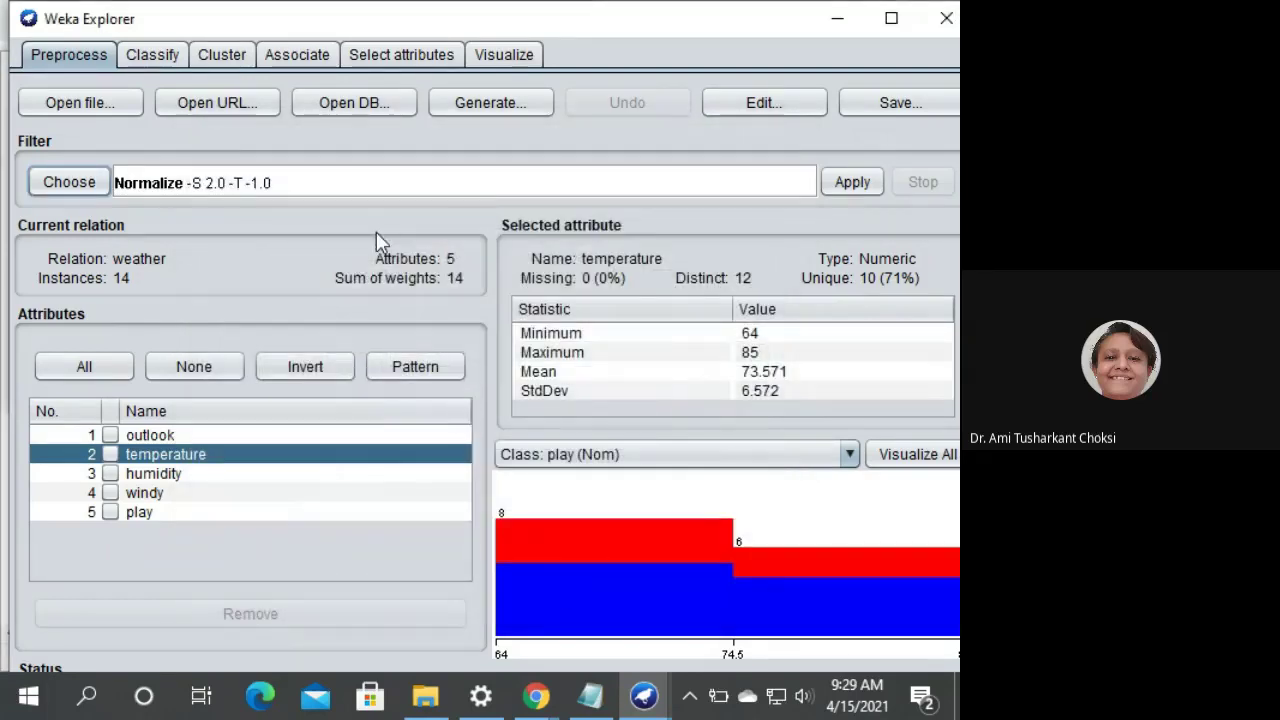
- Look over the original weather data in the data editor, close it and apply the Normalize filter to the dataset
{"action": "left_click", "coordinate": [730, 110]}
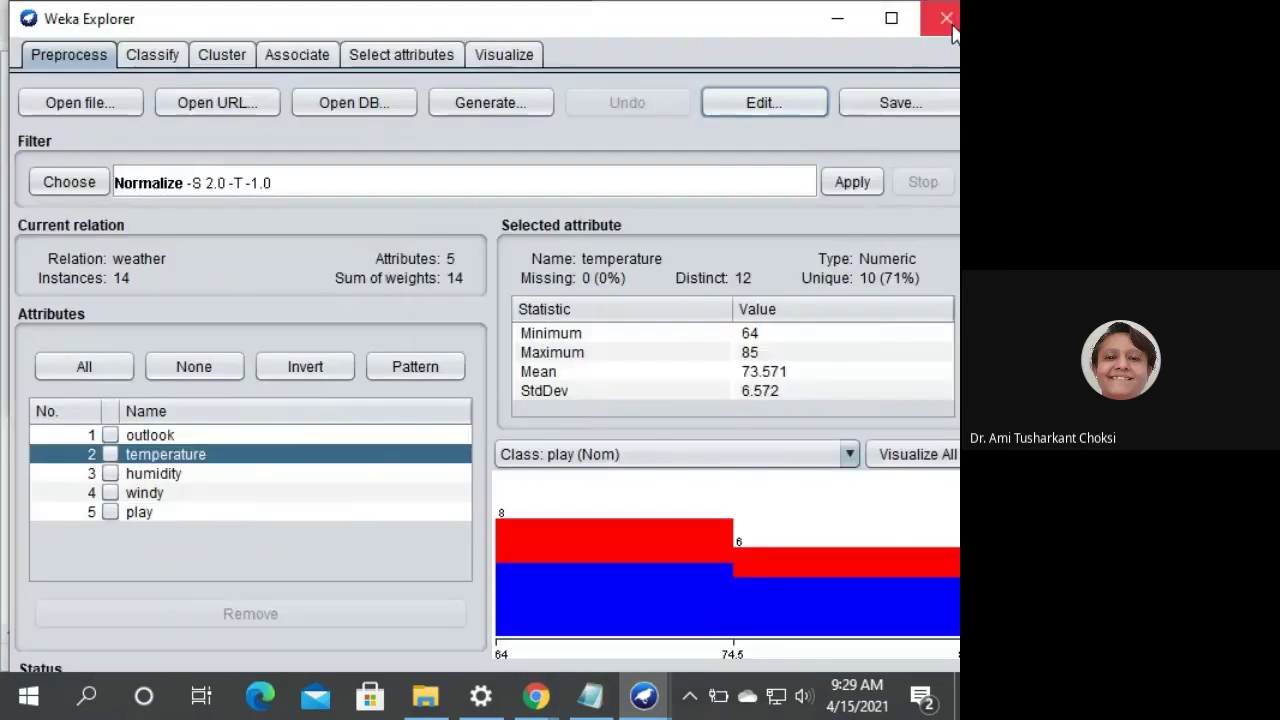
{"action": "left_click", "coordinate": [953, 20]}
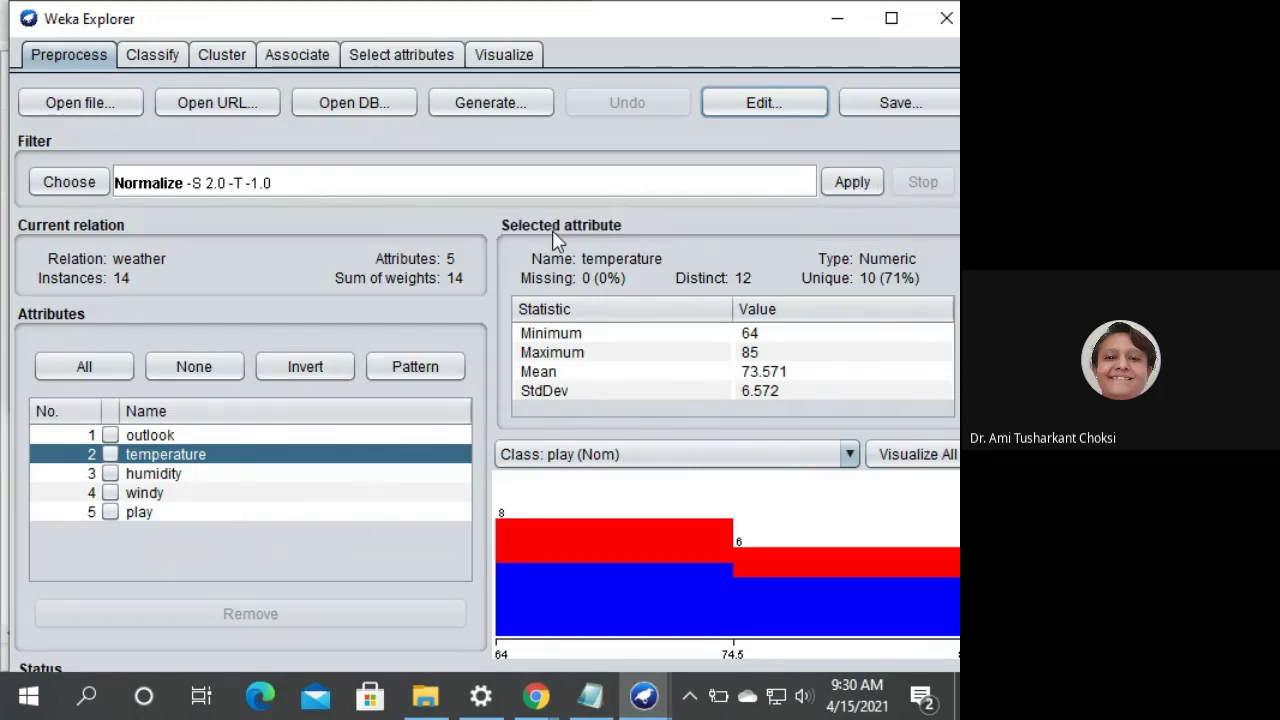
{"action": "left_click", "coordinate": [852, 183]}
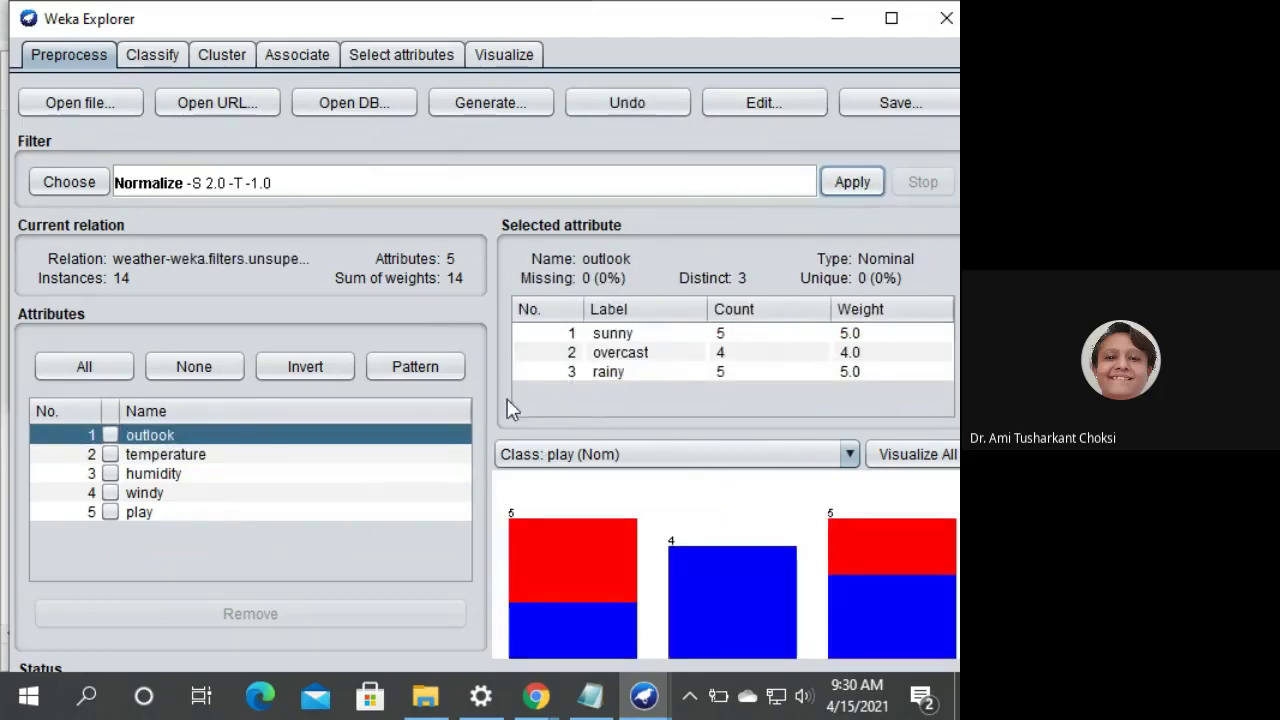
- Examine the minimum and maximum values of the normalized temperature and humidity attributes
{"action": "left_click", "coordinate": [200, 464]}
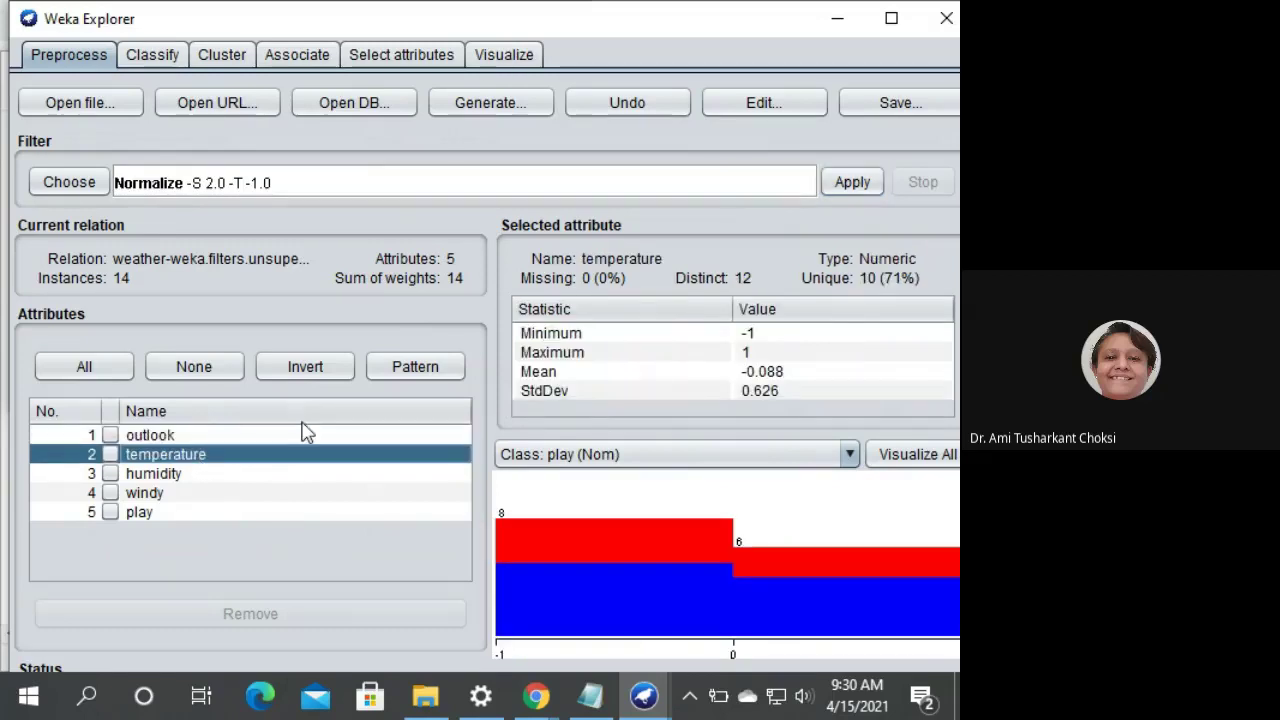
{"action": "left_click", "coordinate": [606, 336]}
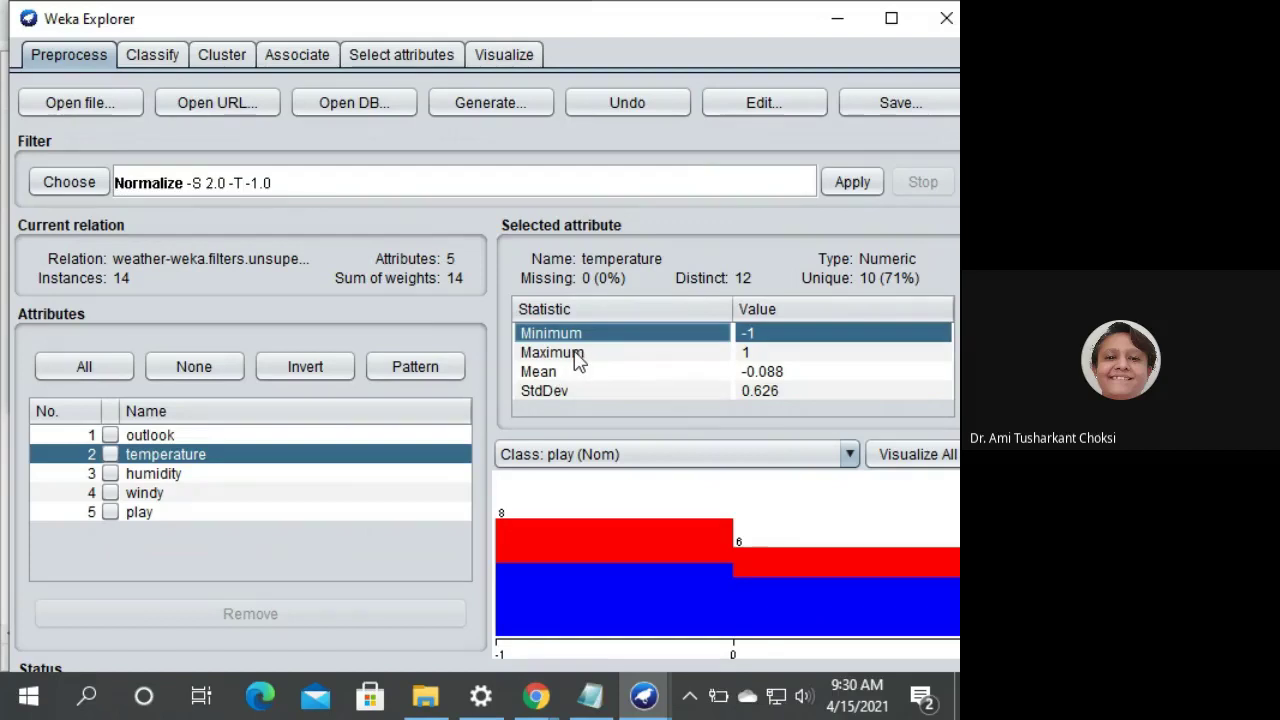
{"action": "left_click", "coordinate": [578, 356]}
{"action": "left_click", "coordinate": [162, 474]}
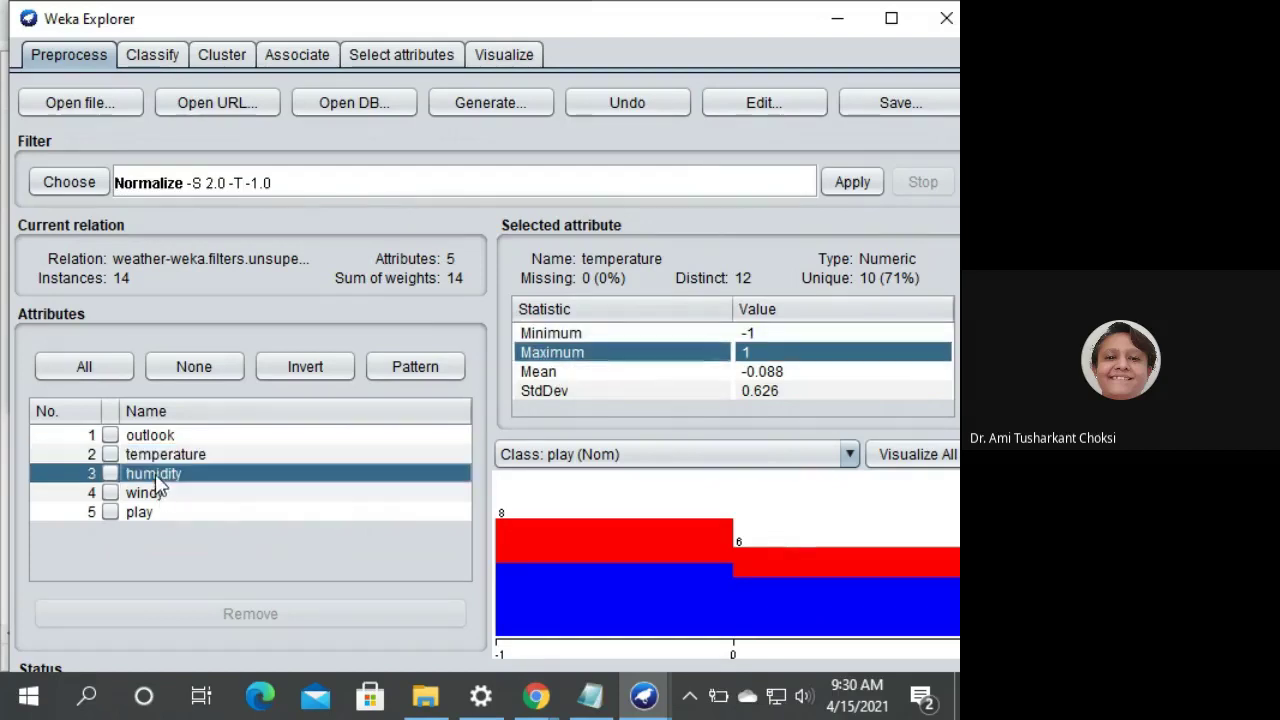
{"action": "left_click", "coordinate": [774, 337]}
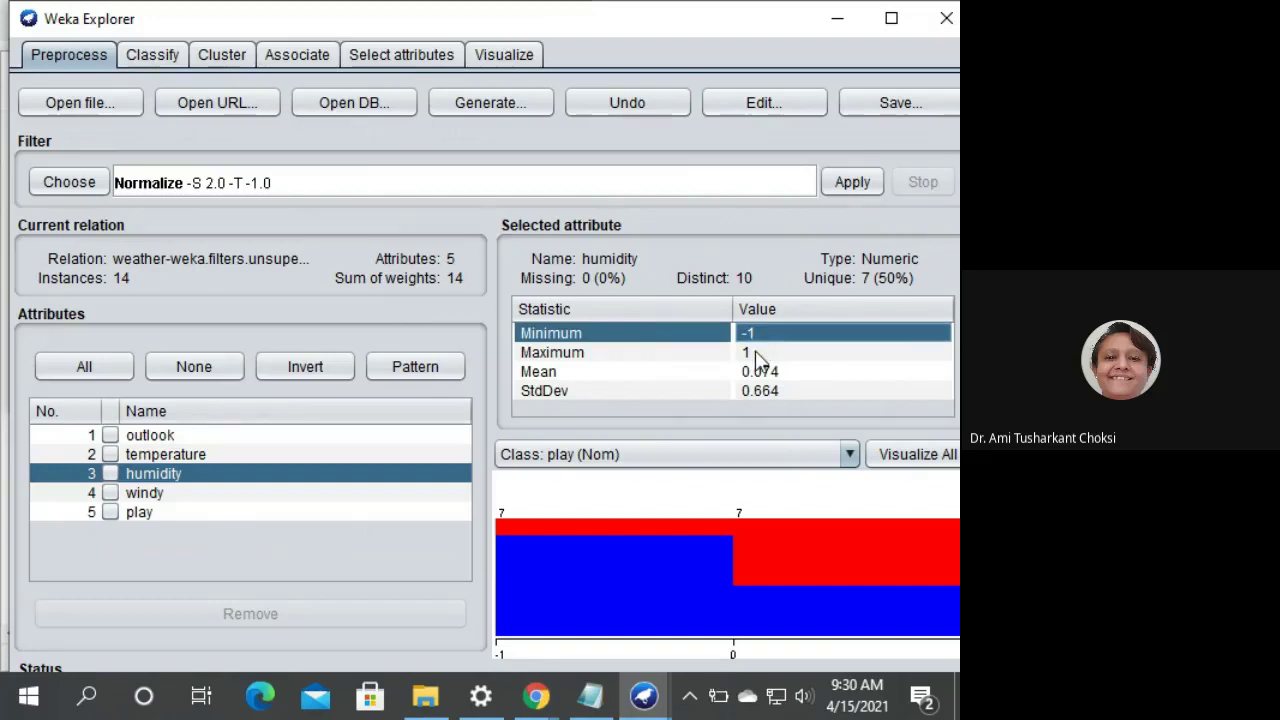
{"action": "left_click", "coordinate": [756, 352]}
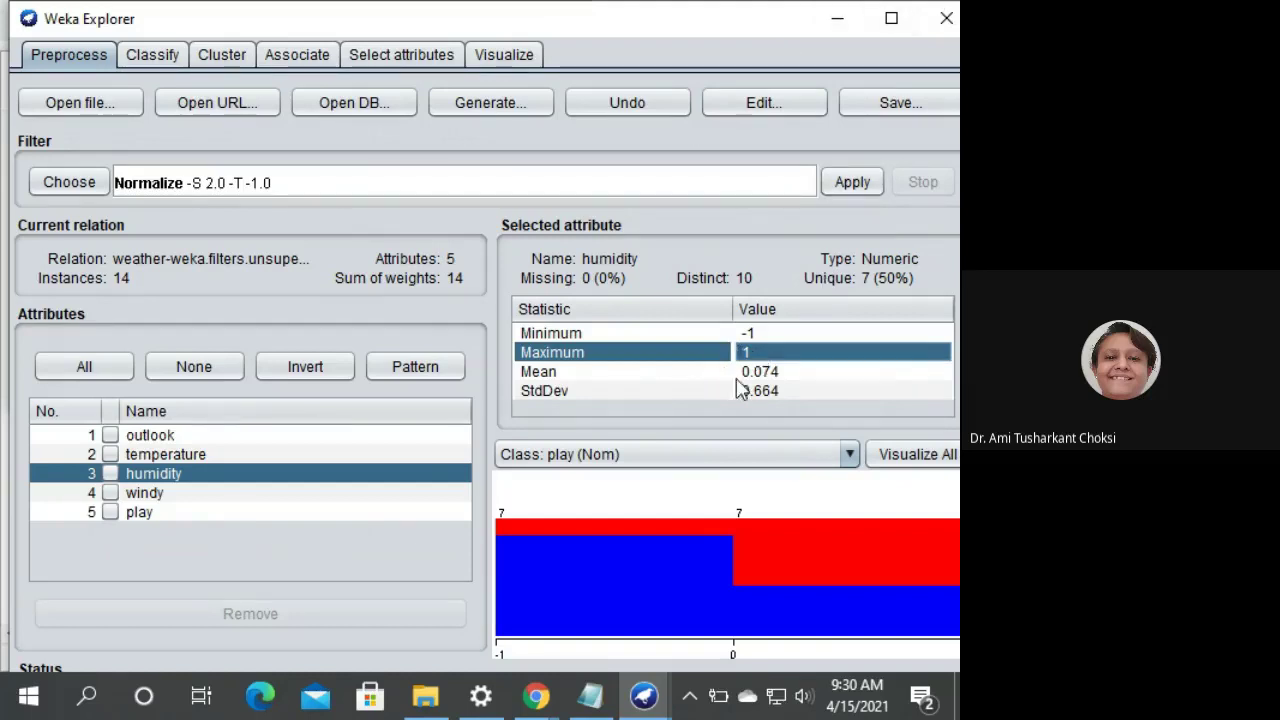
- Inspect the rows holding the lowest and highest normalized temperature in the data editor and close it
{"action": "left_click", "coordinate": [755, 102]}
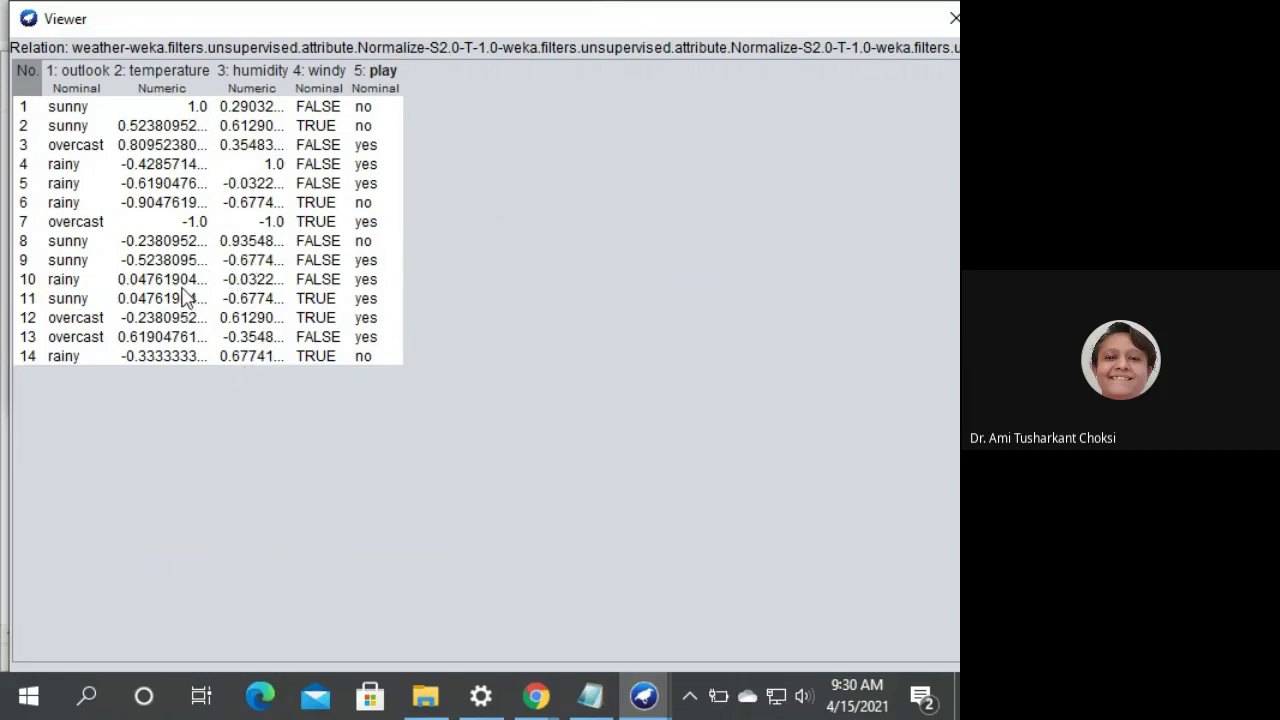
{"action": "left_click", "coordinate": [183, 229]}
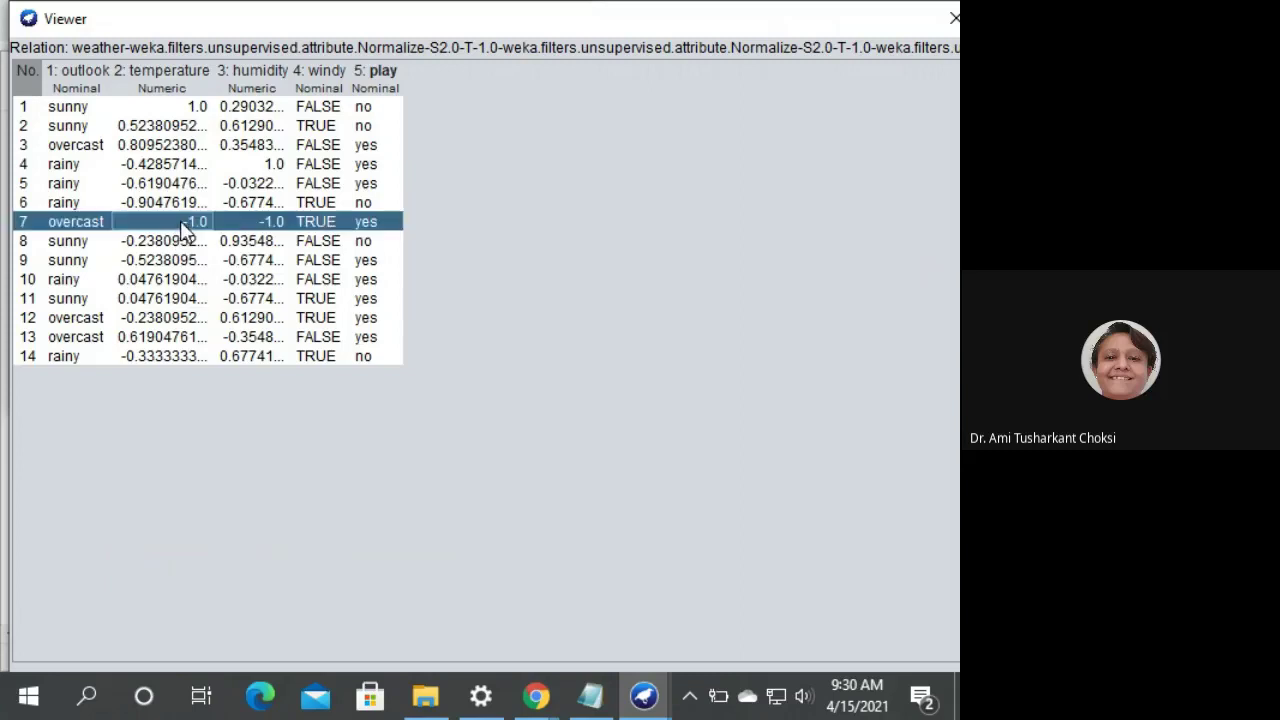
{"action": "left_click", "coordinate": [184, 108]}
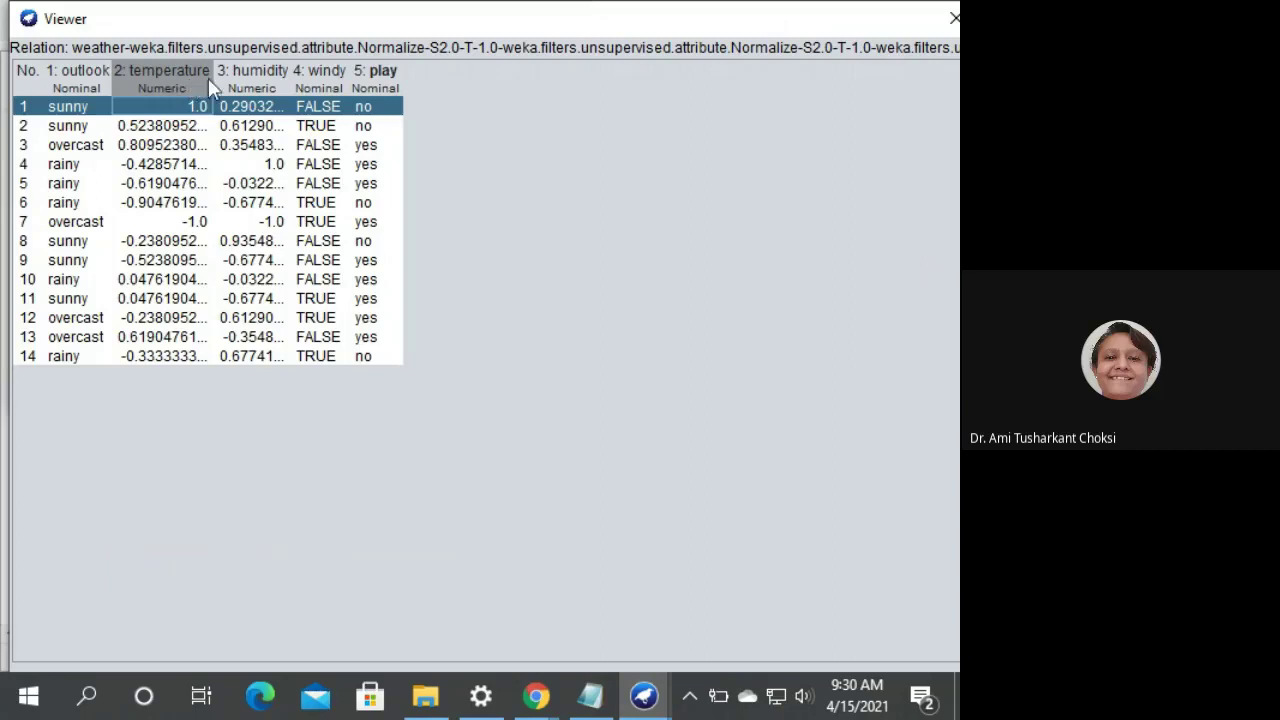
{"action": "left_click", "coordinate": [952, 18]}
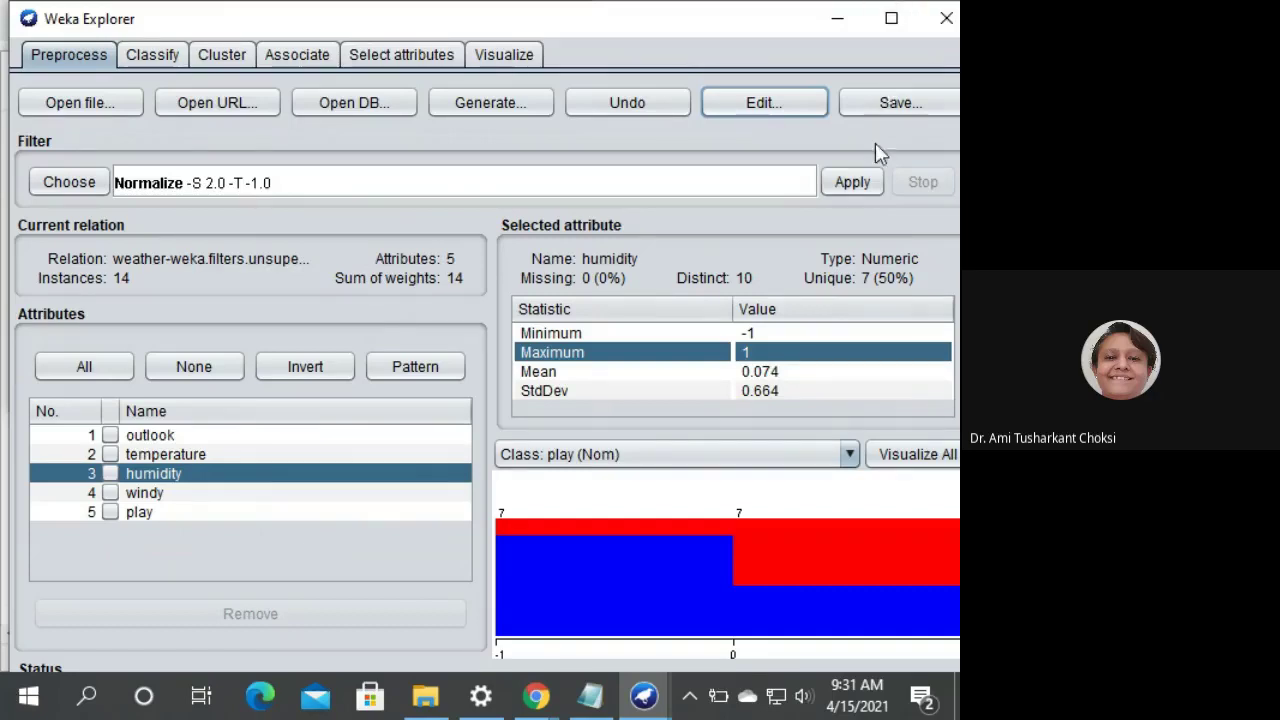
- Start saving the normalized dataset under the file name Normalizeweather.numeric.arff
{"action": "left_click", "coordinate": [886, 108]}
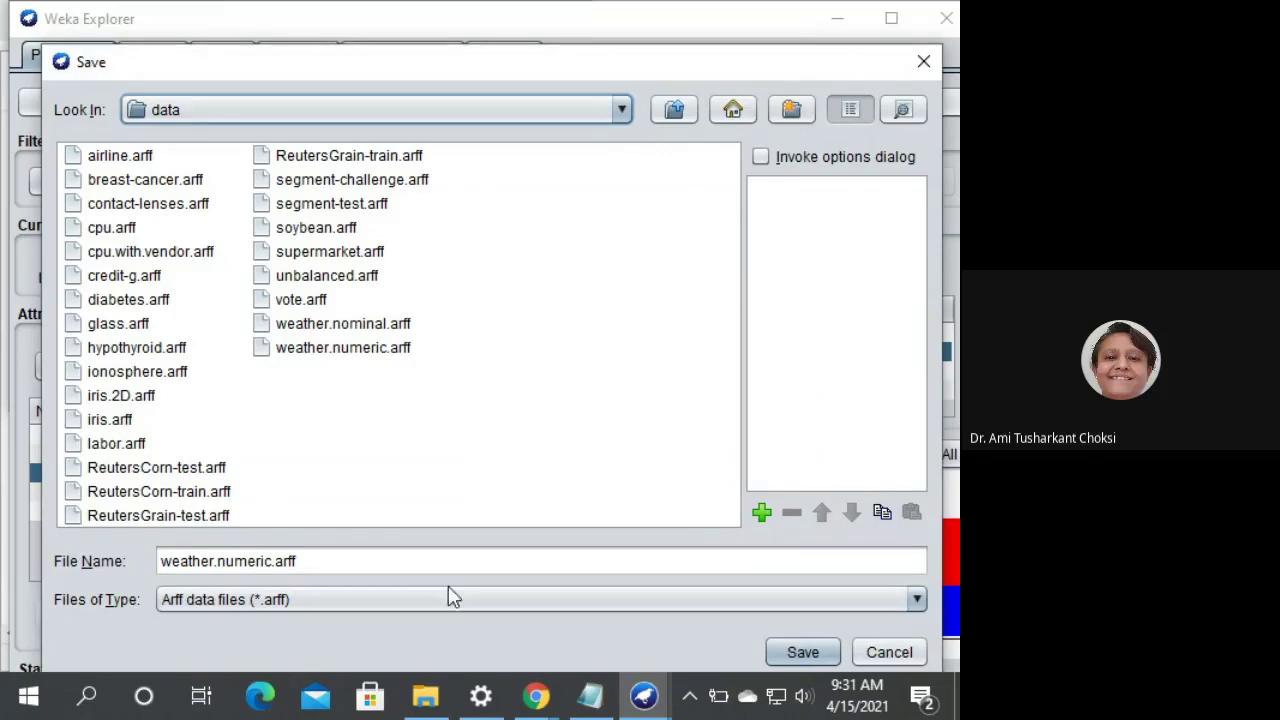
{"action": "left_click", "coordinate": [329, 562]}
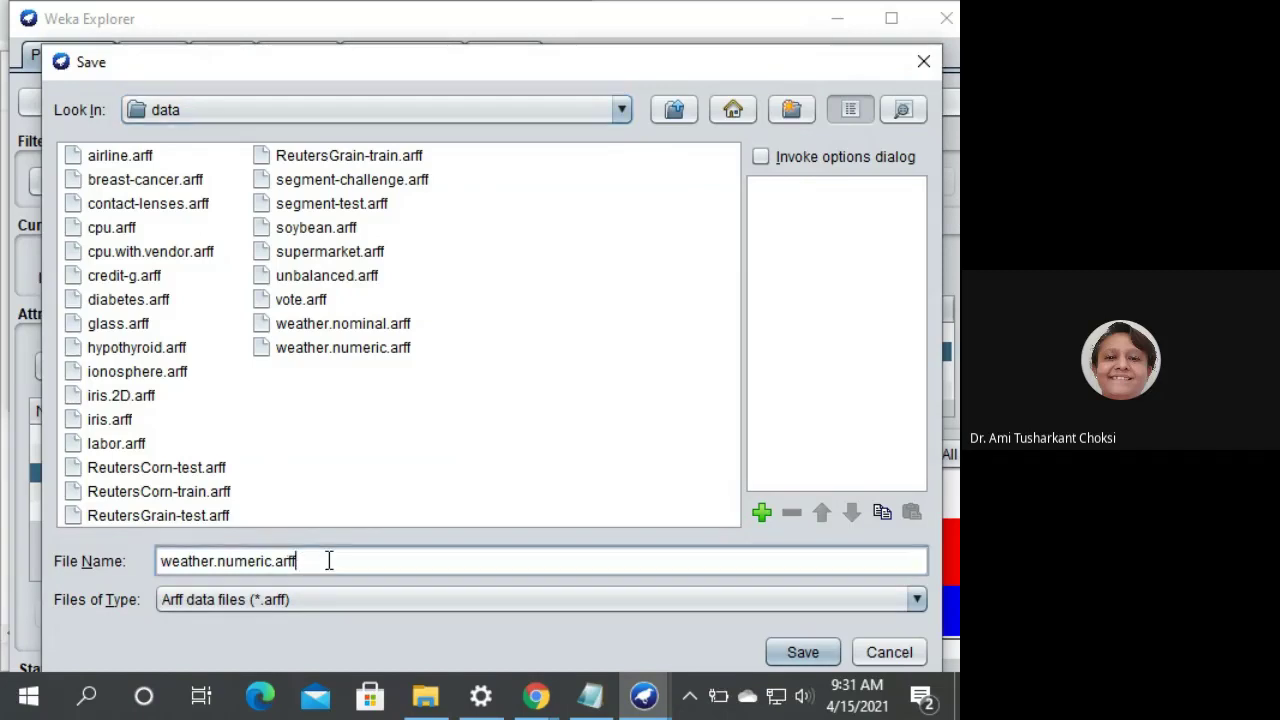
{"action": "key", "text": "Left"}
{"action": "key", "text": "Left"}
{"action": "key", "text": "Left"}
{"action": "key", "text": "Left"}
{"action": "key", "text": "Left"}
{"action": "key", "text": "Left"}
{"action": "key", "text": "Left"}
{"action": "key", "text": "Left"}
{"action": "key", "text": "Left"}
{"action": "key", "text": "Left"}
{"action": "key", "text": "Left"}
{"action": "type", "text": "Norma"}
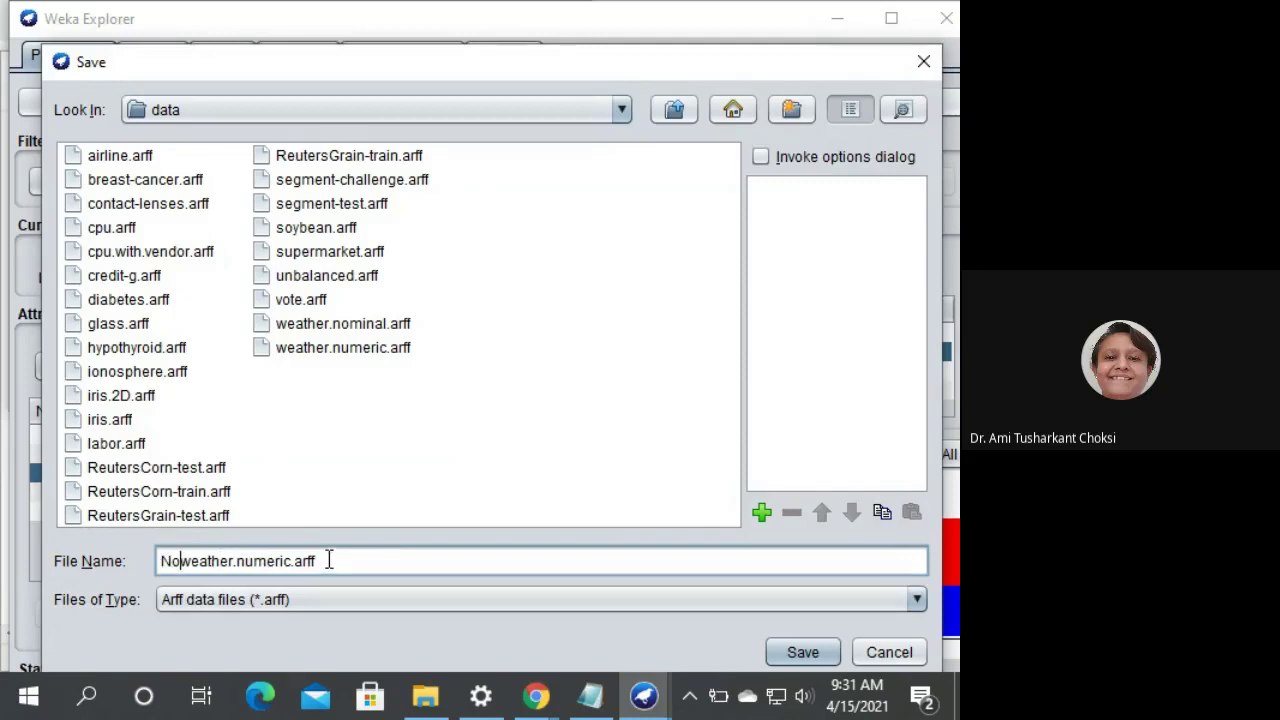
{"action": "type", "text": "lize"}
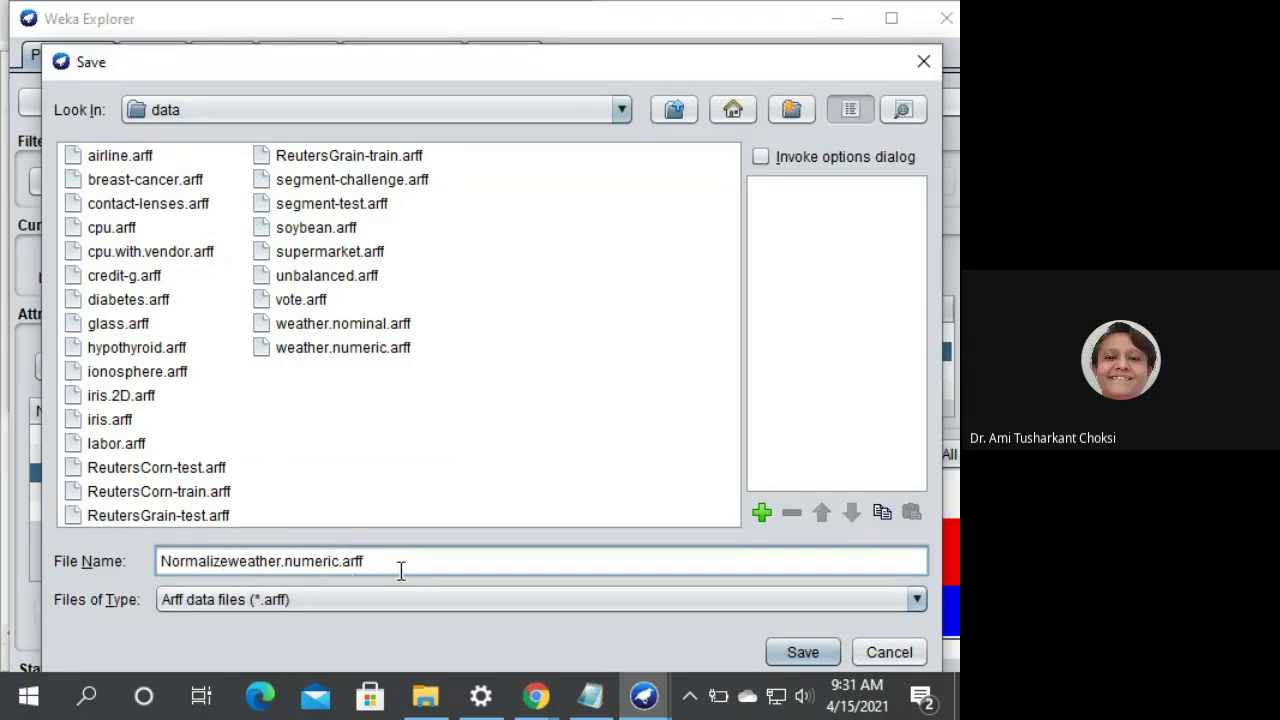
- Try to create a new folder inside the Weka-3-8-5 folder and cancel saving the dataset
{"action": "left_click", "coordinate": [670, 112]}
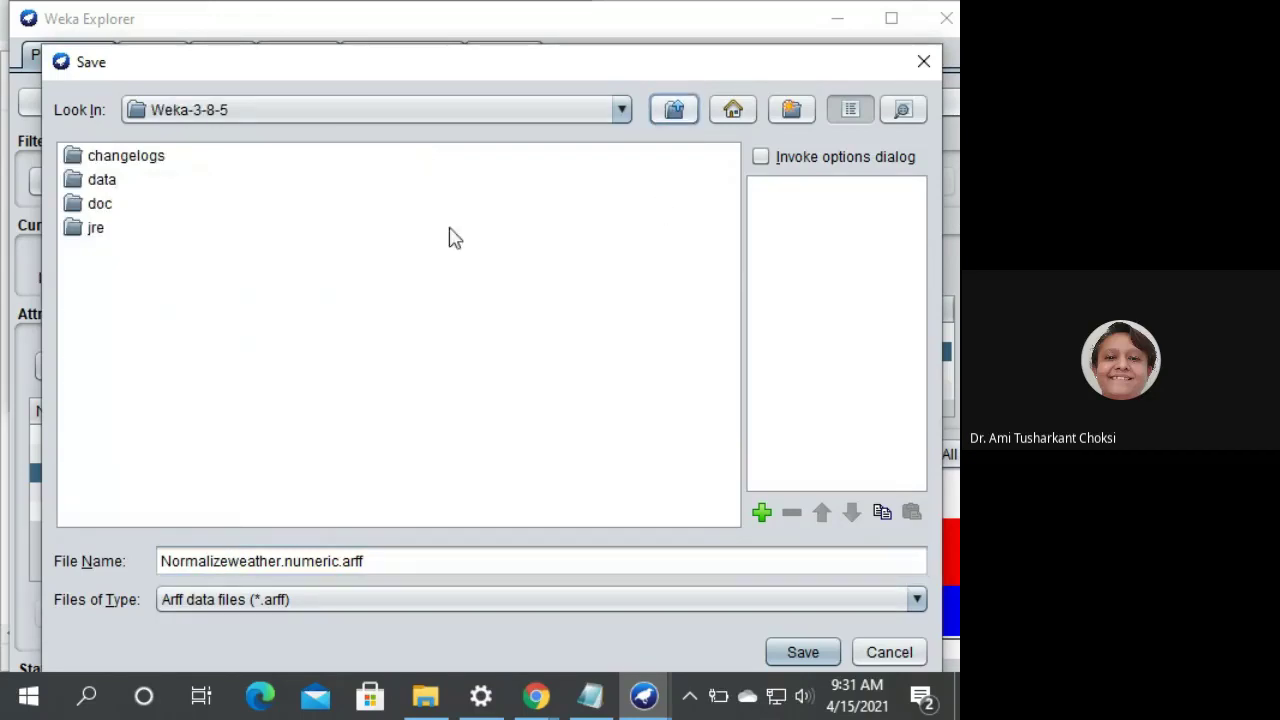
{"action": "left_click", "coordinate": [797, 119]}
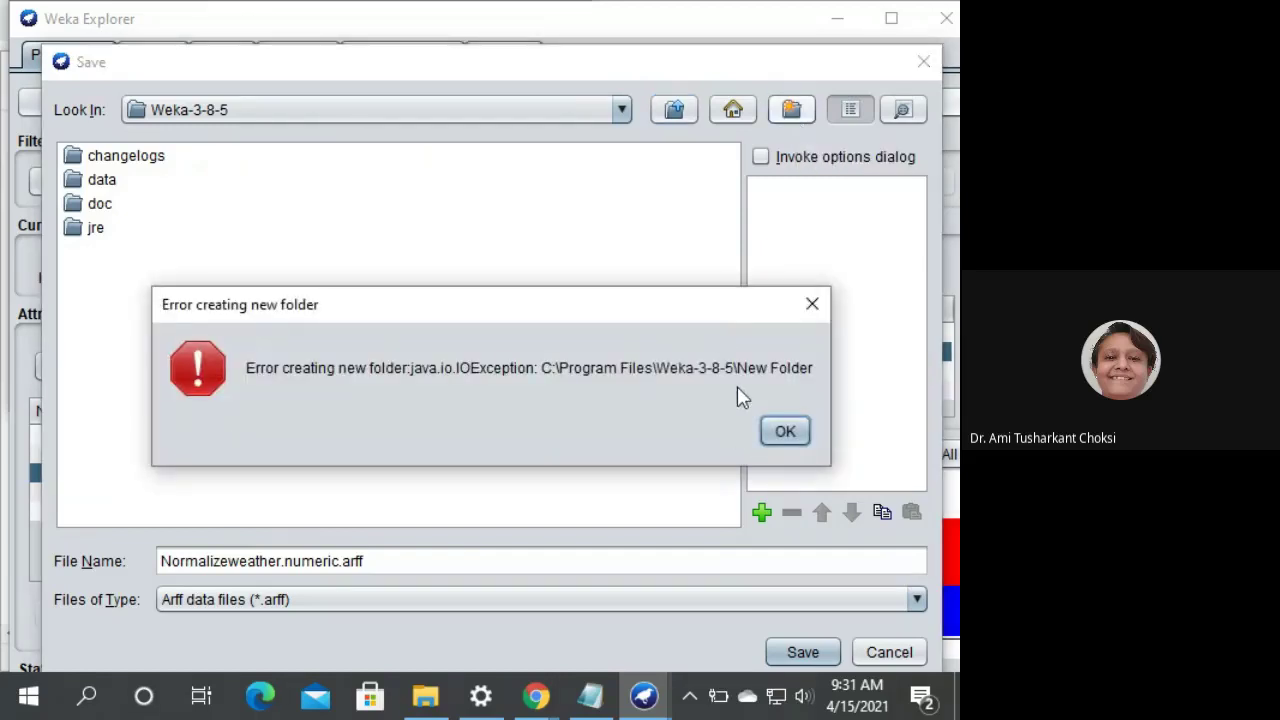
{"action": "left_click", "coordinate": [815, 303]}
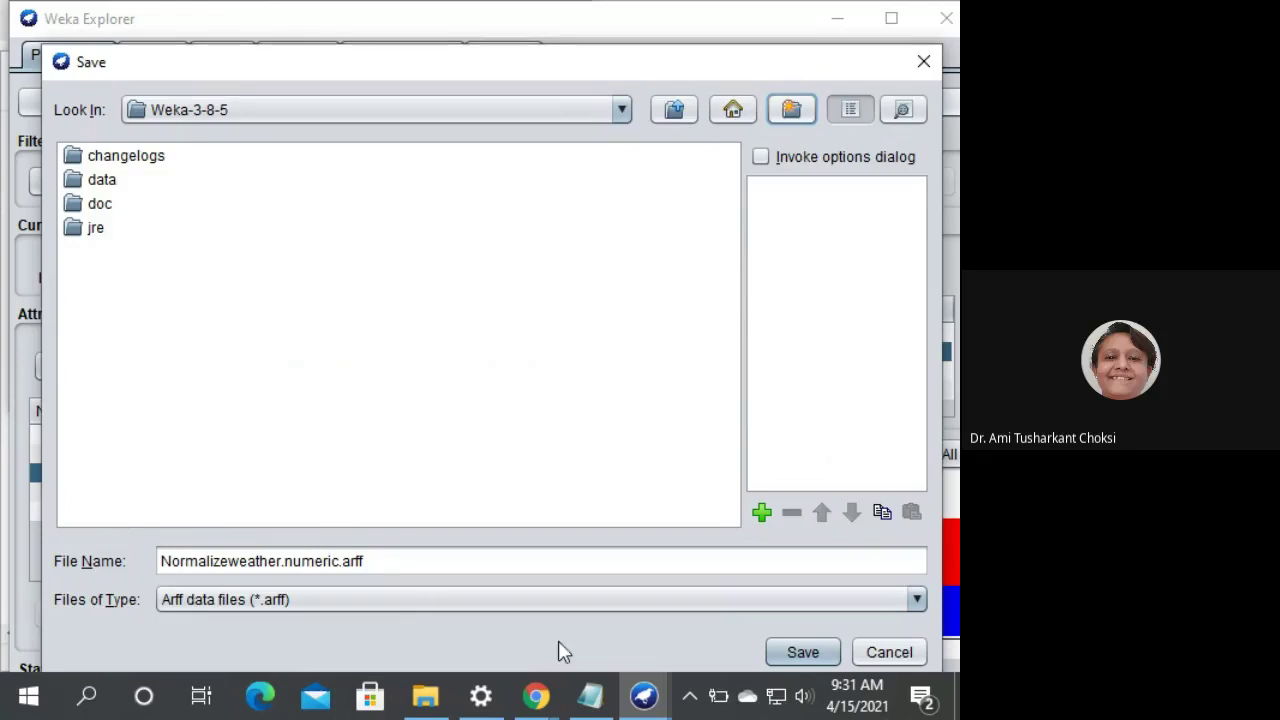
{"action": "left_click", "coordinate": [892, 650]}
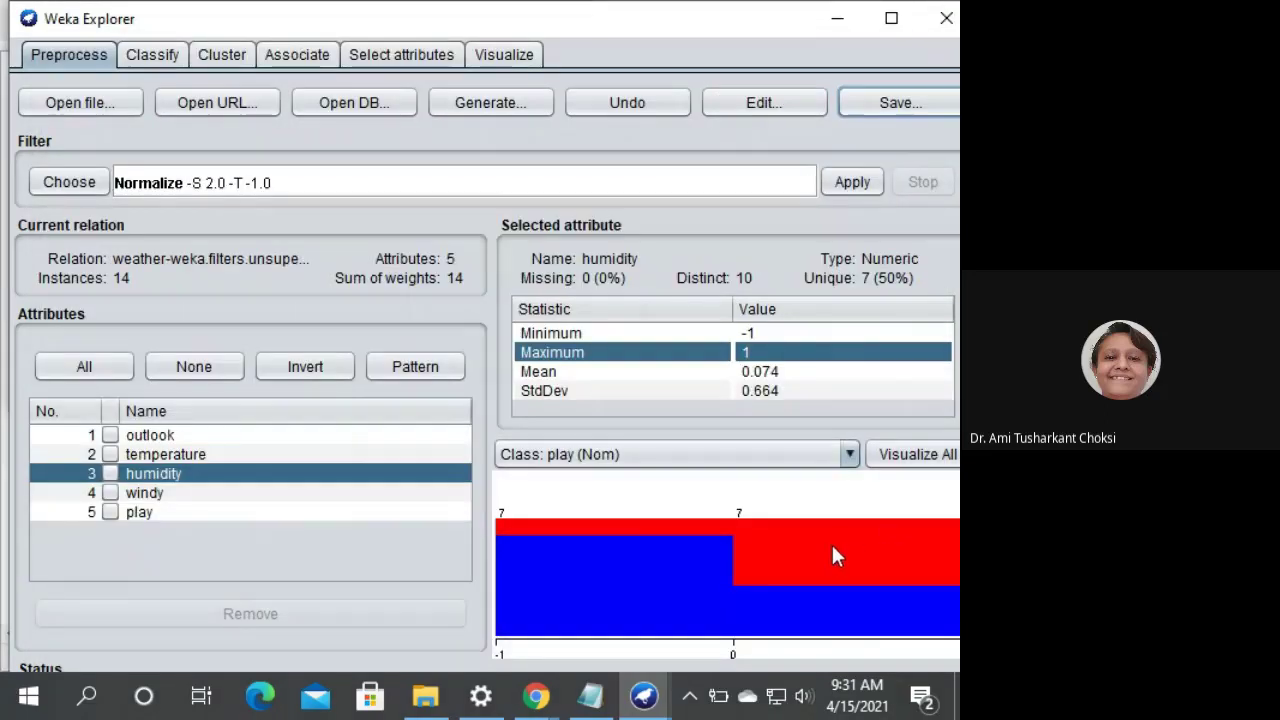
- Look over the histograms of all attributes for the normalized data and close the overview
{"action": "mouse_move", "coordinate": [834, 523]}
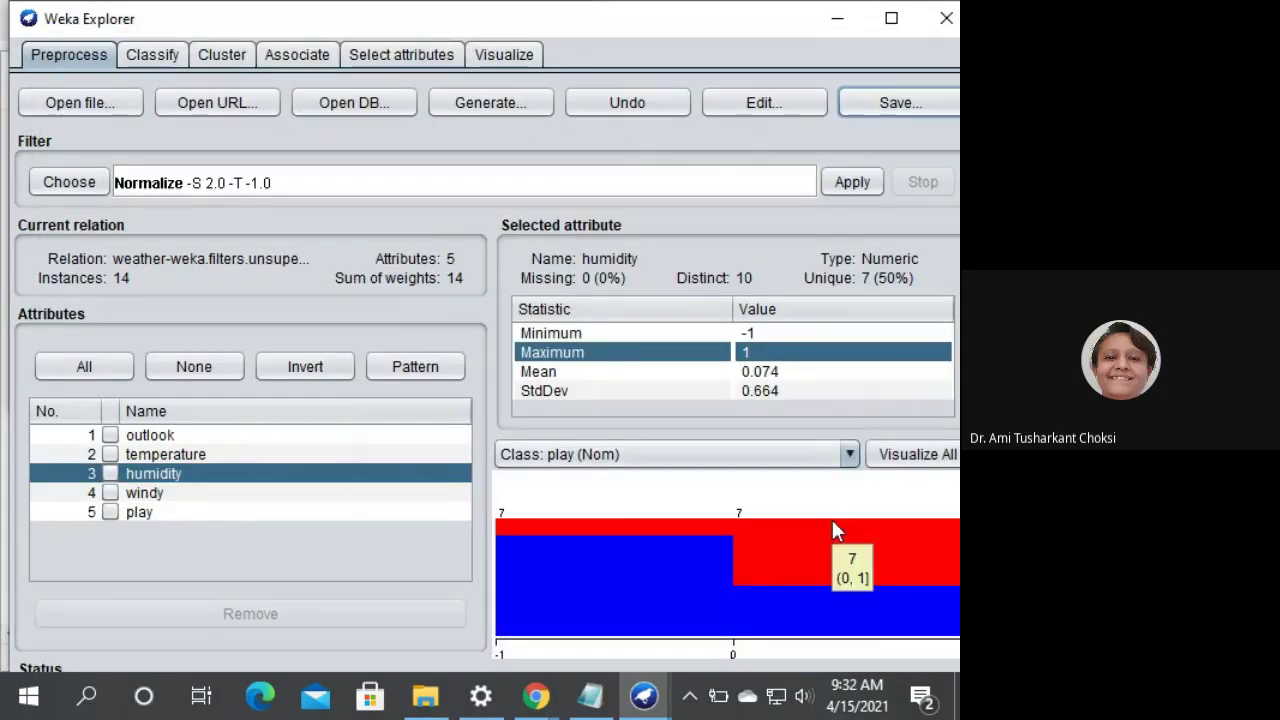
{"action": "left_click", "coordinate": [914, 462]}
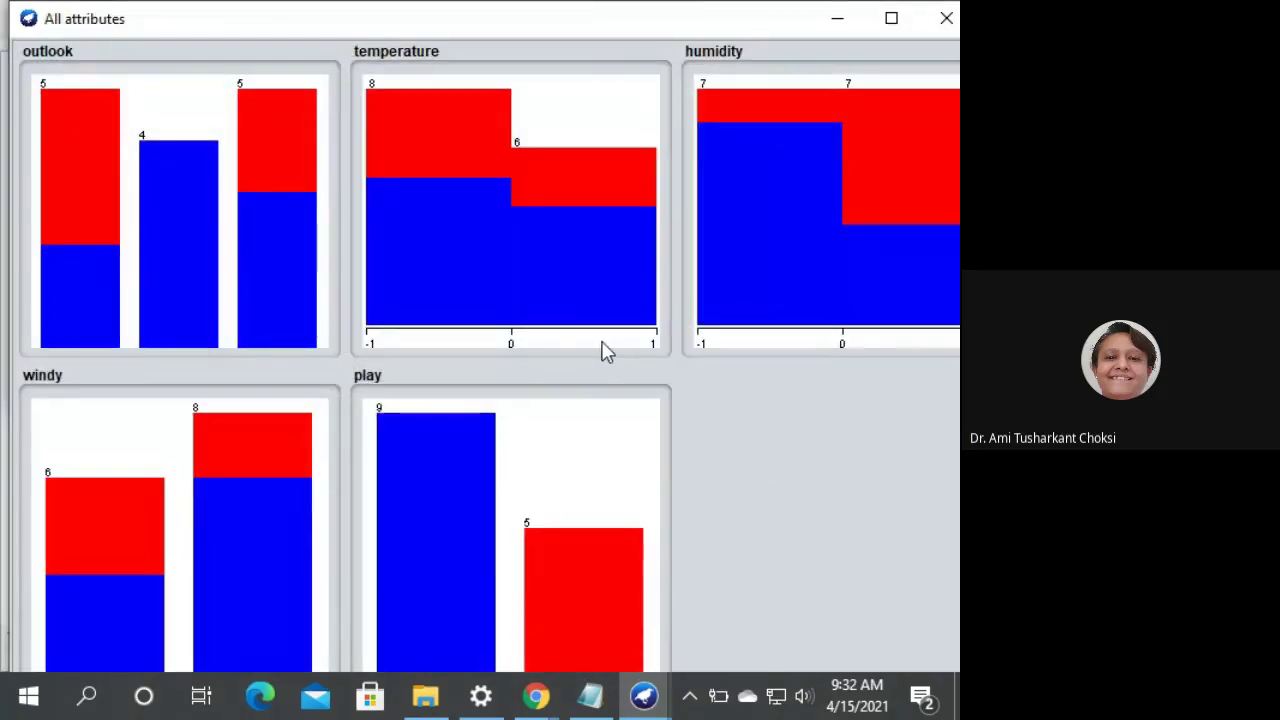
{"action": "mouse_move", "coordinate": [605, 349]}
{"action": "left_click", "coordinate": [942, 20]}
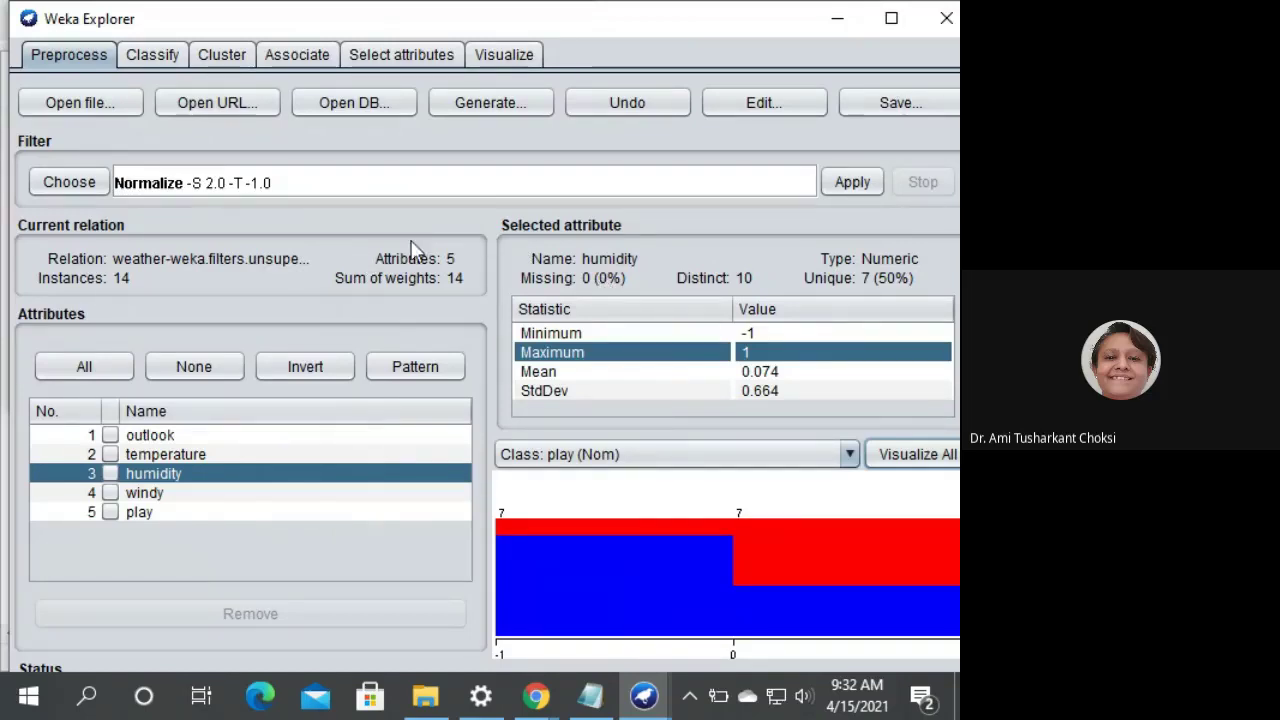
- Switch to the Weka notes in Notepad, read through the translation, scale and z-score lines, and minimize the notes
{"action": "left_click", "coordinate": [590, 700]}
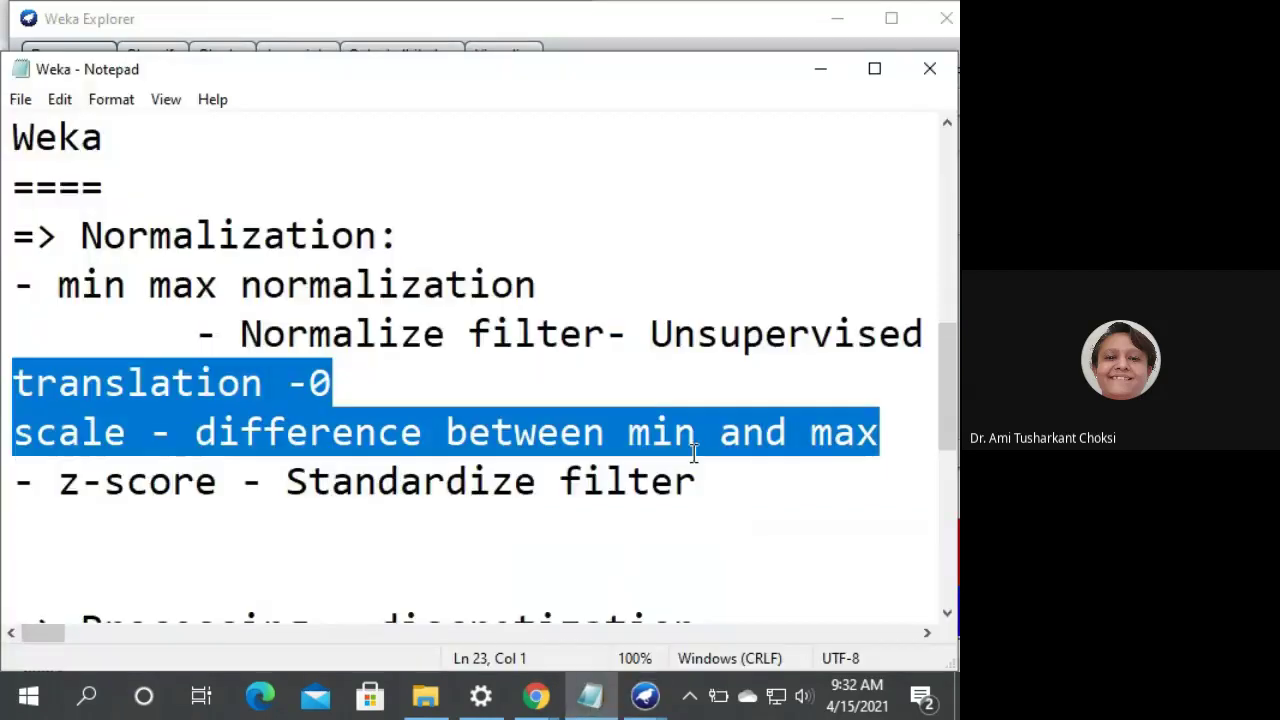
{"action": "left_click", "coordinate": [358, 472]}
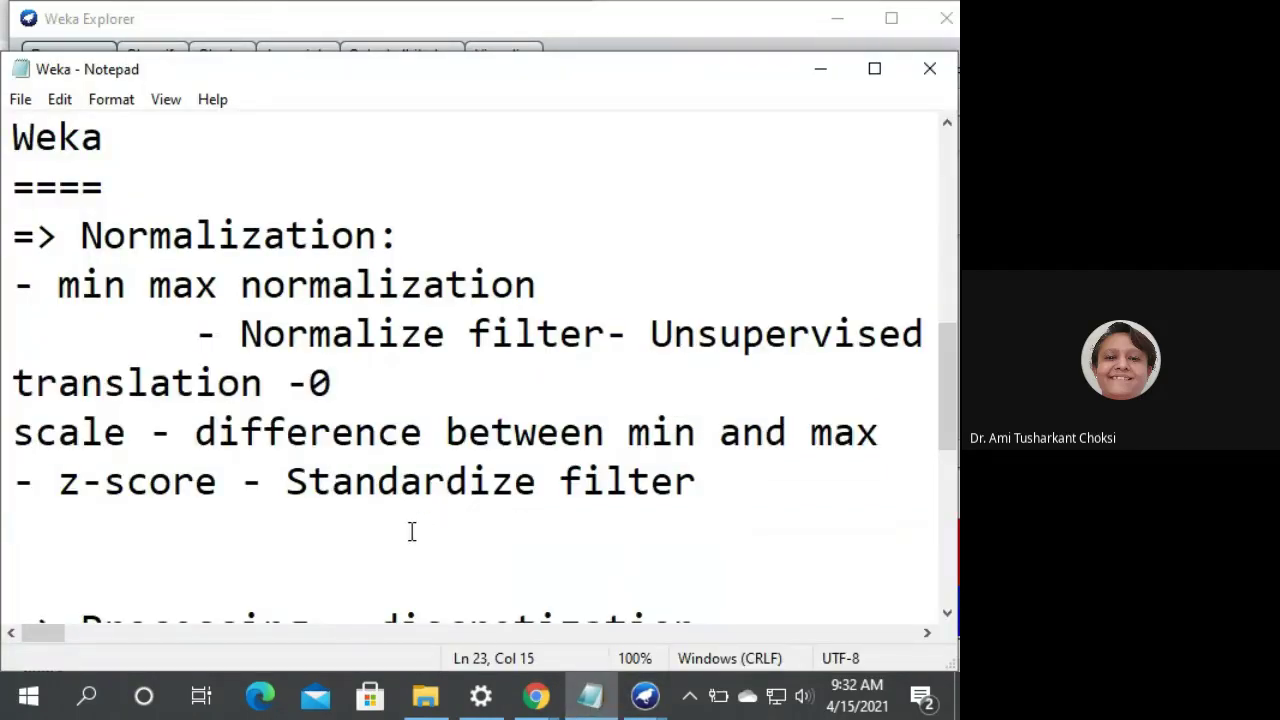
{"action": "key", "text": "Left"}
{"action": "key", "text": "Up"}
{"action": "key", "text": "End"}
{"action": "key", "text": "Right"}
{"action": "key", "text": "Right"}
{"action": "key", "text": "Right"}
{"action": "key", "text": "Right"}
{"action": "key", "text": "Right"}
{"action": "key", "text": "Right"}
{"action": "key", "text": "Right"}
{"action": "key", "text": "Right"}
{"action": "key", "text": "Right"}
{"action": "key", "text": "Right"}
{"action": "key", "text": "Right"}
{"action": "key", "text": "Right"}
{"action": "key", "text": "Right"}
{"action": "key", "text": "Right"}
{"action": "key", "text": "Right"}
{"action": "key", "text": "Right"}
{"action": "key", "text": "Right"}
{"action": "key", "text": "Right"}
{"action": "key", "text": "Right"}
{"action": "key", "text": "Right"}
{"action": "key", "text": "Right"}
{"action": "left_click", "coordinate": [820, 70]}
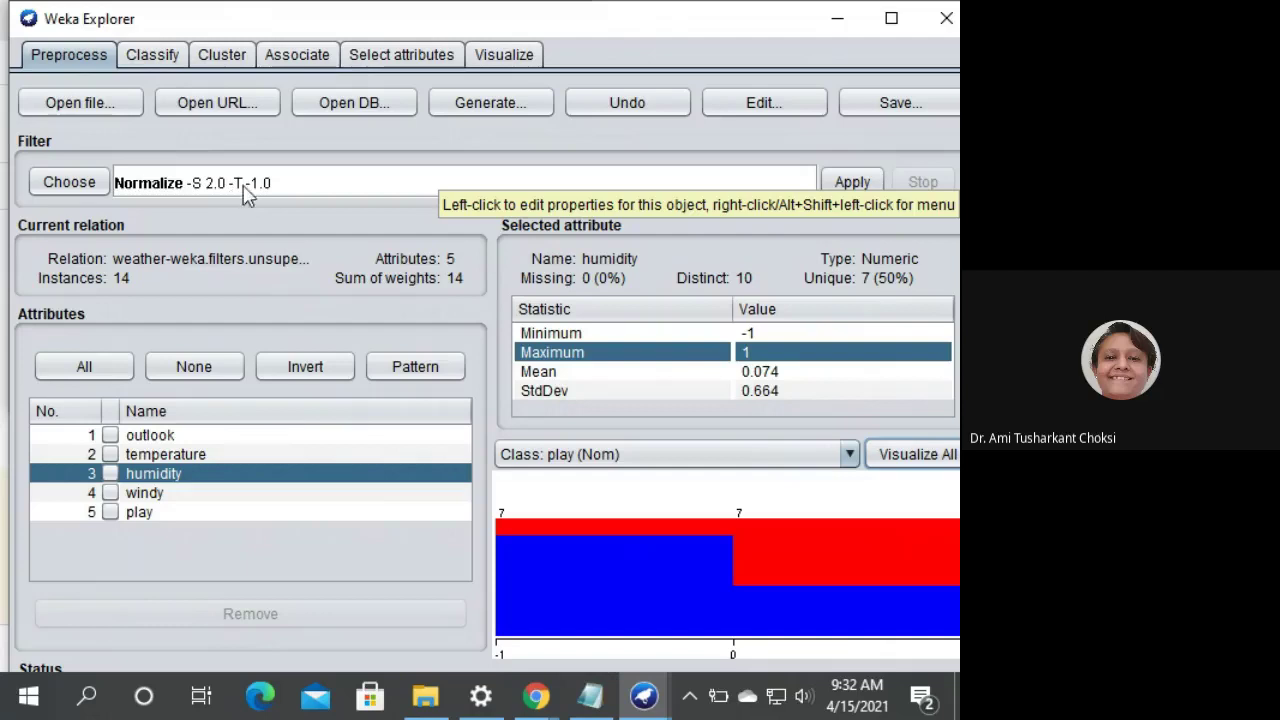
- Undo the applied Normalize filters back to the original weather relation, checking temperature and humidity between undos
{"action": "left_click", "coordinate": [871, 106]}
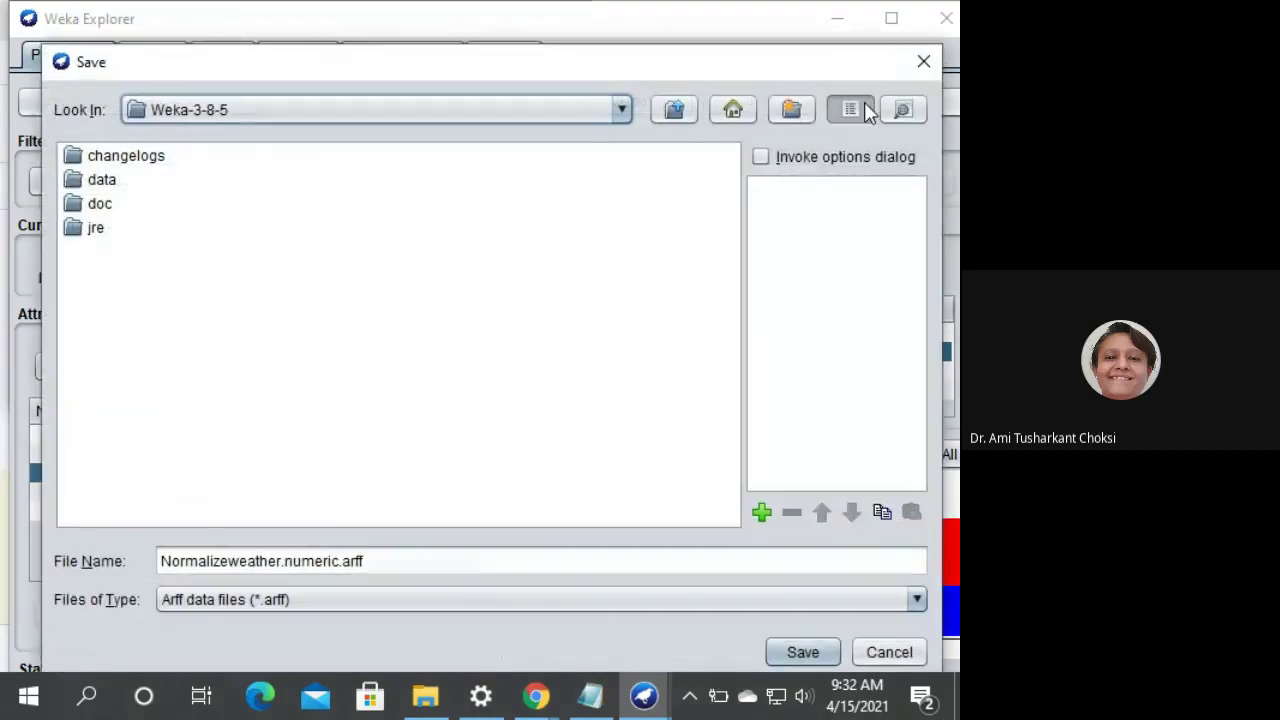
{"action": "left_click", "coordinate": [923, 64]}
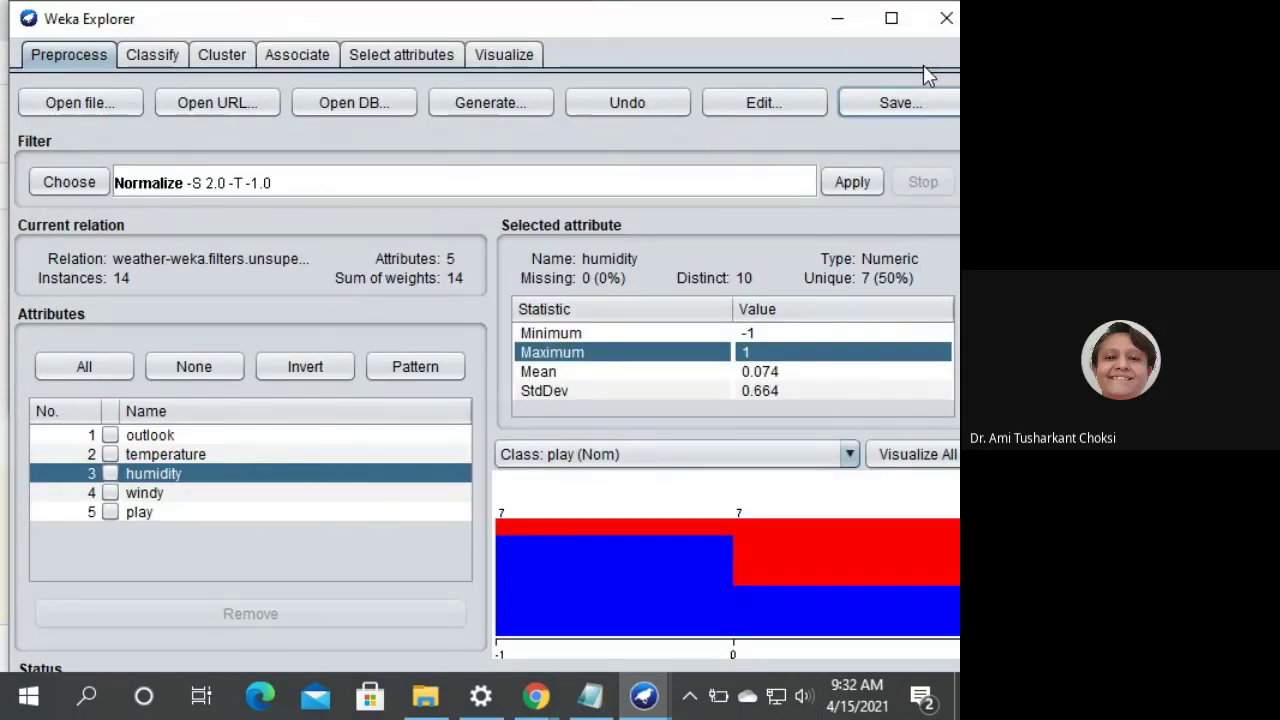
{"action": "left_click", "coordinate": [605, 106]}
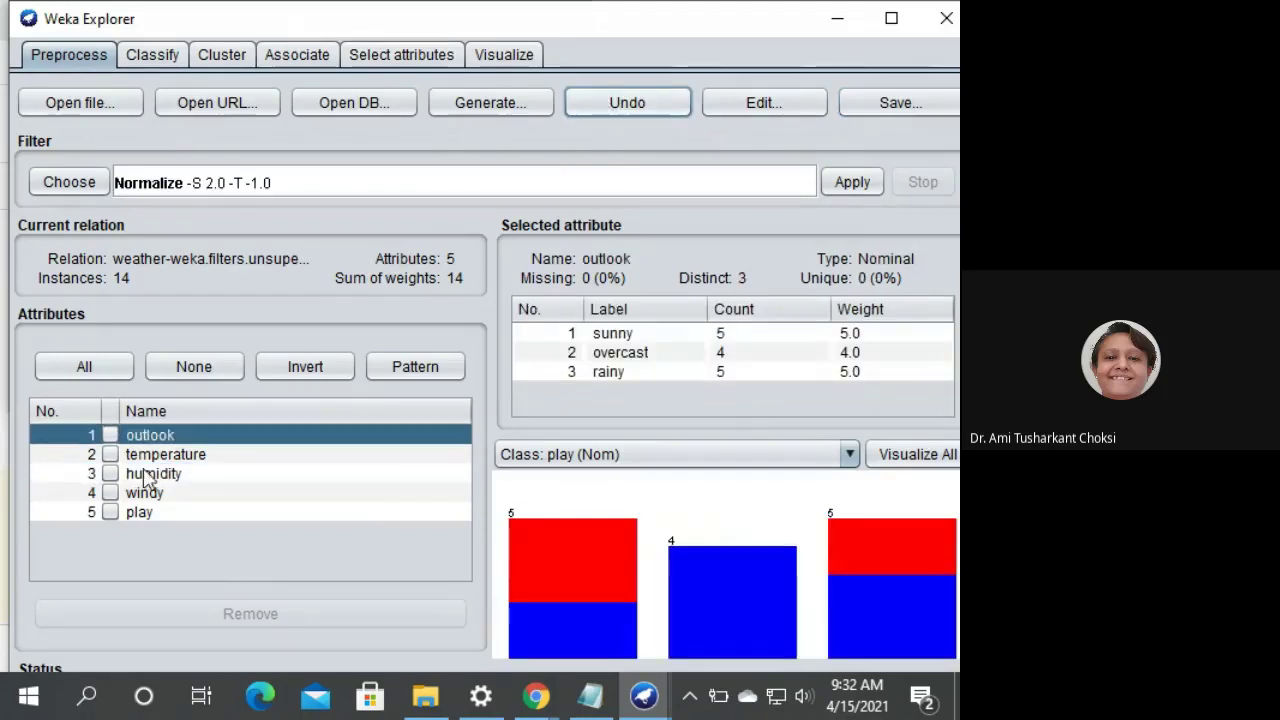
{"action": "left_click", "coordinate": [177, 456]}
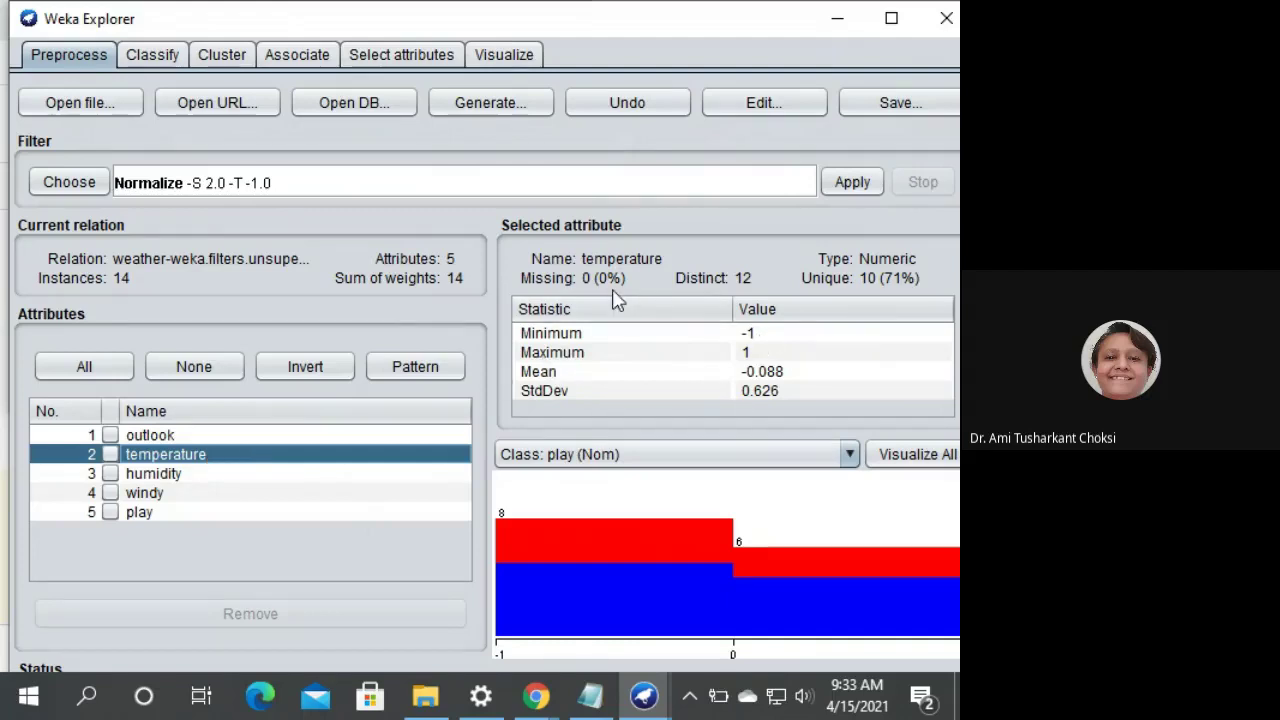
{"action": "left_click", "coordinate": [612, 108]}
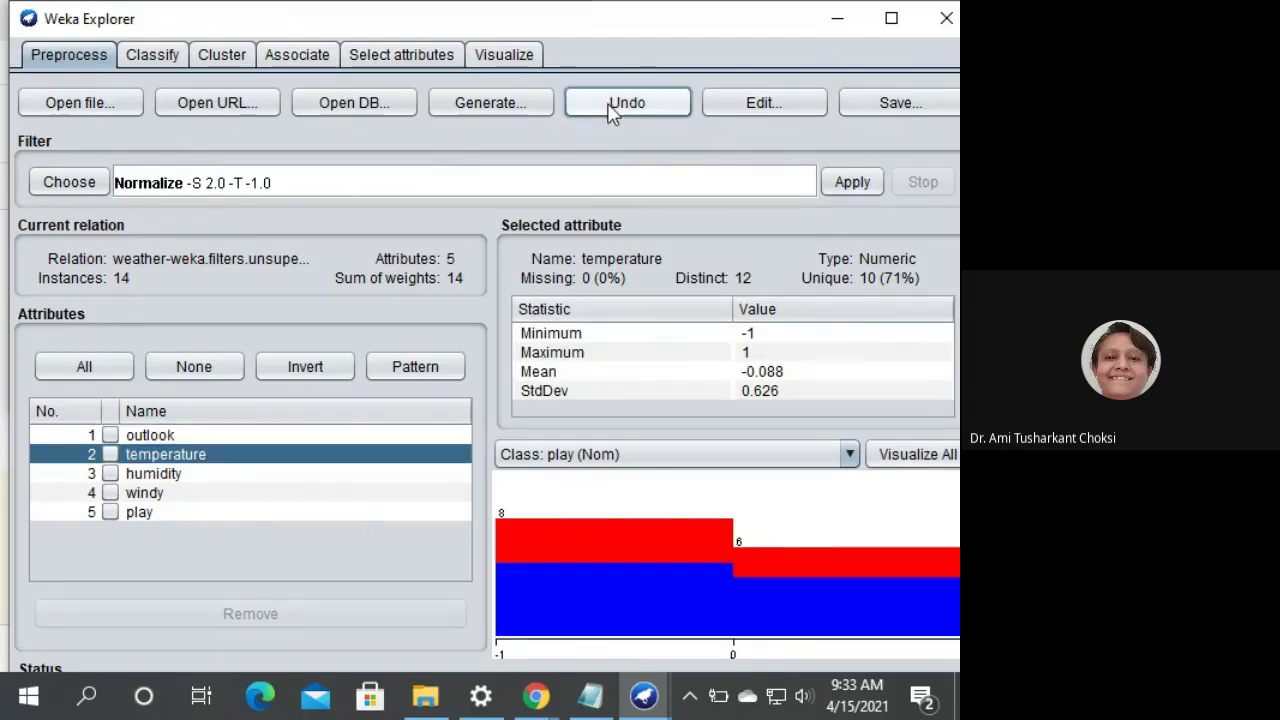
{"action": "left_click", "coordinate": [212, 456]}
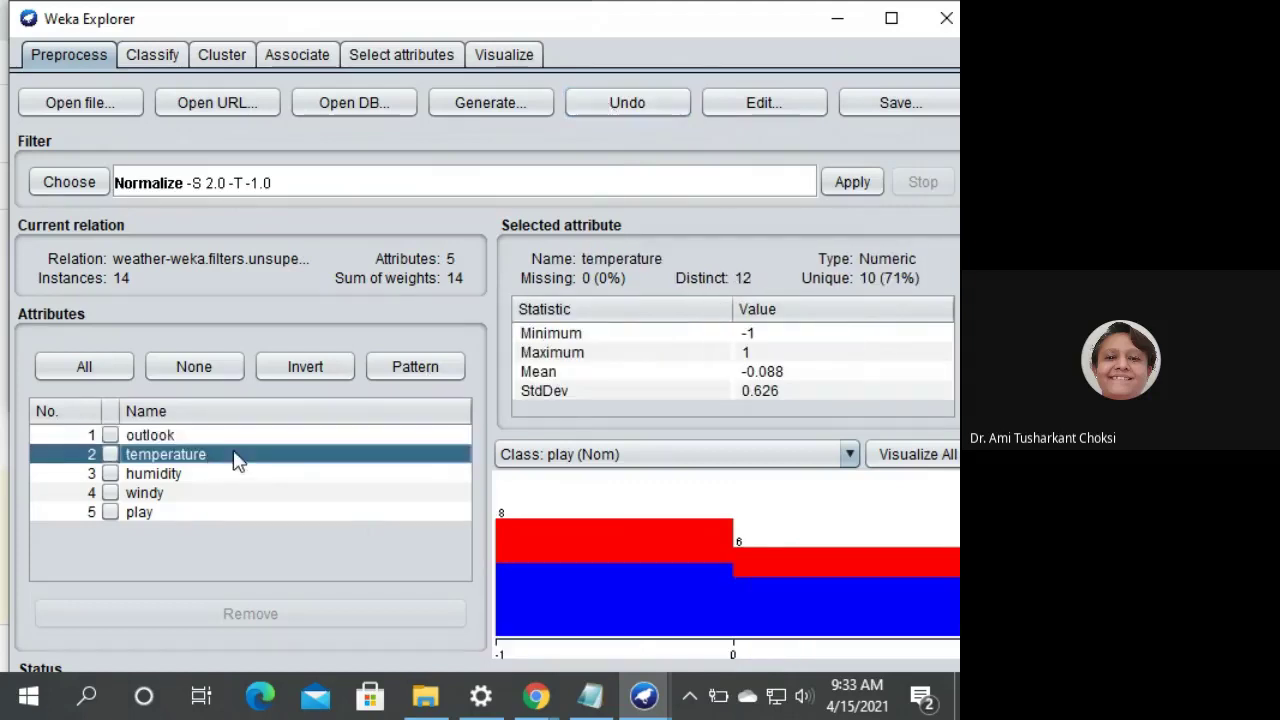
{"action": "left_click", "coordinate": [183, 475]}
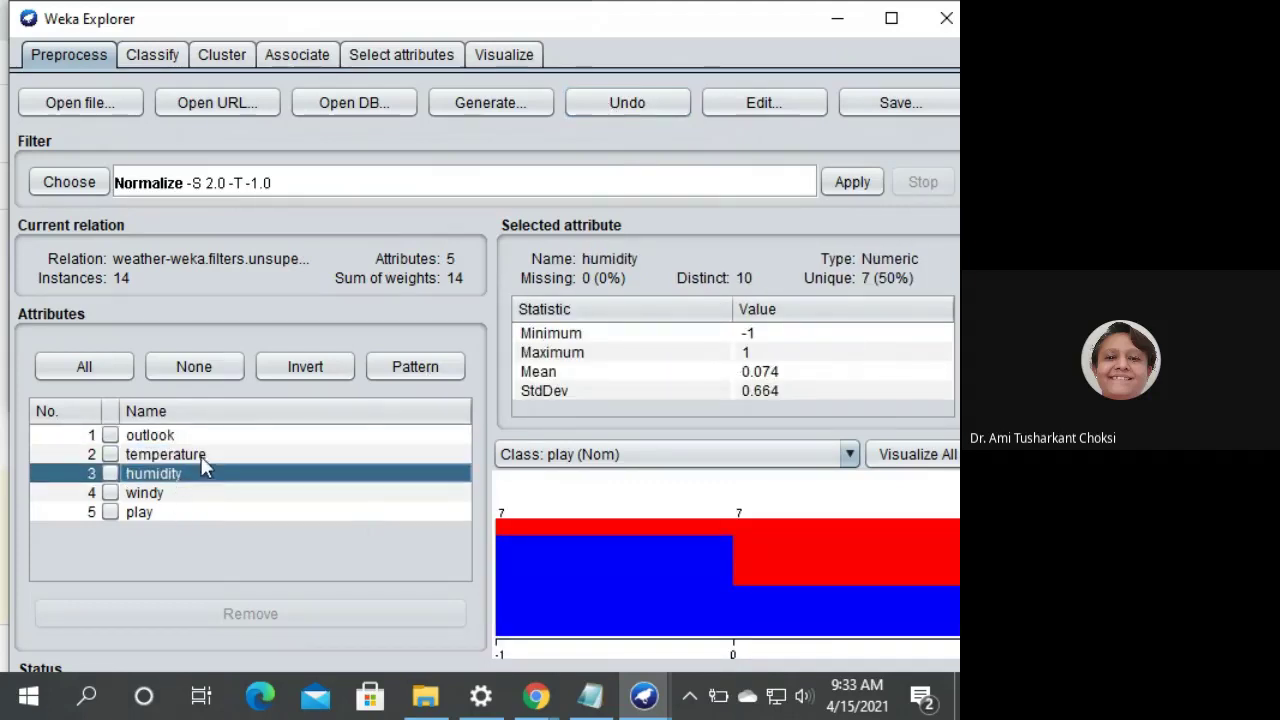
{"action": "left_click", "coordinate": [201, 456]}
{"action": "left_click", "coordinate": [622, 104]}
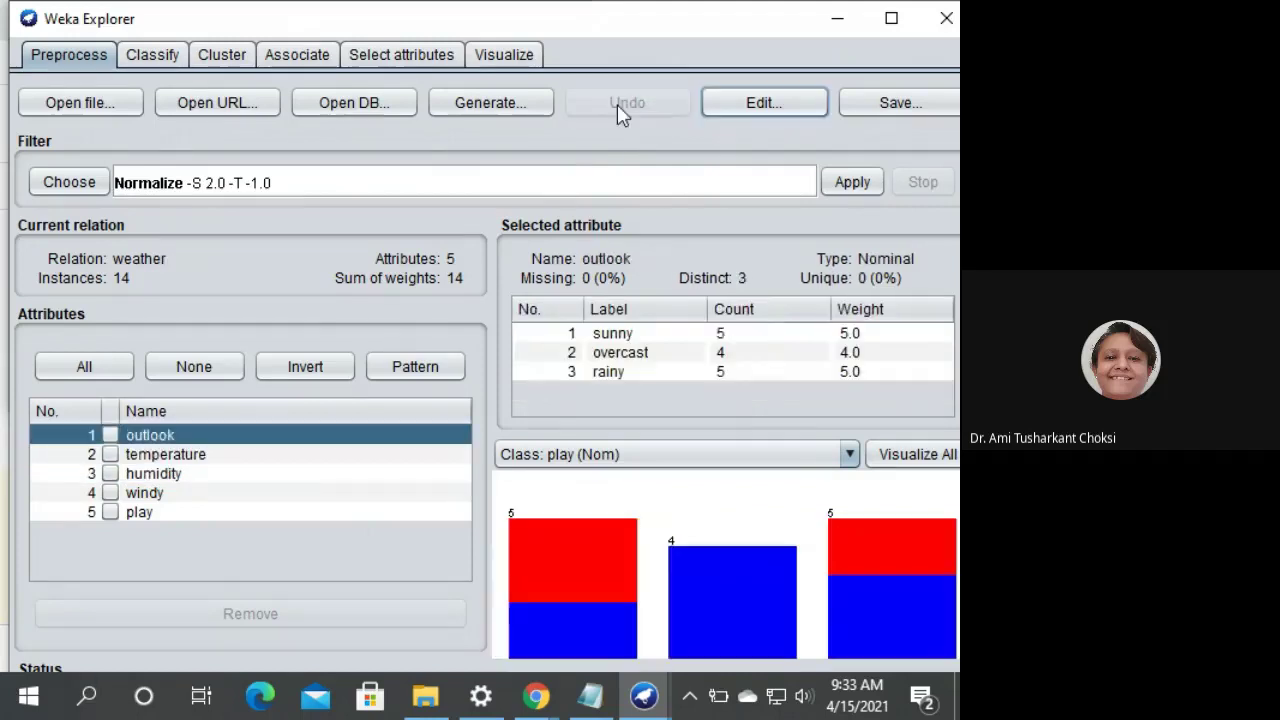
- Examine the minimum and maximum of the original temperature attribute
{"action": "left_click", "coordinate": [185, 458]}
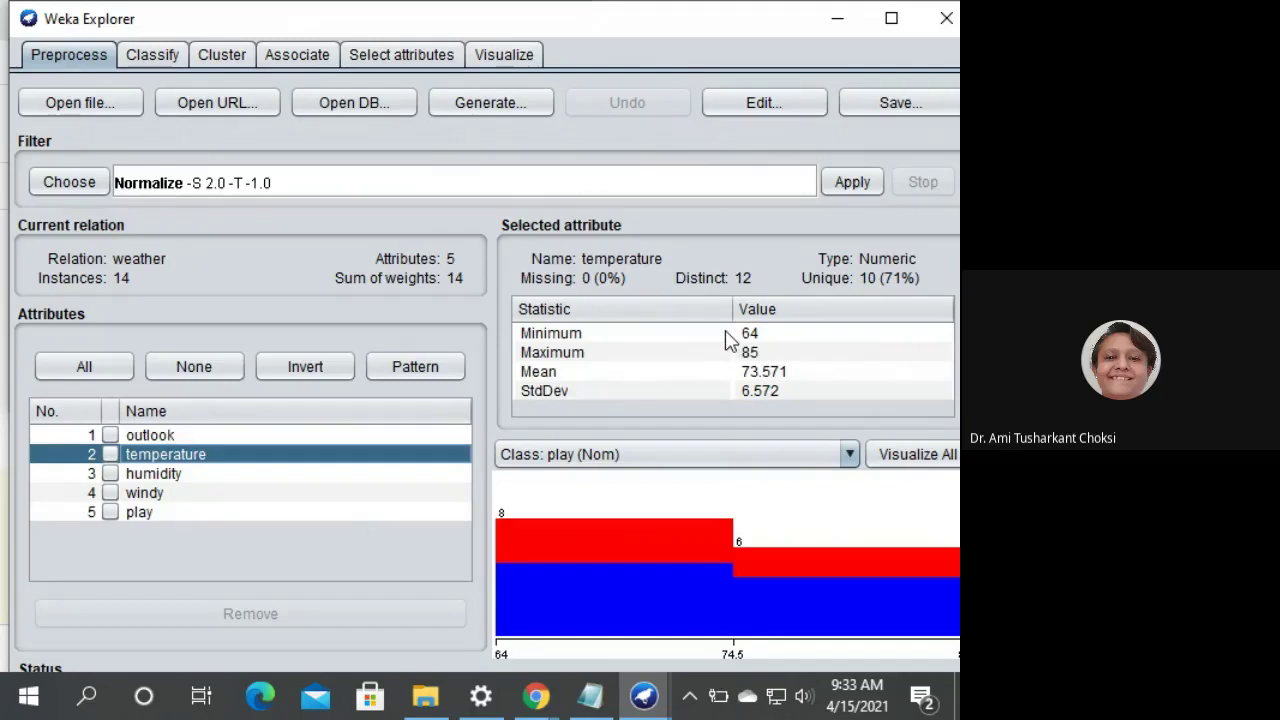
{"action": "left_click", "coordinate": [756, 336]}
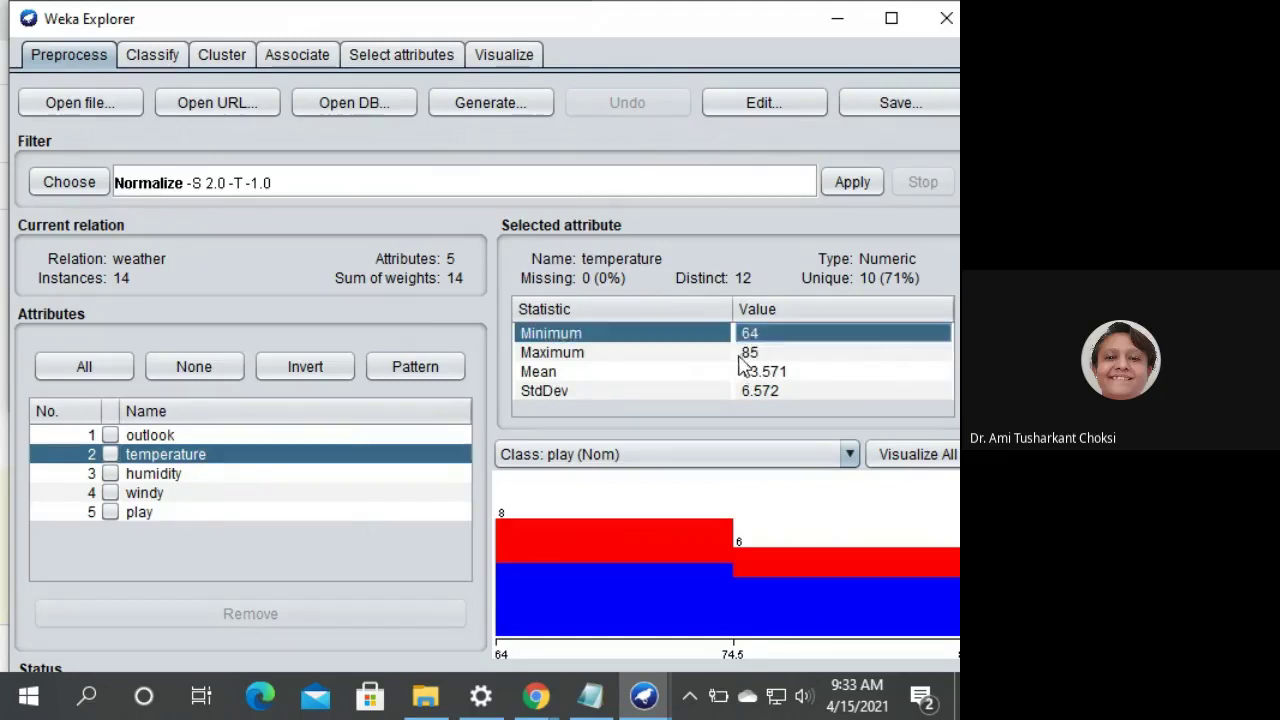
{"action": "left_click", "coordinate": [738, 354]}
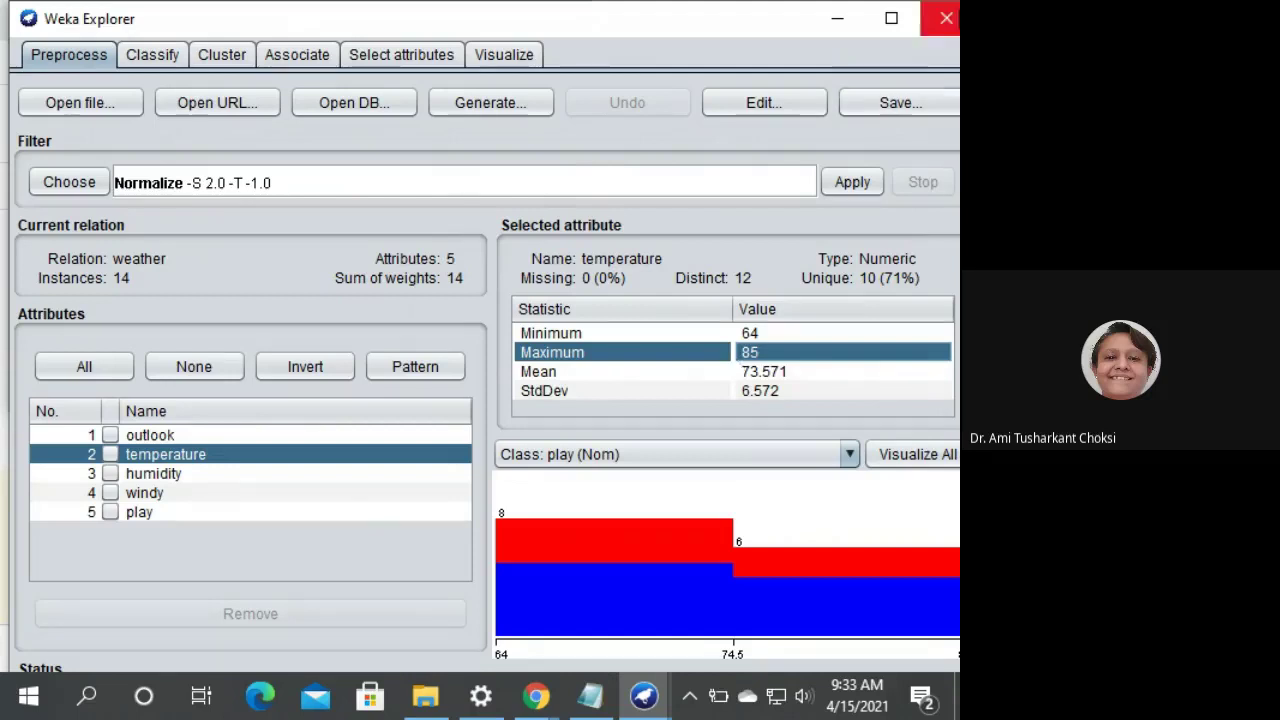
- Close the Explorer and launch a fresh one from the Weka GUI Chooser
{"action": "left_click", "coordinate": [946, 18]}
{"action": "left_click", "coordinate": [577, 431]}
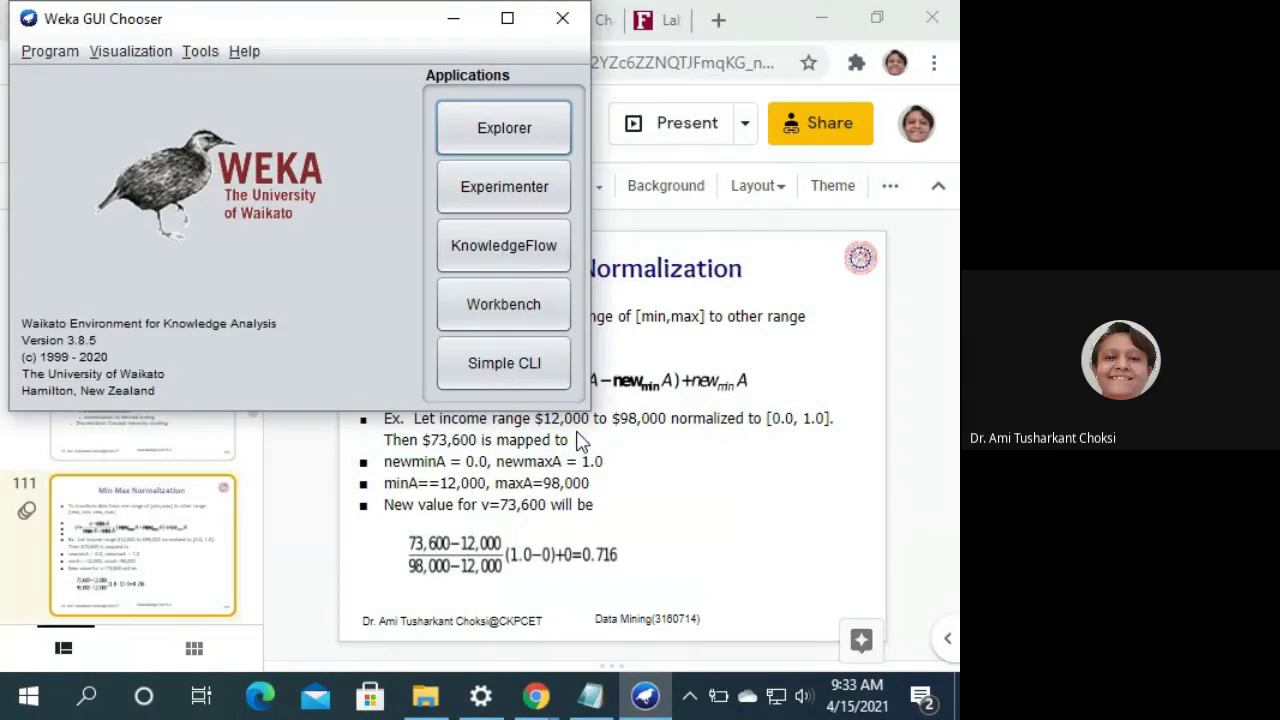
{"action": "left_click", "coordinate": [495, 128]}
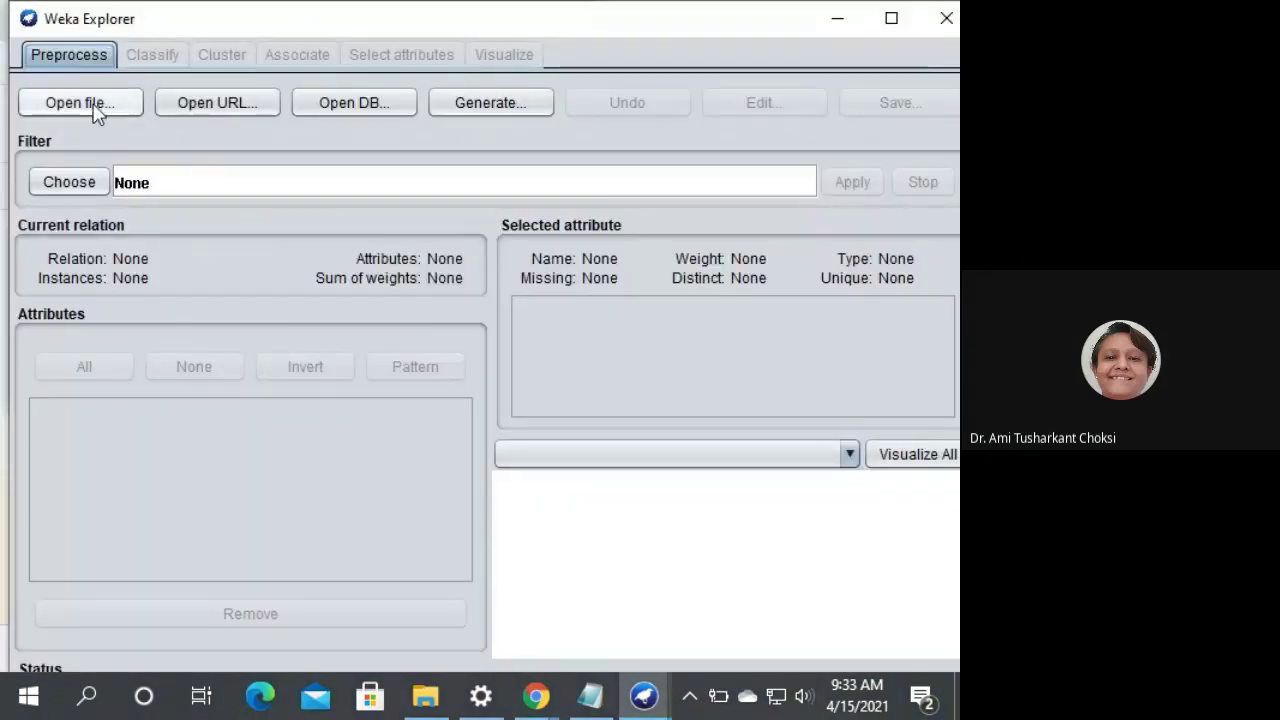
- Open the weather.numeric.arff dataset from C:\Program Files\Weka-3-8-5\data
{"action": "left_click", "coordinate": [95, 110]}
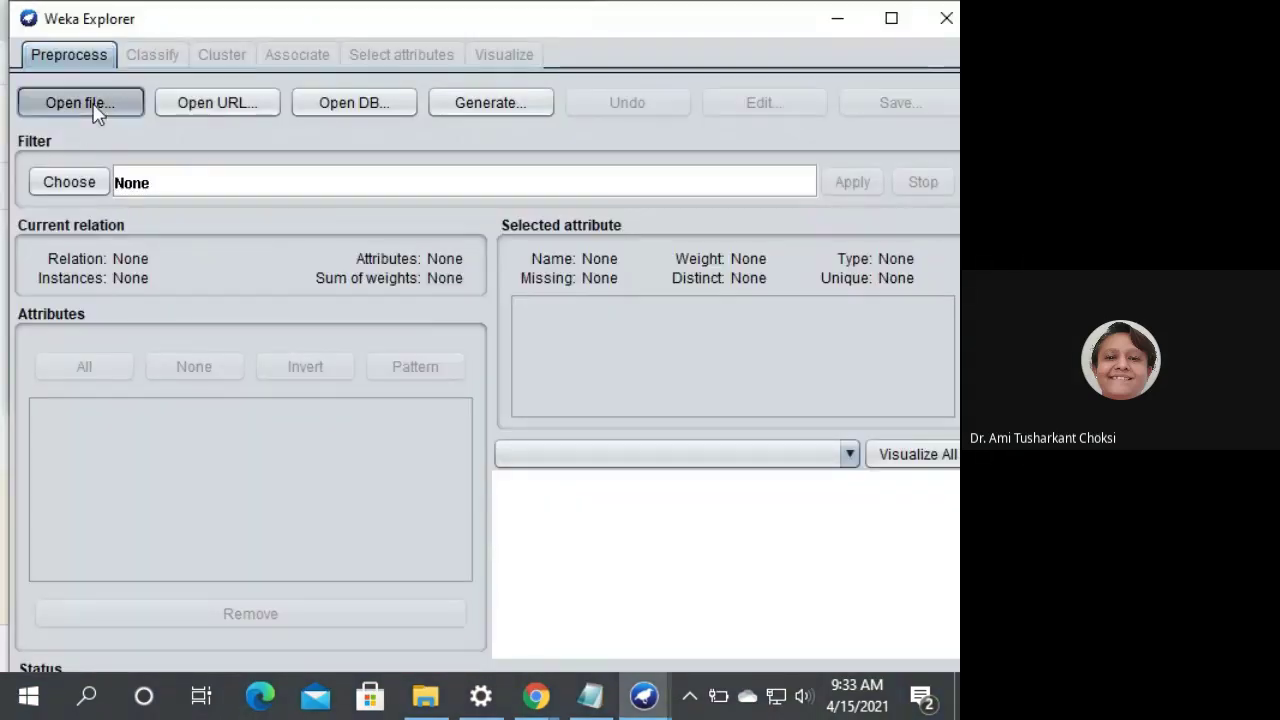
{"action": "left_click", "coordinate": [394, 112]}
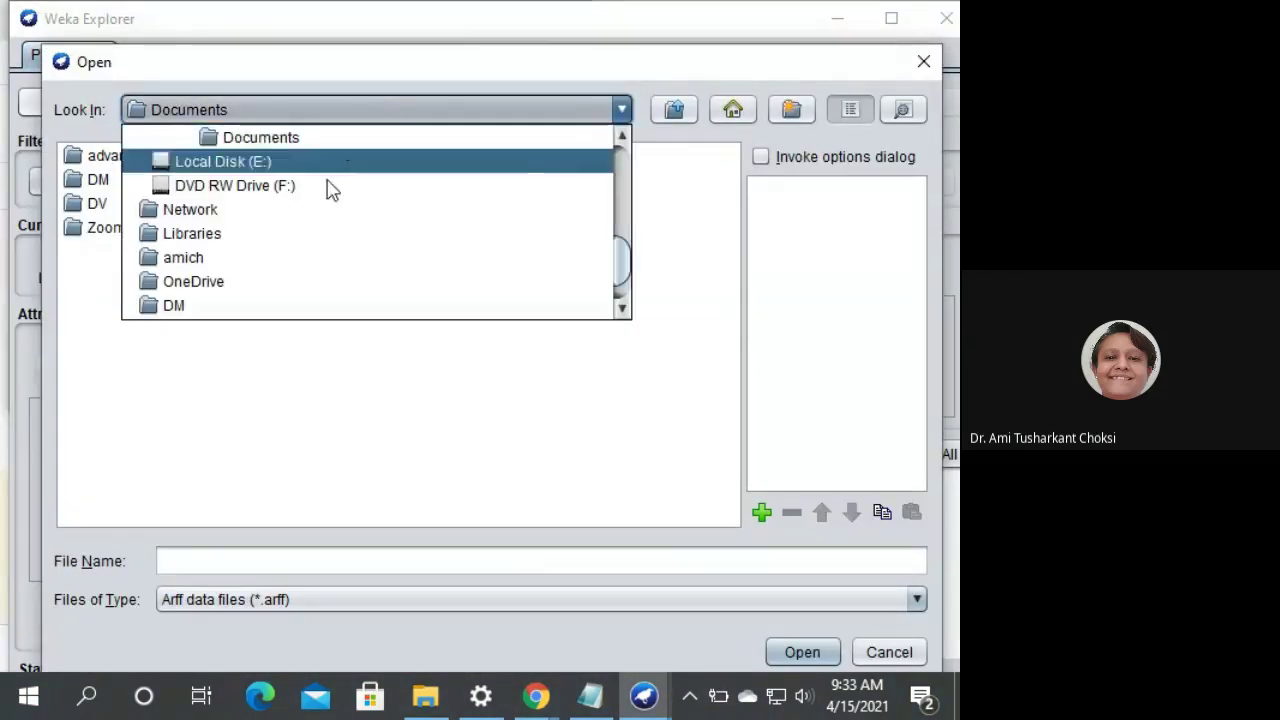
{"action": "scroll", "coordinate": [330, 193], "scroll_direction": "up", "scroll_amount": 2}
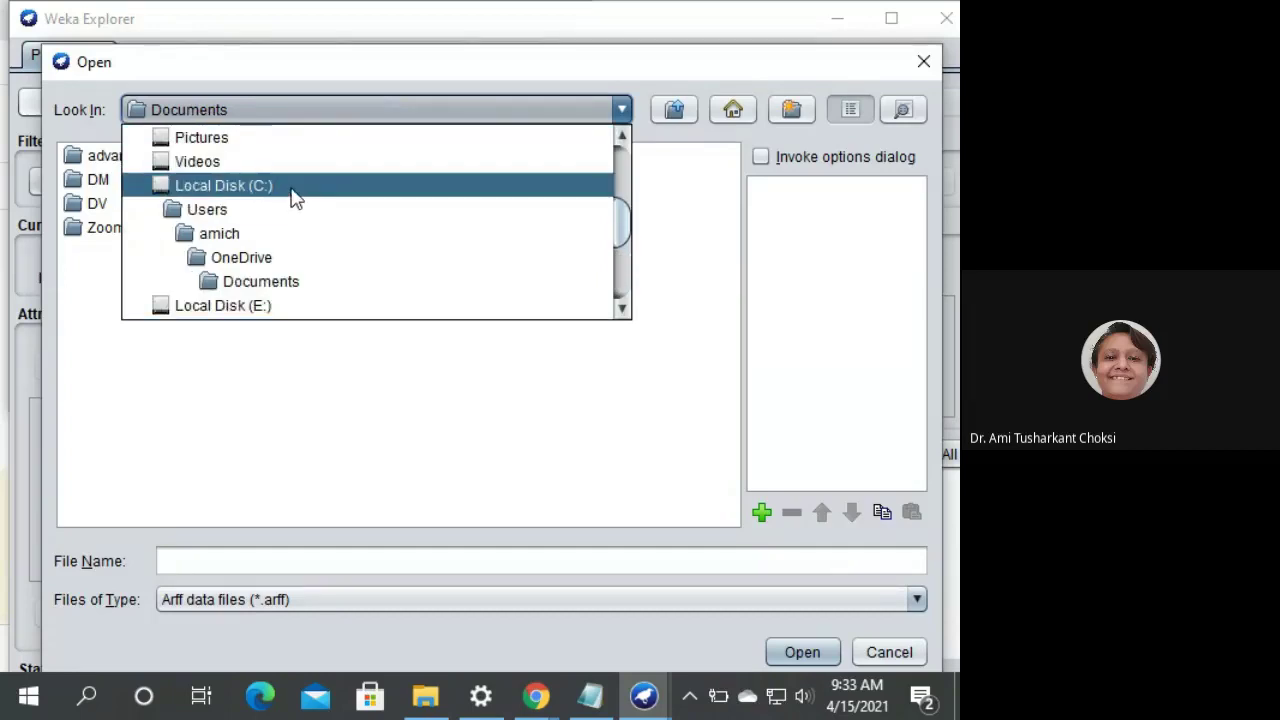
{"action": "left_click", "coordinate": [293, 190]}
{"action": "left_click", "coordinate": [172, 205]}
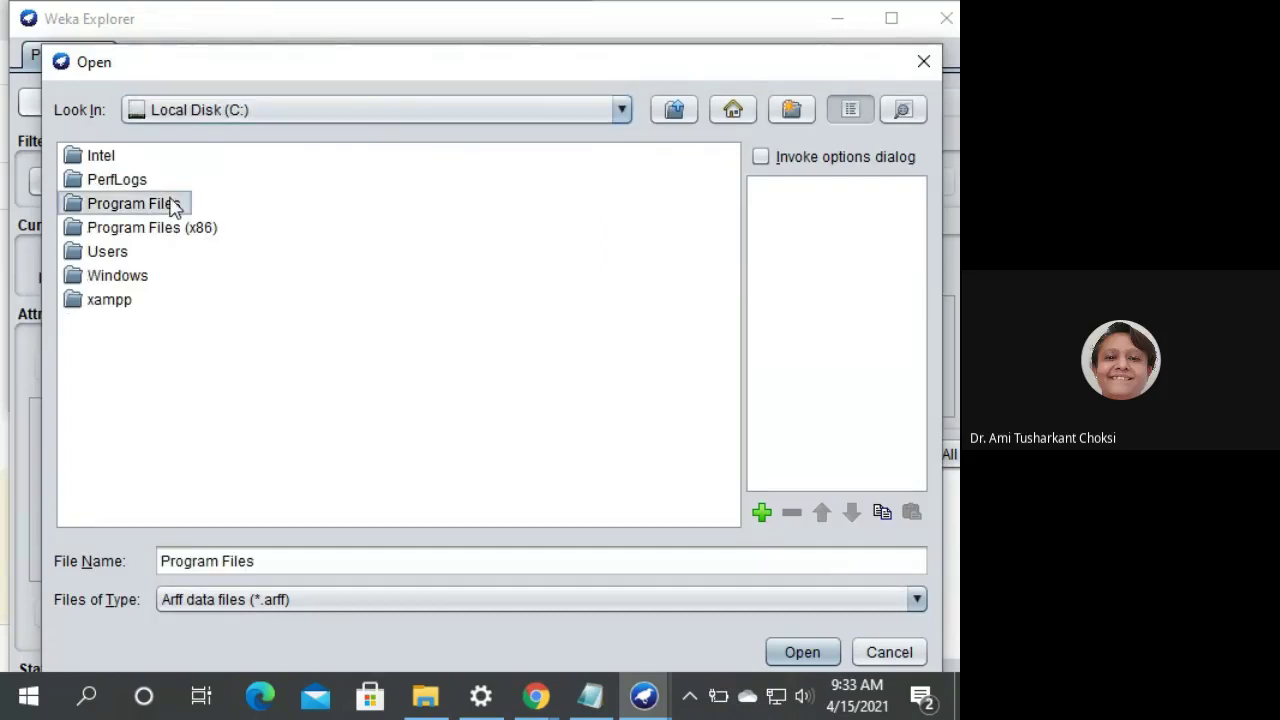
{"action": "double_click", "coordinate": [172, 205]}
{"action": "left_click", "coordinate": [452, 160]}
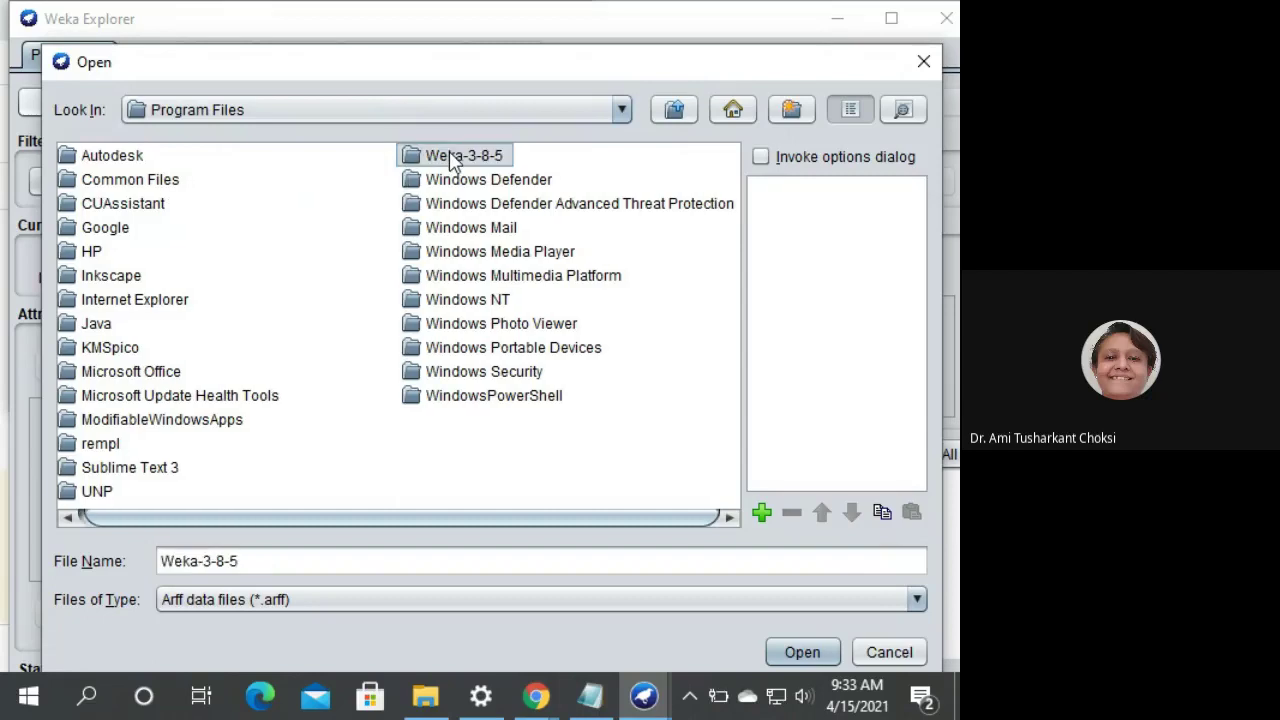
{"action": "double_click", "coordinate": [452, 160]}
{"action": "left_click", "coordinate": [95, 185]}
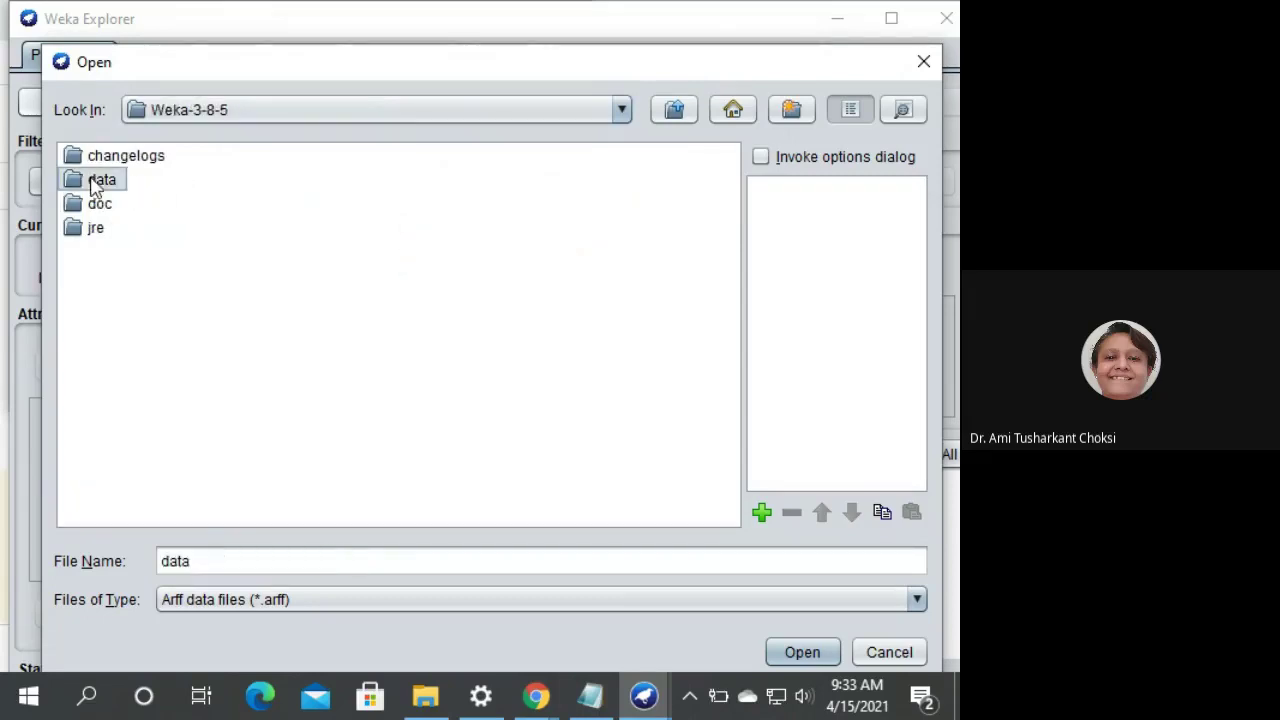
{"action": "double_click", "coordinate": [95, 185]}
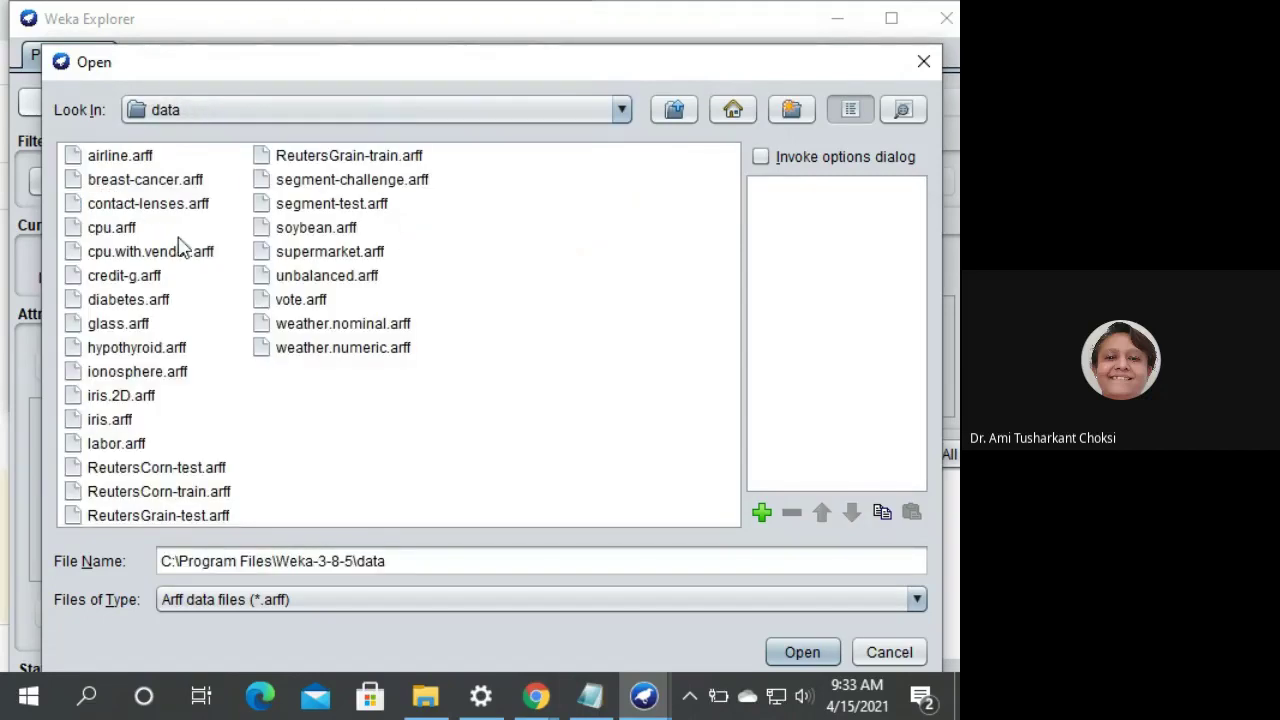
{"action": "double_click", "coordinate": [322, 351]}
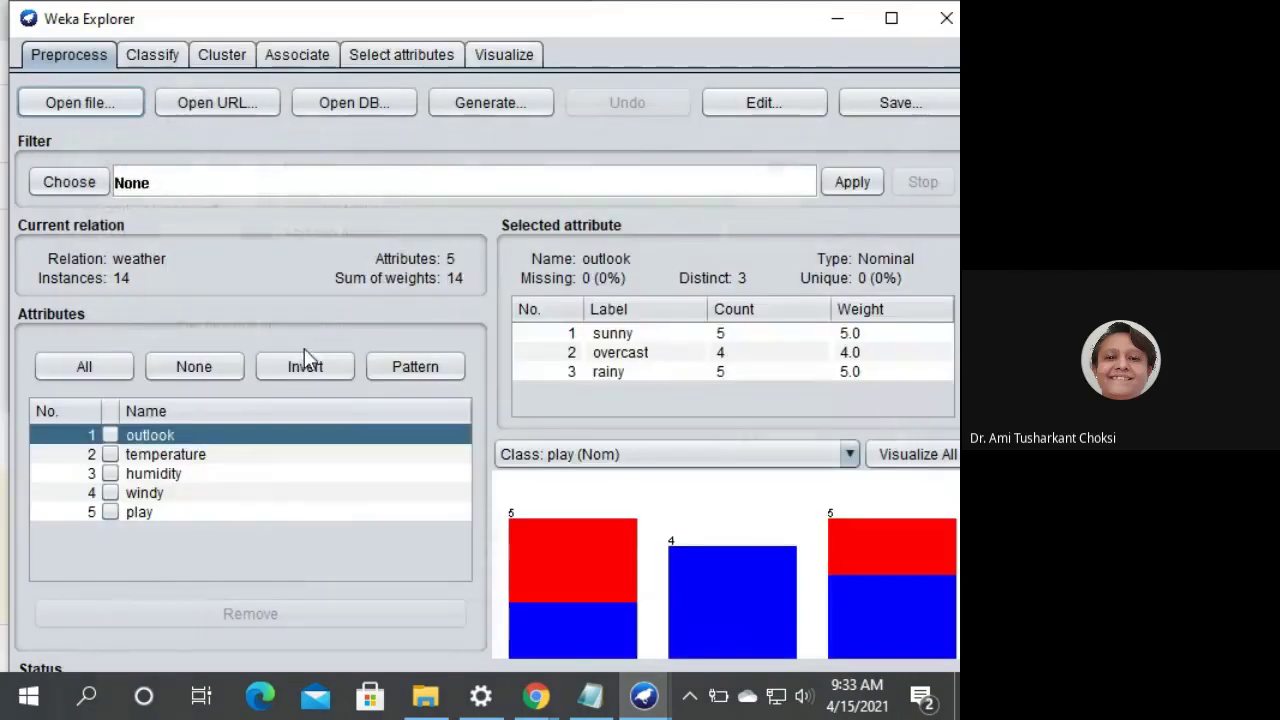
- Examine the temperature attribute's statistics, the weather data table and the histograms of all attributes
{"action": "left_click", "coordinate": [145, 454]}
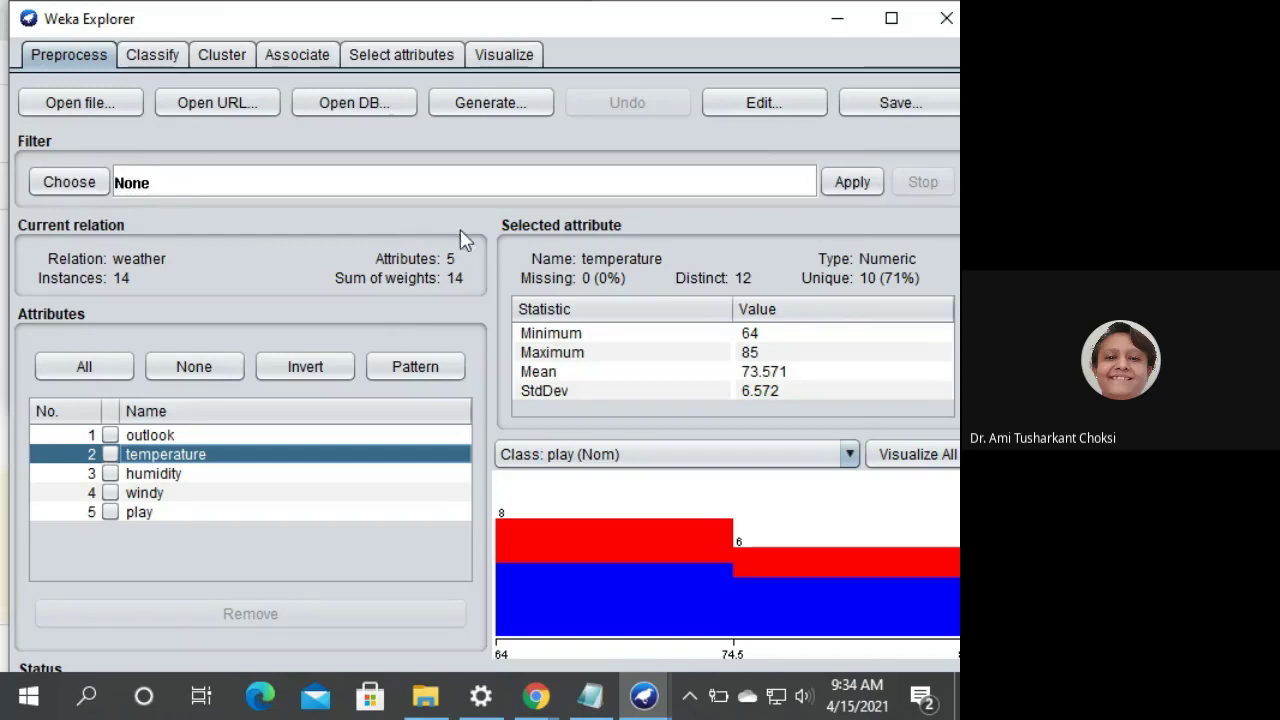
{"action": "left_click", "coordinate": [734, 103]}
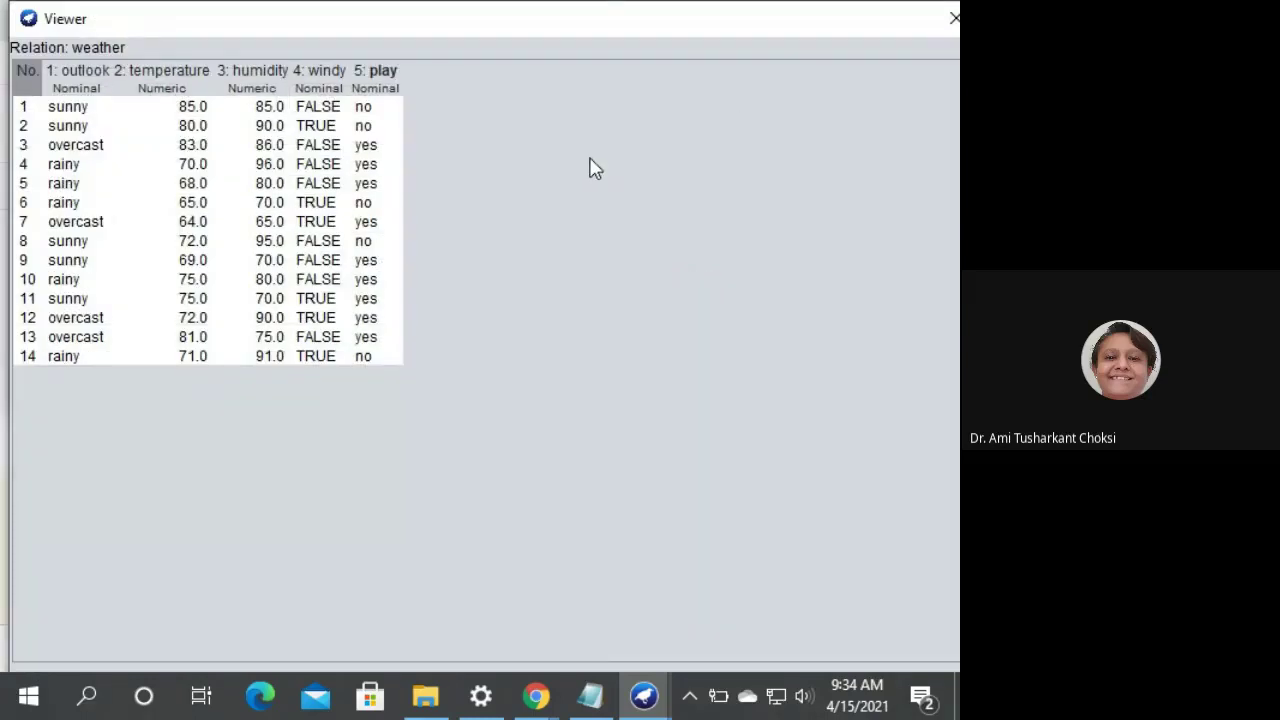
{"action": "left_click", "coordinate": [954, 28]}
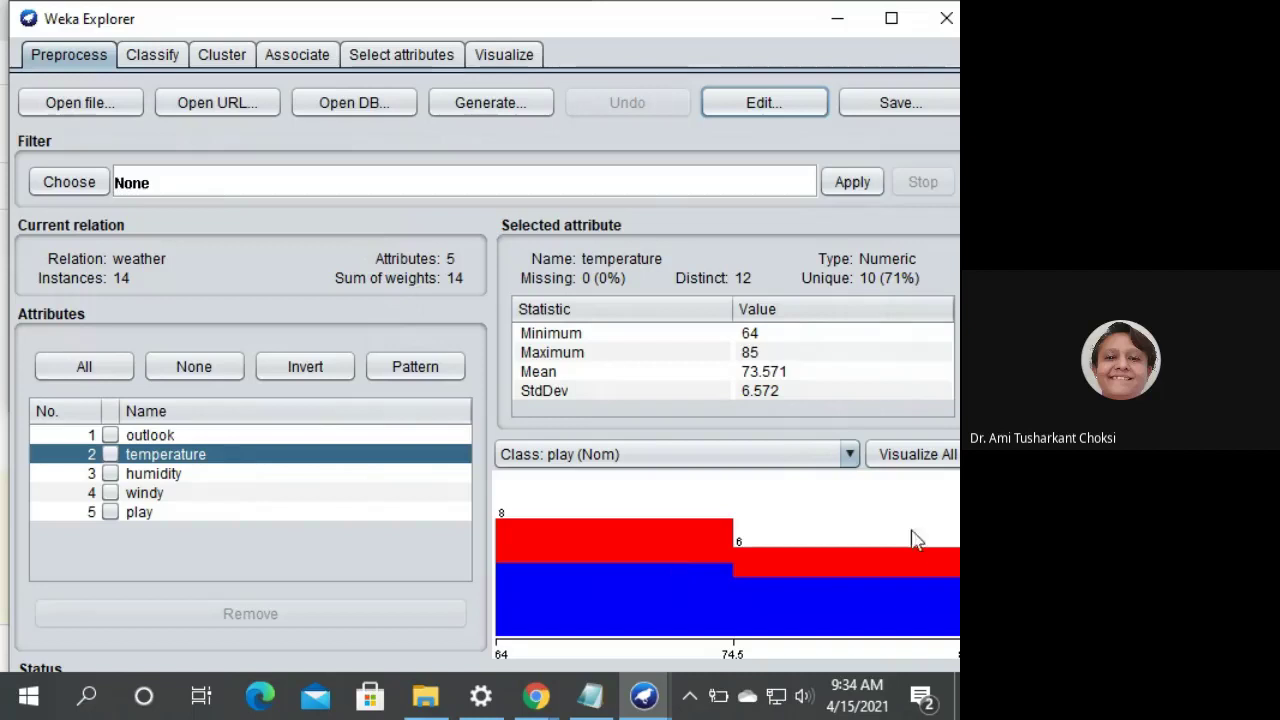
{"action": "left_click", "coordinate": [893, 464]}
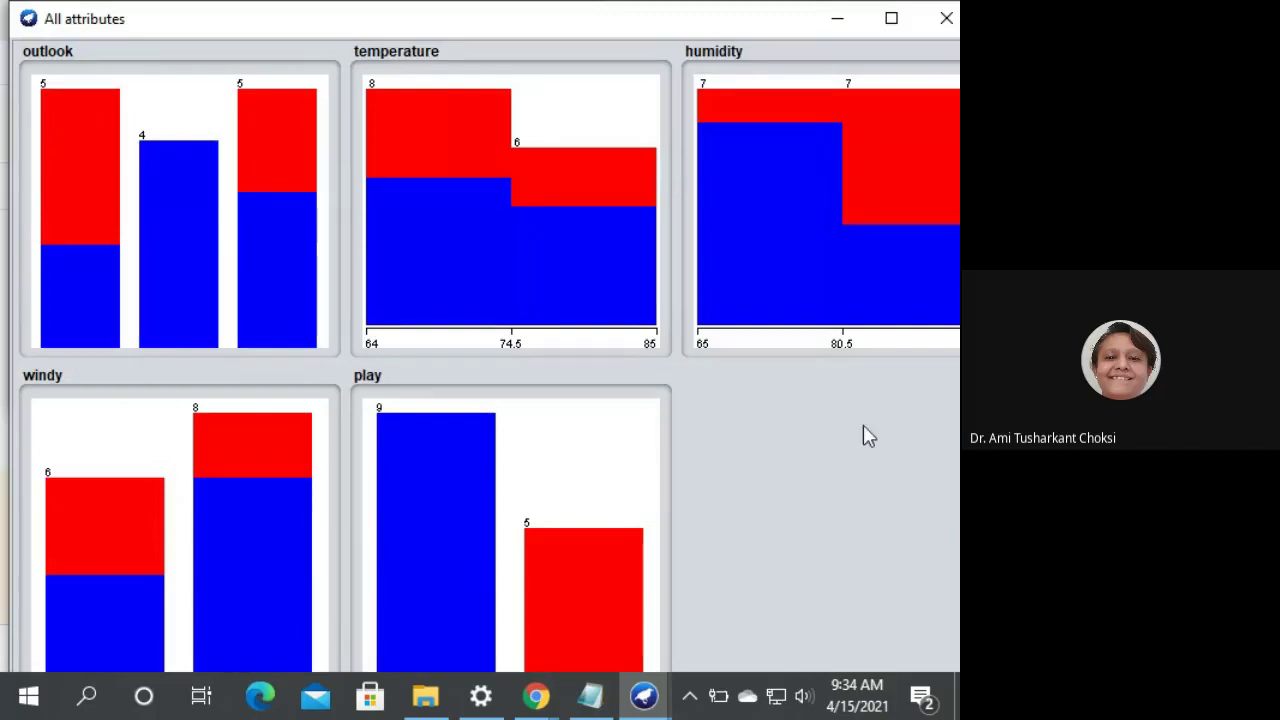
{"action": "left_click", "coordinate": [946, 18]}
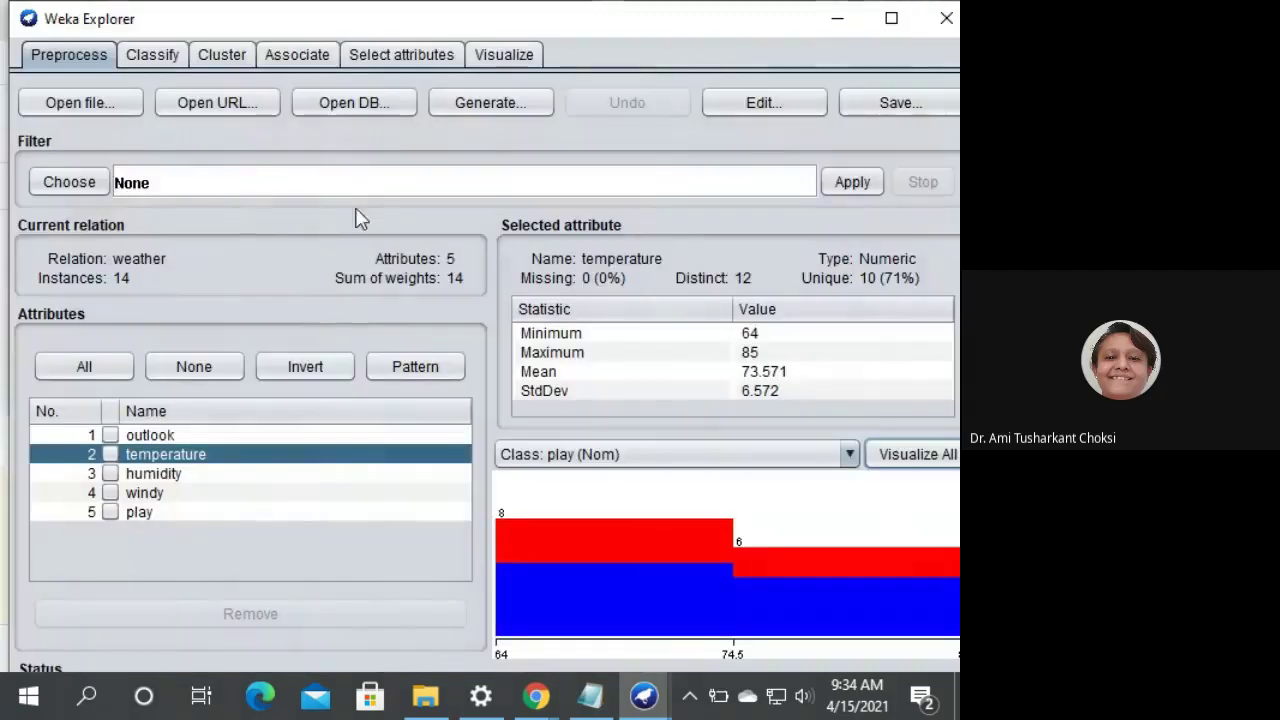
{"action": "left_click", "coordinate": [88, 188]}
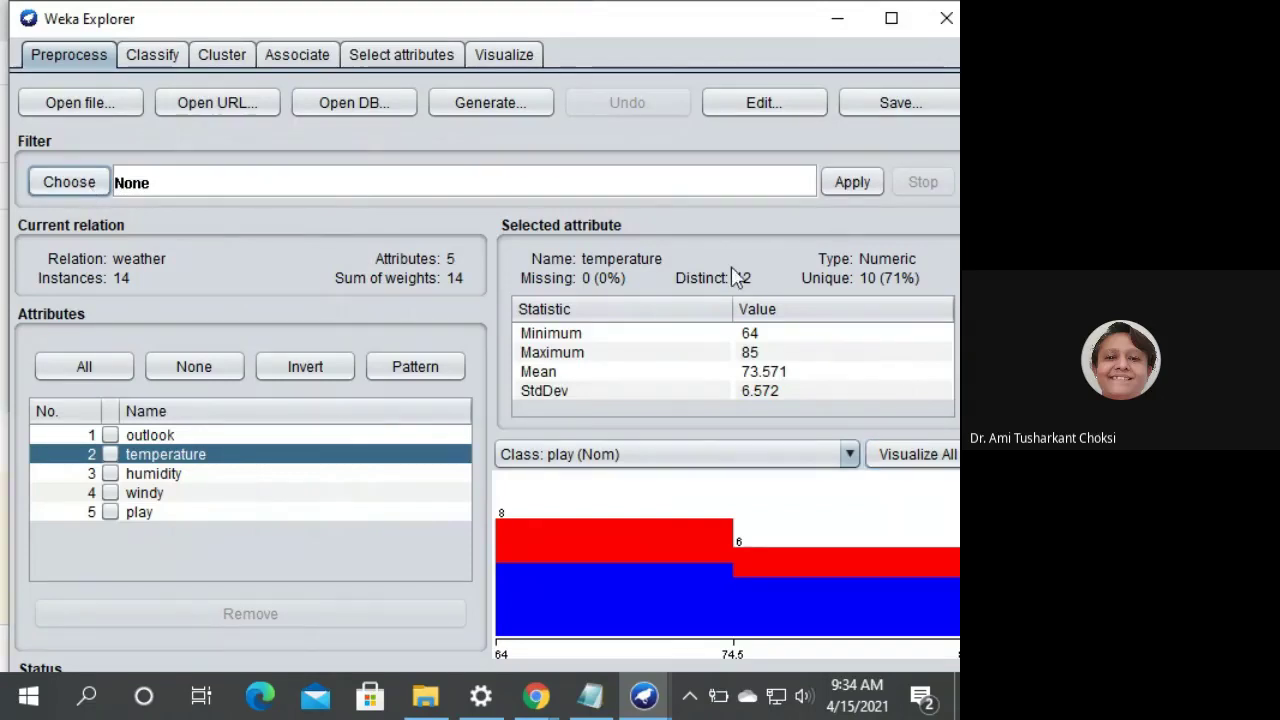
{"action": "left_click", "coordinate": [68, 182]}
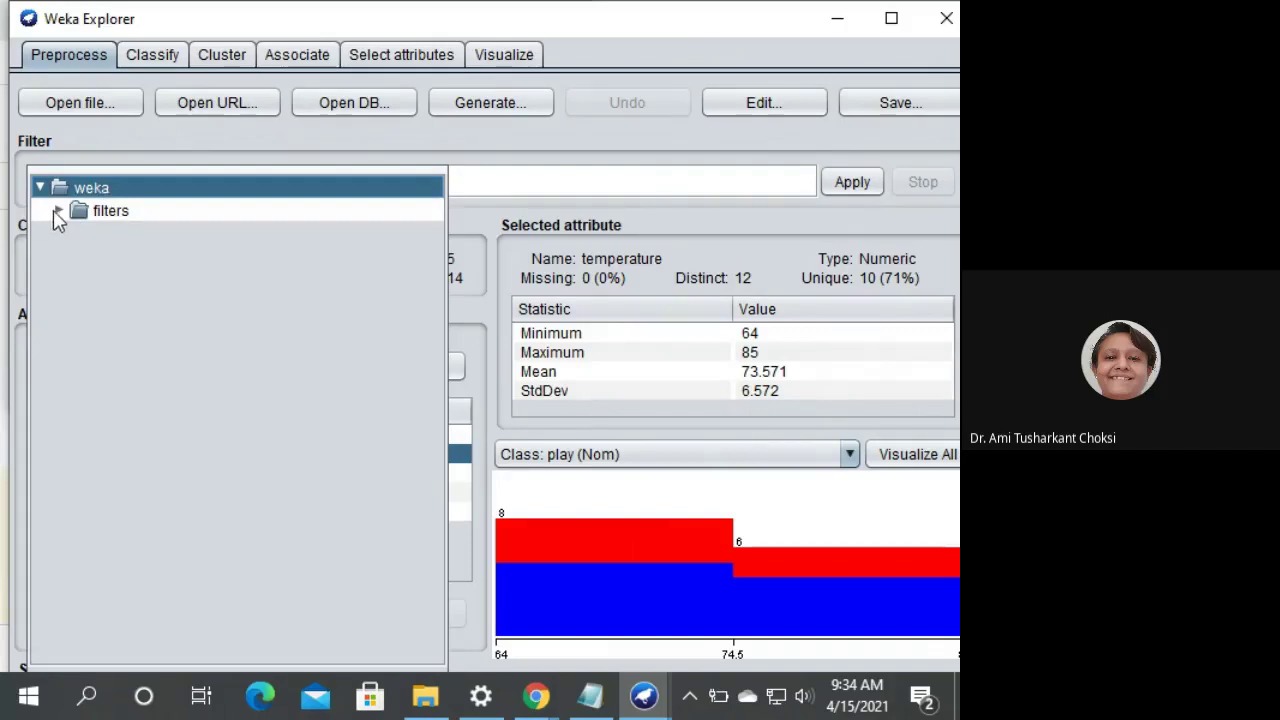
{"action": "left_click", "coordinate": [58, 211]}
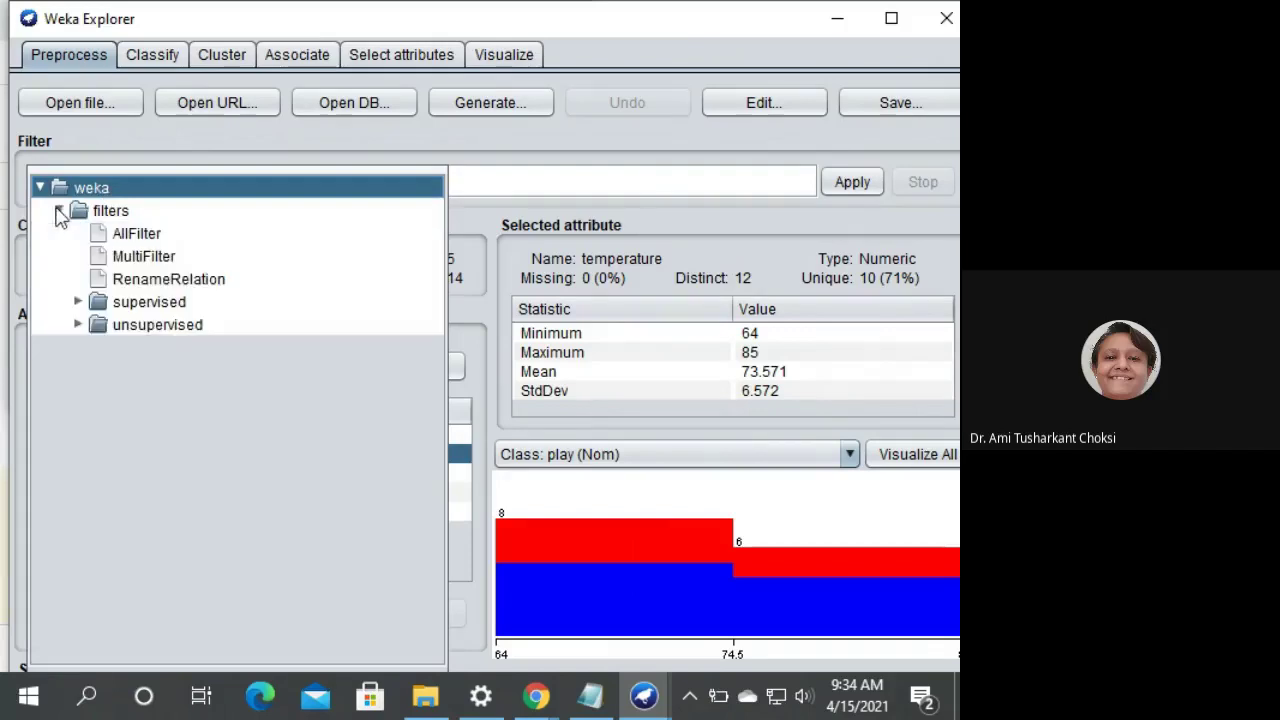
{"action": "left_click", "coordinate": [78, 325]}
{"action": "left_click", "coordinate": [97, 348]}
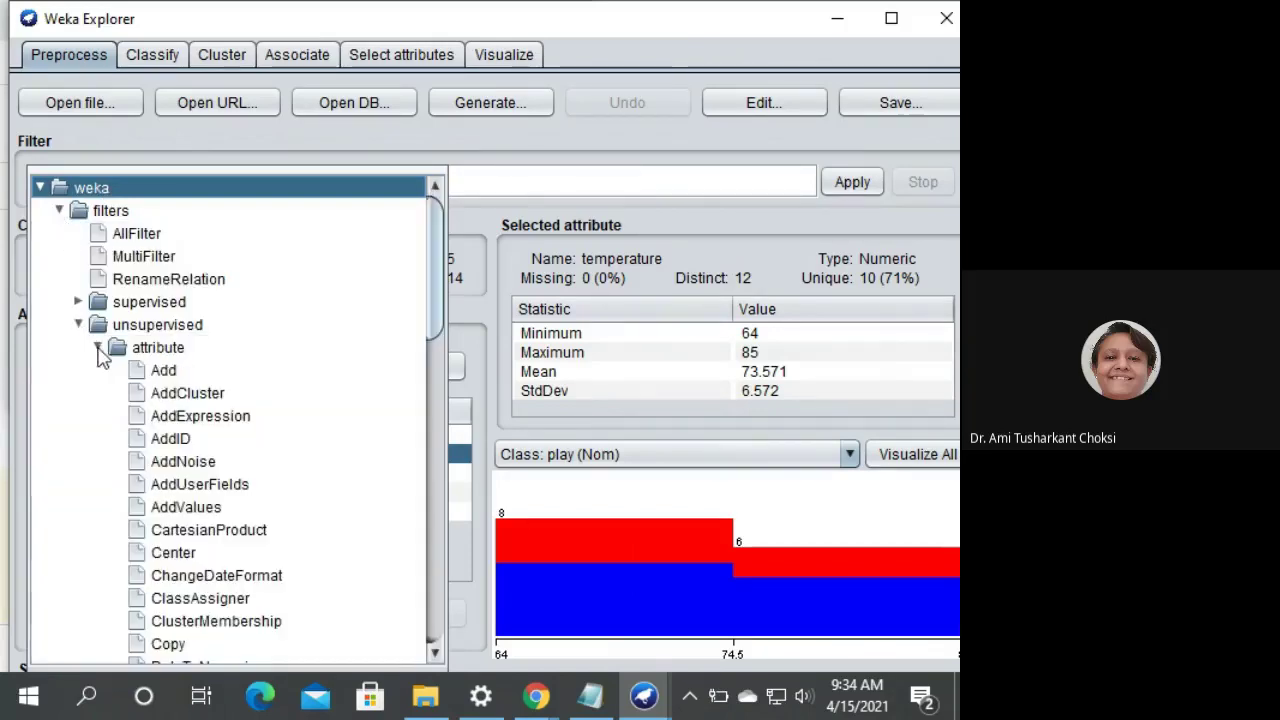
{"action": "scroll", "coordinate": [257, 422], "scroll_direction": "down", "scroll_amount": 4}
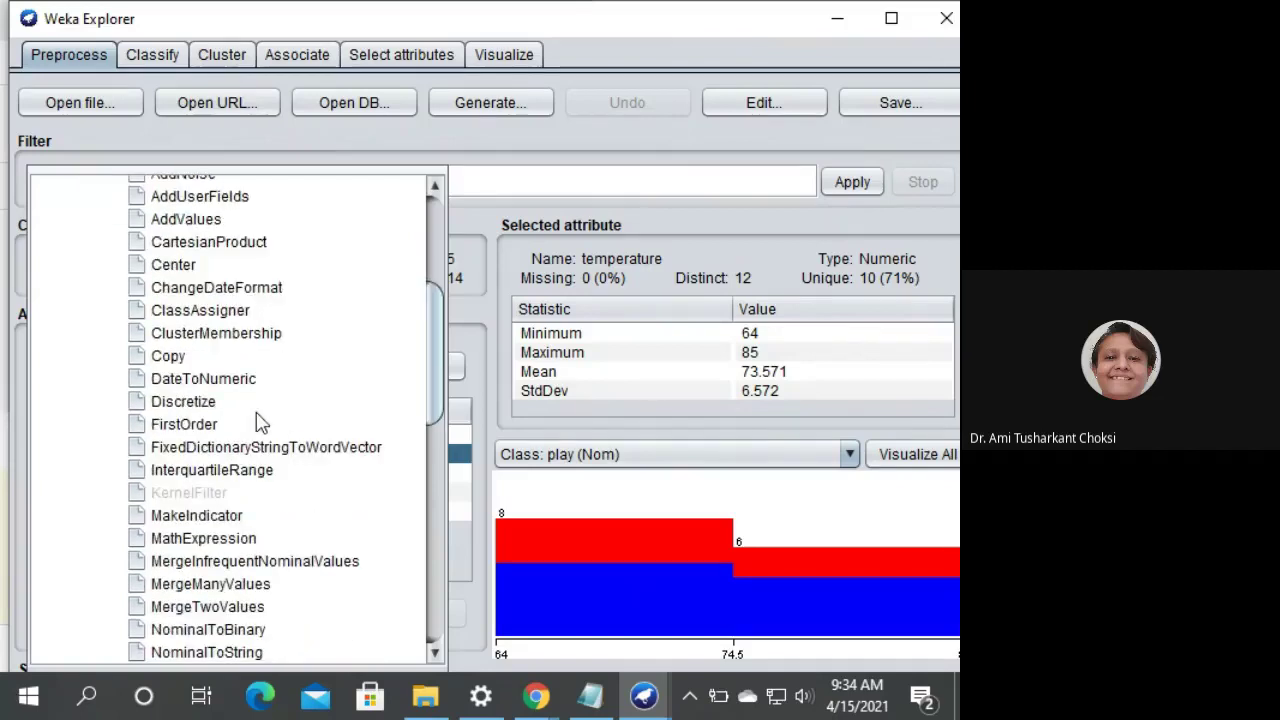
{"action": "scroll", "coordinate": [257, 422], "scroll_direction": "down", "scroll_amount": 5}
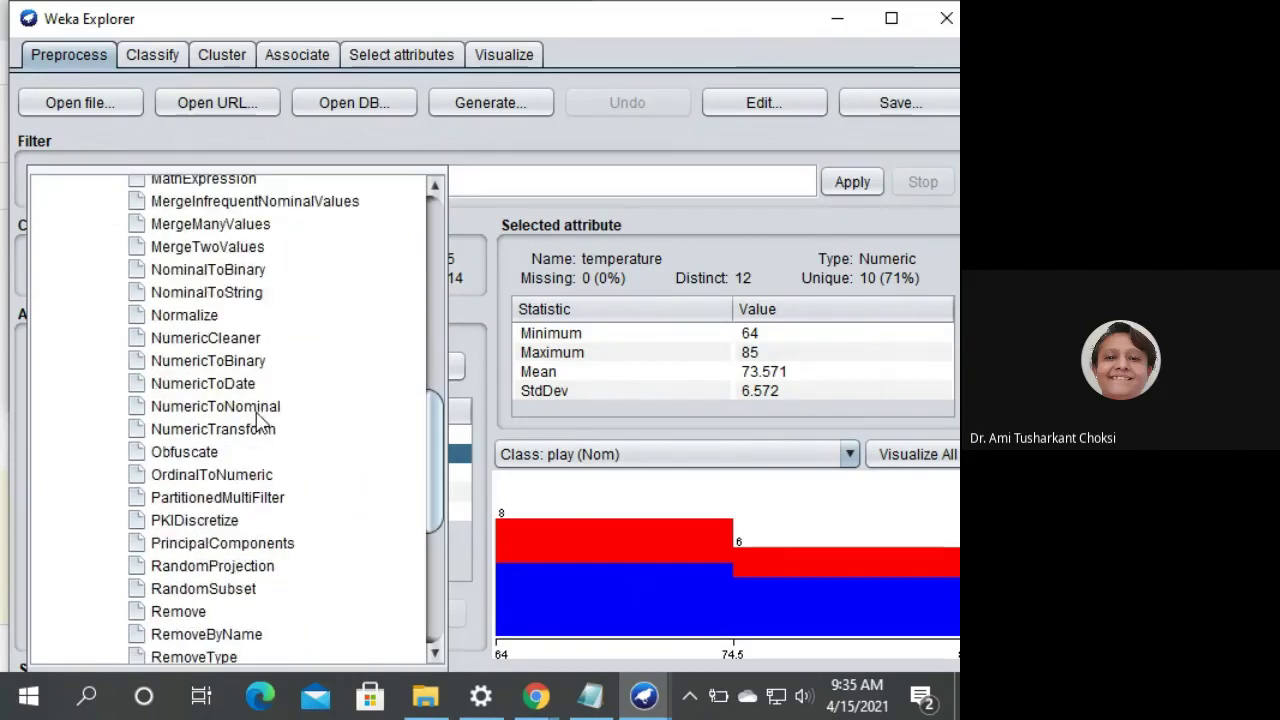
{"action": "scroll", "coordinate": [257, 422], "scroll_direction": "down", "scroll_amount": 4}
{"action": "scroll", "coordinate": [257, 422], "scroll_direction": "down", "scroll_amount": 1}
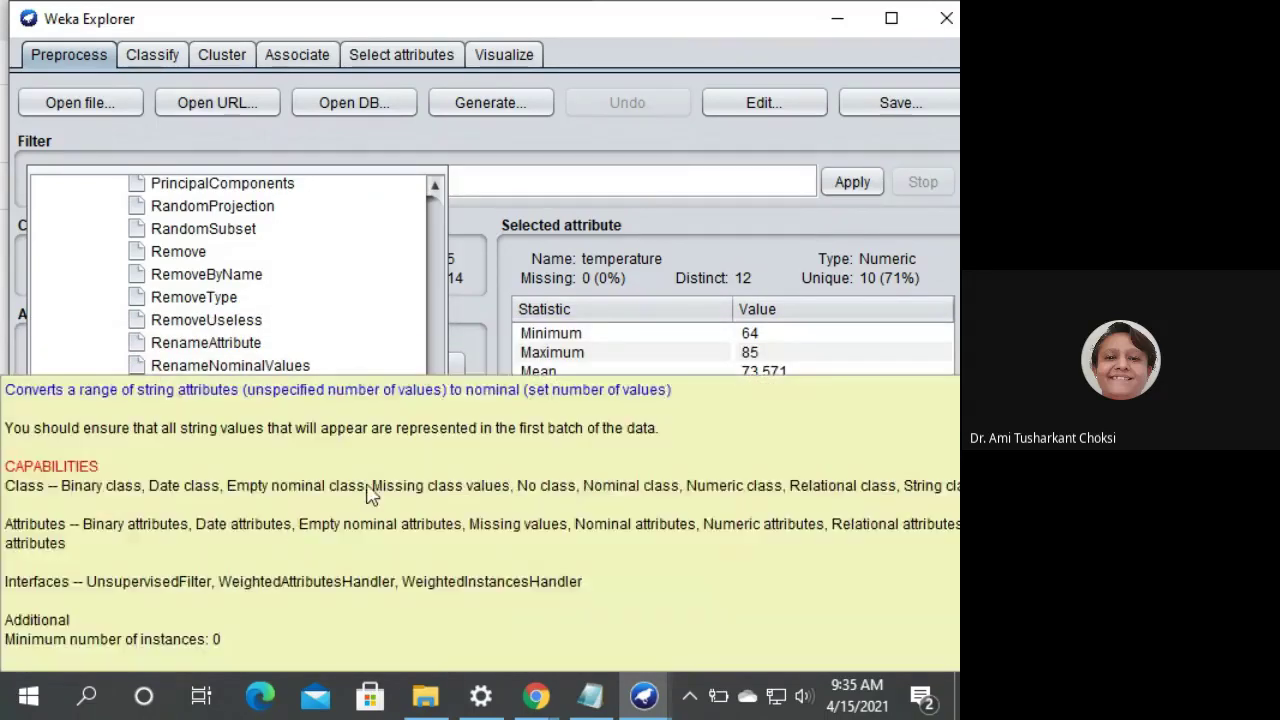
{"action": "mouse_move", "coordinate": [329, 409]}
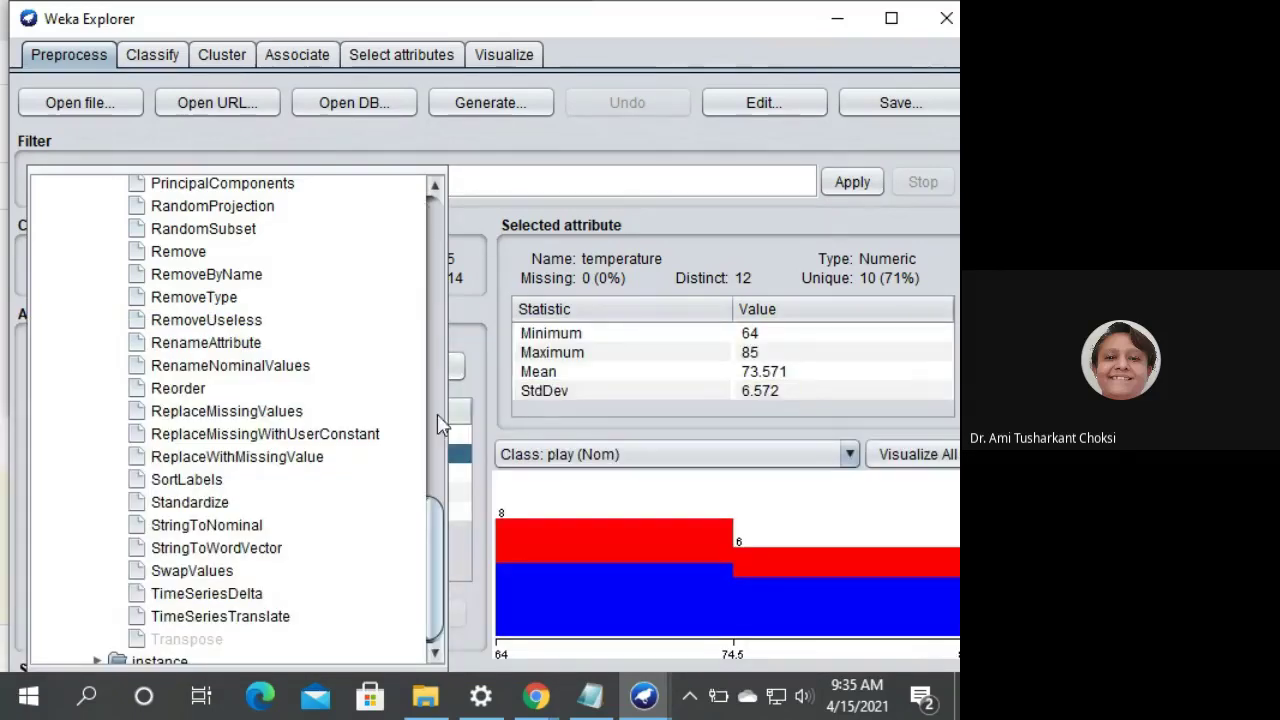
{"action": "mouse_move", "coordinate": [390, 450]}
{"action": "mouse_move", "coordinate": [220, 510]}
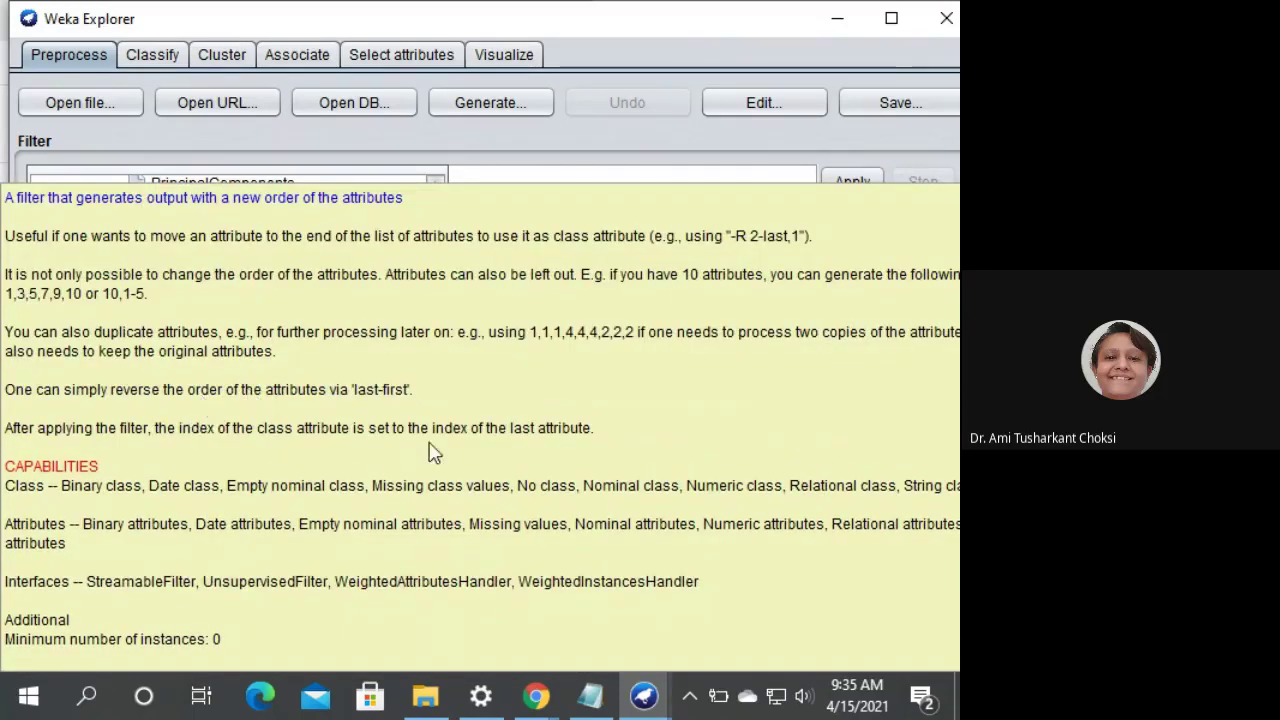
{"action": "left_click", "coordinate": [654, 443]}
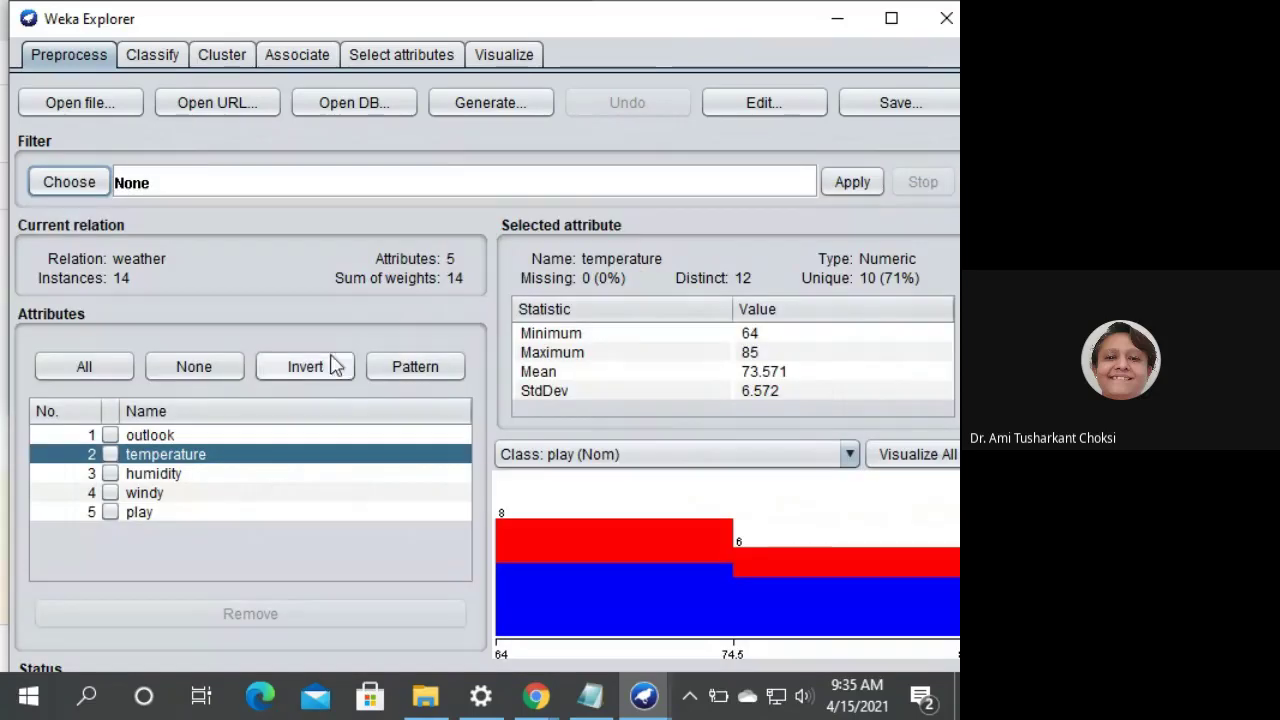
- Choose the unsupervised attribute filter Standardize, review its description and accept its options with debug, doNotCheckCapabilities and ignoreClass at False
{"action": "left_click", "coordinate": [69, 181]}
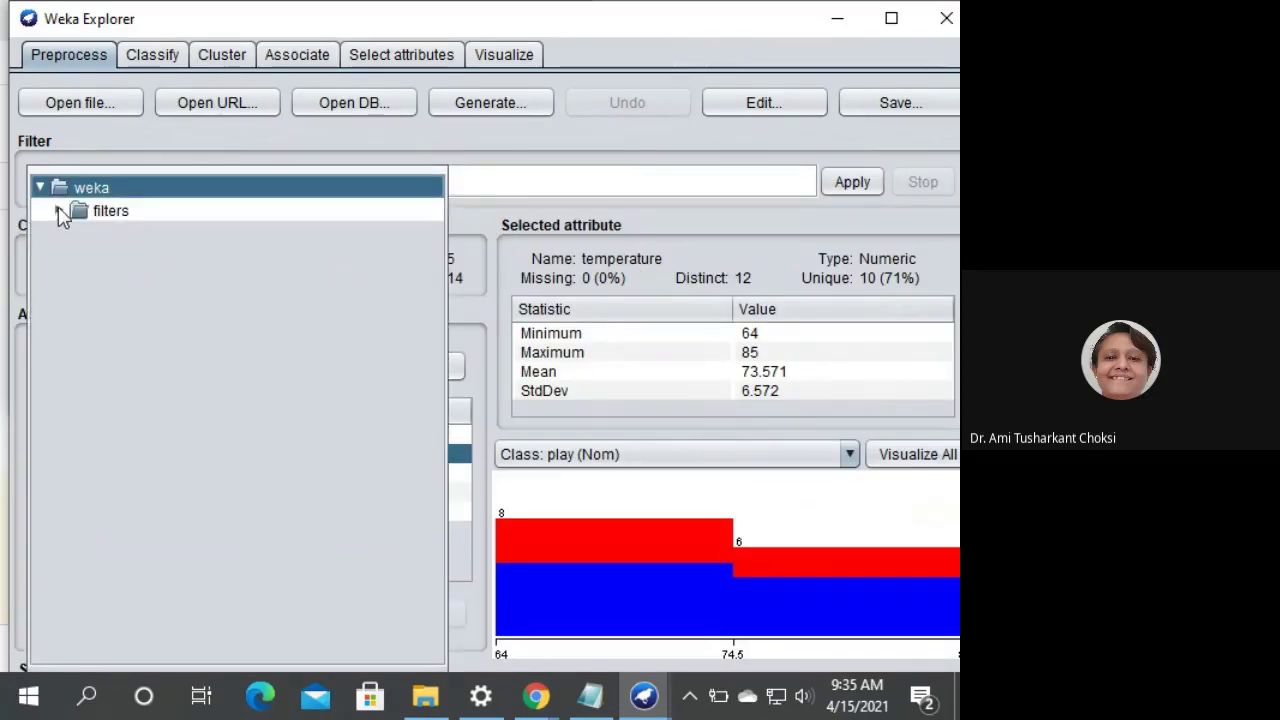
{"action": "left_click", "coordinate": [58, 211]}
{"action": "left_click", "coordinate": [78, 325]}
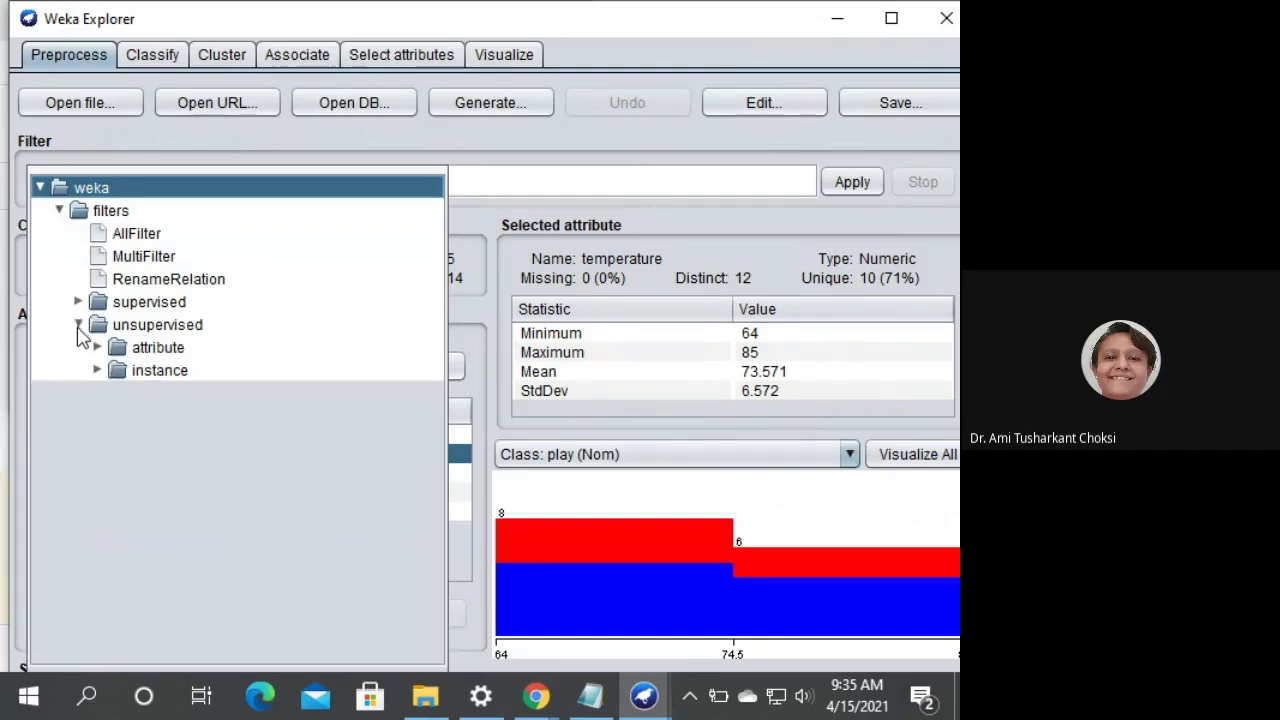
{"action": "left_click", "coordinate": [97, 348]}
{"action": "scroll", "coordinate": [370, 567], "scroll_direction": "down", "scroll_amount": 4}
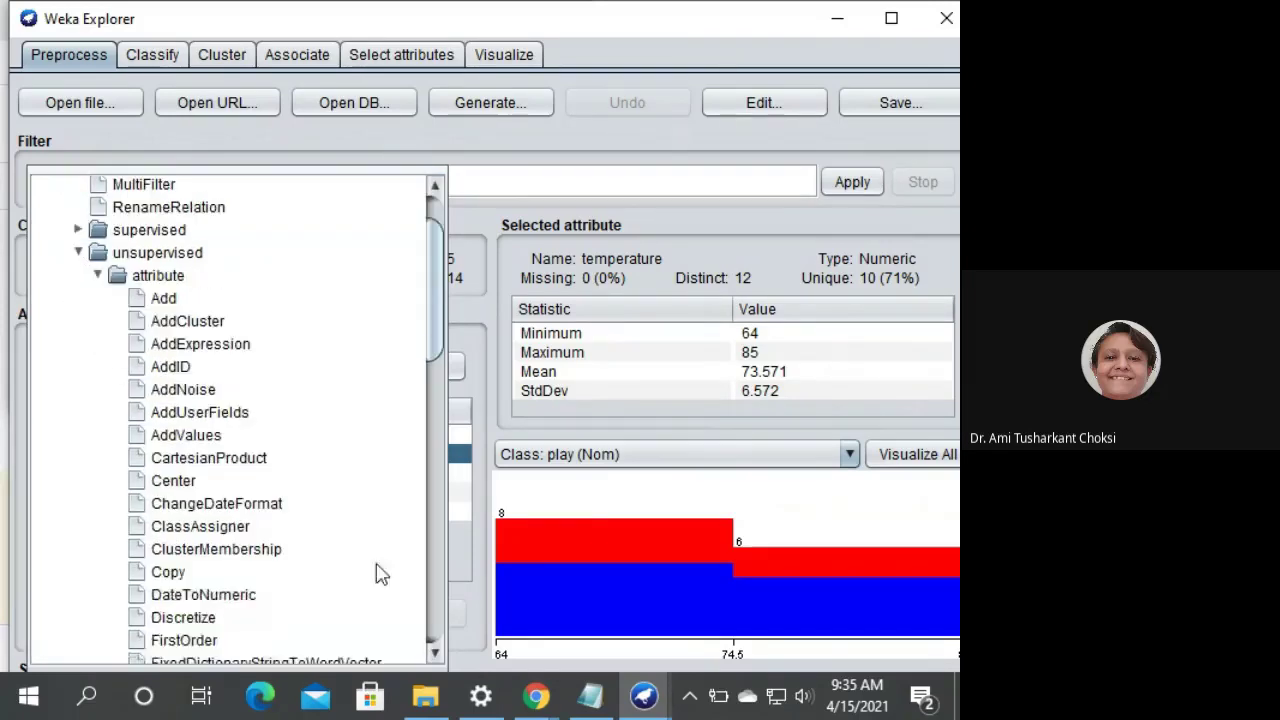
{"action": "scroll", "coordinate": [357, 553], "scroll_direction": "down", "scroll_amount": 7}
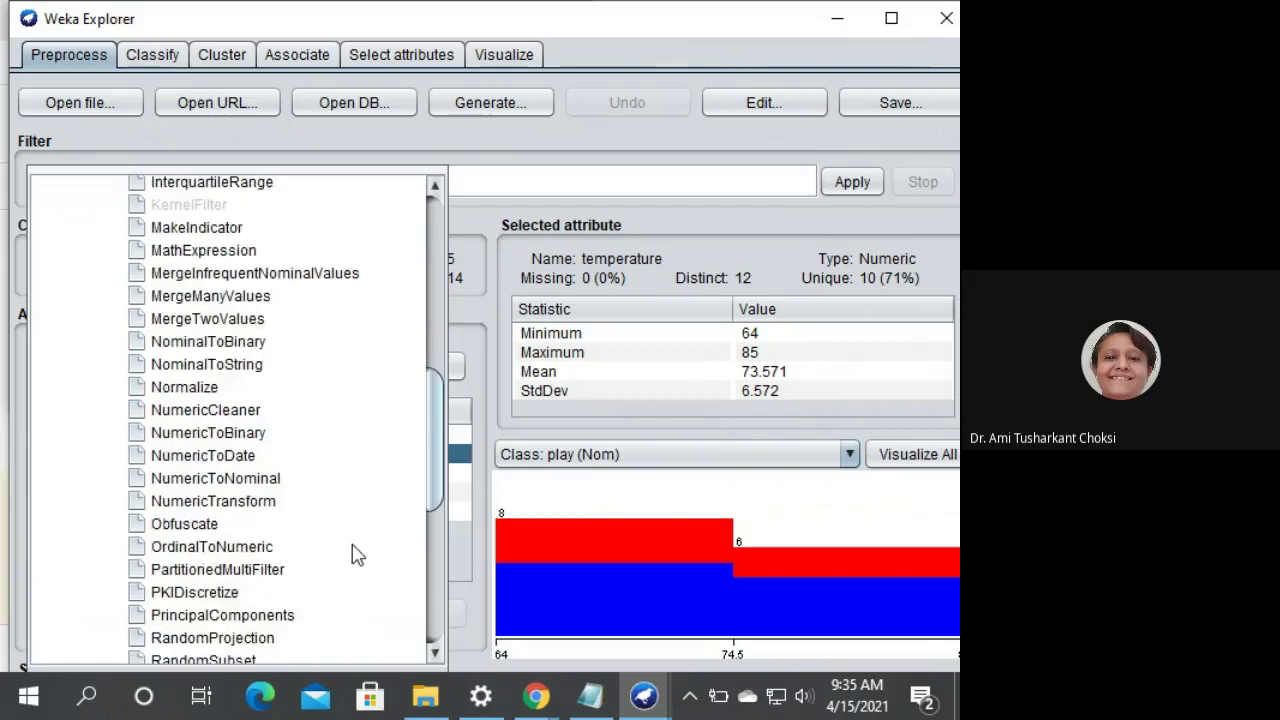
{"action": "scroll", "coordinate": [250, 535], "scroll_direction": "down", "scroll_amount": 3}
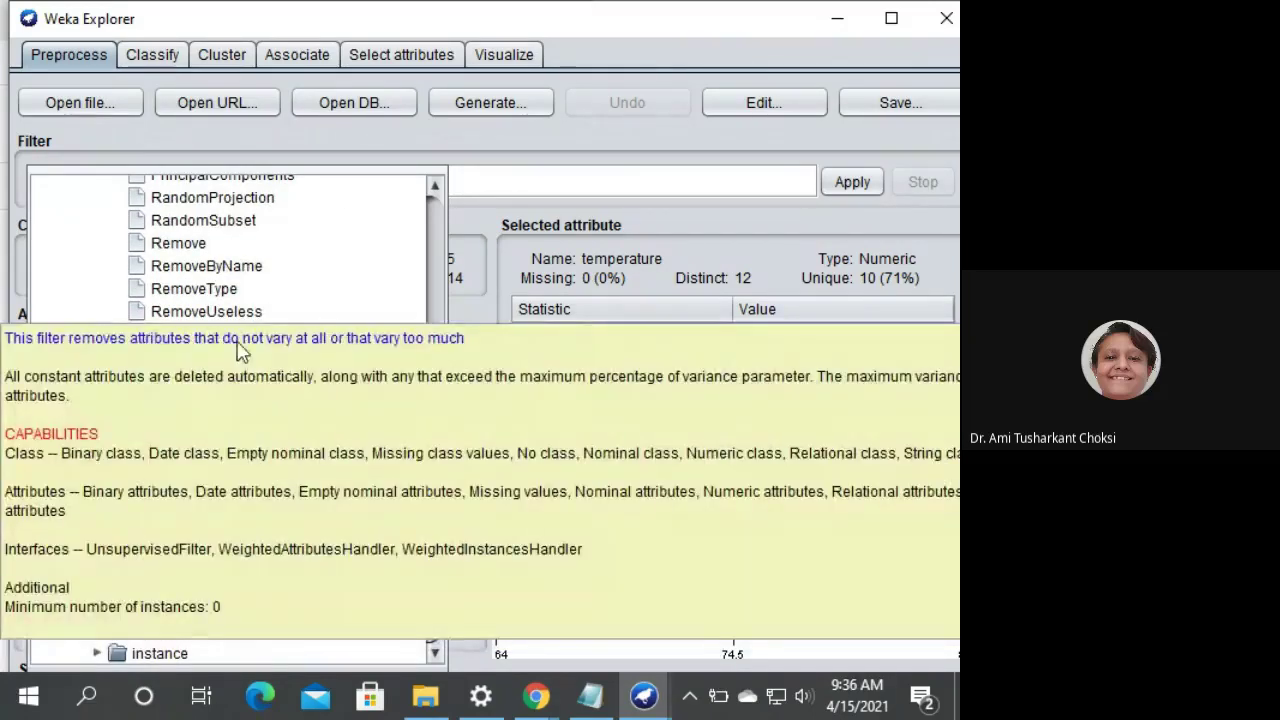
{"action": "mouse_move", "coordinate": [175, 430]}
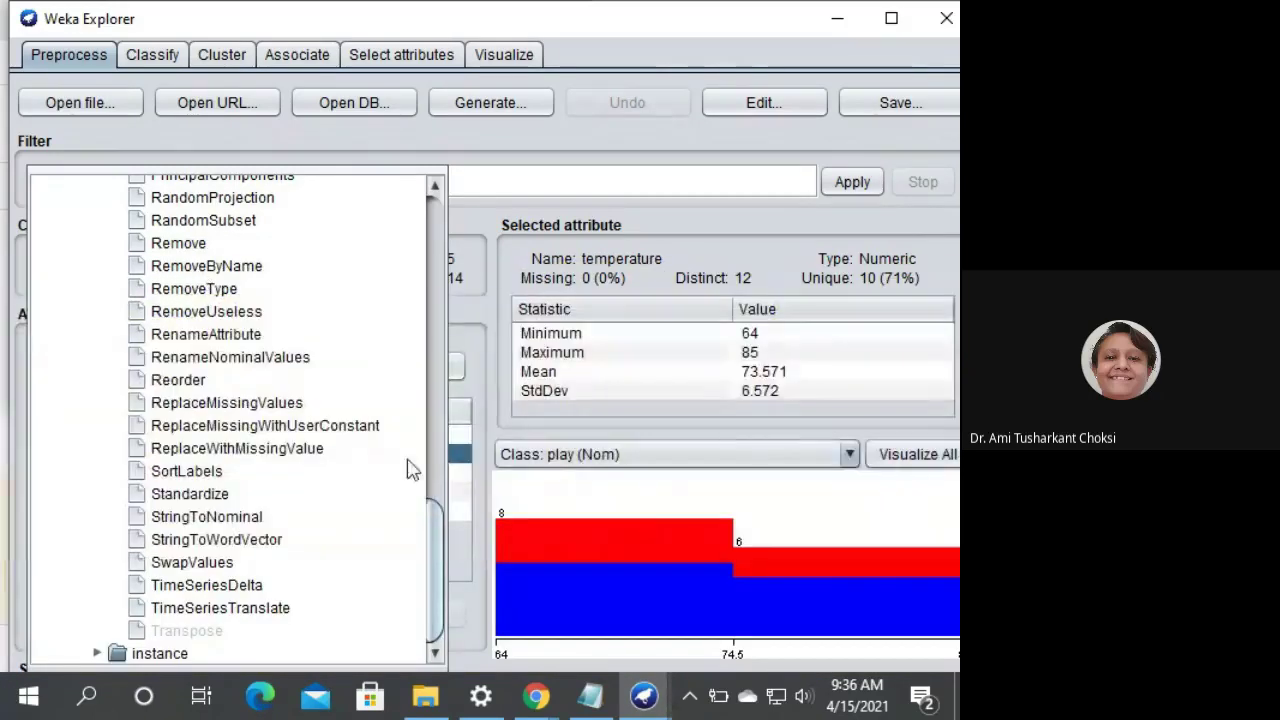
{"action": "left_click", "coordinate": [228, 496]}
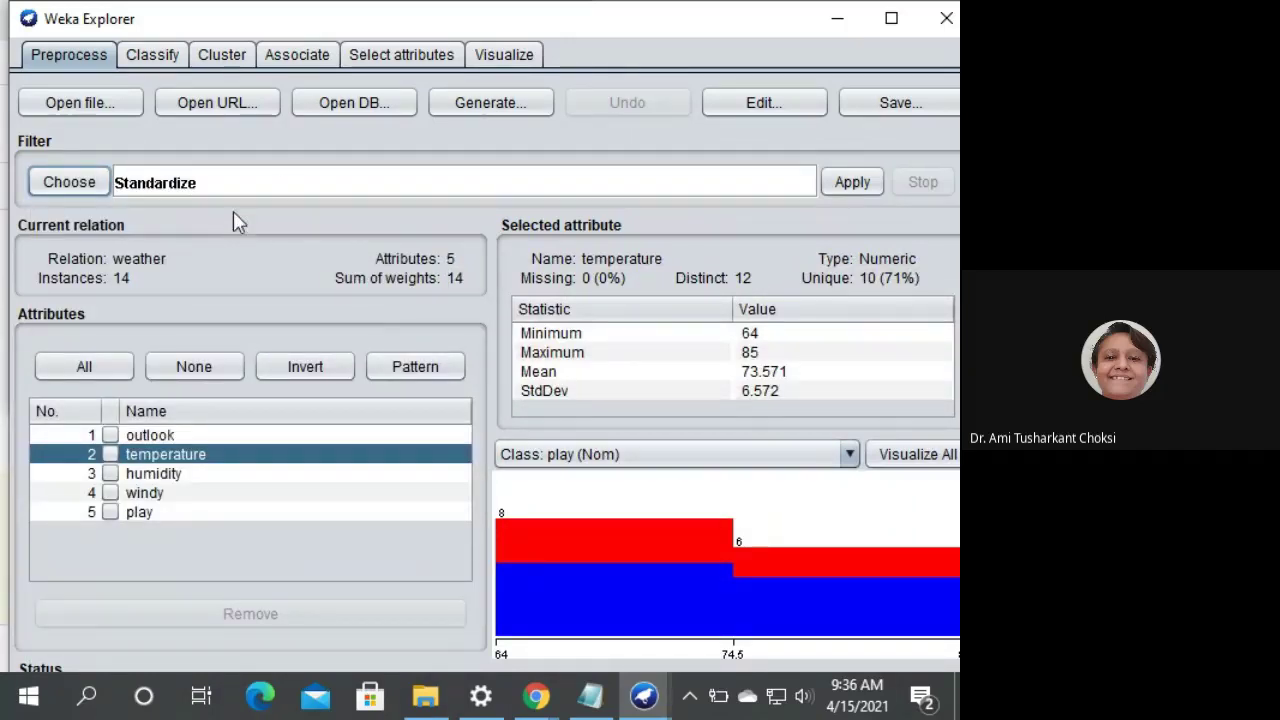
{"action": "left_click", "coordinate": [292, 188]}
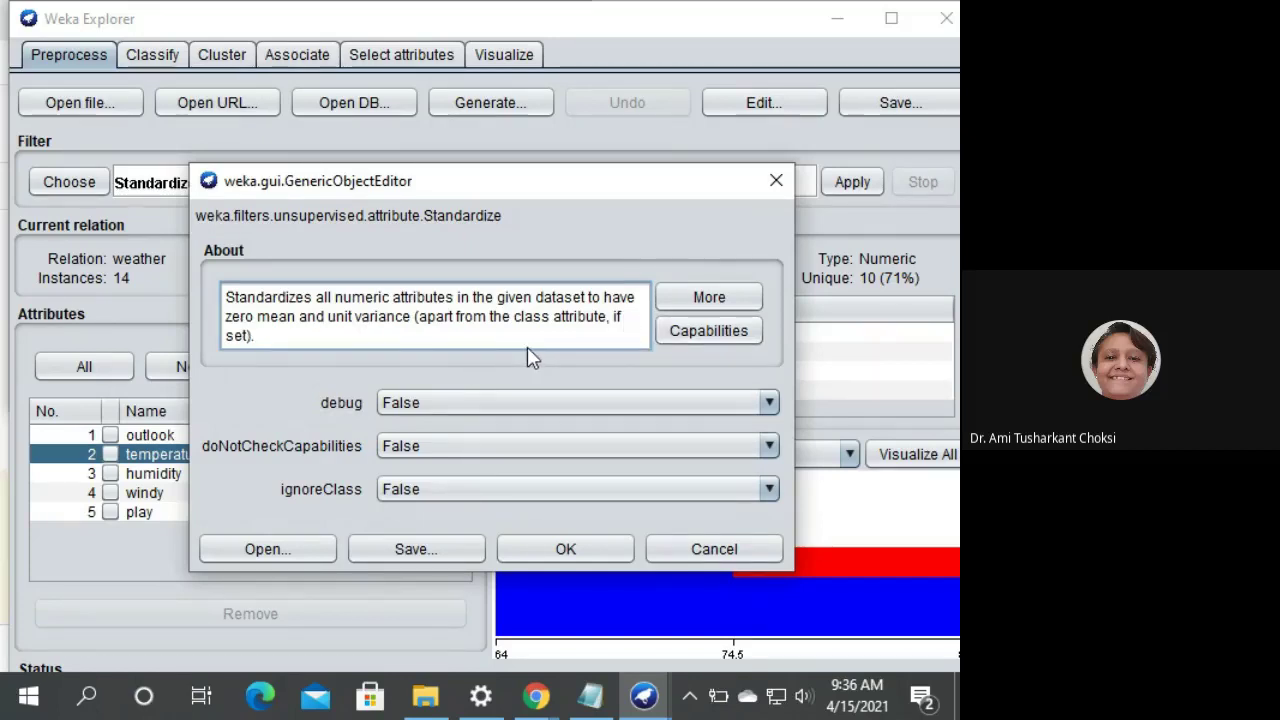
{"action": "left_click", "coordinate": [566, 549]}
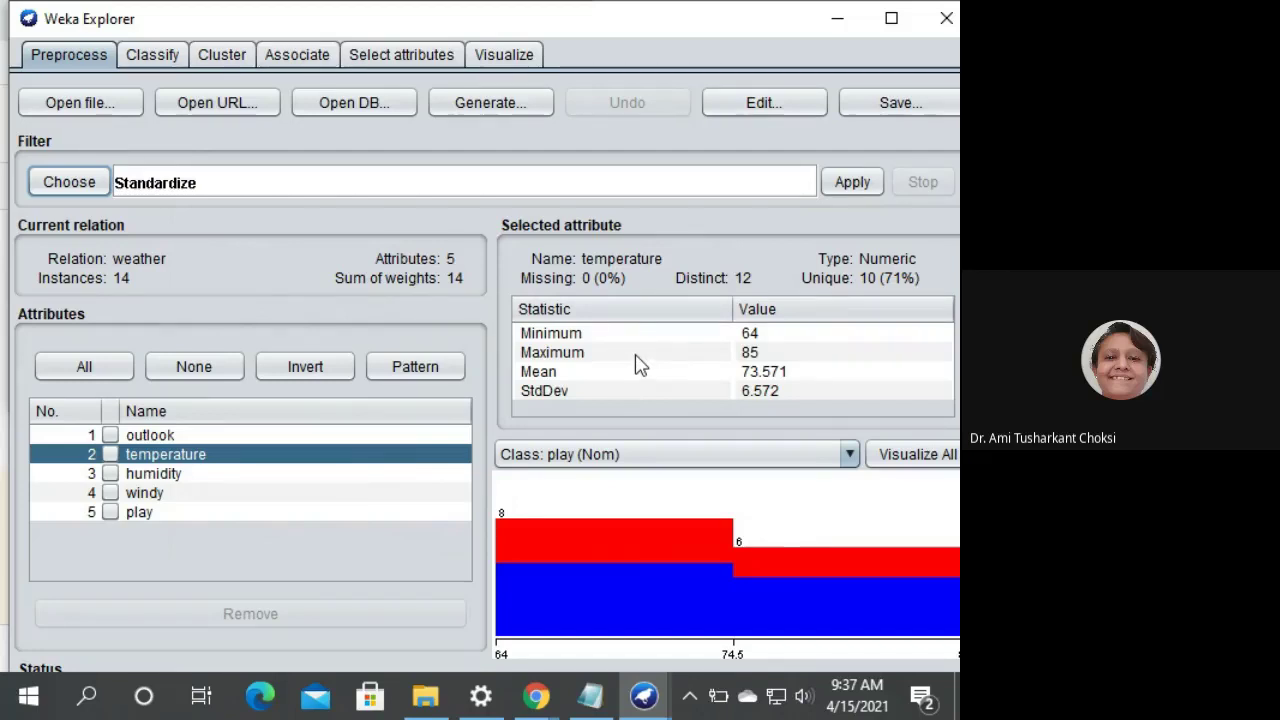
- Check the humidity statistics, apply the Standardize filter to the weather data and inspect the temperature attribute
{"action": "left_click", "coordinate": [141, 476]}
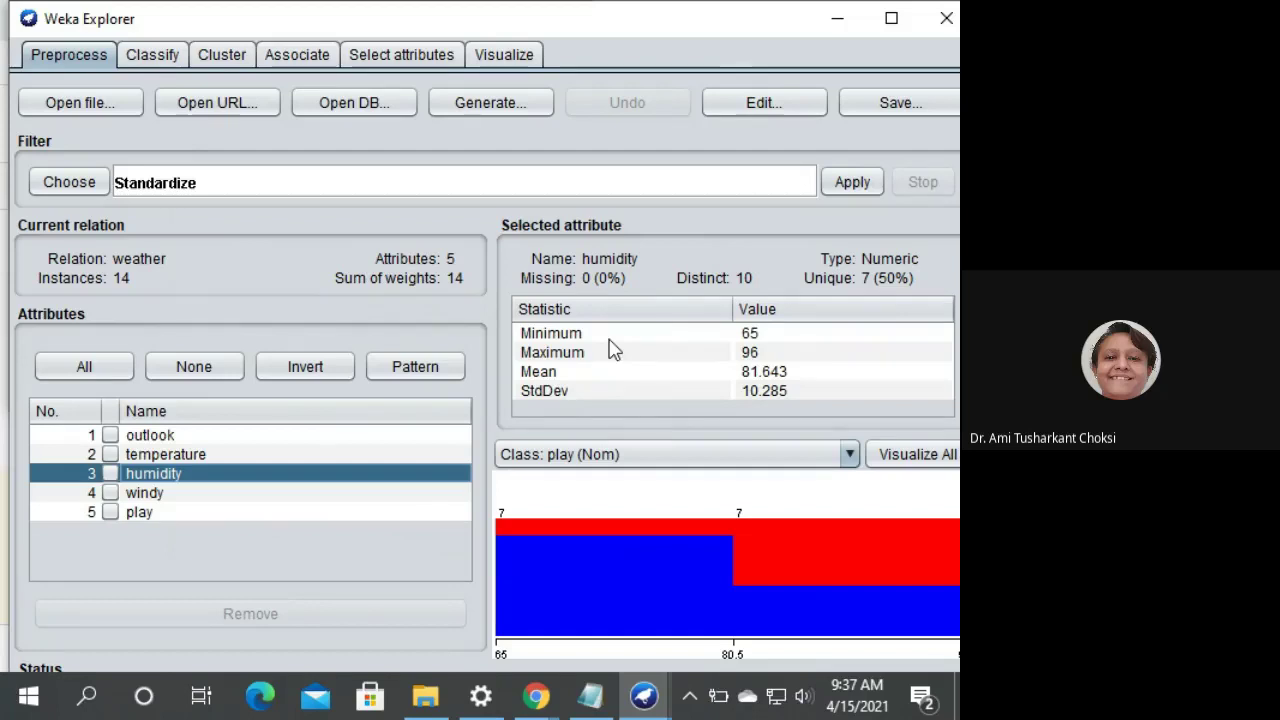
{"action": "left_click", "coordinate": [845, 183]}
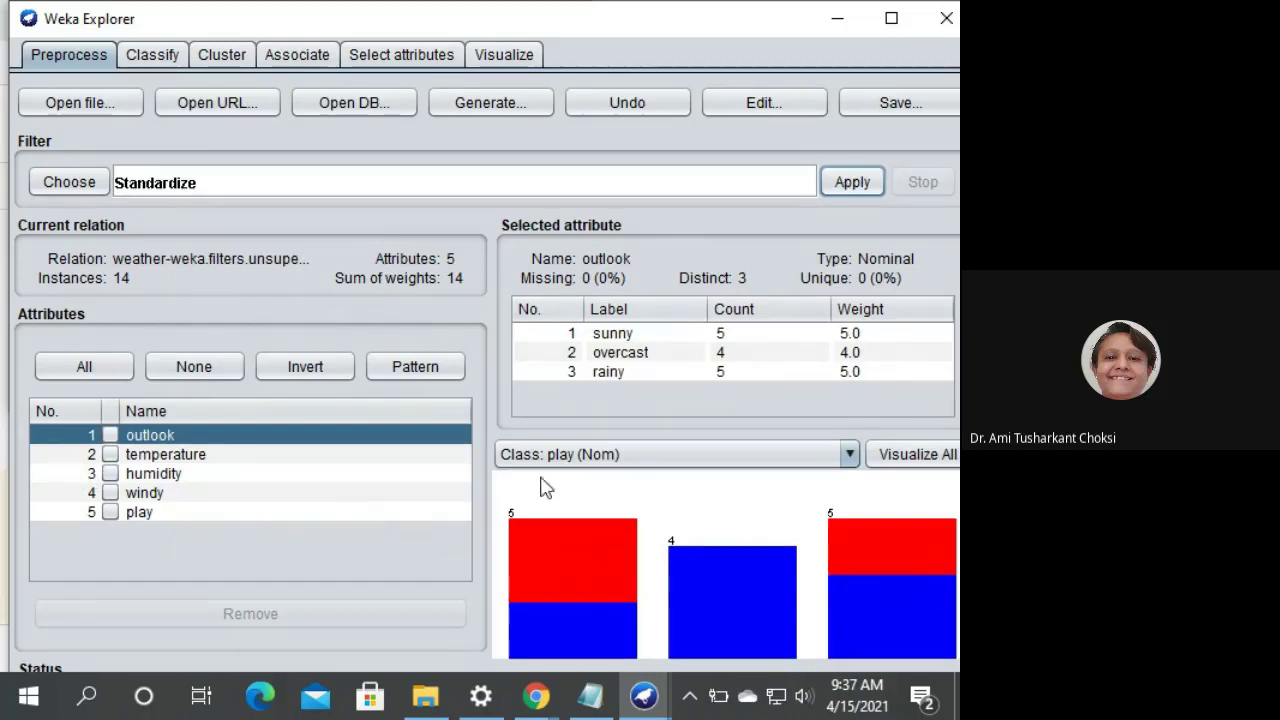
{"action": "left_click", "coordinate": [170, 455]}
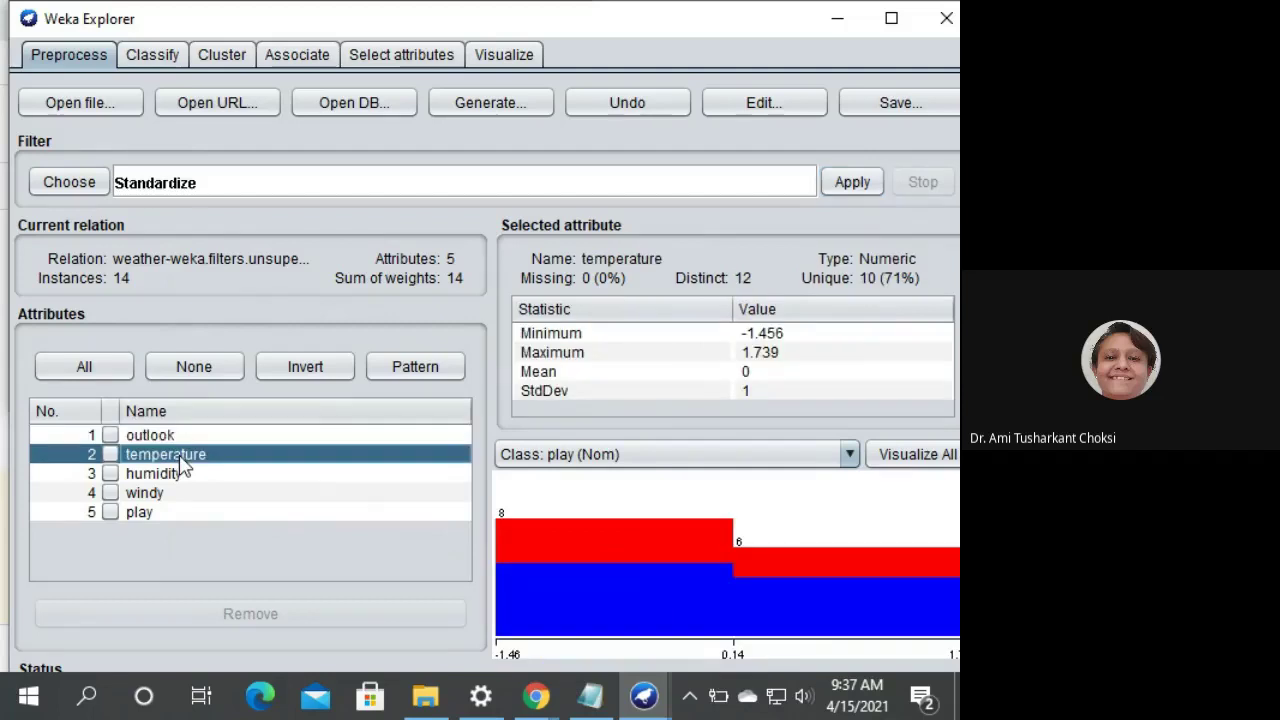
- Examine the minimum, maximum, mean and standard deviation of the standardized temperature and humidity attributes
{"action": "left_click", "coordinate": [750, 375]}
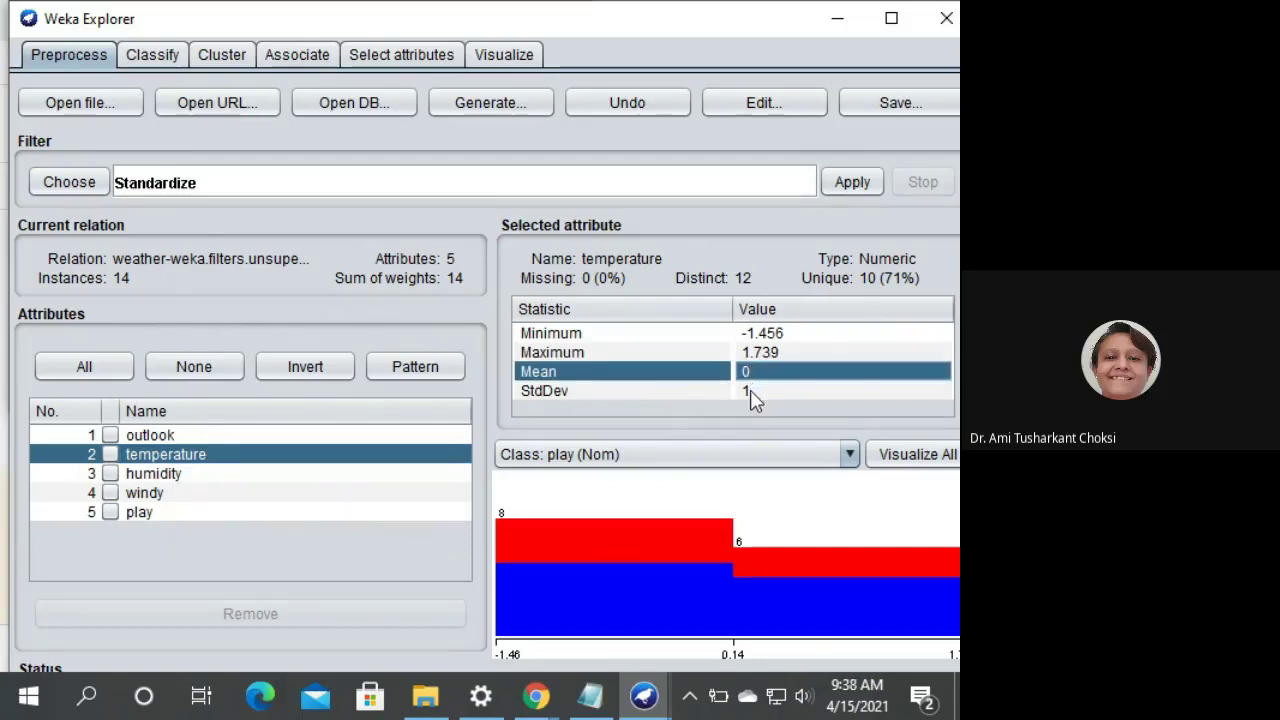
{"action": "left_click", "coordinate": [753, 392]}
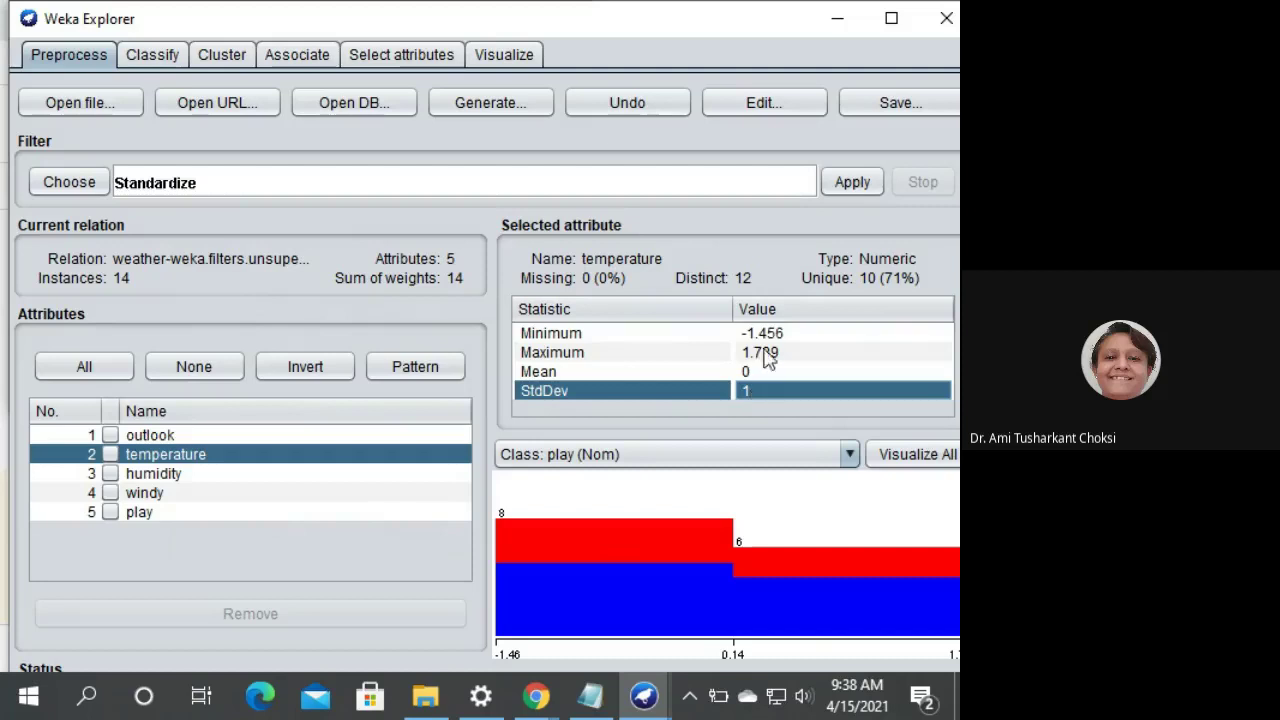
{"action": "left_click", "coordinate": [760, 338]}
{"action": "left_click", "coordinate": [763, 353]}
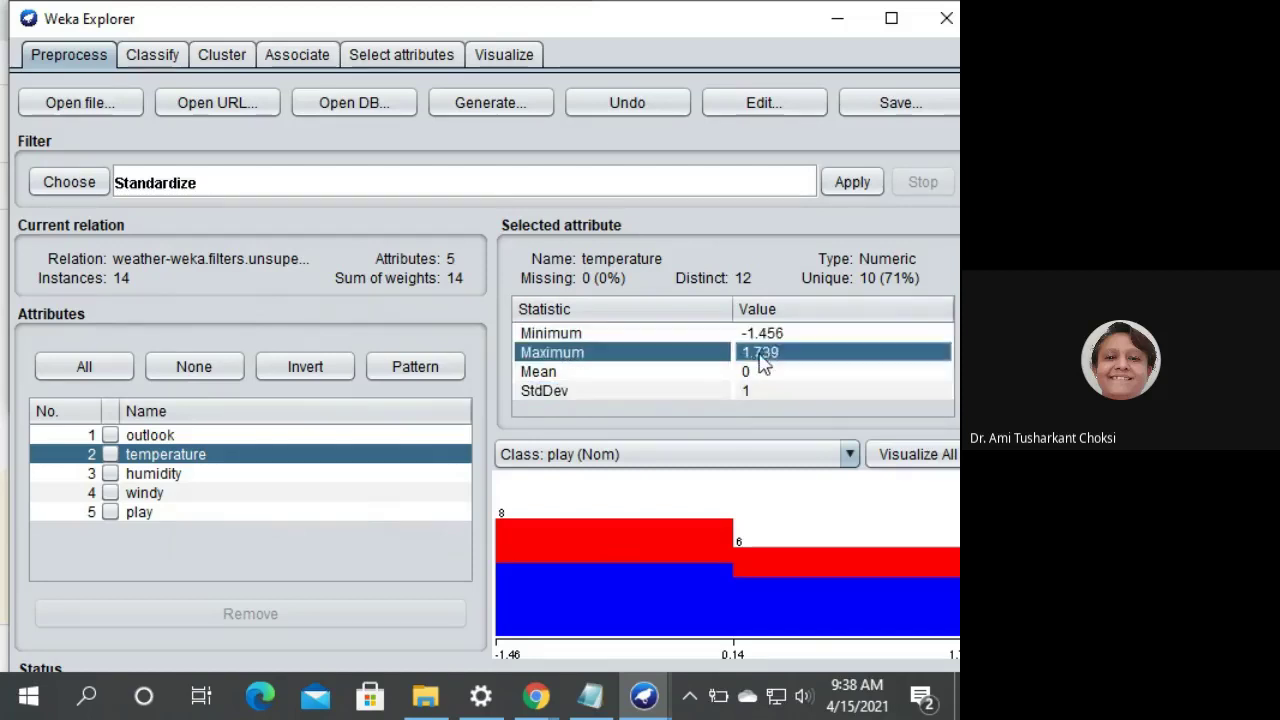
{"action": "left_click", "coordinate": [762, 340]}
{"action": "left_click", "coordinate": [759, 353]}
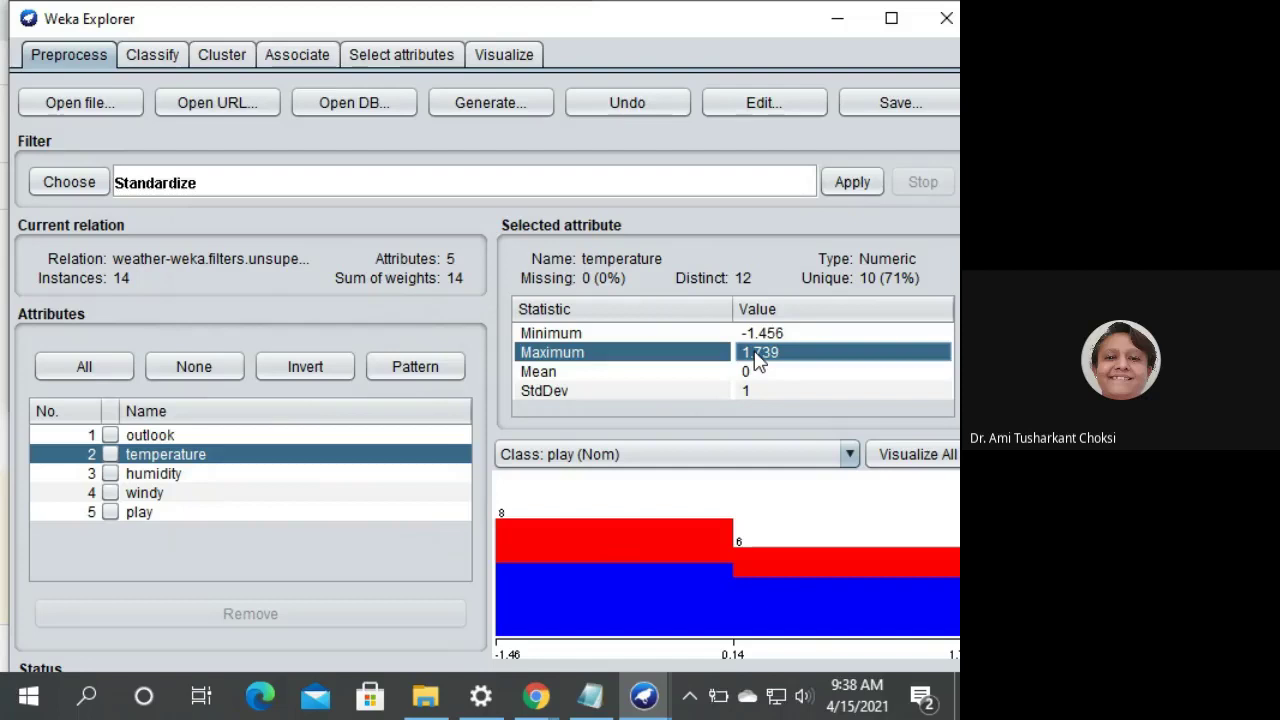
{"action": "left_click", "coordinate": [524, 372]}
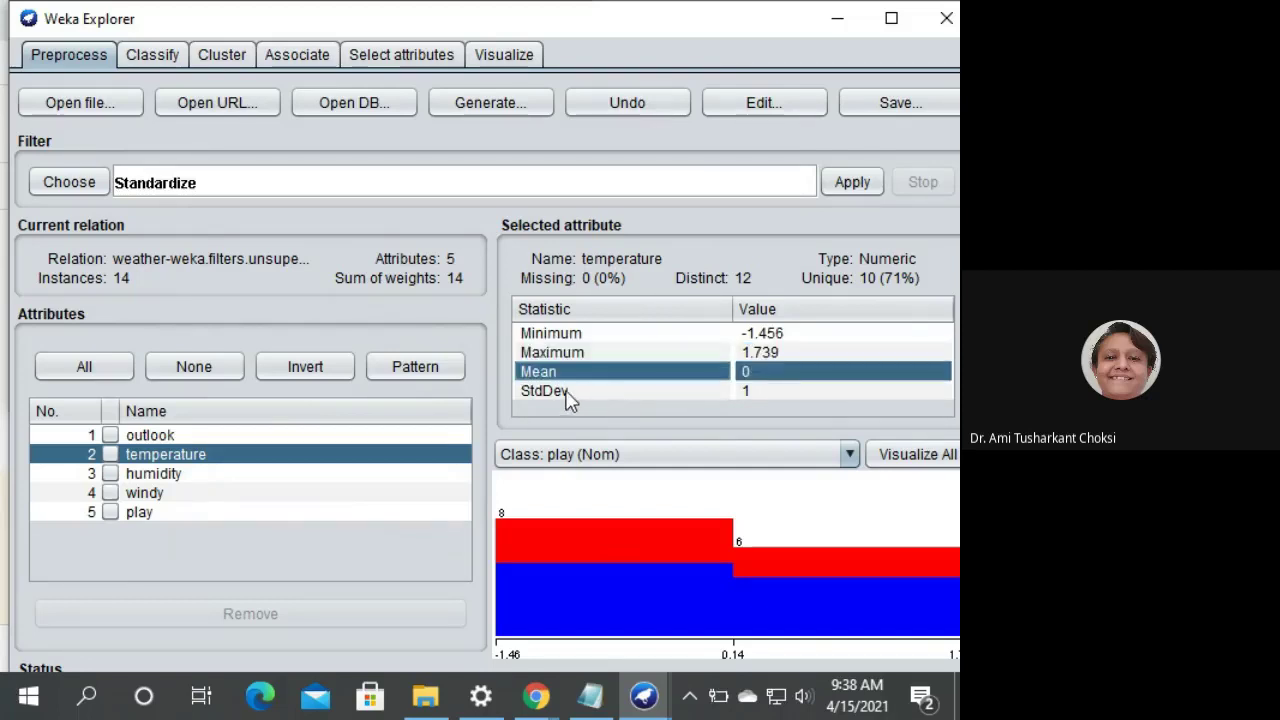
{"action": "left_click", "coordinate": [569, 394]}
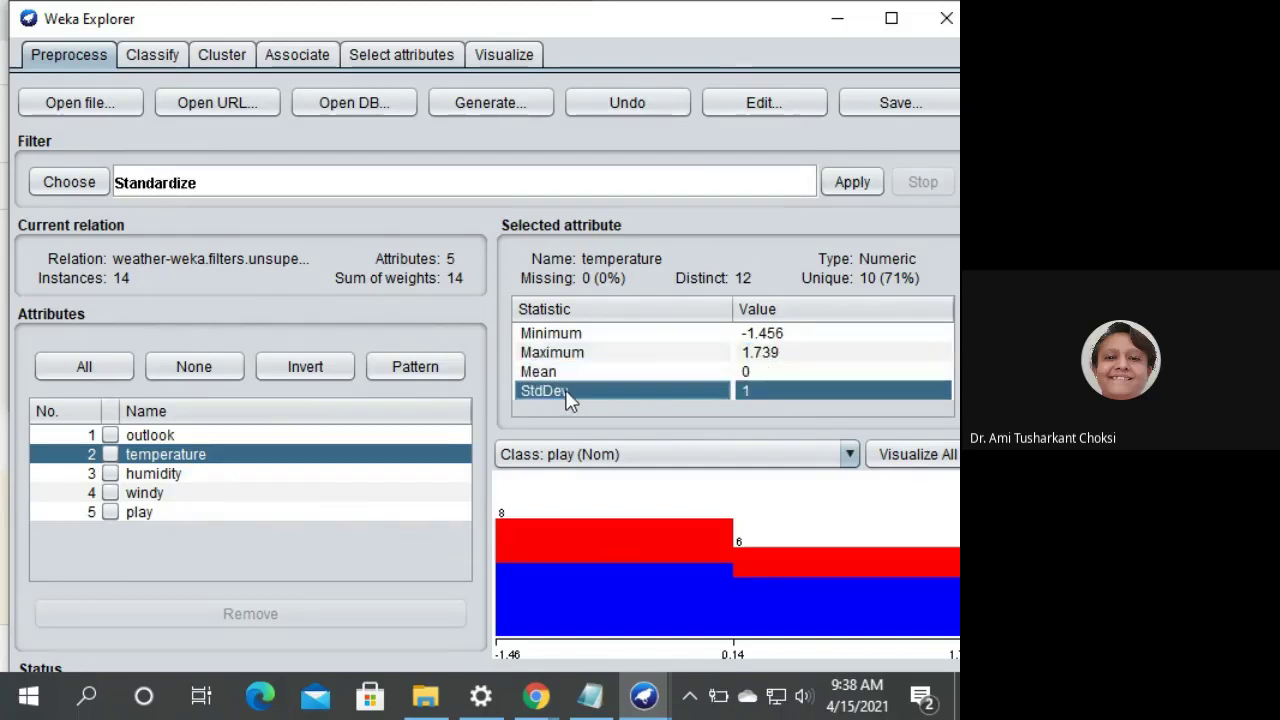
{"action": "left_click", "coordinate": [160, 475]}
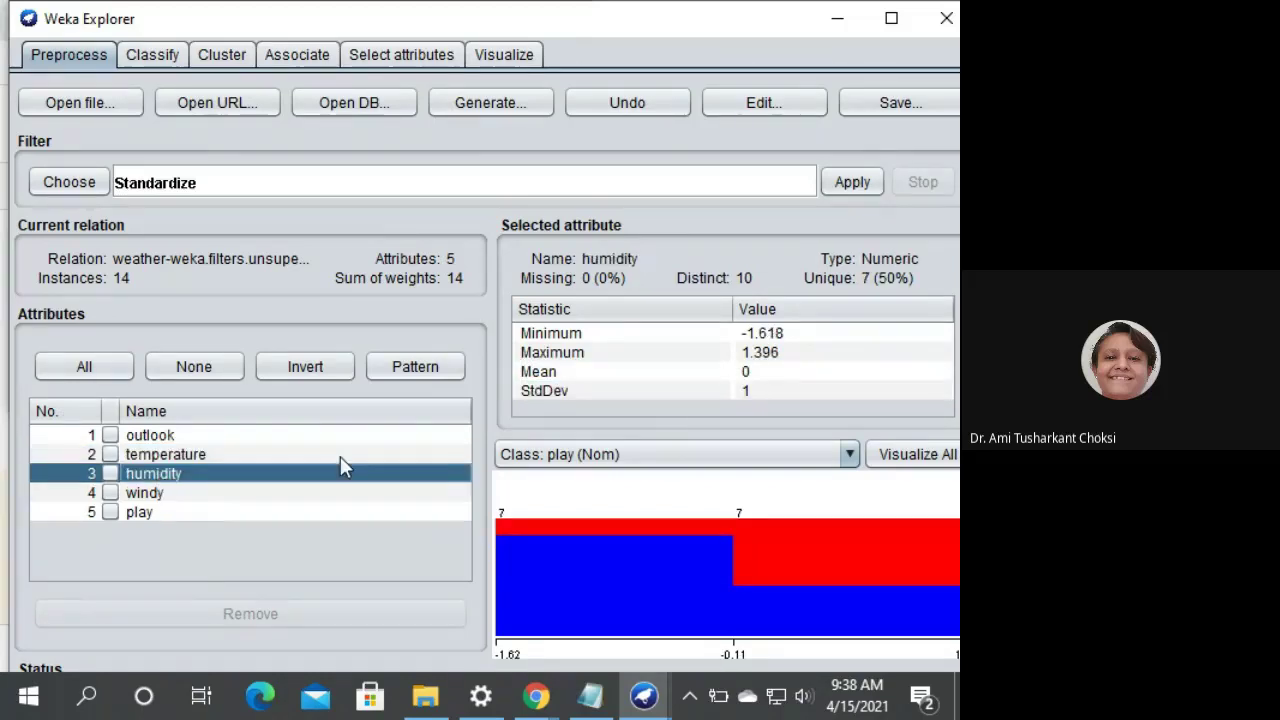
{"action": "left_click", "coordinate": [557, 372]}
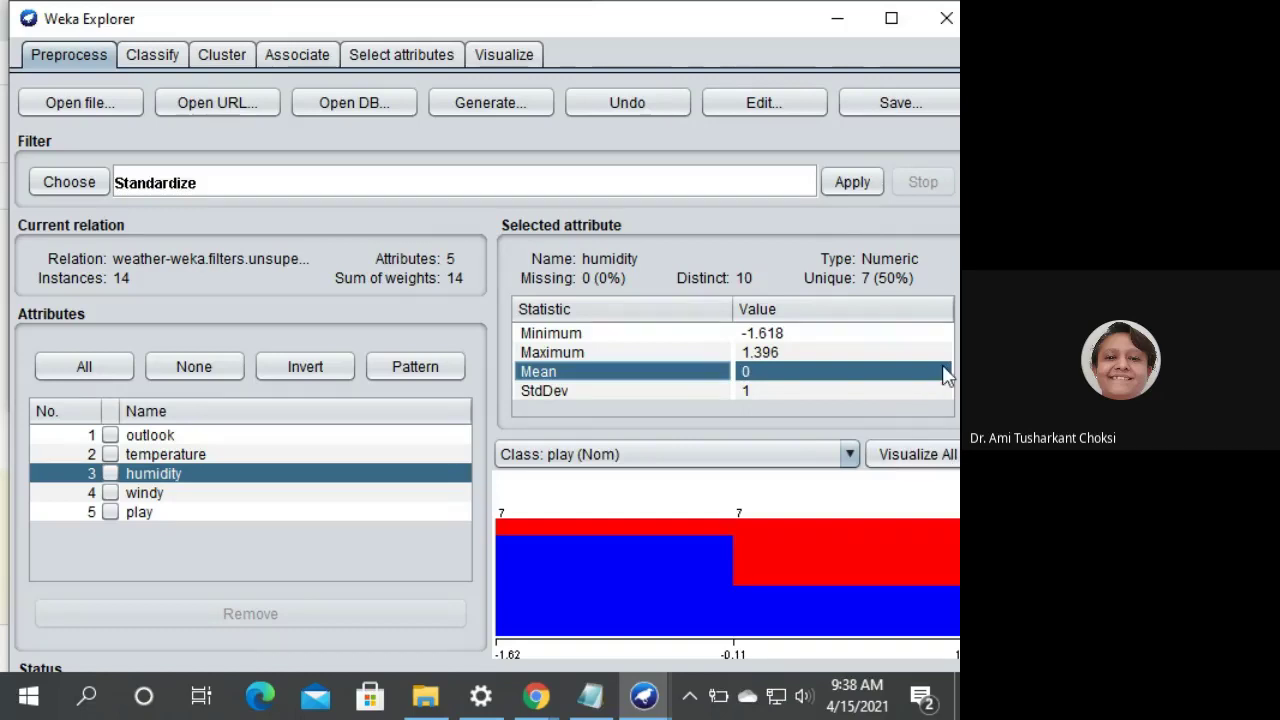
- Review the standardized weather data table and the histograms of all attributes, including the temperature and humidity bin ranges
{"action": "left_click", "coordinate": [741, 104]}
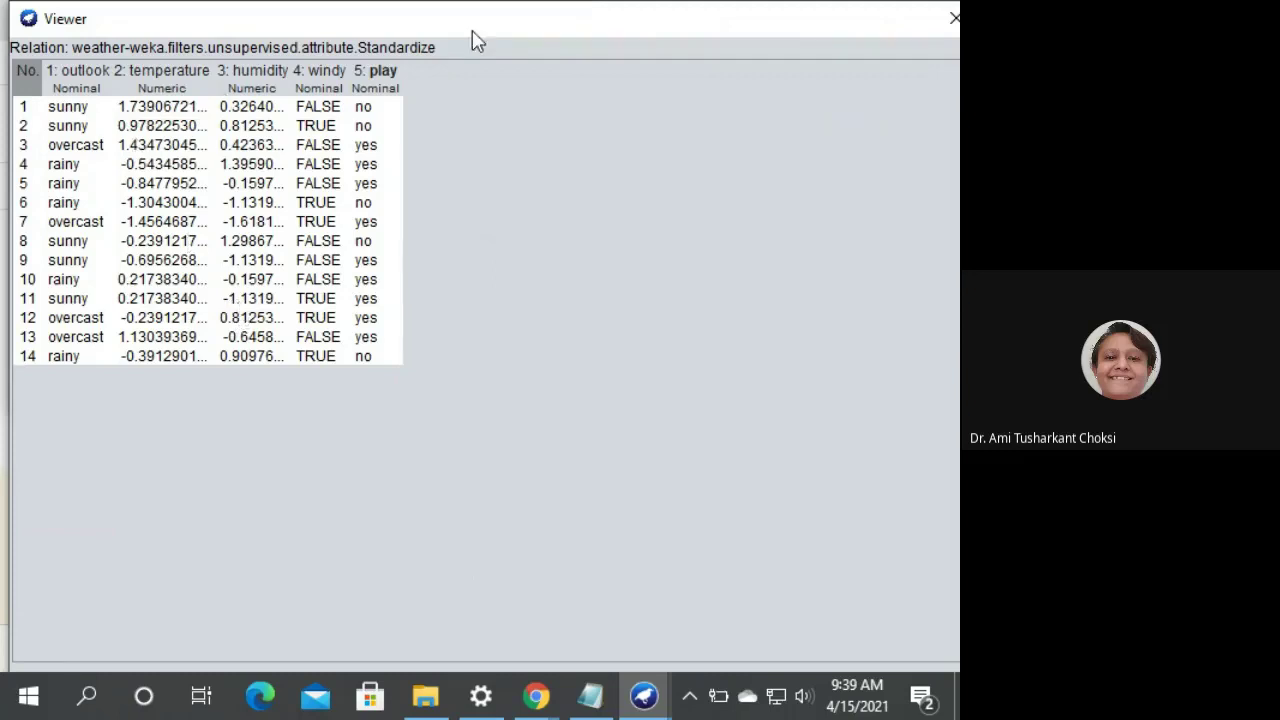
{"action": "left_click", "coordinate": [953, 19]}
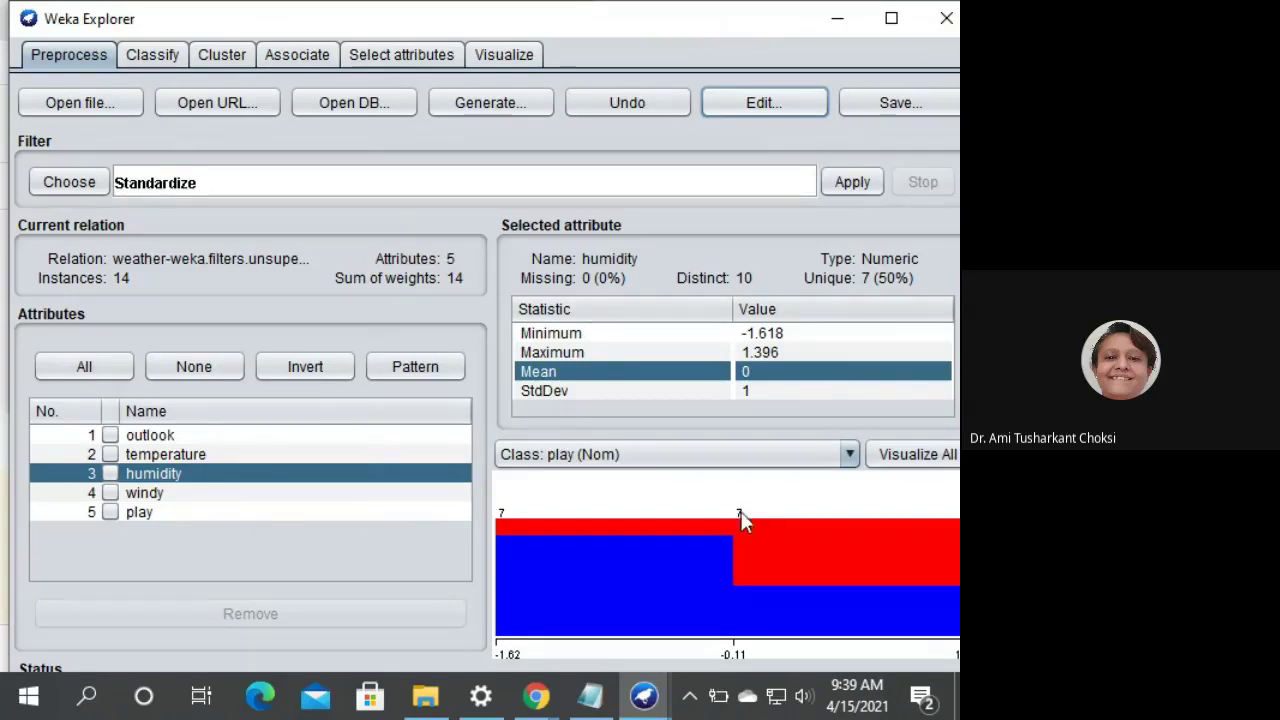
{"action": "left_click", "coordinate": [922, 455]}
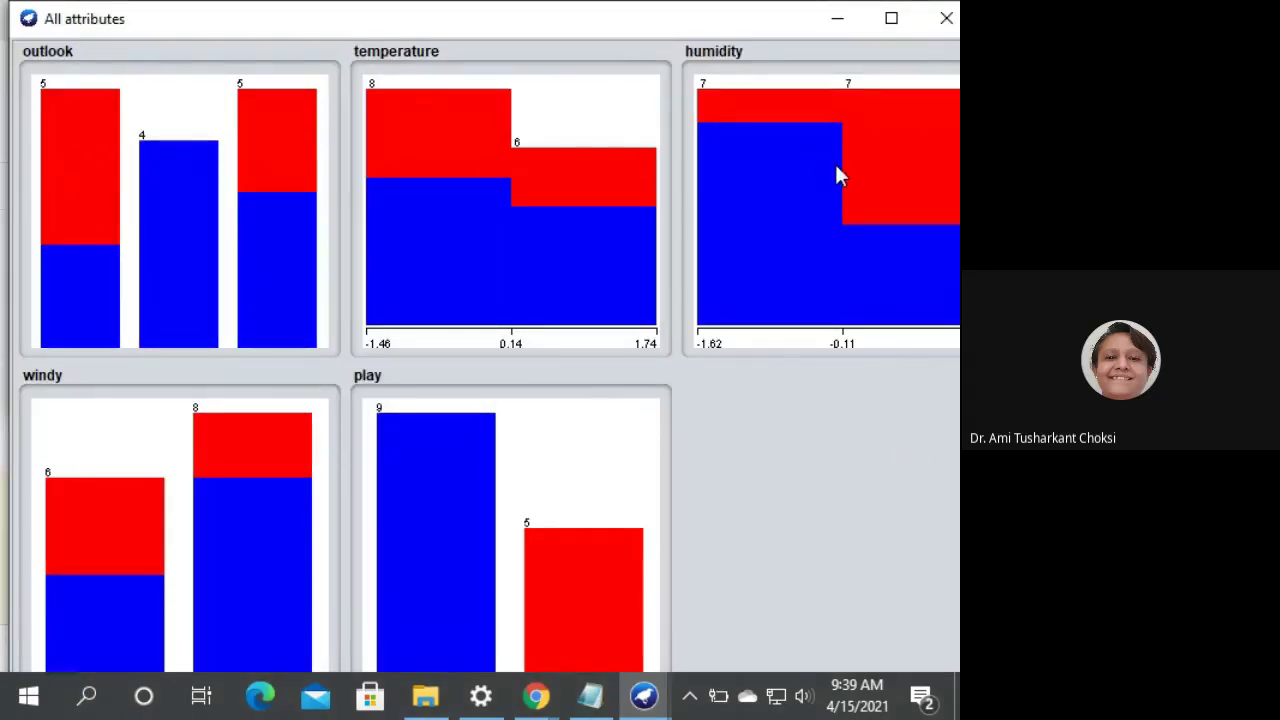
{"action": "mouse_move", "coordinate": [827, 164]}
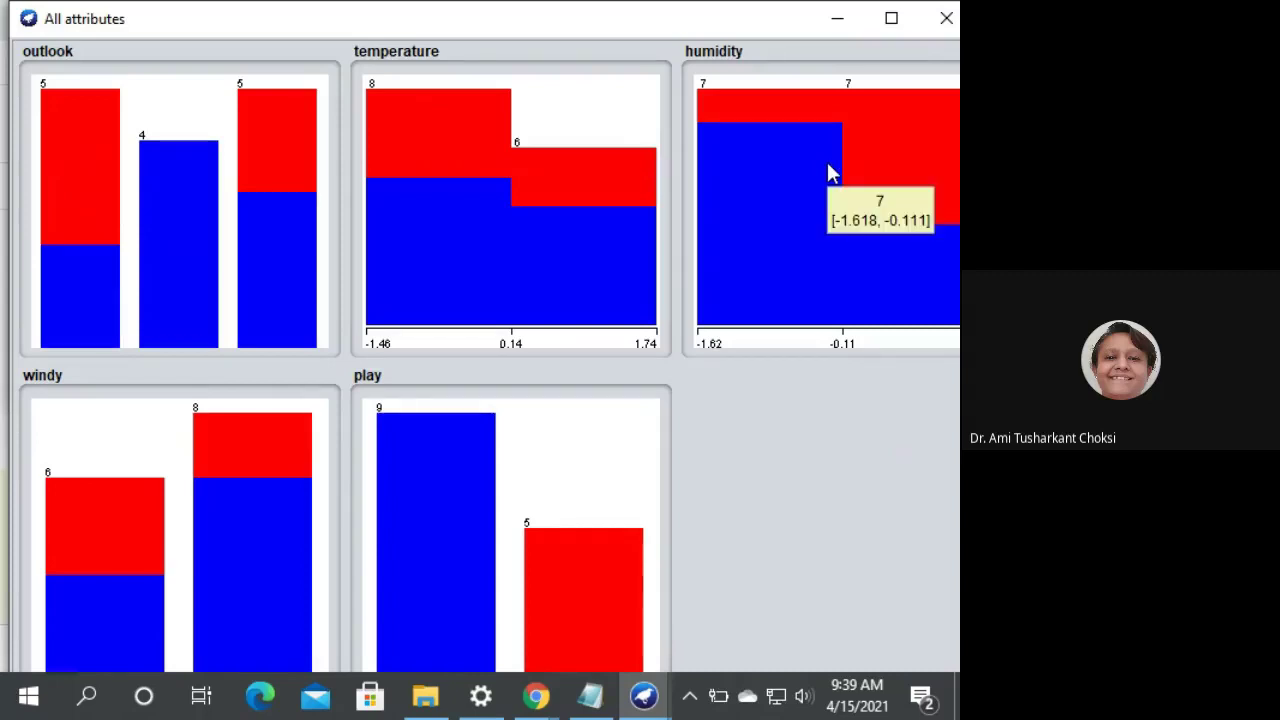
{"action": "mouse_move", "coordinate": [568, 170]}
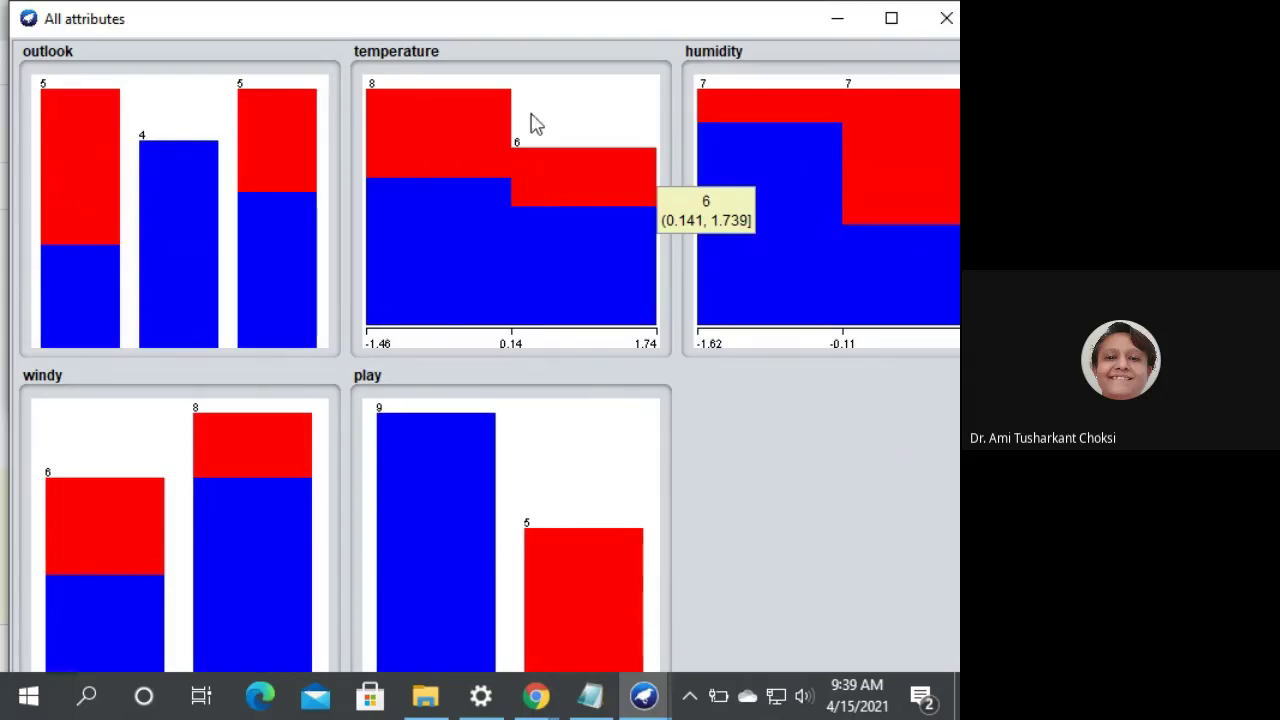
{"action": "mouse_move", "coordinate": [438, 143]}
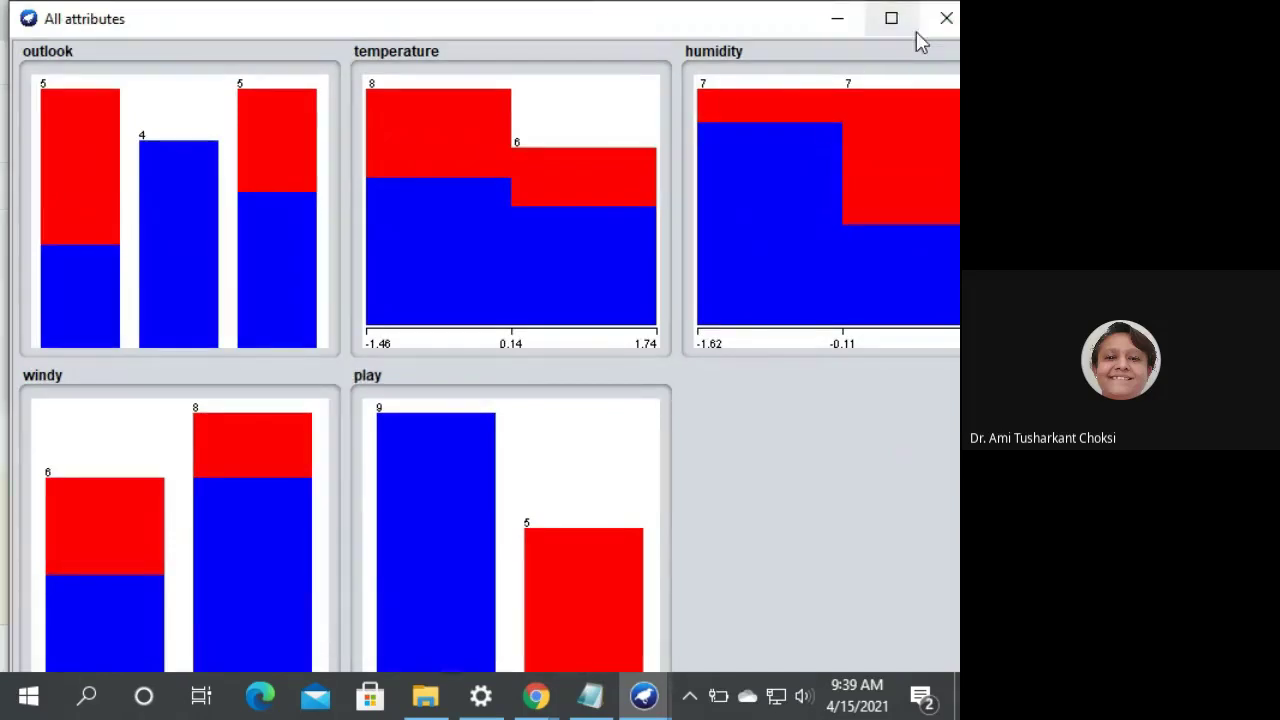
{"action": "left_click", "coordinate": [945, 20]}
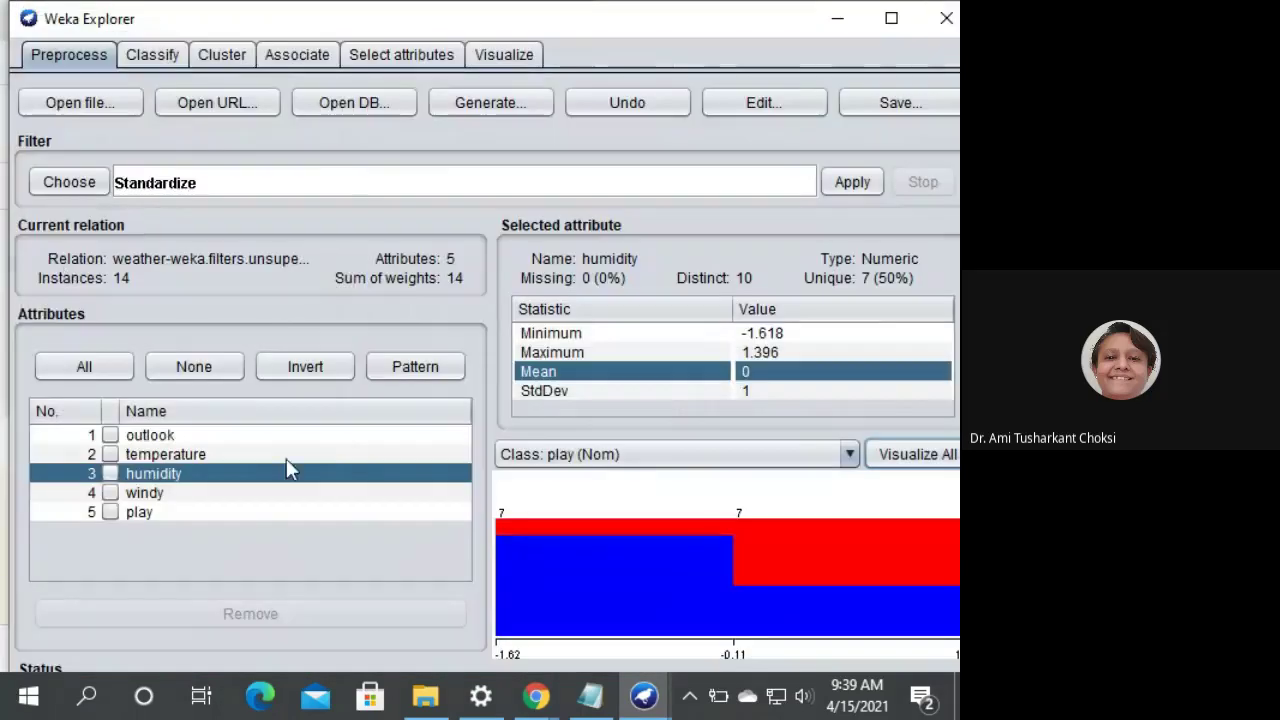
{"action": "left_click", "coordinate": [892, 106]}
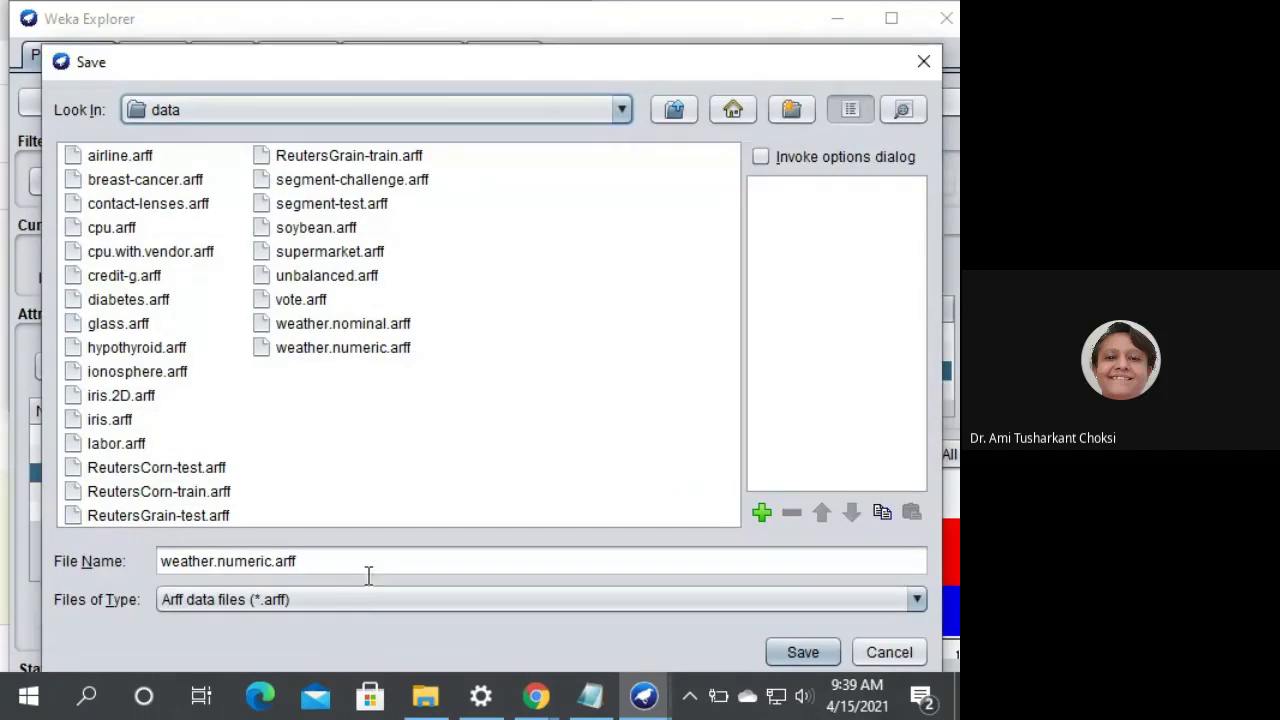
{"action": "left_click", "coordinate": [338, 604]}
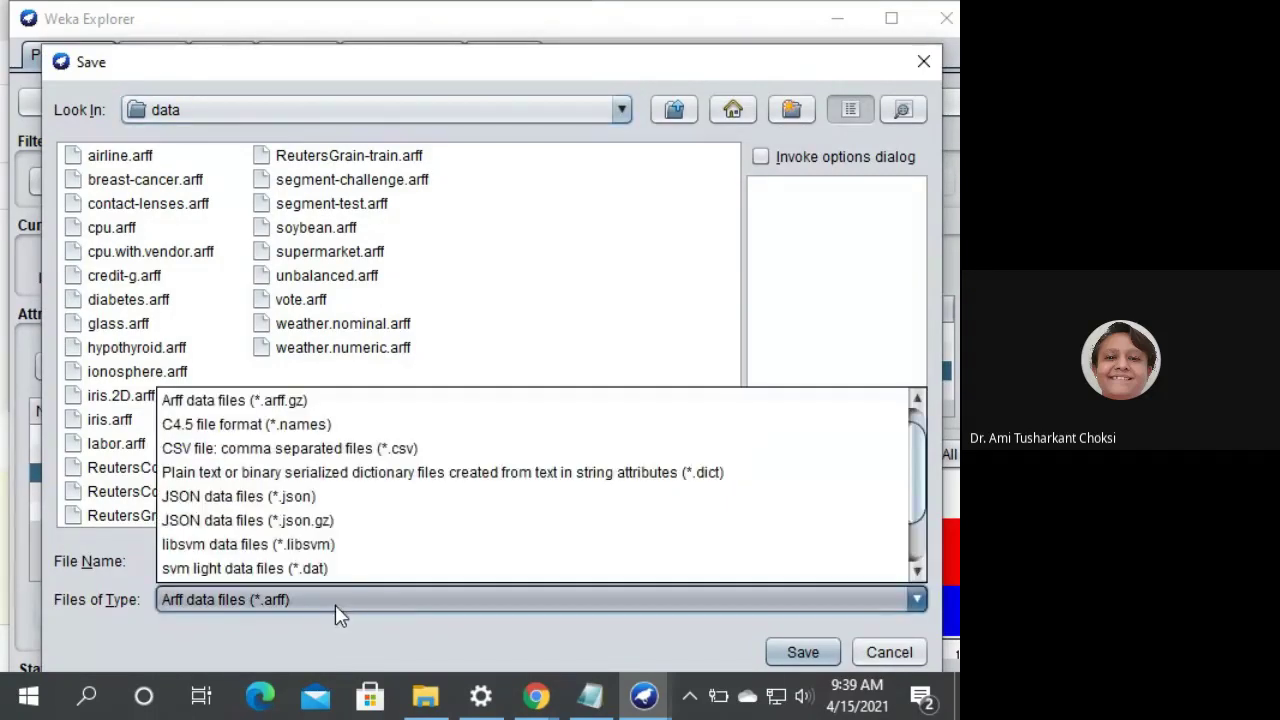
{"action": "left_click", "coordinate": [276, 450]}
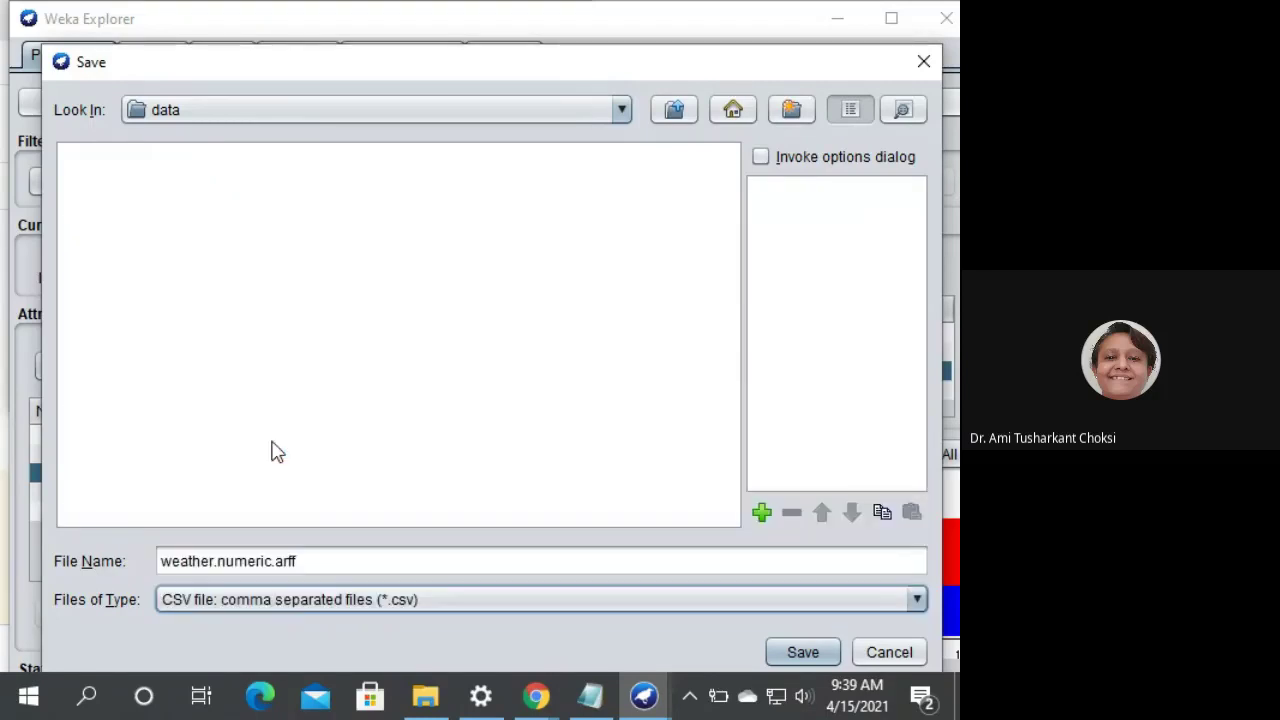
{"action": "left_click", "coordinate": [302, 561]}
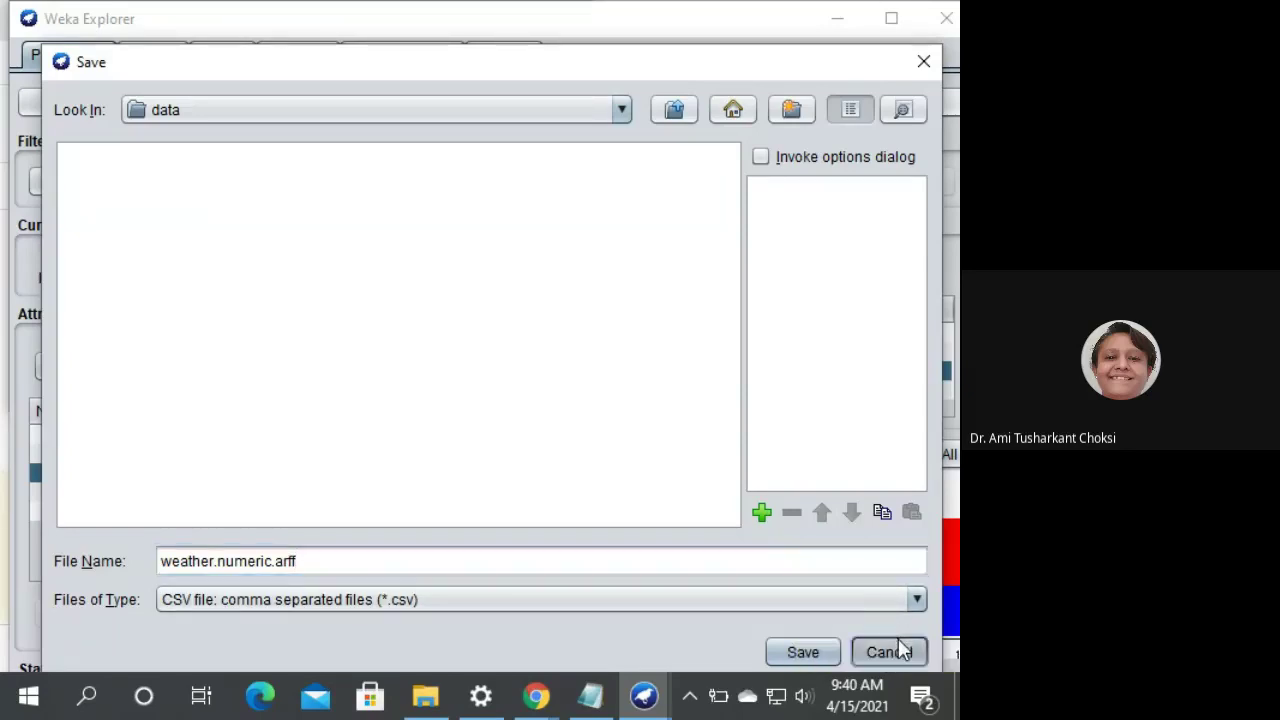
{"action": "left_click", "coordinate": [897, 648]}
{"action": "mouse_move", "coordinate": [868, 623]}
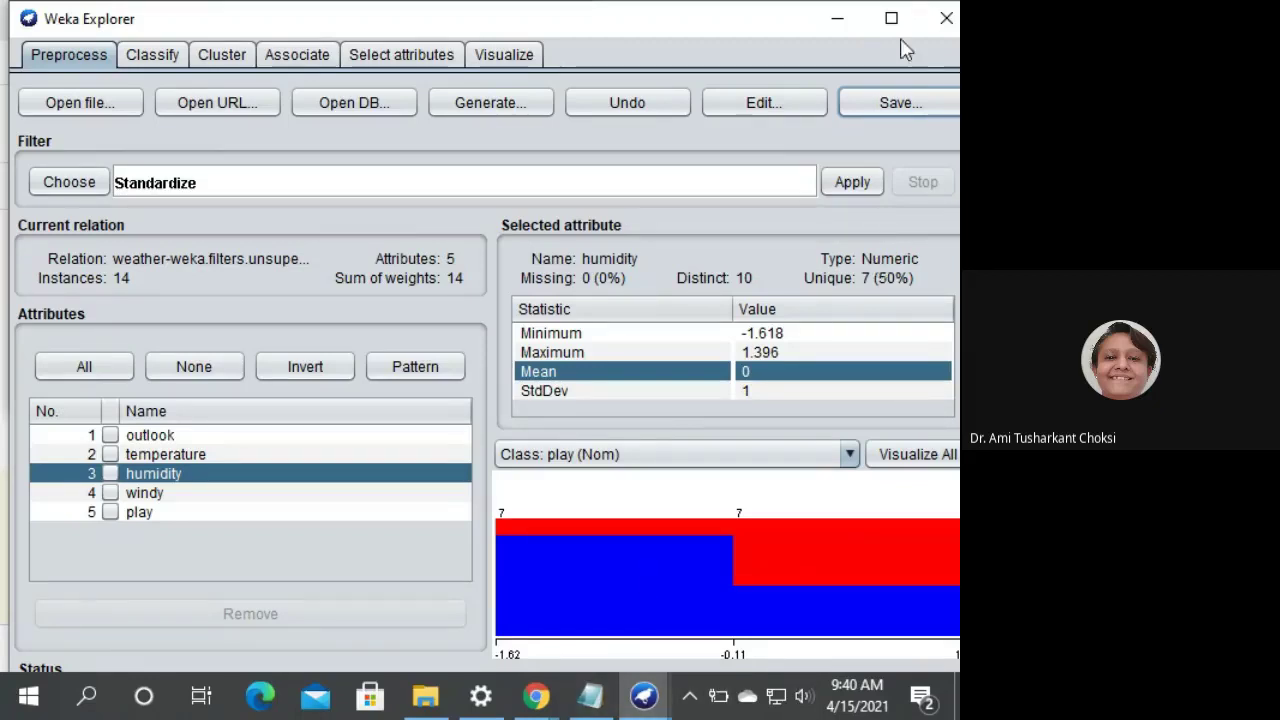
- Close the Explorer window and confirm the closing
{"action": "left_click", "coordinate": [946, 18]}
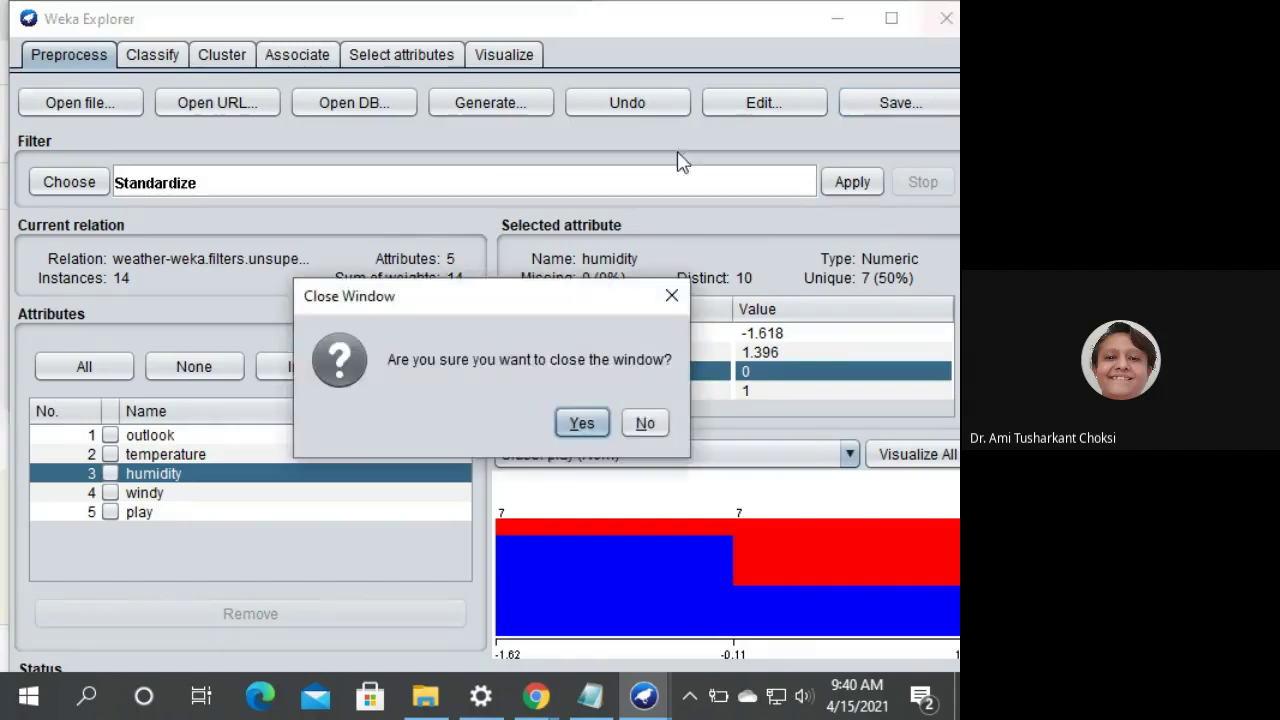
{"action": "left_click", "coordinate": [580, 424]}
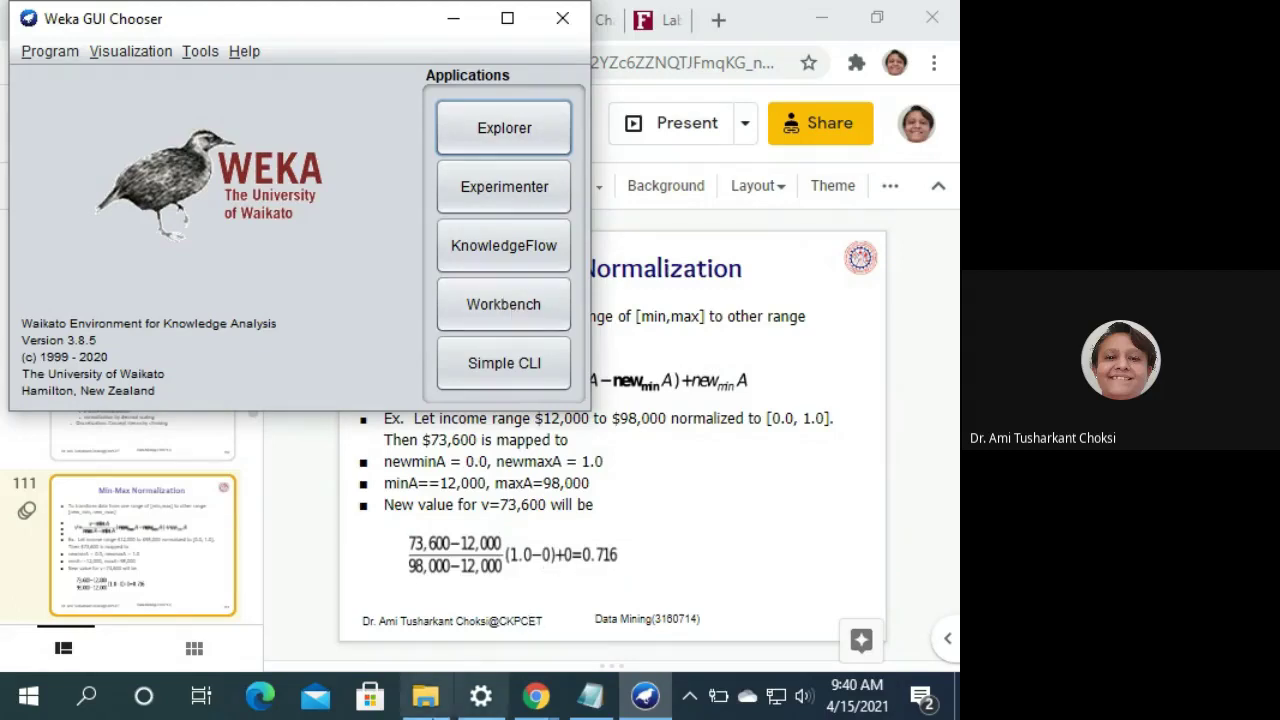
- Switch to the Google Meet call in Chrome and stop the meeting recording
{"action": "mouse_move", "coordinate": [597, 697]}
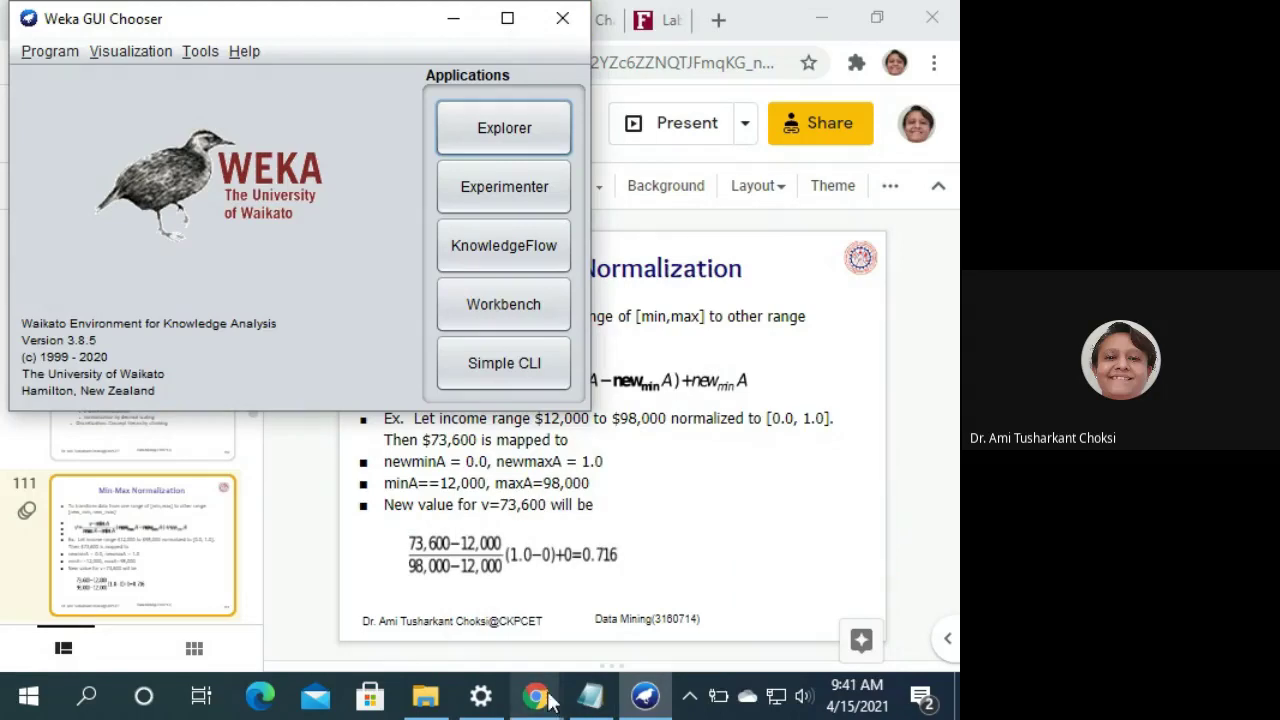
{"action": "left_click", "coordinate": [926, 430]}
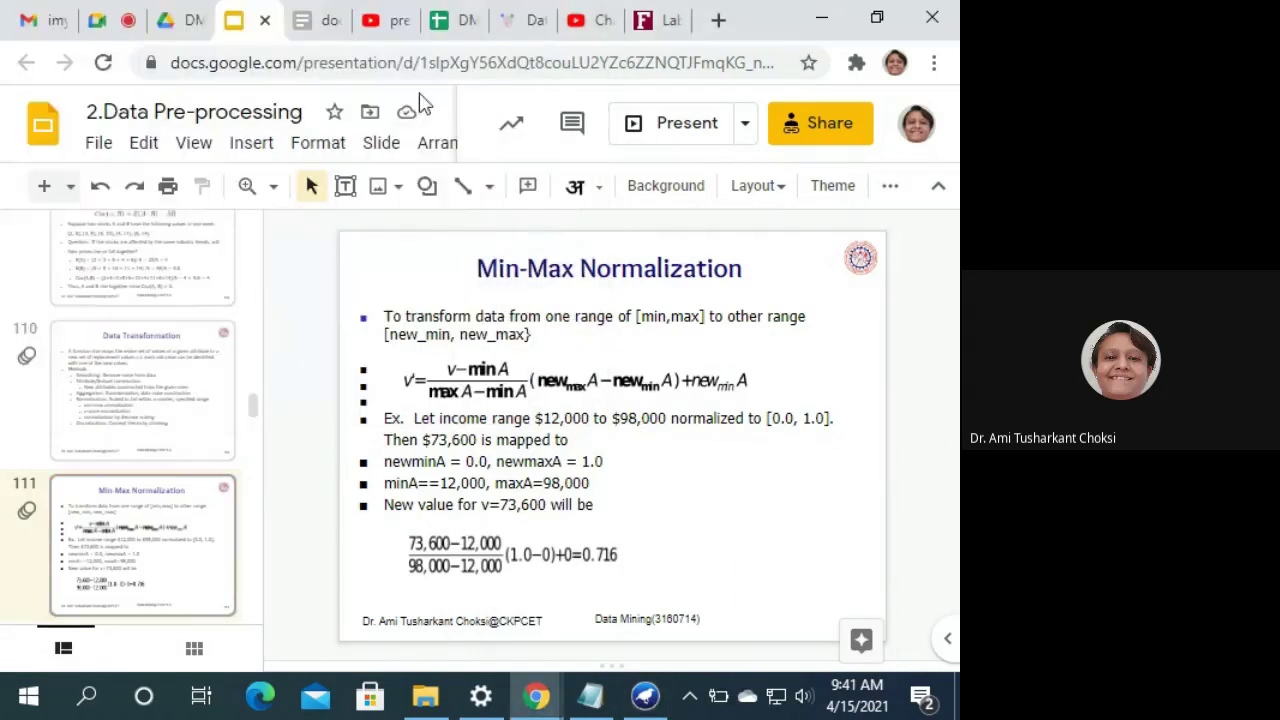
{"action": "left_click", "coordinate": [100, 25]}
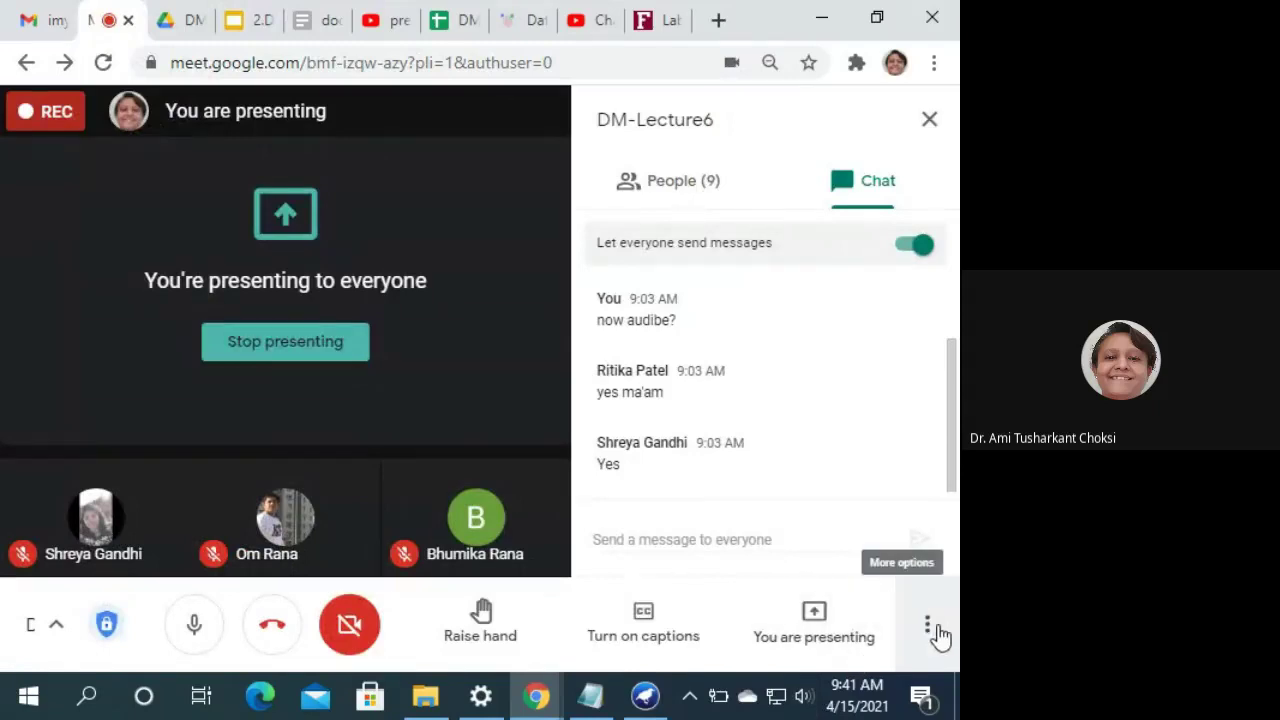
{"action": "left_click", "coordinate": [932, 628]}
{"action": "left_click", "coordinate": [852, 190]}
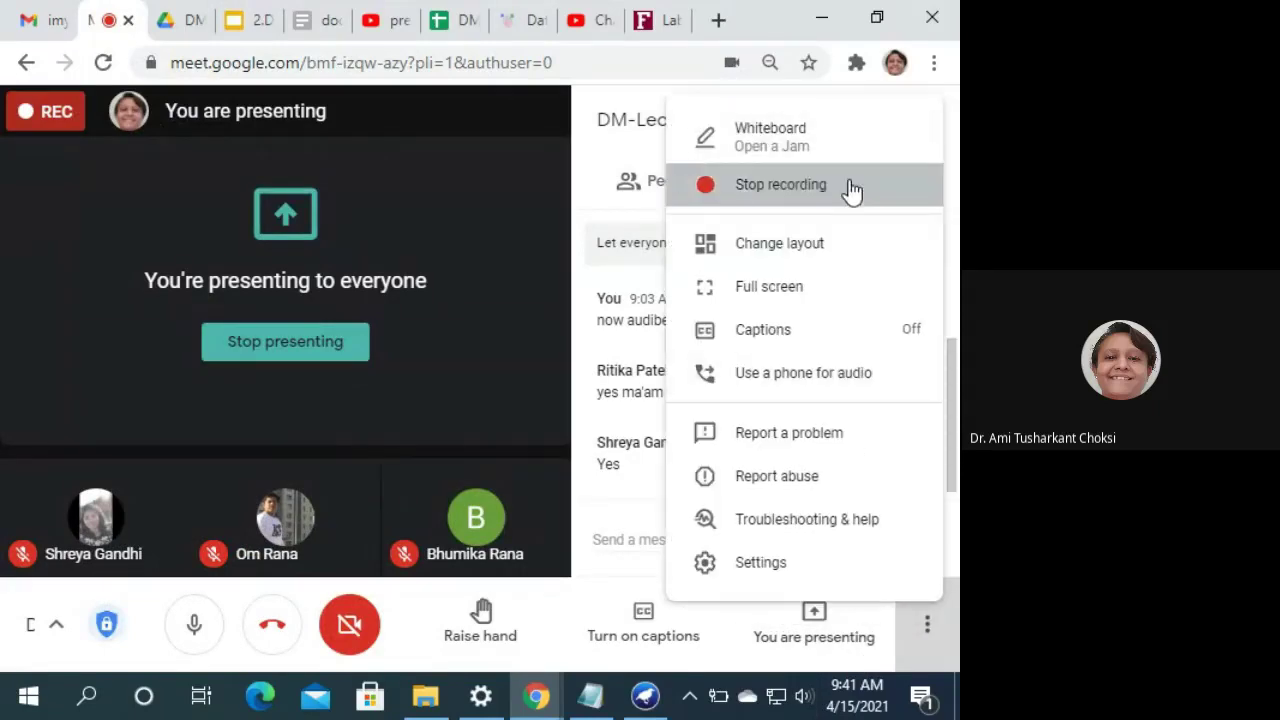